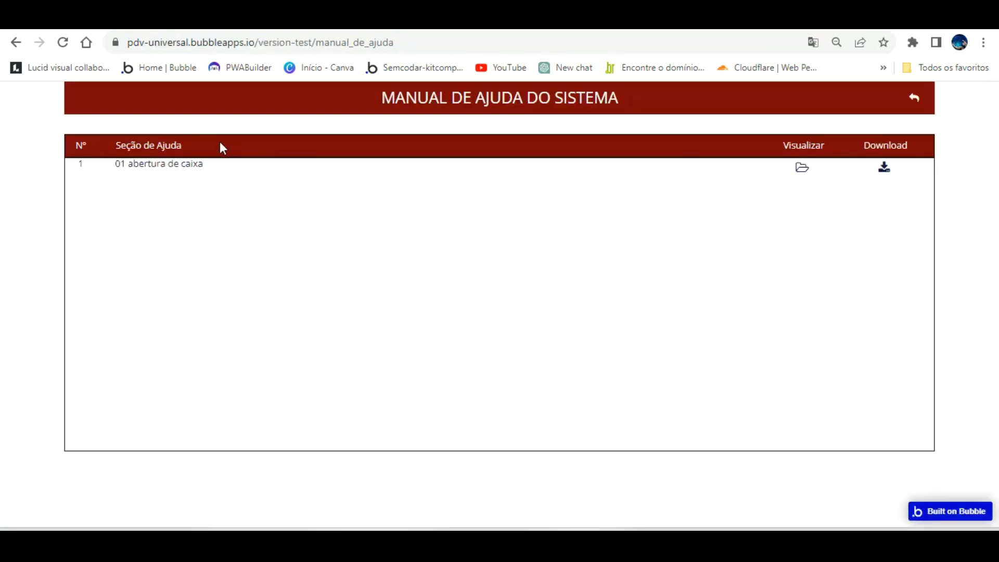
View the "01 abertura de caixa" help document on the system help manual page and close its viewer
left_click(213, 144)
left_click(801, 167)
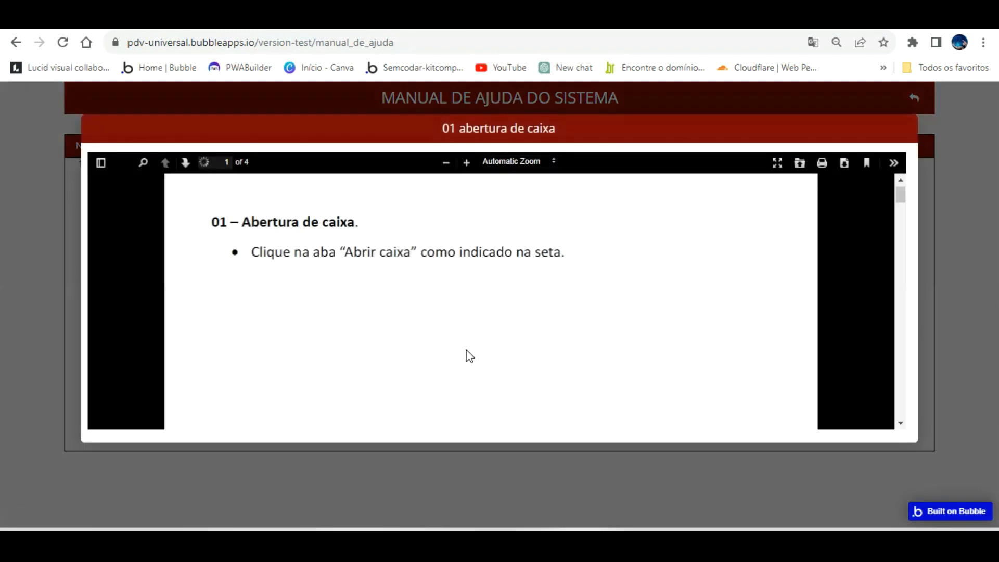
left_click(948, 160)
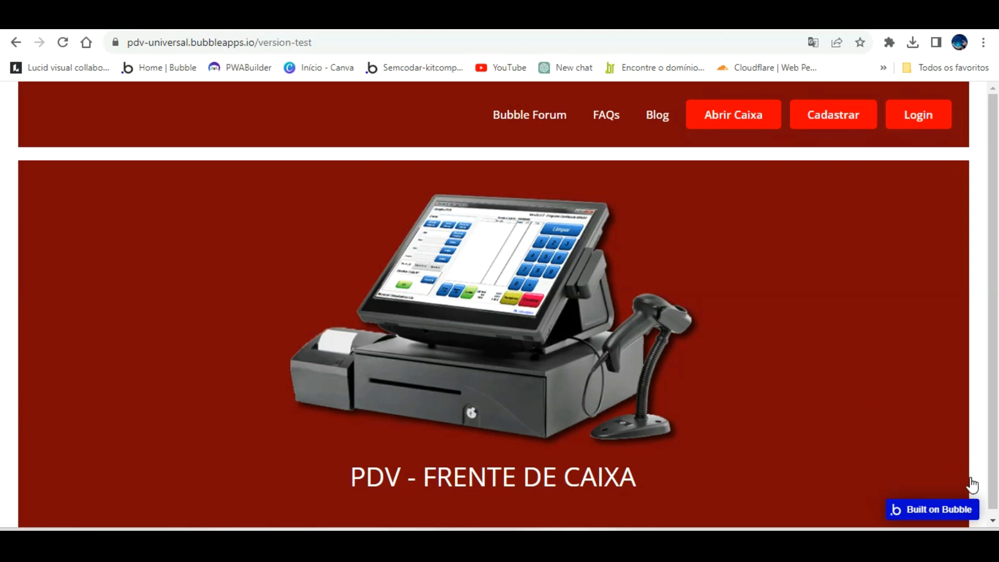
Switch to the Bubble editor, search the plugin library for "file" and install the File Downloader plugin
key("ctrl+minus")
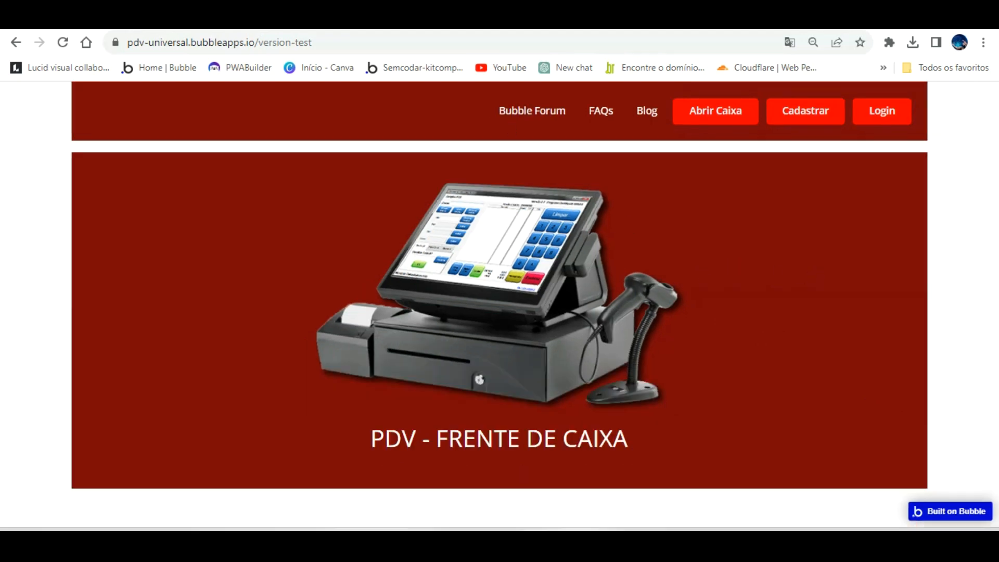
left_click(88, 19)
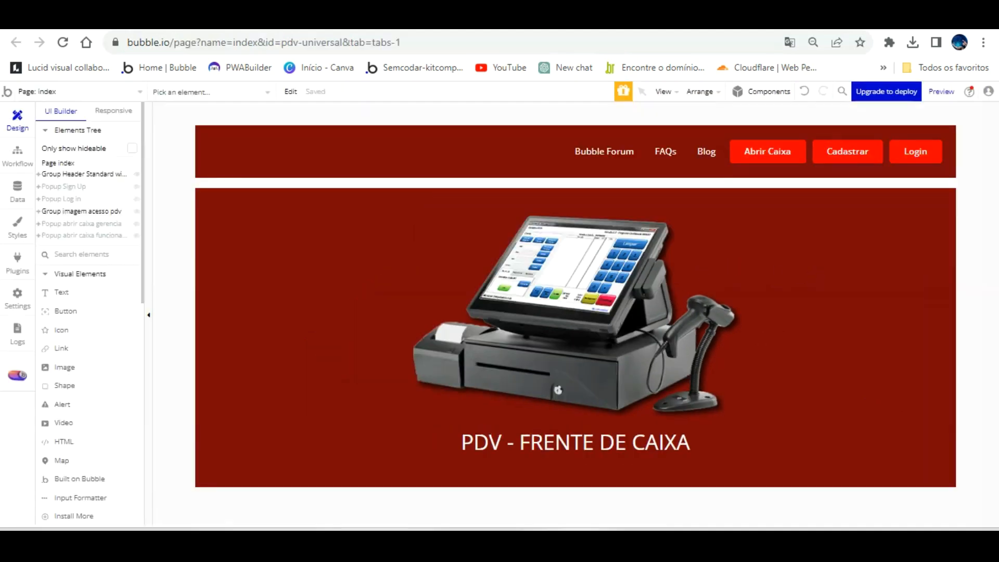
left_click(18, 260)
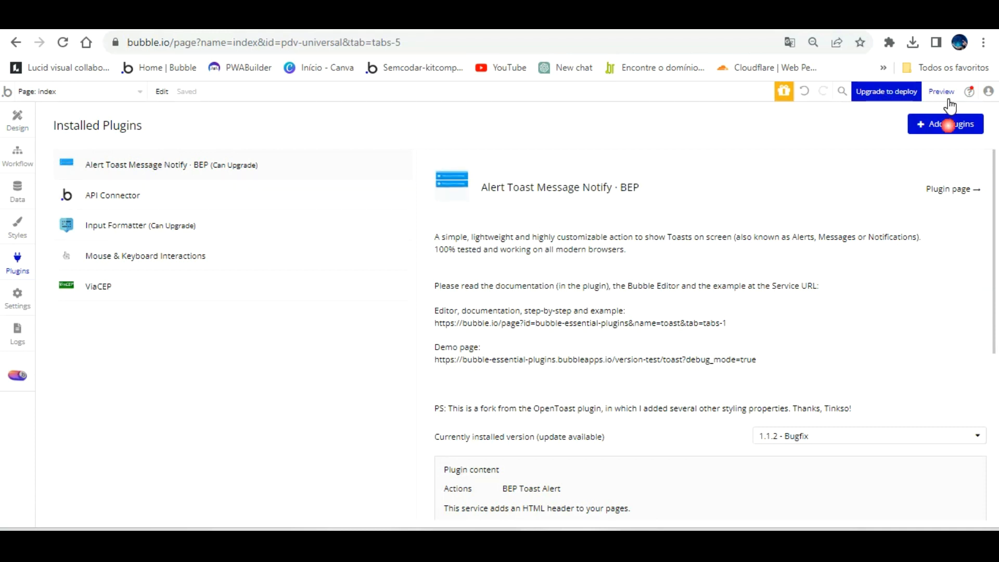
left_click(947, 124)
type("file")
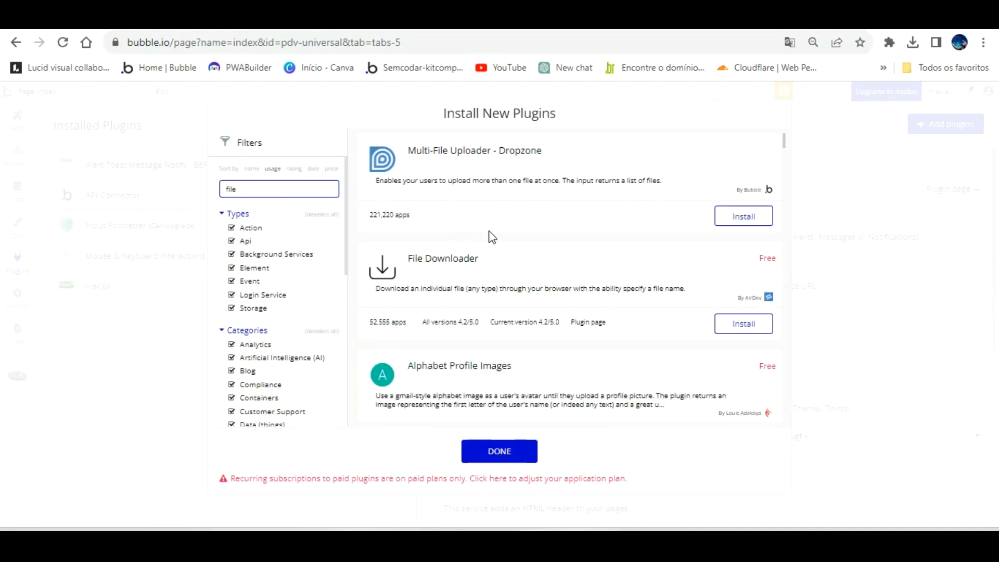
left_click(747, 320)
Search the plugin library for "pdf", install the Pdf Viewer plugin and finish adding plugins
left_click(251, 189)
key("BackSpace")
key("BackSpace")
key("BackSpace")
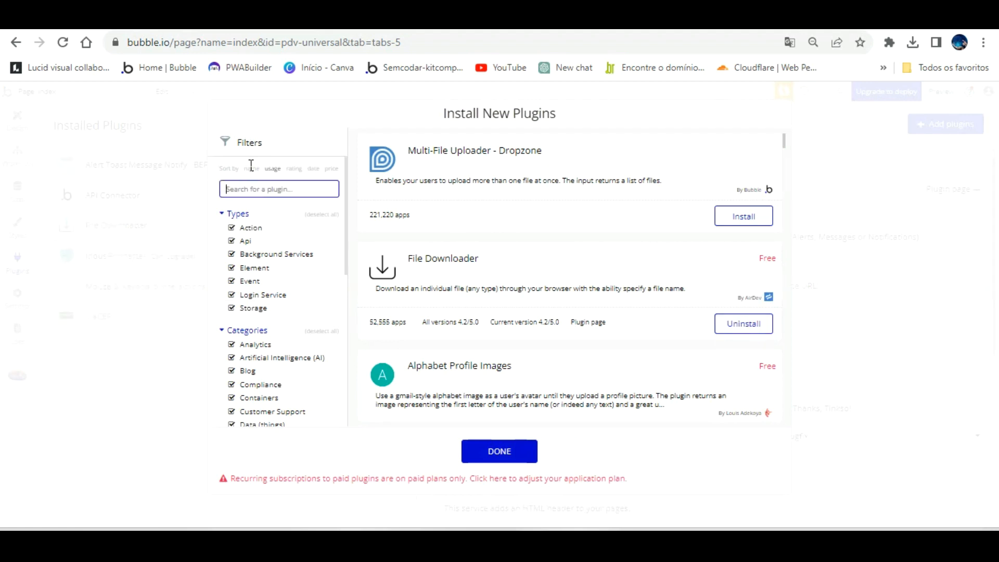
type("pdf")
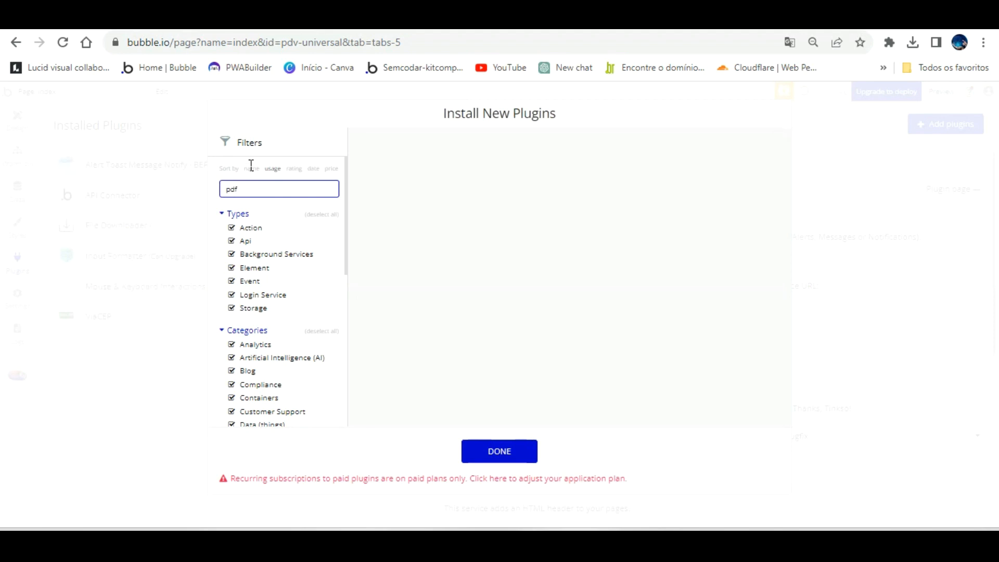
scroll(588, 330, "down", 1)
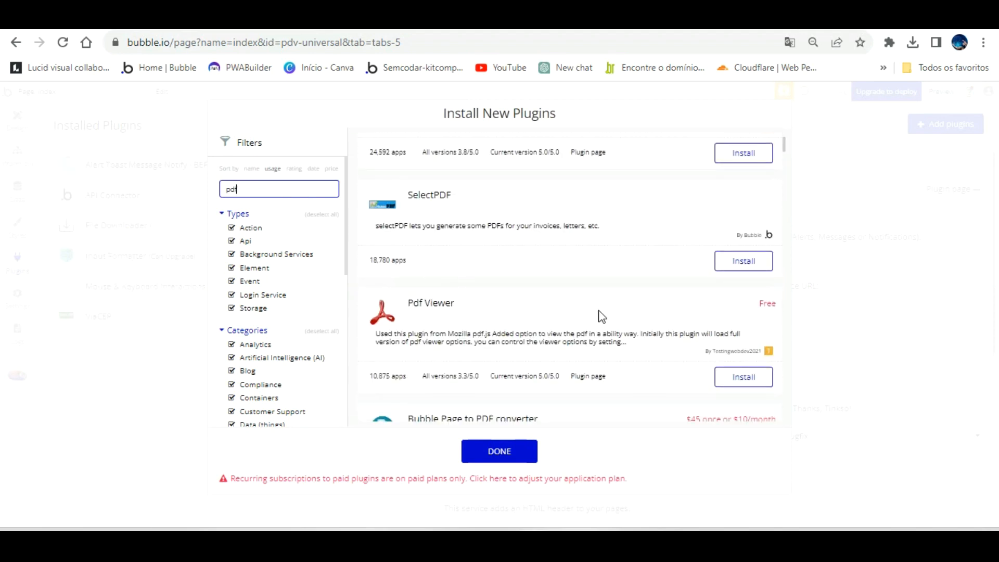
left_click(738, 377)
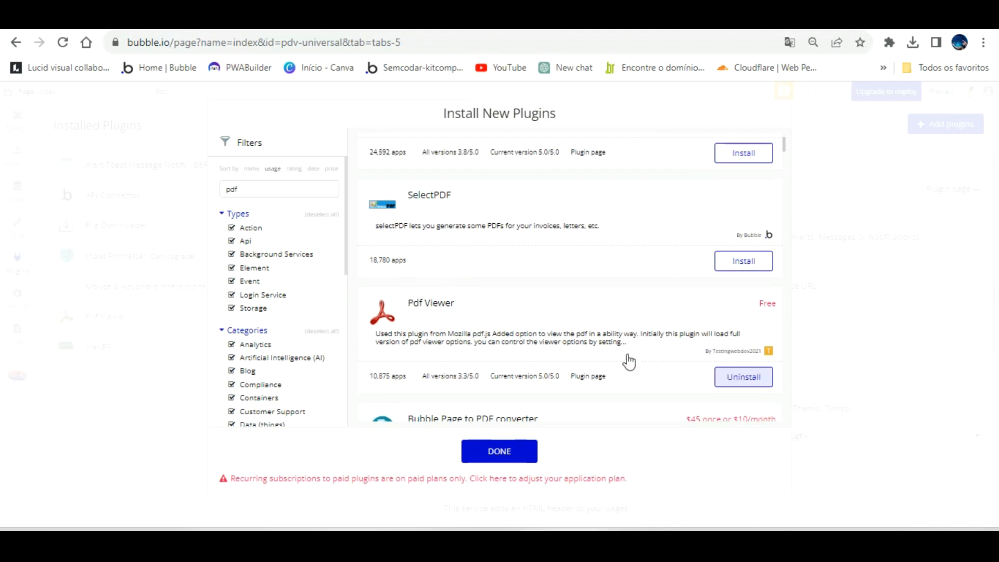
left_click(500, 446)
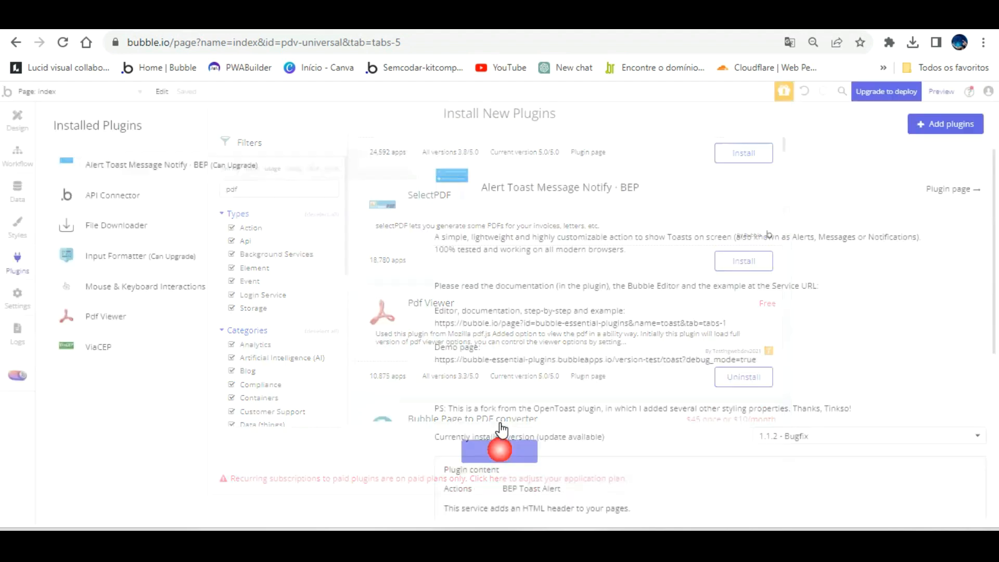
Create a new page named manual_de_ajuda and return to the index page in the editor
left_click(126, 91)
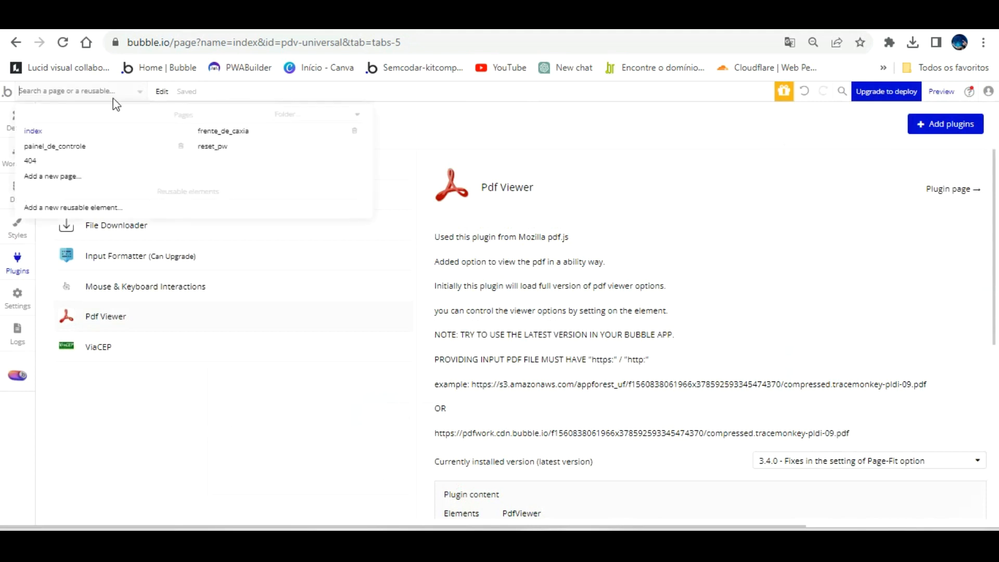
left_click(79, 152)
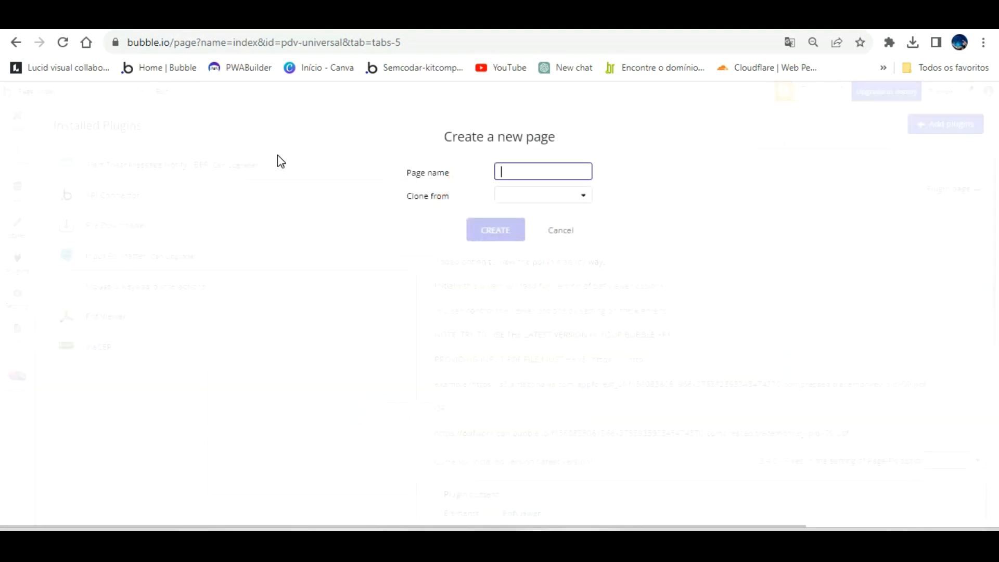
type("manual_de_ajuda")
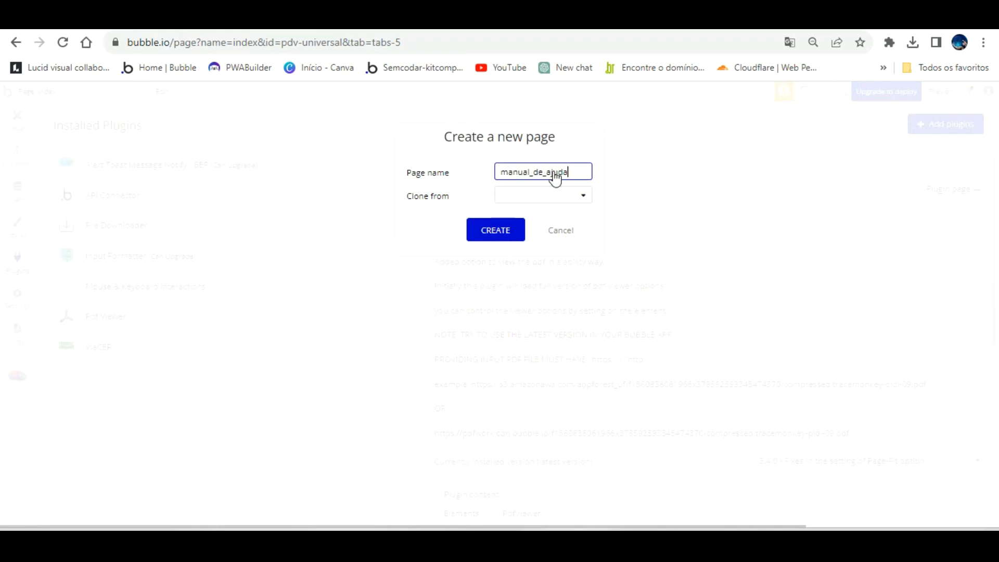
key("Return")
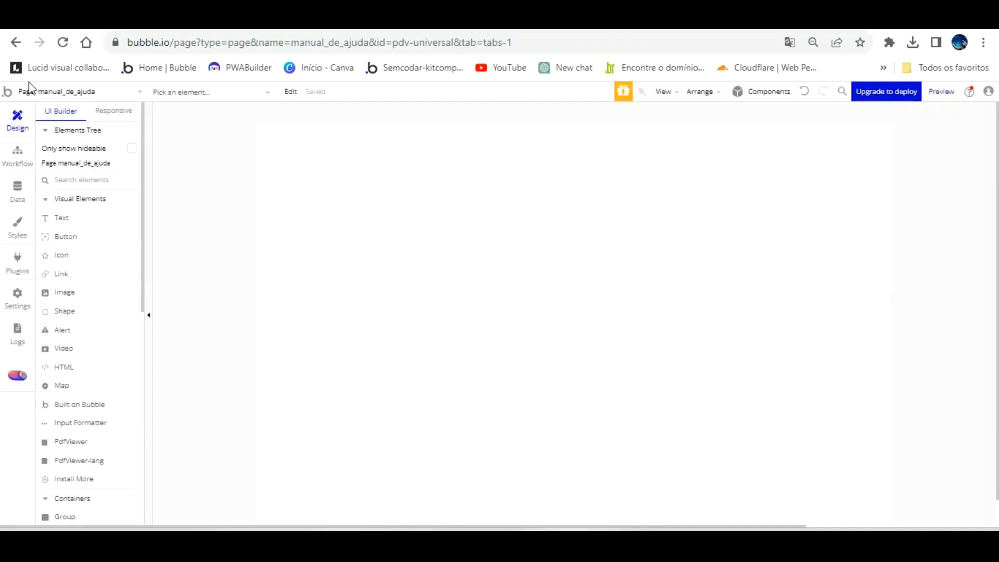
left_click(85, 92)
left_click(76, 130)
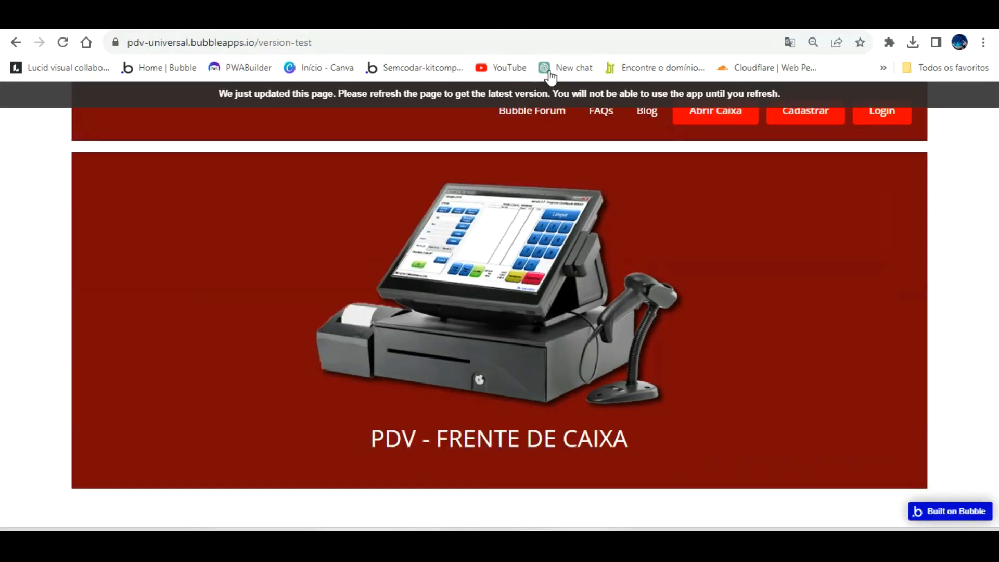
Refresh the app preview and examine the Abrir Caixa popup and the new user registration form with its Função options
key("F5")
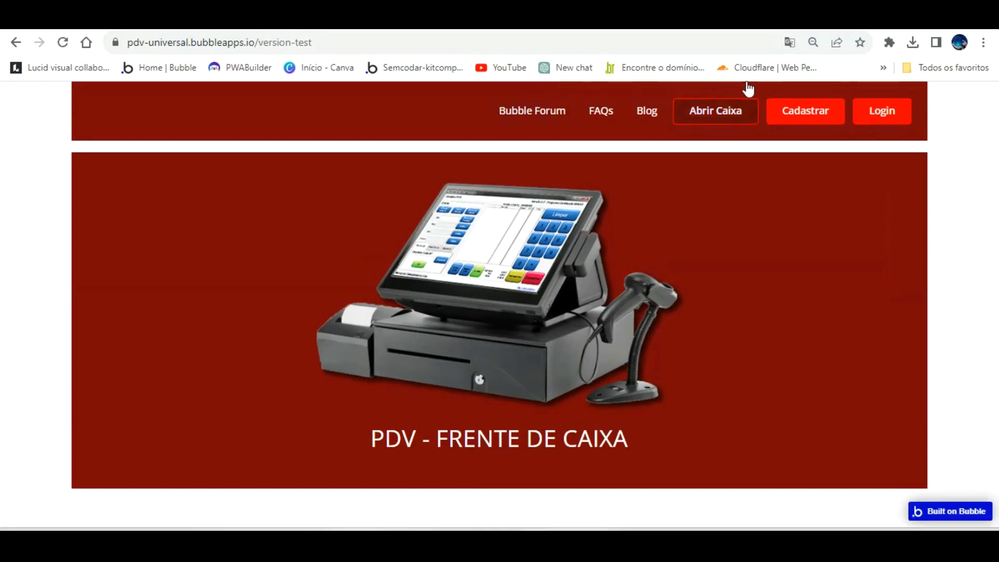
left_click(727, 92)
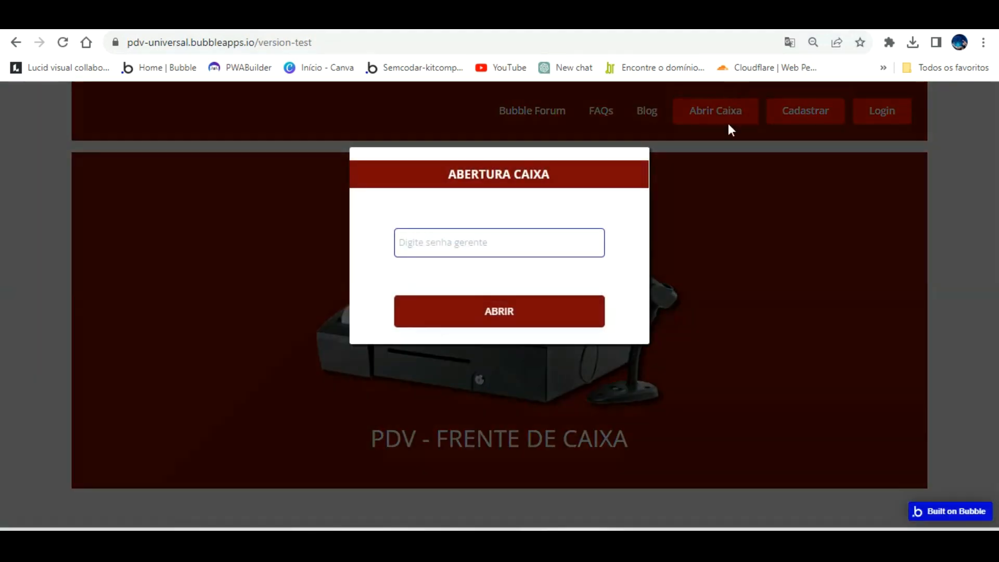
left_click(772, 120)
left_click(812, 110)
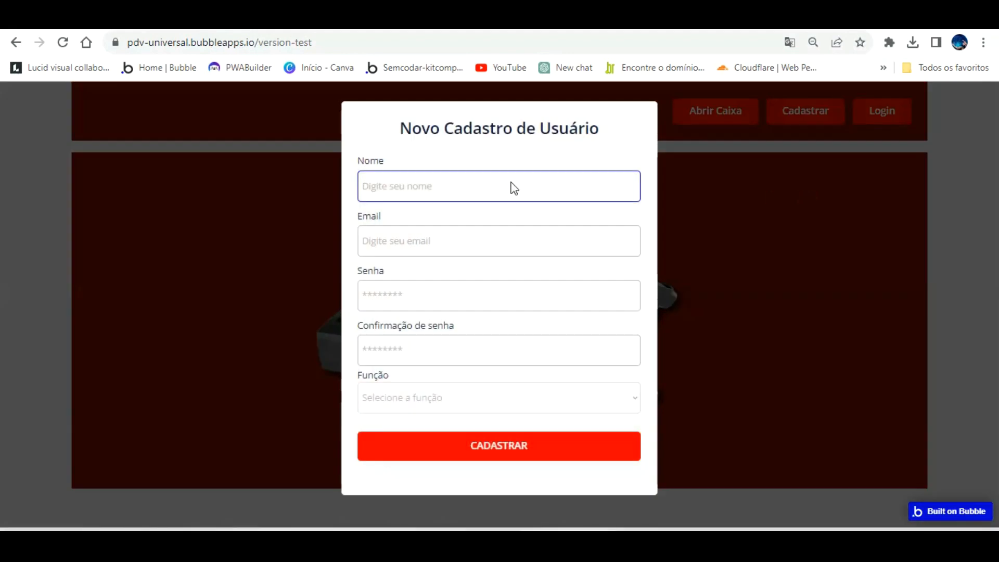
left_click(826, 209)
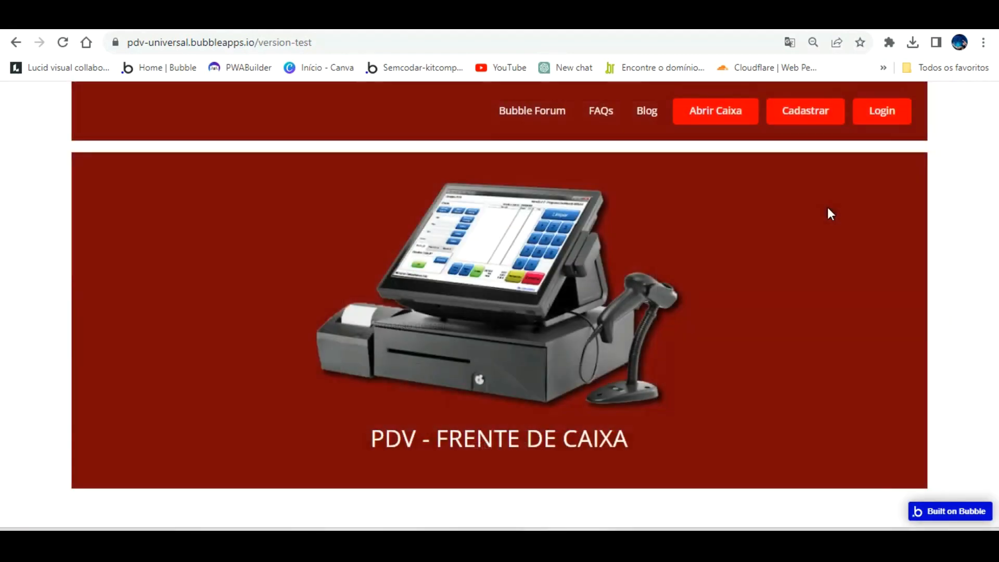
left_click(801, 104)
left_click(580, 144)
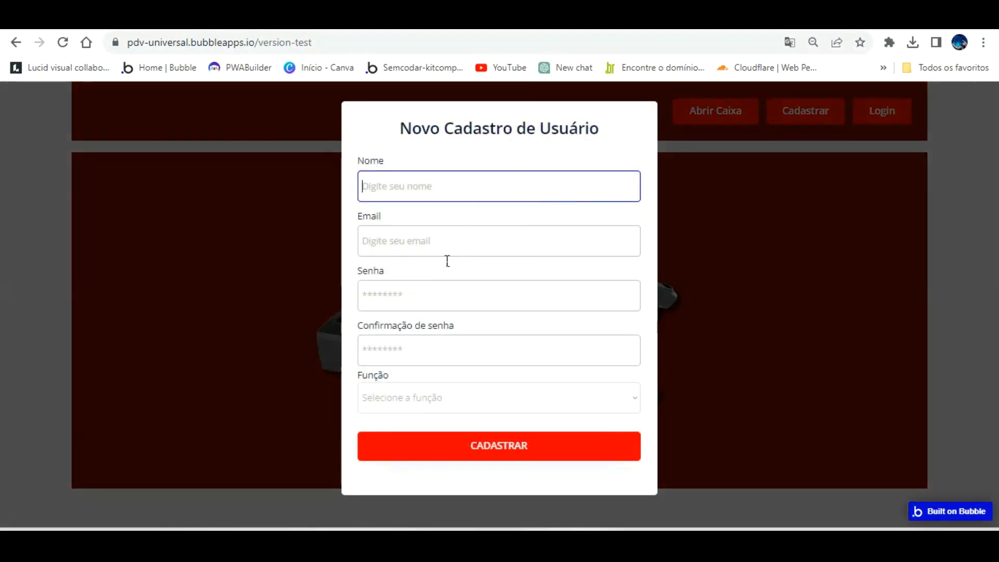
left_click(511, 400)
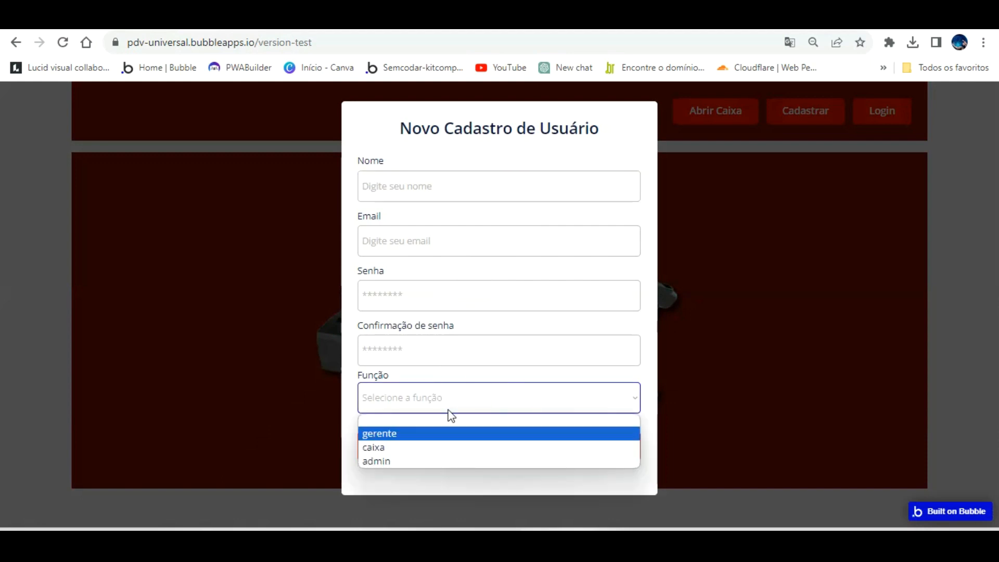
left_click(816, 239)
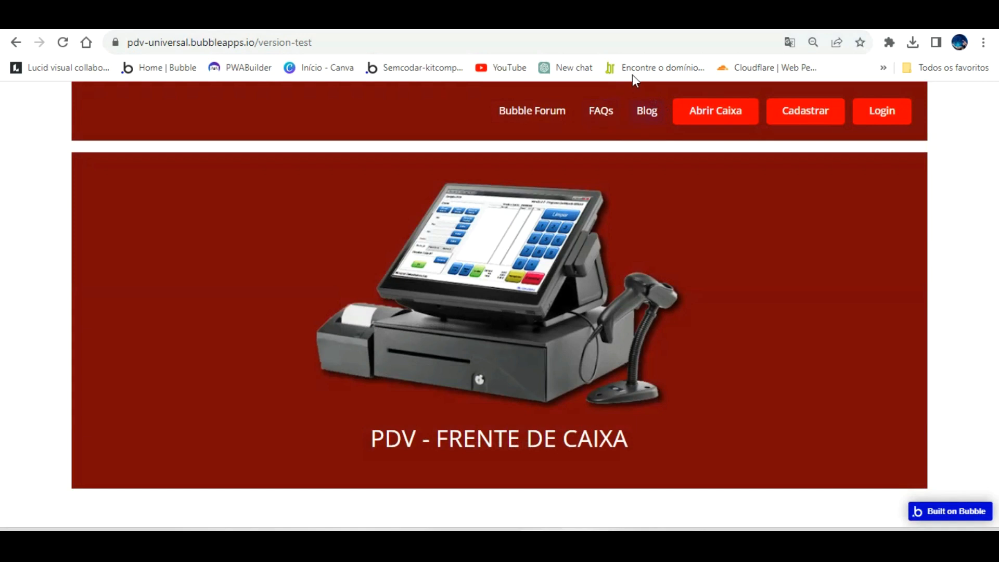
Return to the Bubble editor and examine the layout settings of the Abrir Caixa header button
left_click(365, 19)
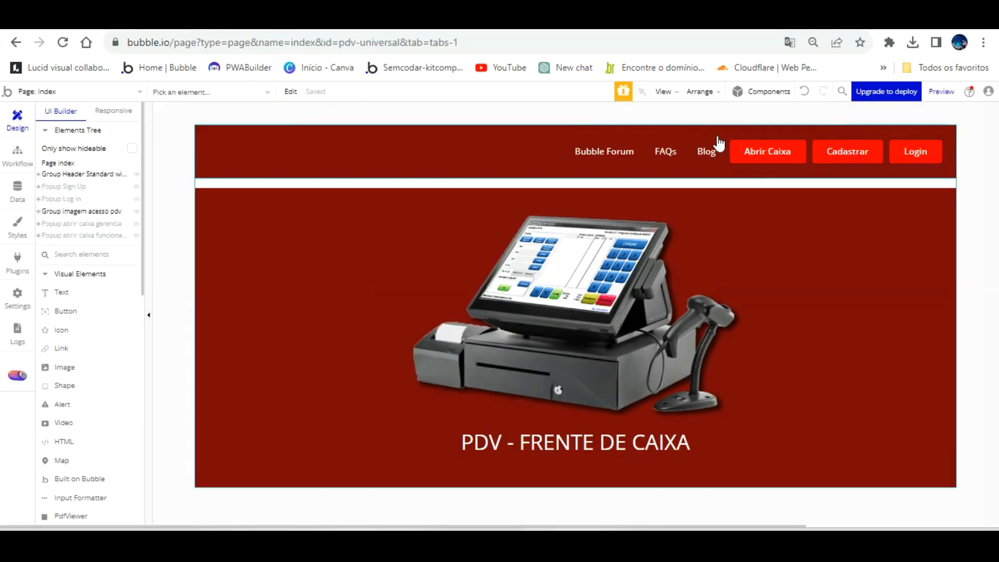
left_click(662, 127)
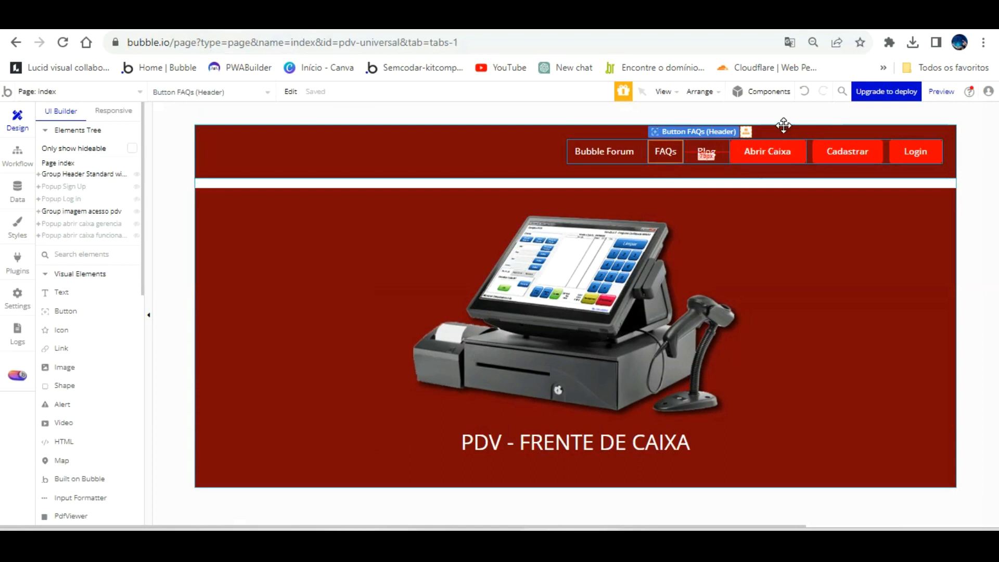
double_click(785, 145)
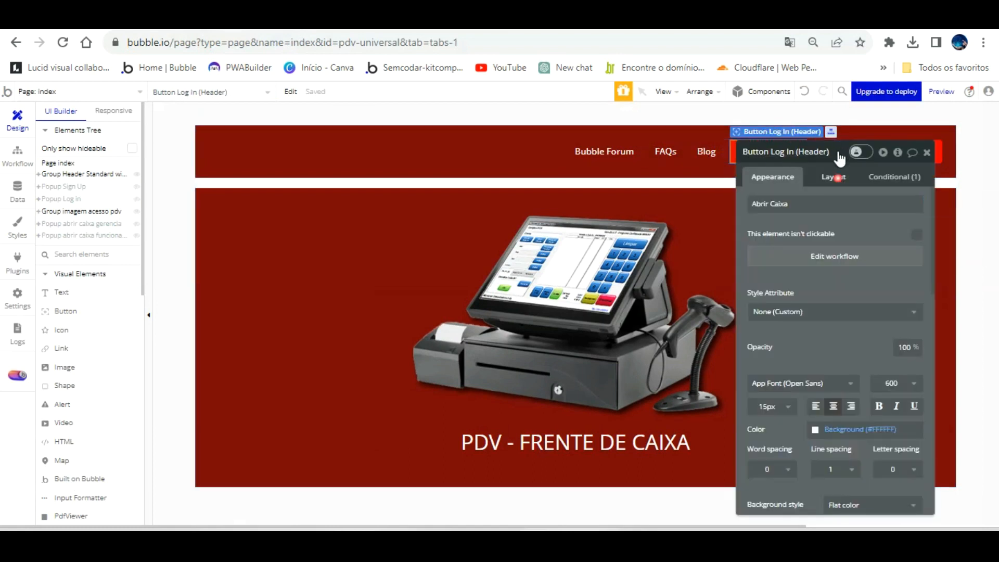
left_click(833, 175)
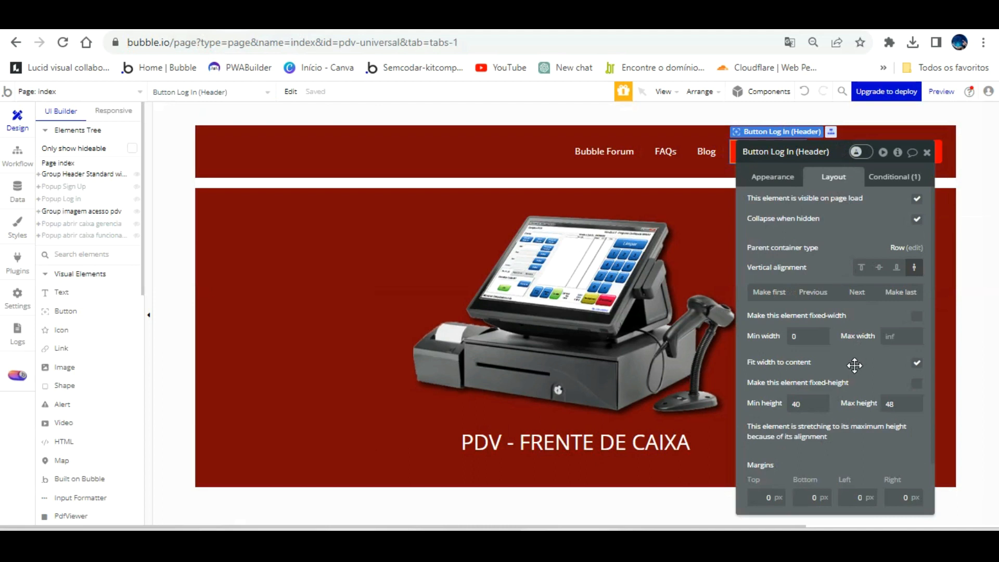
scroll(854, 367, "down", 1)
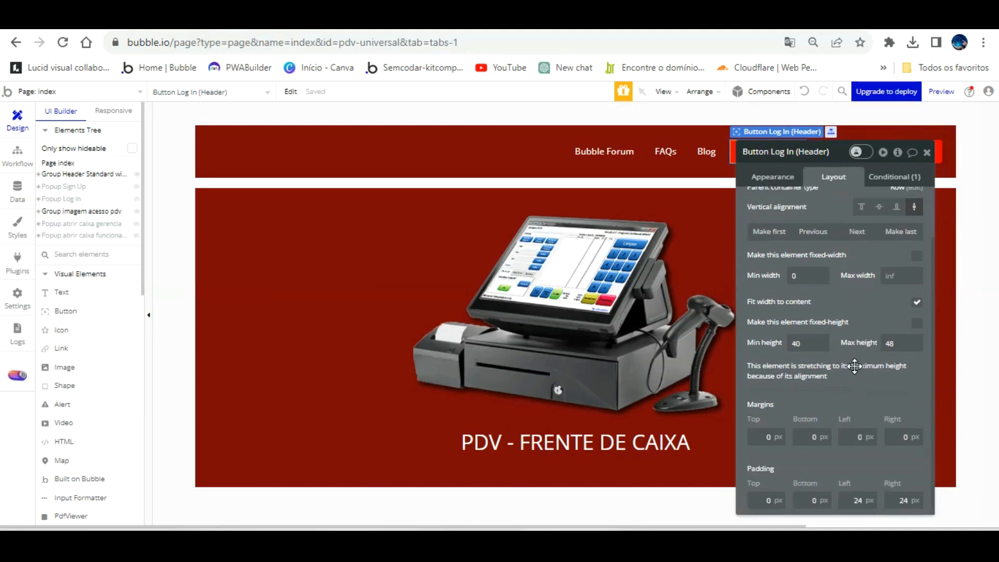
scroll(854, 366, "up", 1)
Delete the Blog button from the index page header and open the FAQs button's properties
left_click(706, 151)
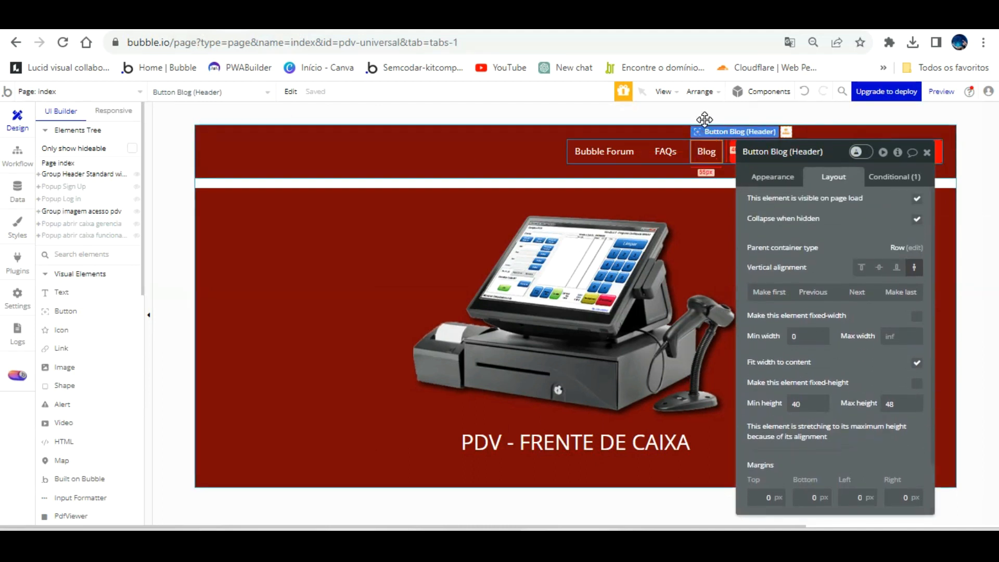
left_click(927, 152)
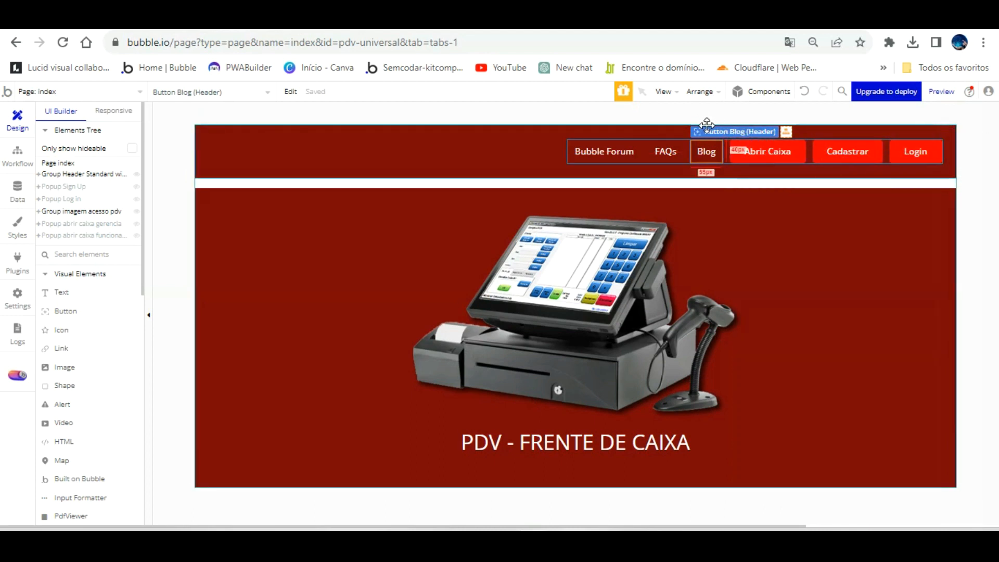
key("Delete")
left_click(699, 141)
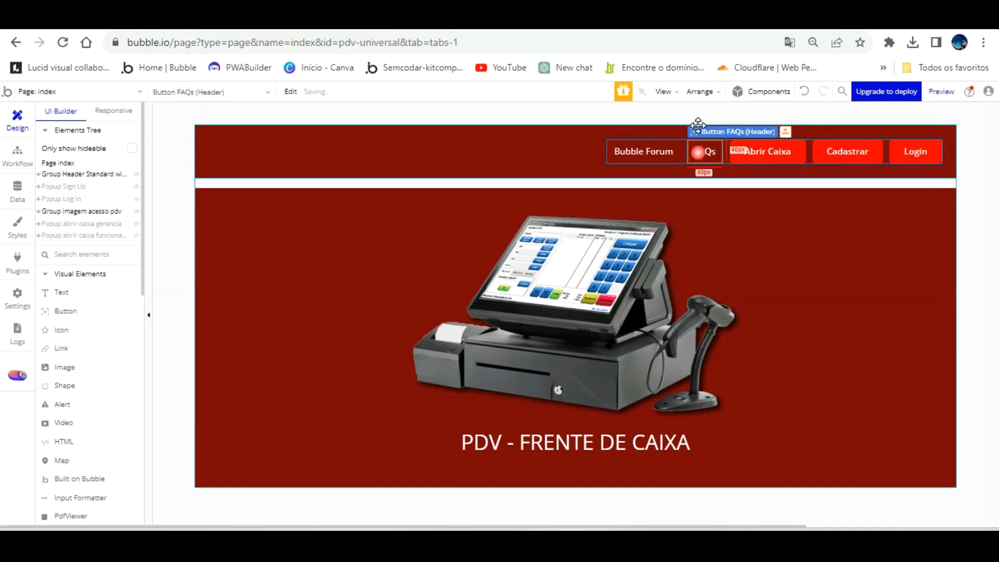
double_click(698, 125)
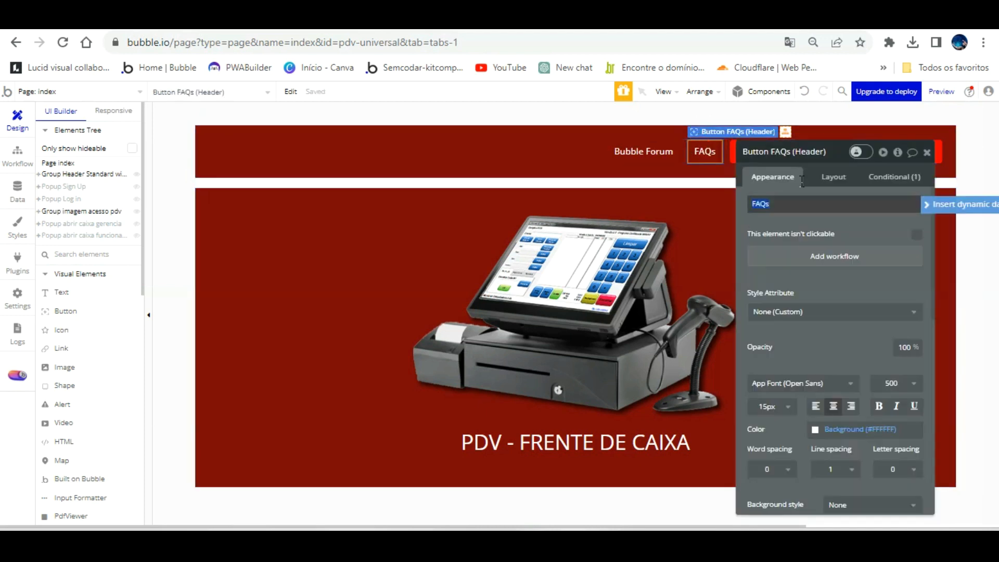
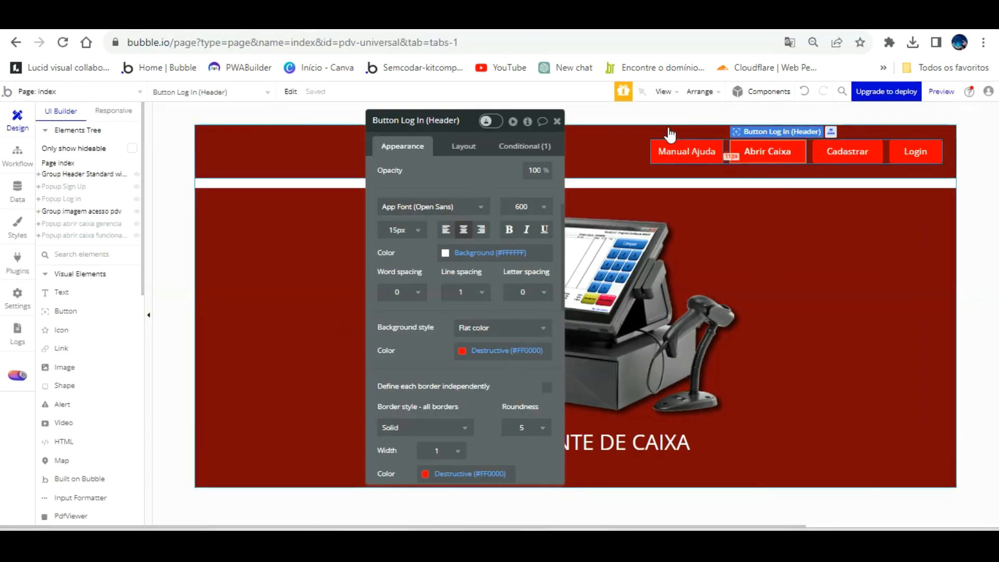
Set the Manual Ajuda button's corner roundness to 5 and view the header in the app preview
left_click(687, 152)
scroll(528, 301, "down", 3)
left_click(543, 283)
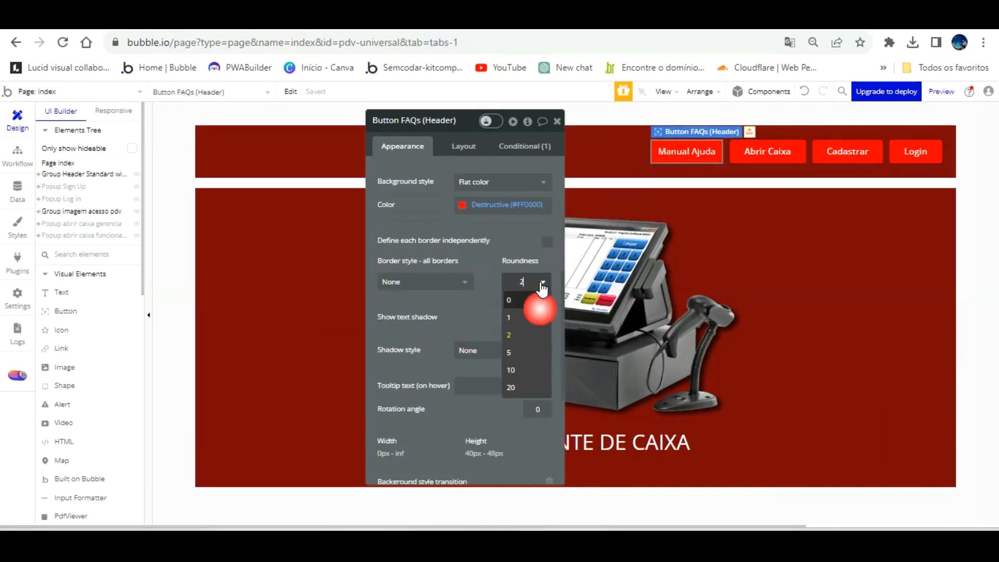
left_click(526, 351)
left_click(406, 20)
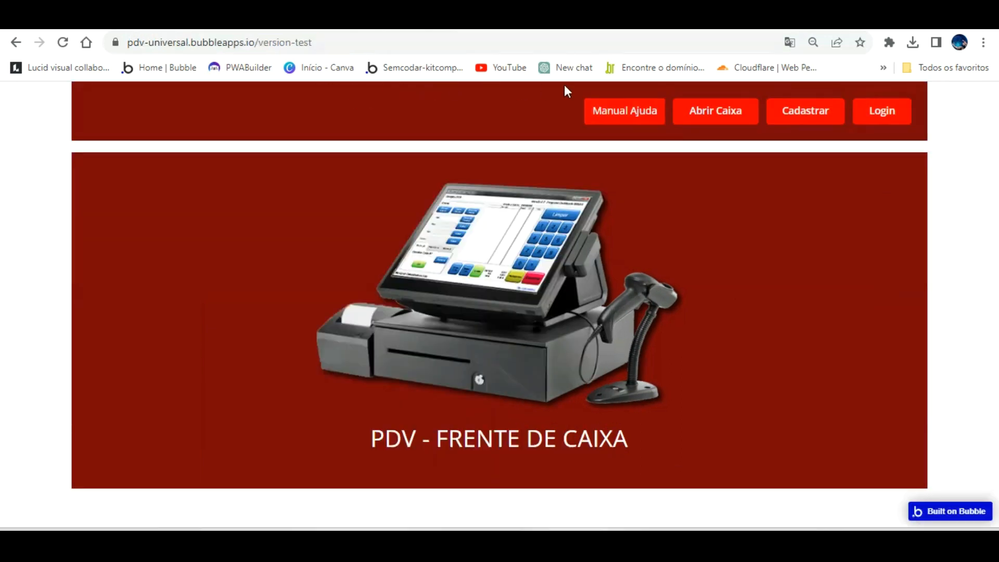
Refresh the app preview and, in the Bubble editor, make the Manual Ajuda button's click workflow go to the manual_de_ajuda page
key("F5")
key("ctrl+plus")
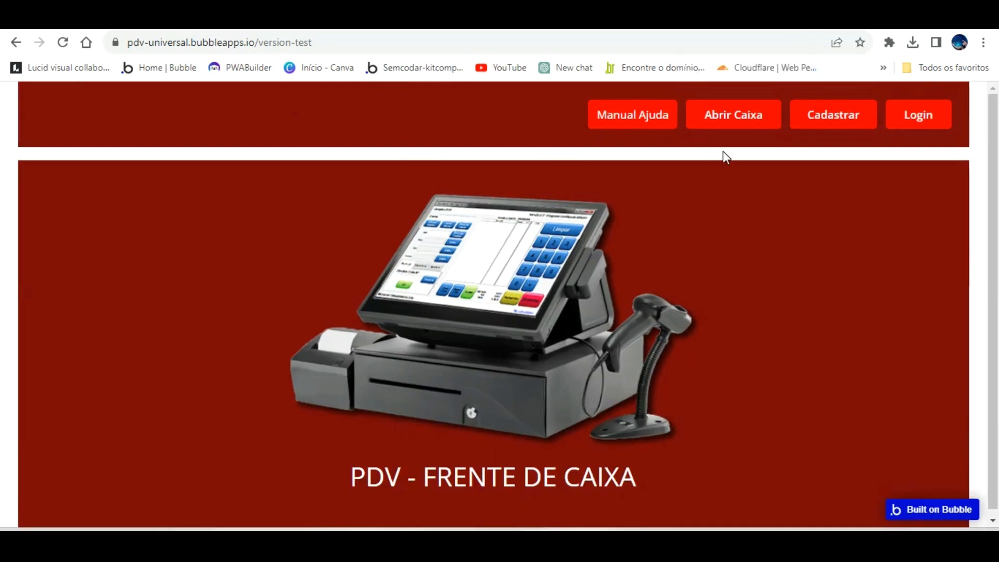
left_click(182, 21)
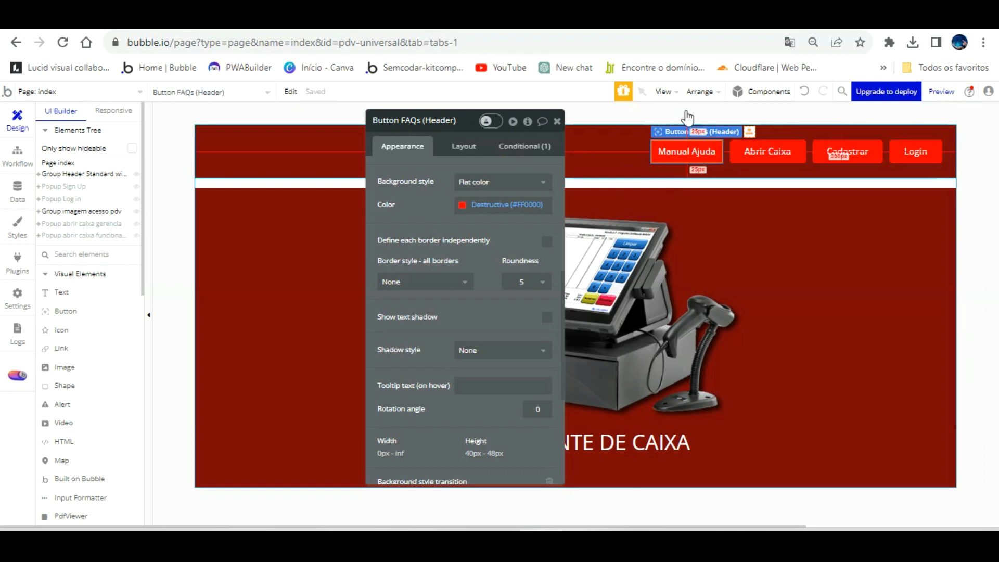
scroll(484, 249, "up", 6)
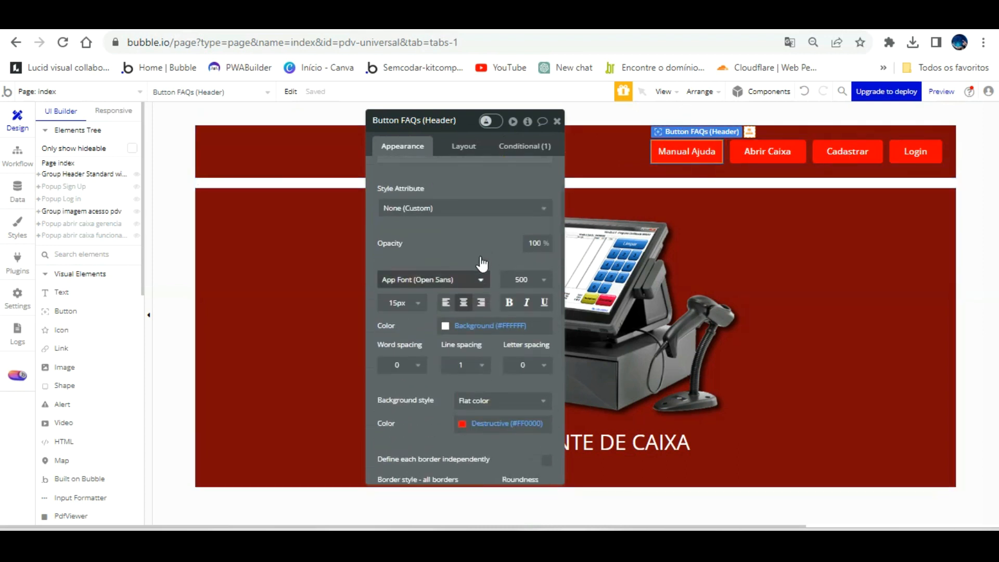
left_click(465, 227)
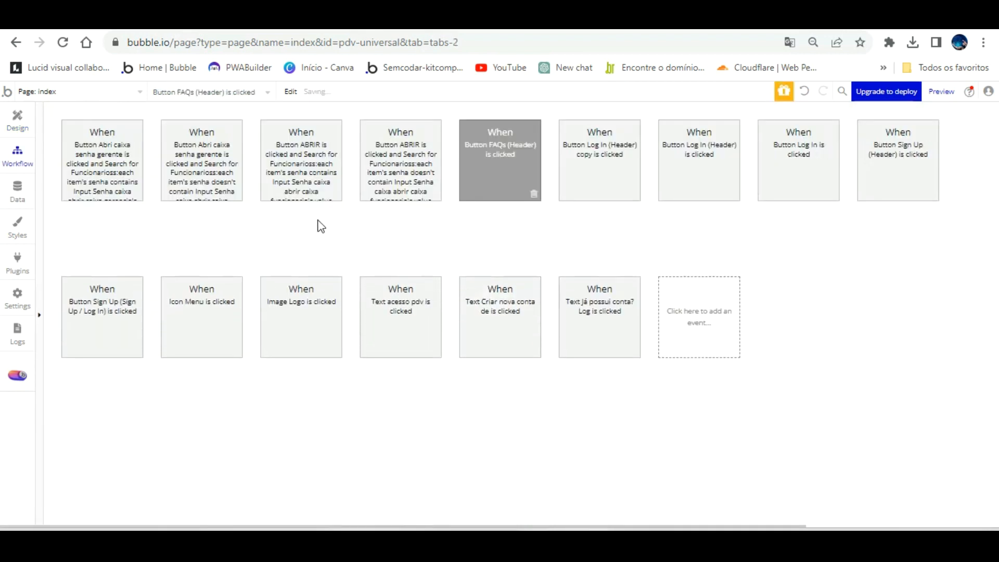
left_click(127, 235)
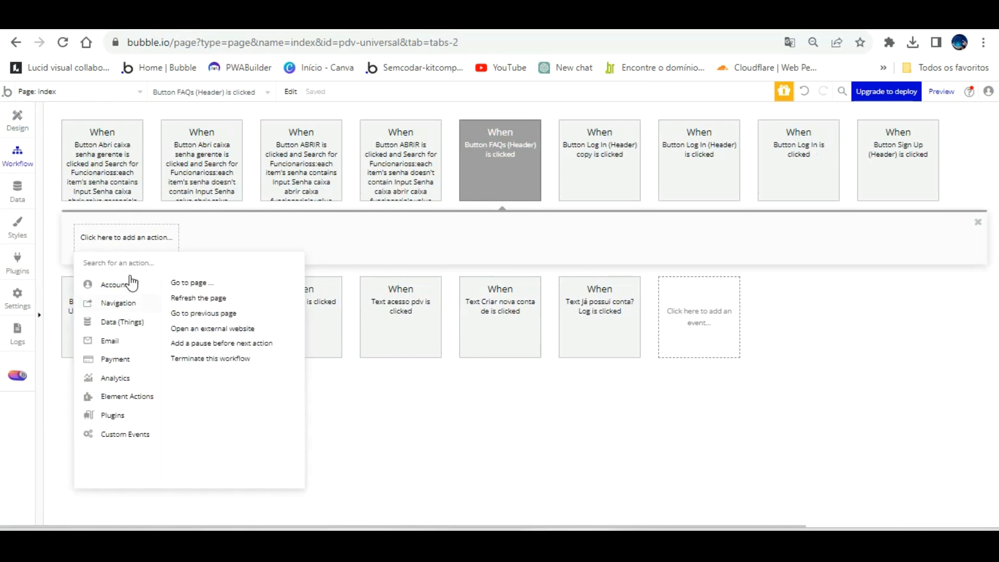
left_click(192, 282)
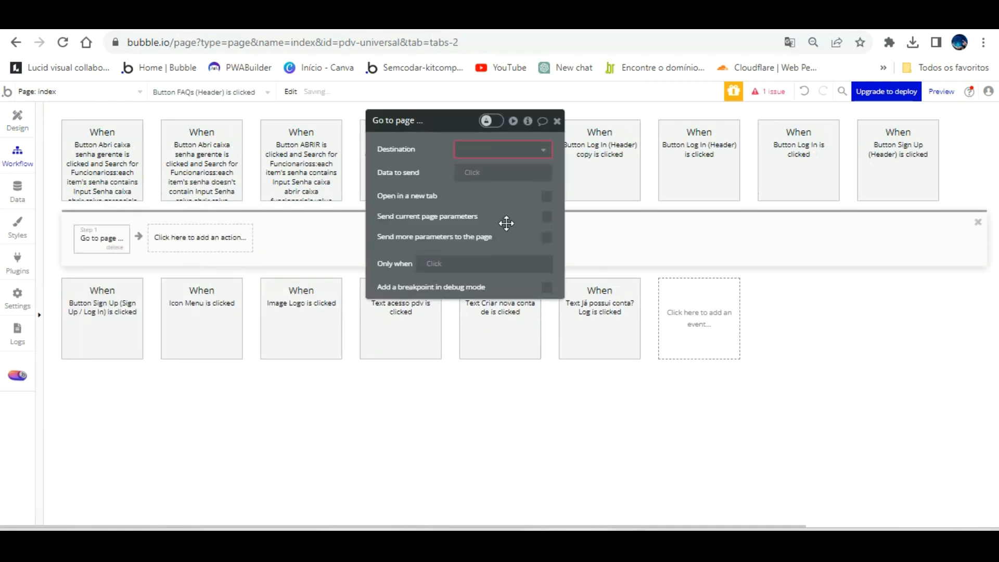
left_click(520, 149)
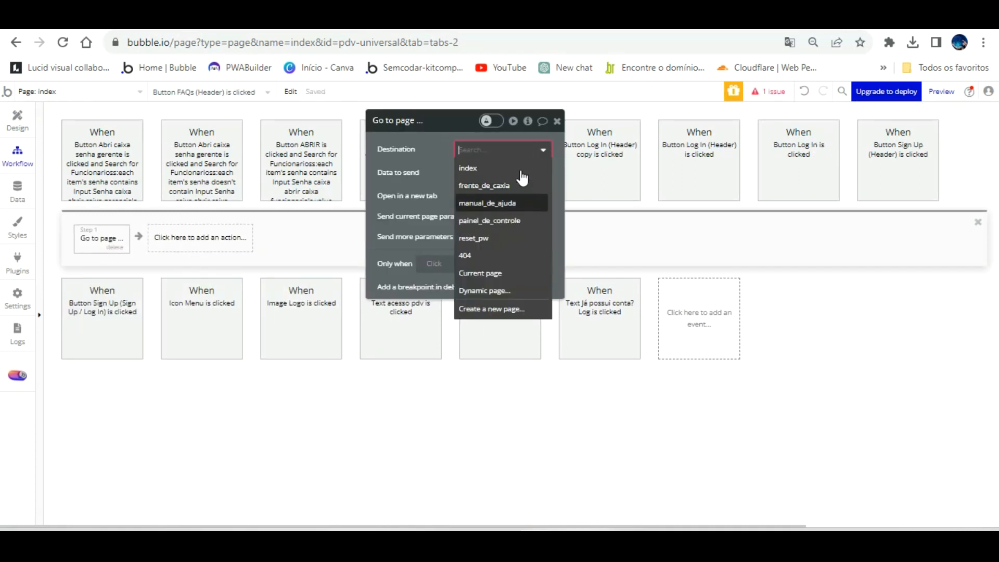
left_click(518, 203)
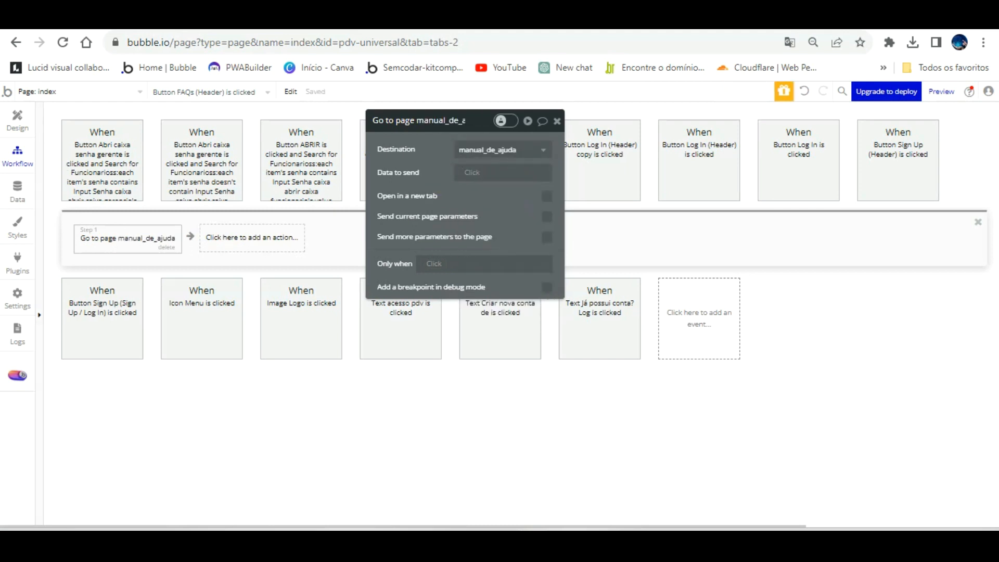
Test the Manual Ajuda header button in the app preview and view the manual_de_ajuda page it opens
left_click(303, 20)
left_click(438, 95)
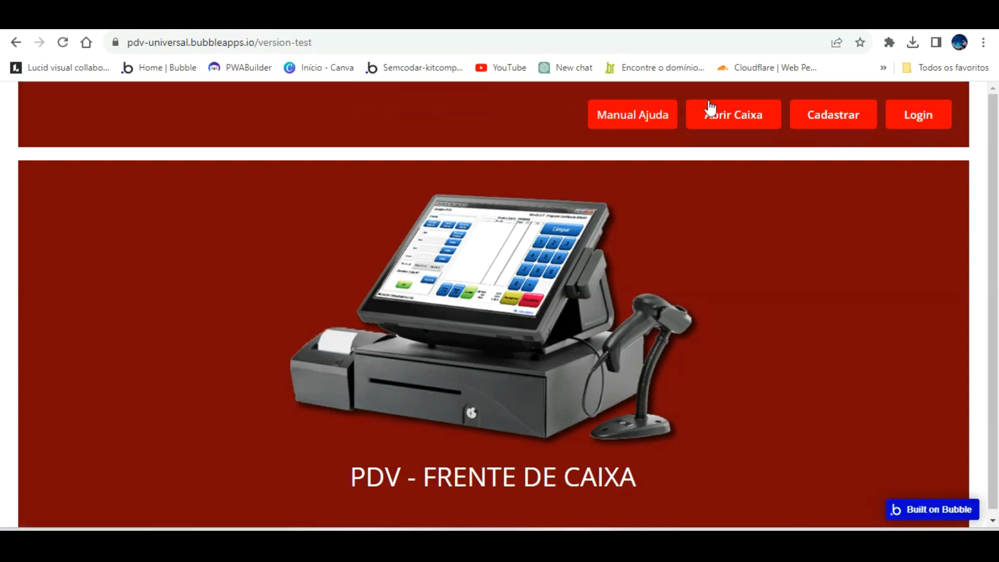
left_click(641, 95)
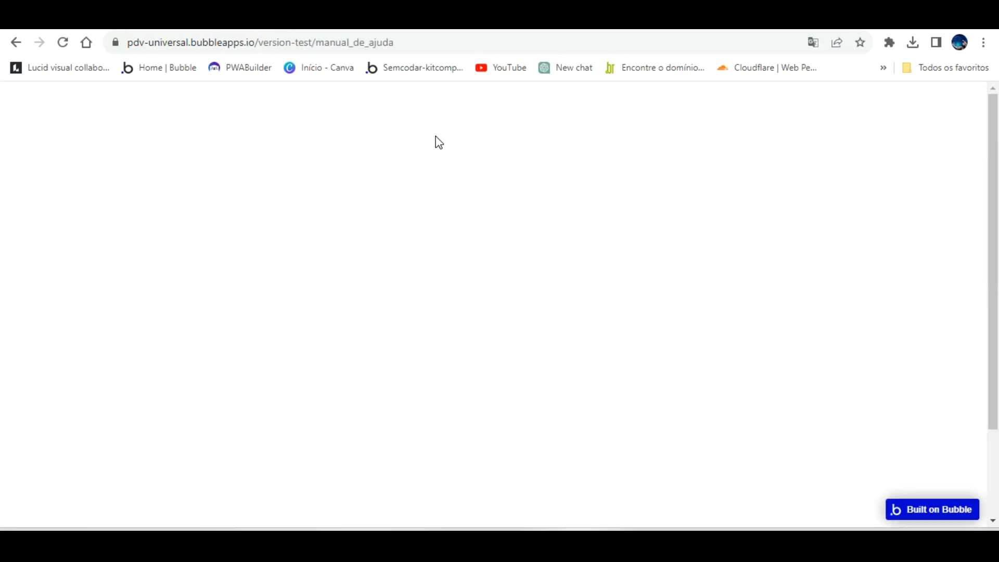
key("ctrl+minus")
key("ctrl+minus")
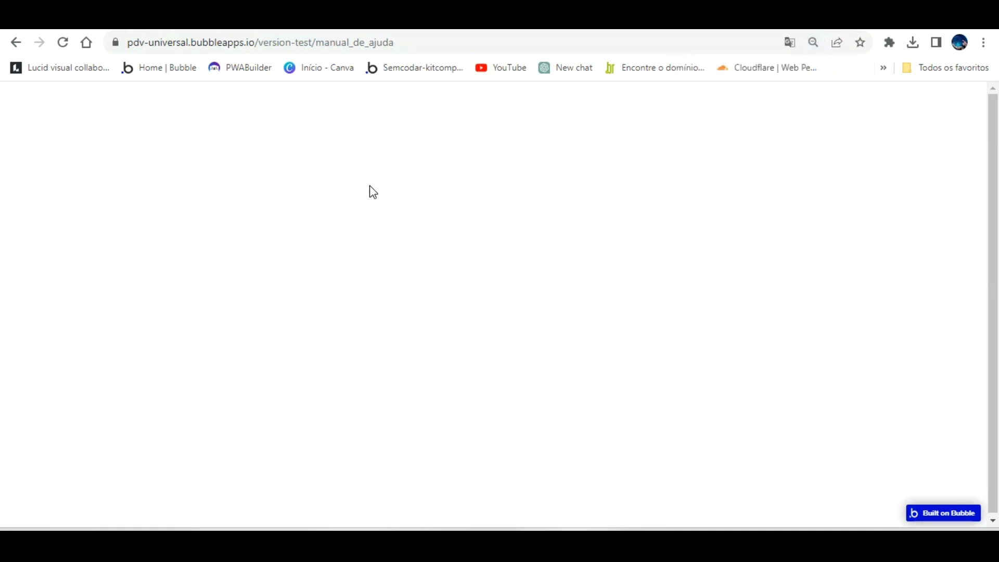
Open the manual_de_ajuda page in the Bubble editor and draw a text element about 88 px high along the page's upper edge
left_click(91, 21)
left_click(18, 116)
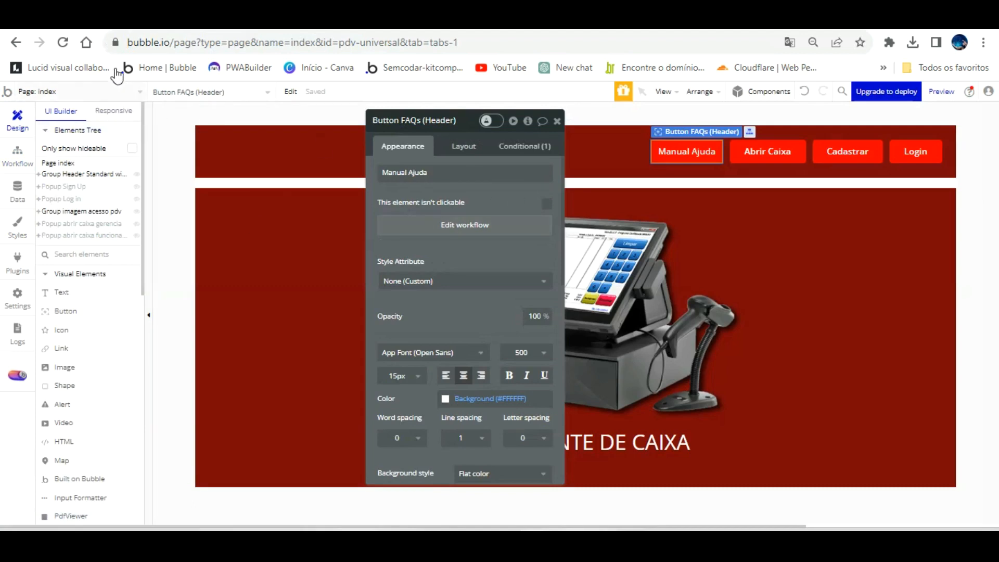
left_click(115, 92)
left_click(82, 145)
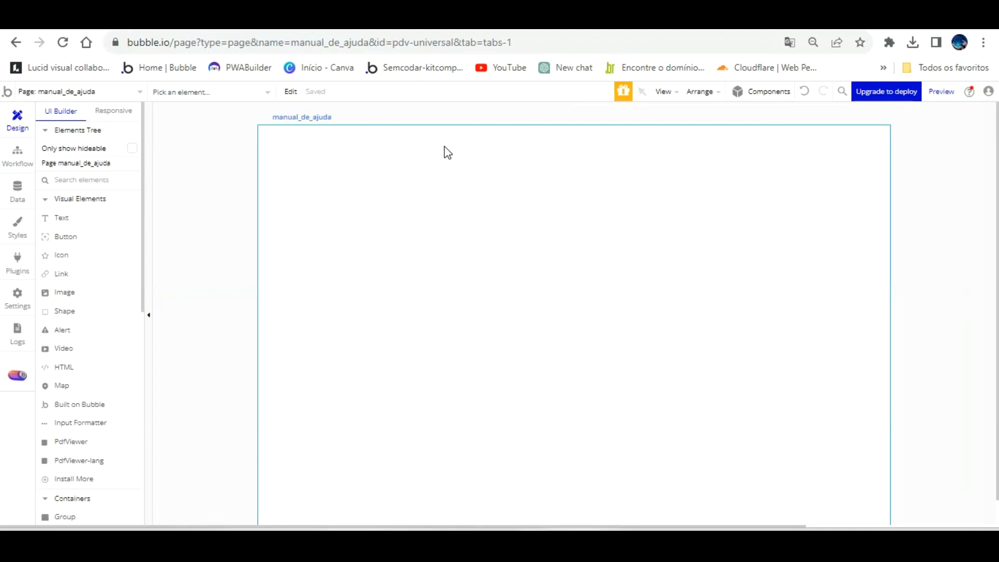
left_click(62, 218)
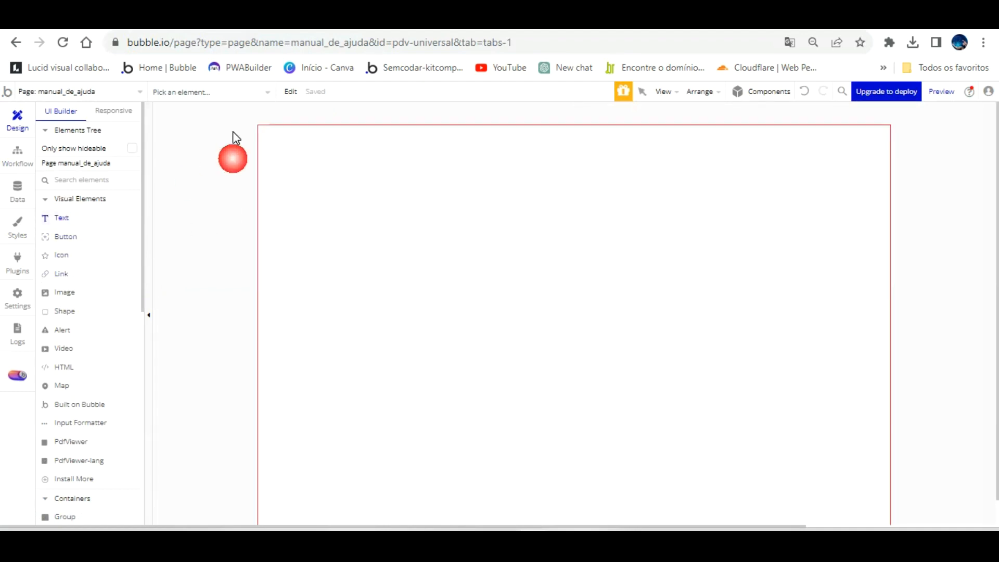
mouse_move(260, 131)
left_mouse_down()
mouse_move(654, 179)
mouse_move(882, 184)
left_mouse_up()
Set the manual_de_ajuda page's width to 1200 and its height to 600
left_click(750, 220)
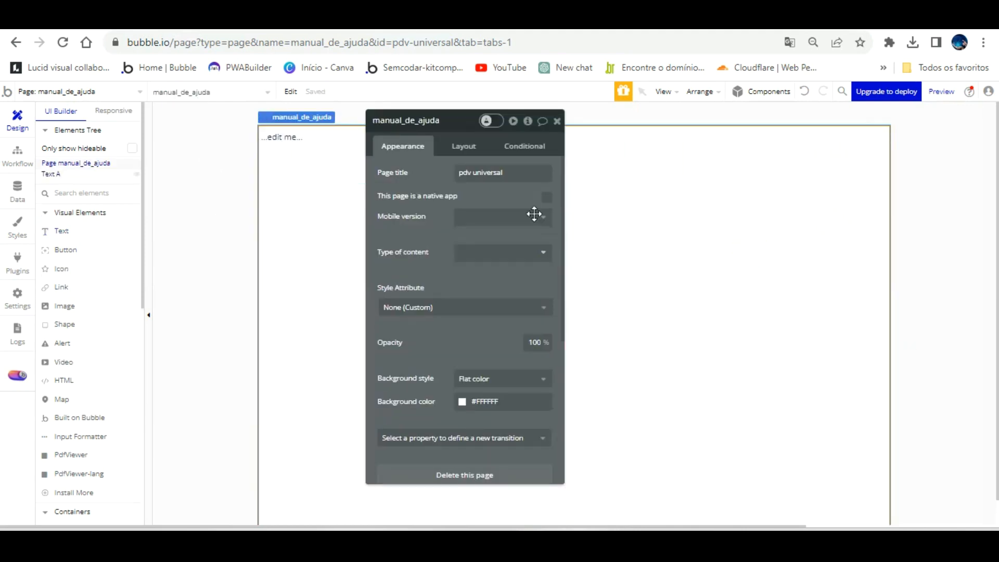
left_click(483, 146)
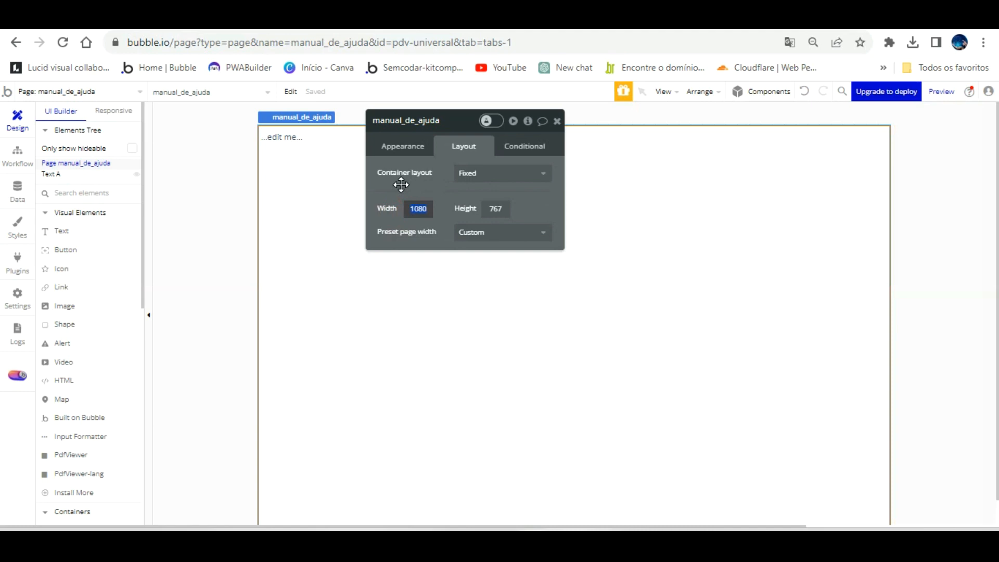
left_click_drag(508, 213, 450, 214)
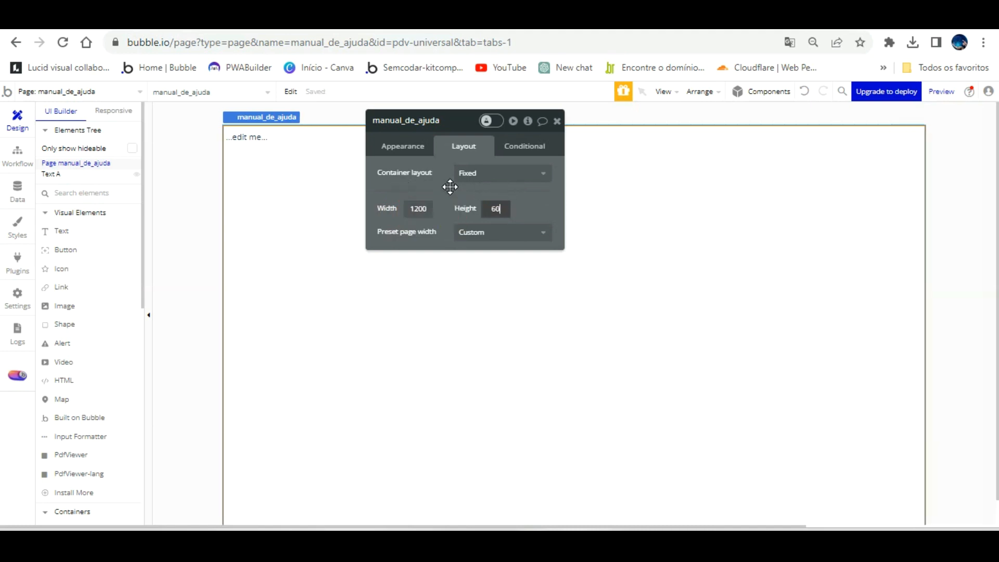
type("600")
key("Return")
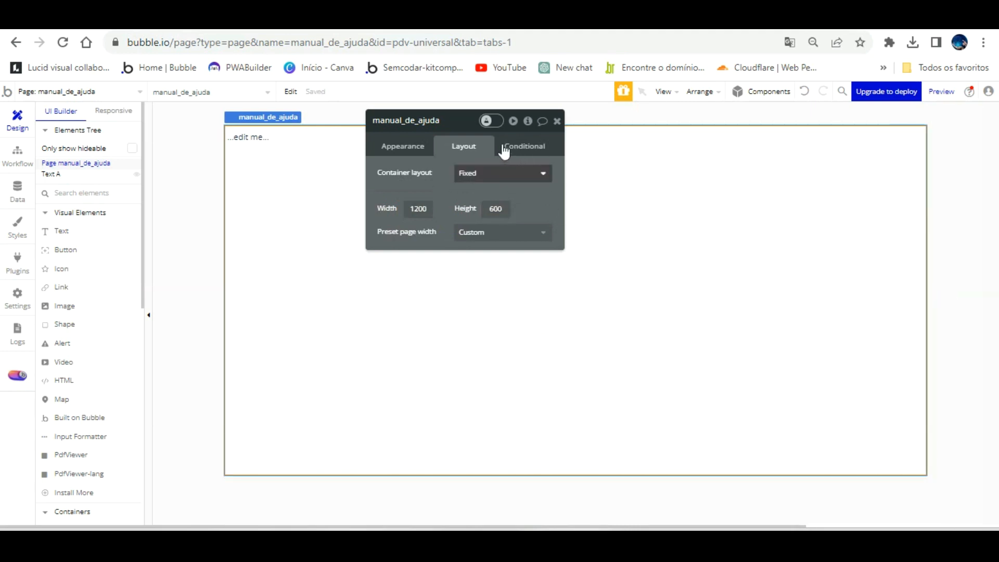
Stretch the text element across the full page and set its width to 1200, height to 50 and Y position to 0
left_click(325, 133)
left_click_drag(839, 133, 927, 130)
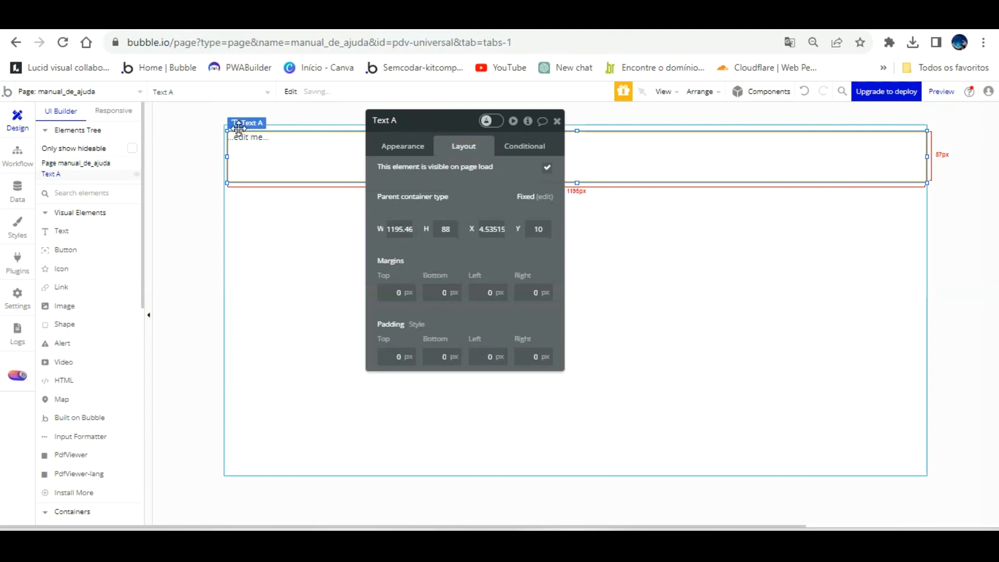
left_click_drag(228, 131, 216, 134)
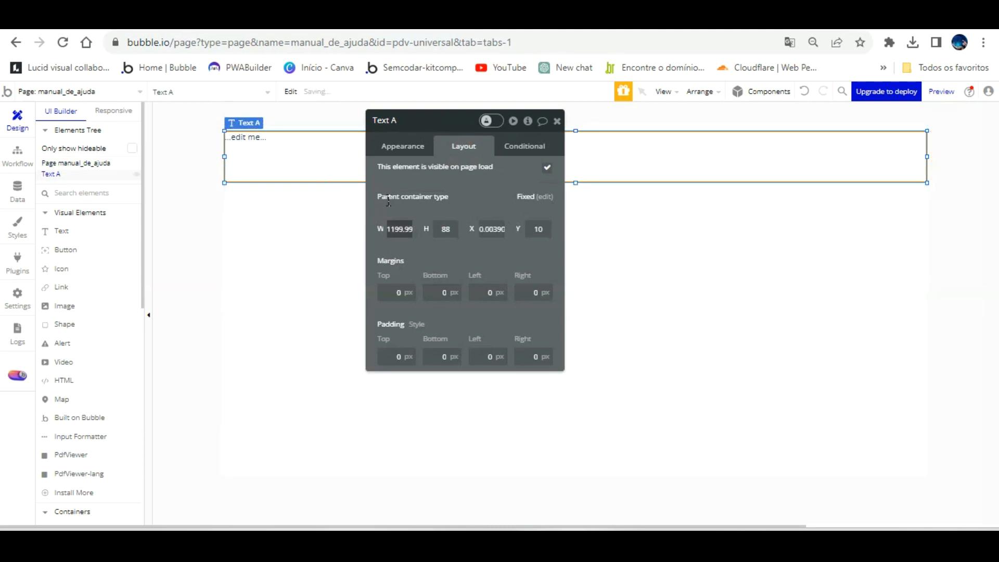
type("1200")
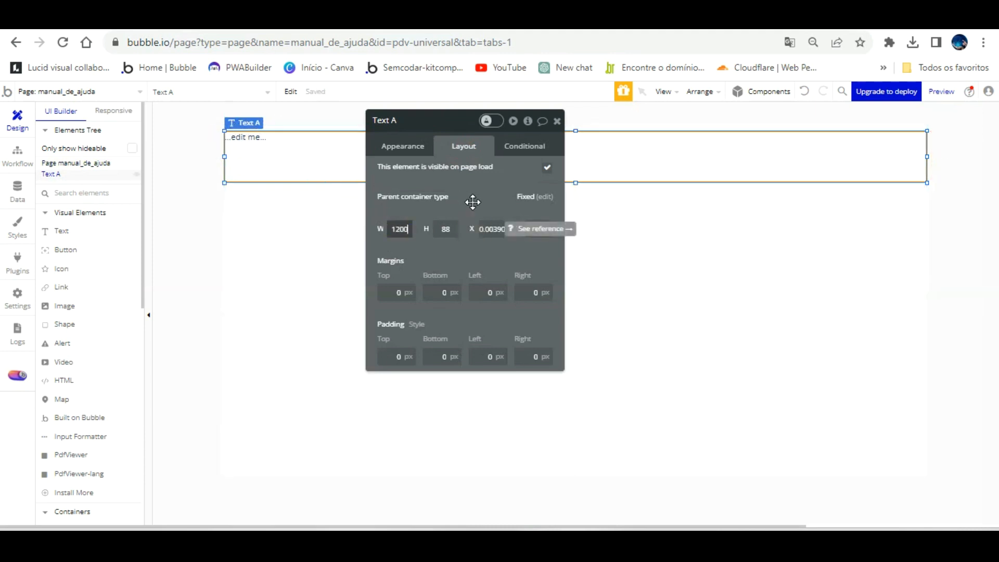
left_click(472, 202)
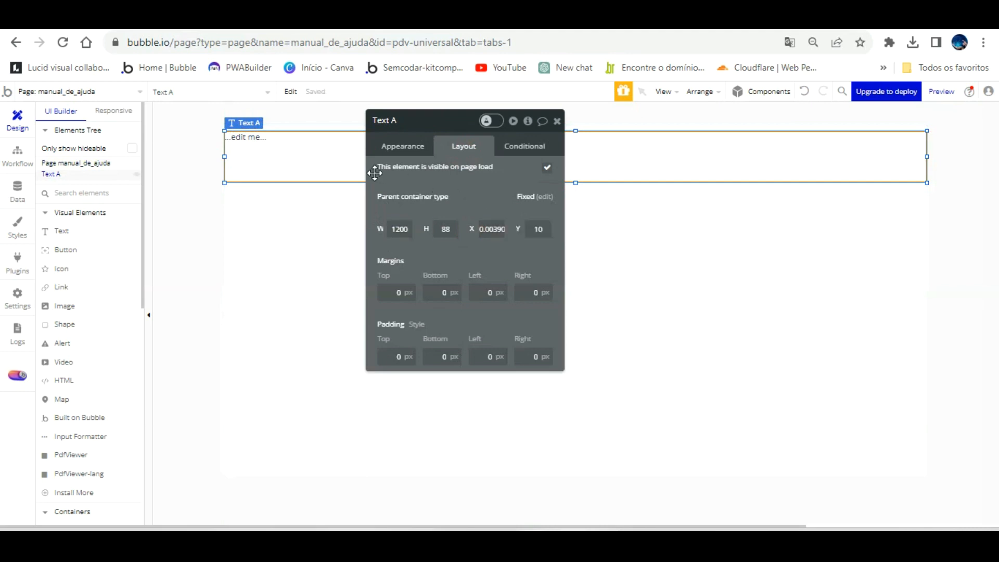
left_click(446, 229)
type("5")
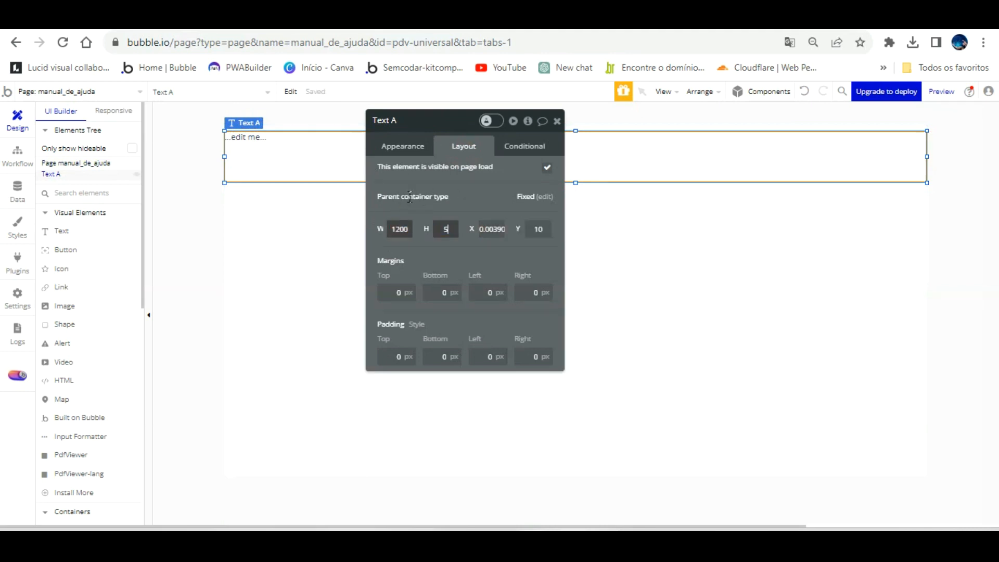
type("0")
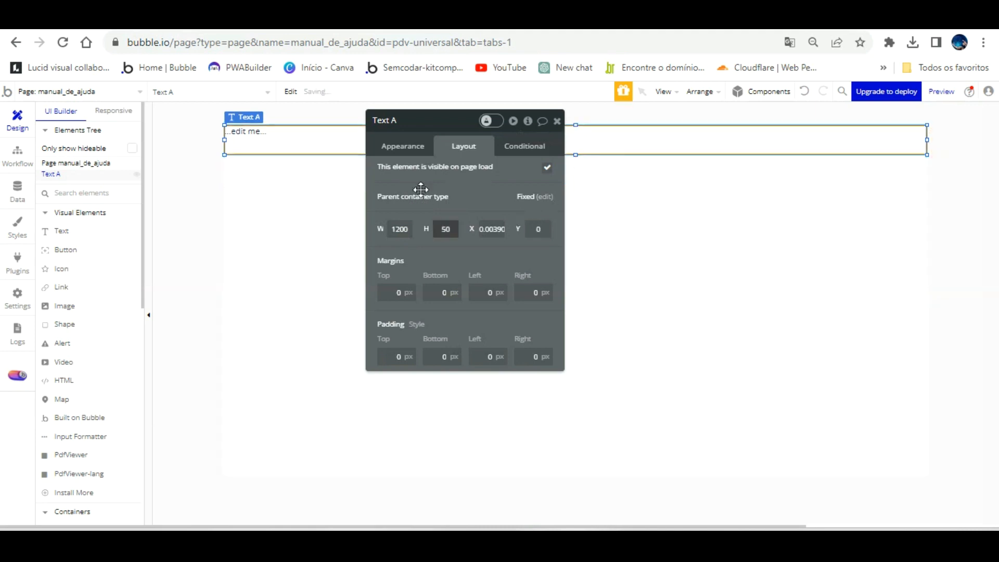
Open the index page and copy the background color #7E0909 from the Group imagem acesso pdv
left_click(409, 141)
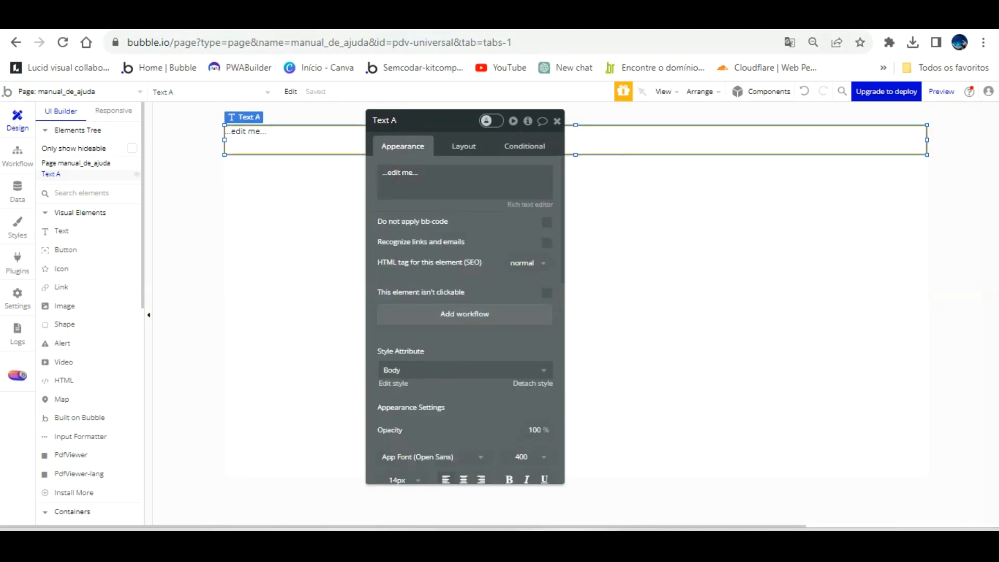
left_click(51, 91)
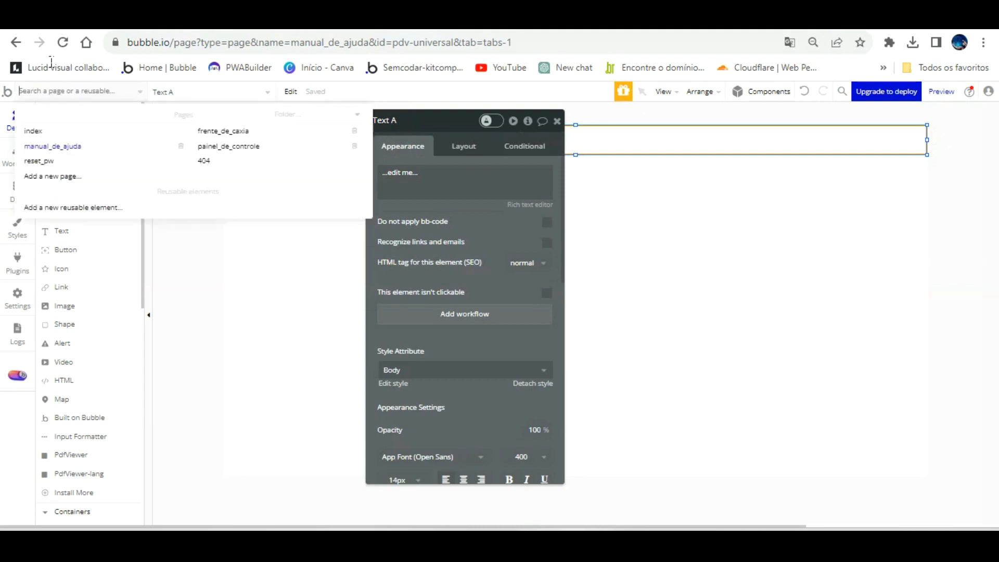
left_click(73, 131)
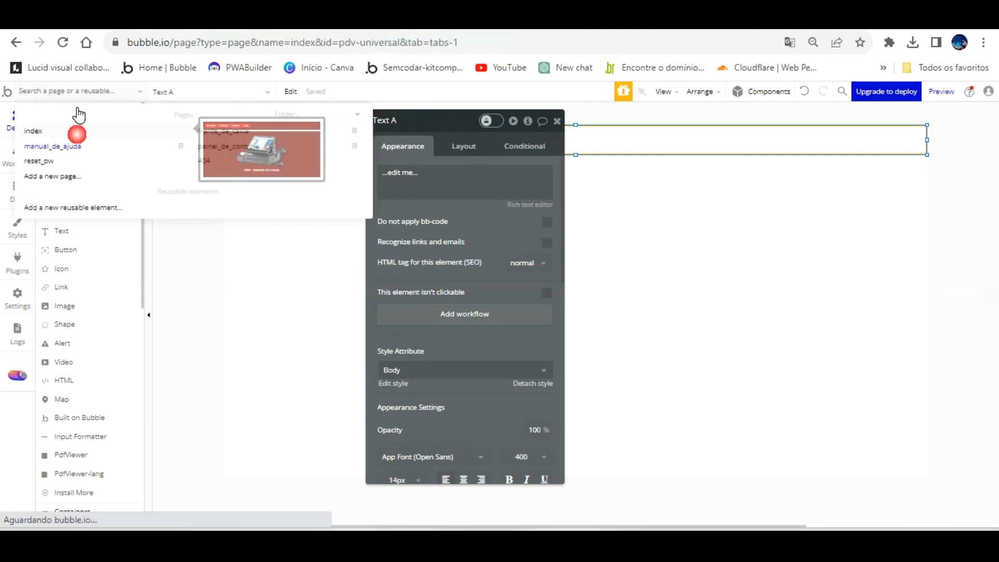
double_click(330, 216)
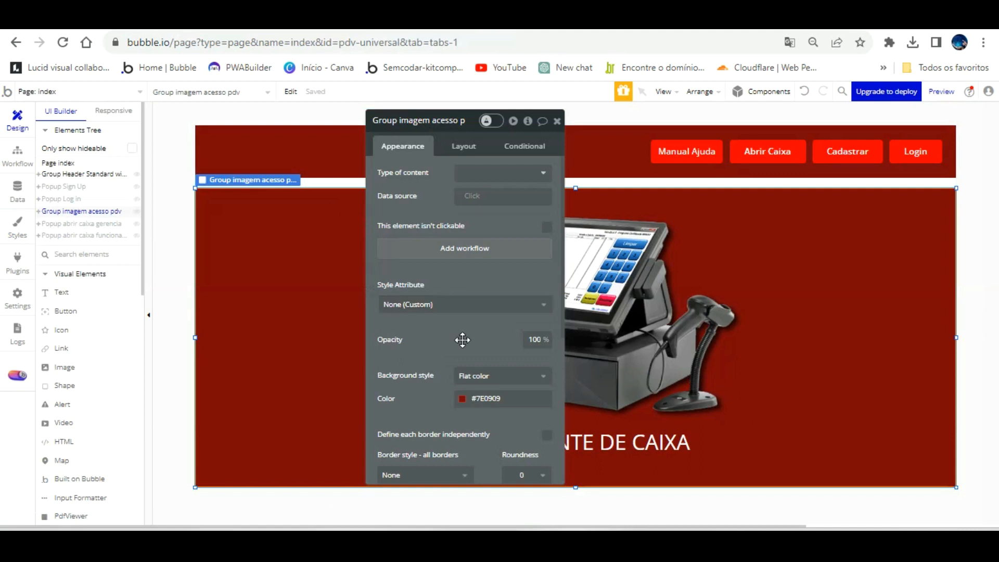
left_click(507, 400)
left_click(491, 466)
key("ctrl+c")
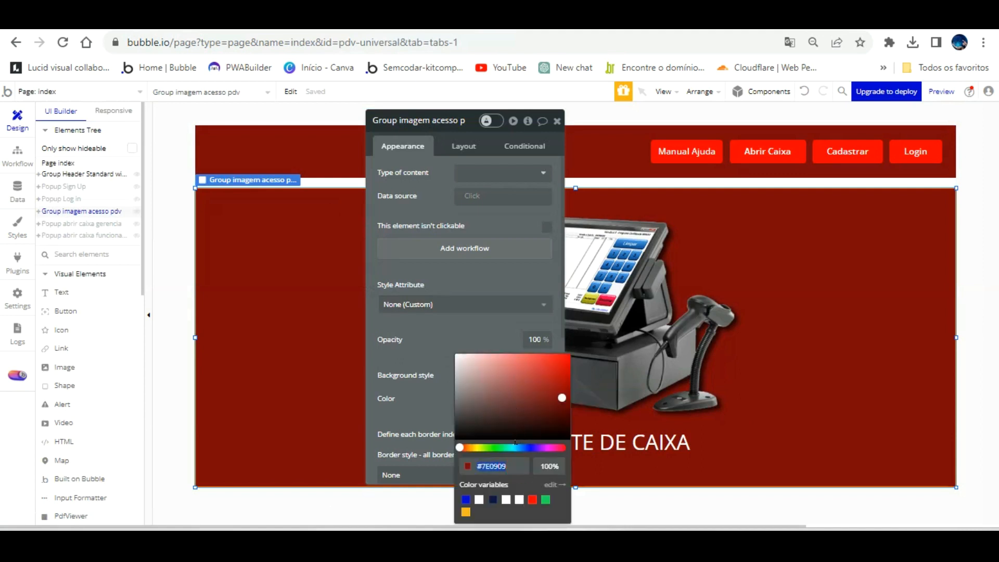
right_click(501, 467)
left_click(556, 276)
Return to the manual_de_ajuda page and center the text element's content horizontally
left_click(73, 91)
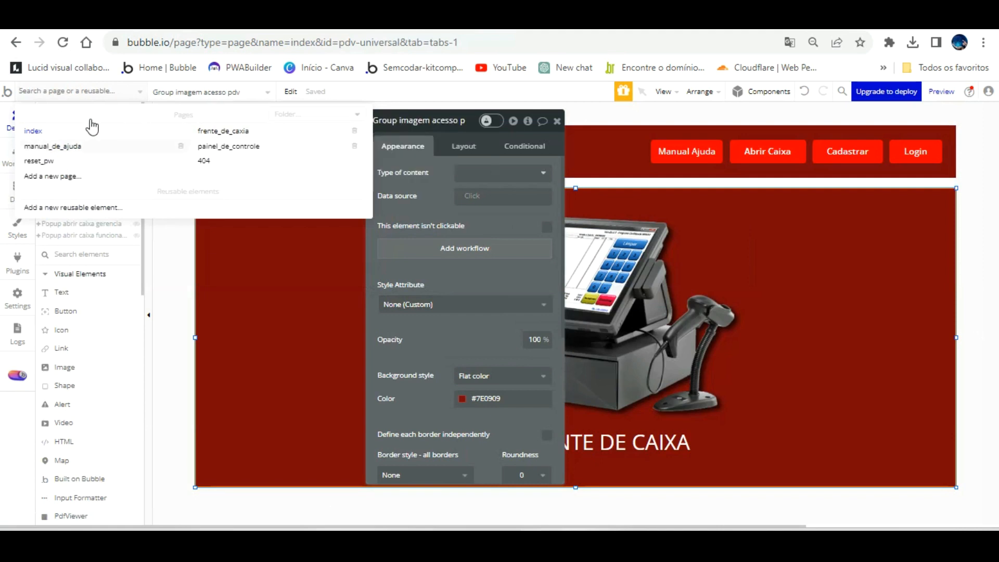
left_click(94, 146)
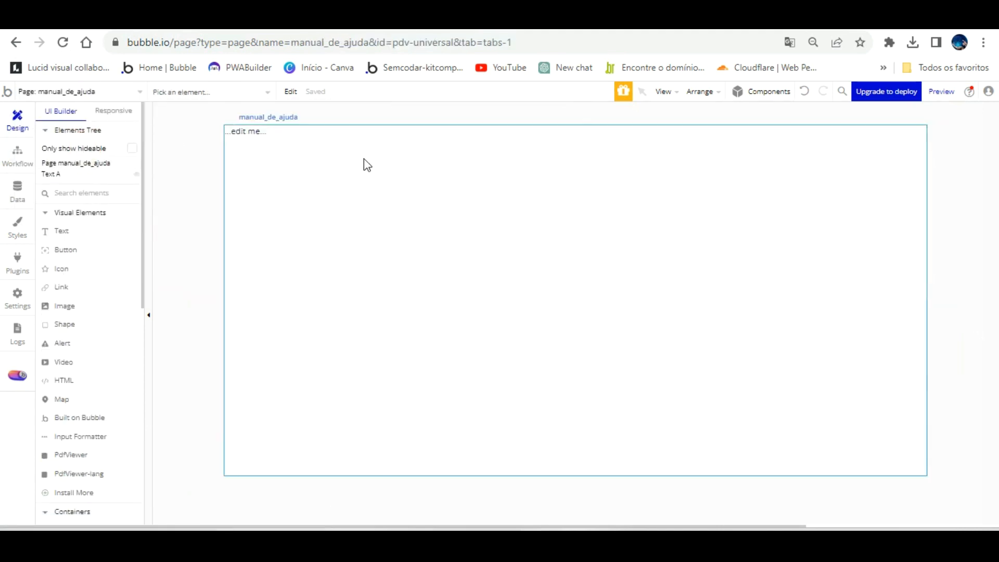
right_click(350, 131)
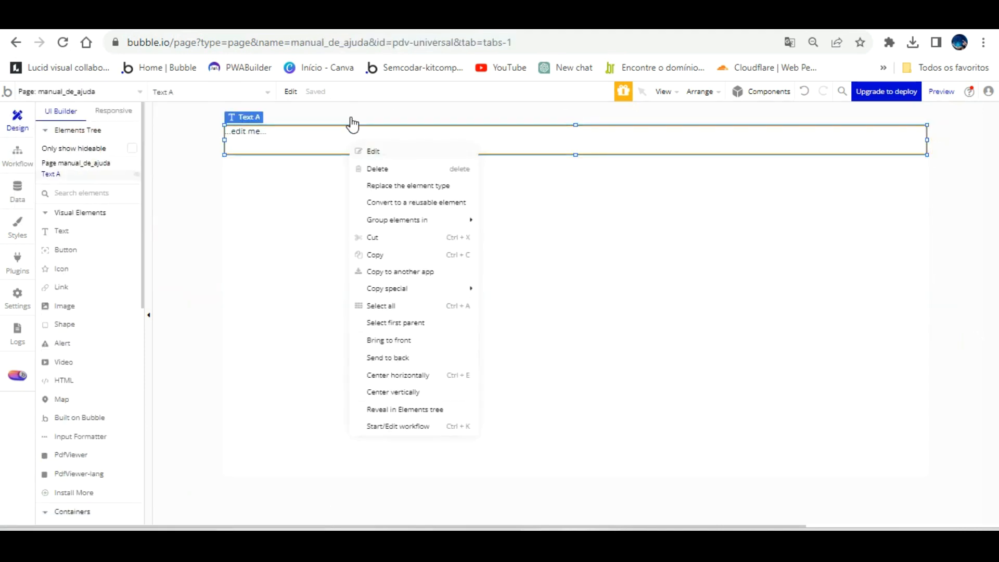
double_click(337, 130)
scroll(481, 366, "down", 1)
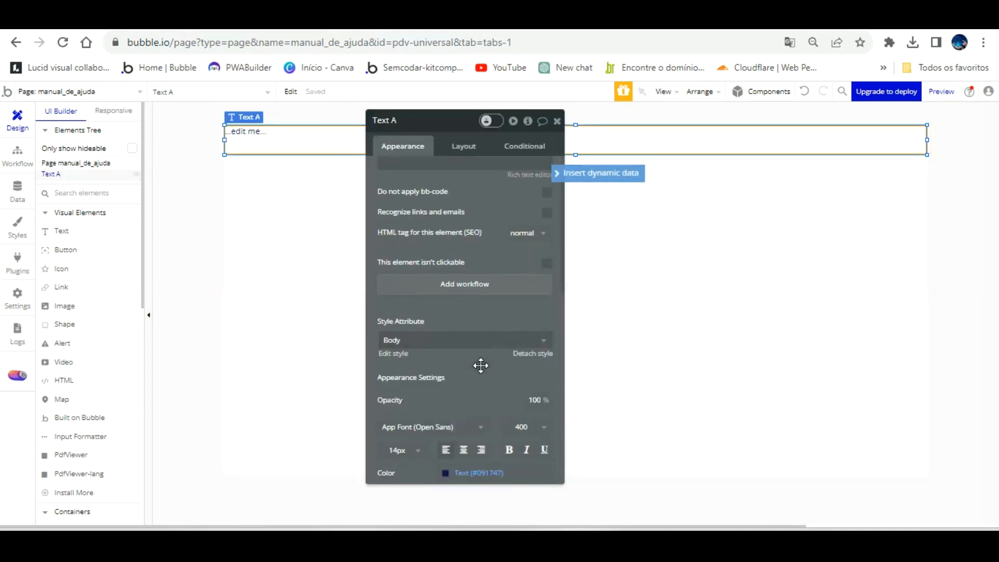
scroll(480, 366, "down", 3)
left_click(458, 259)
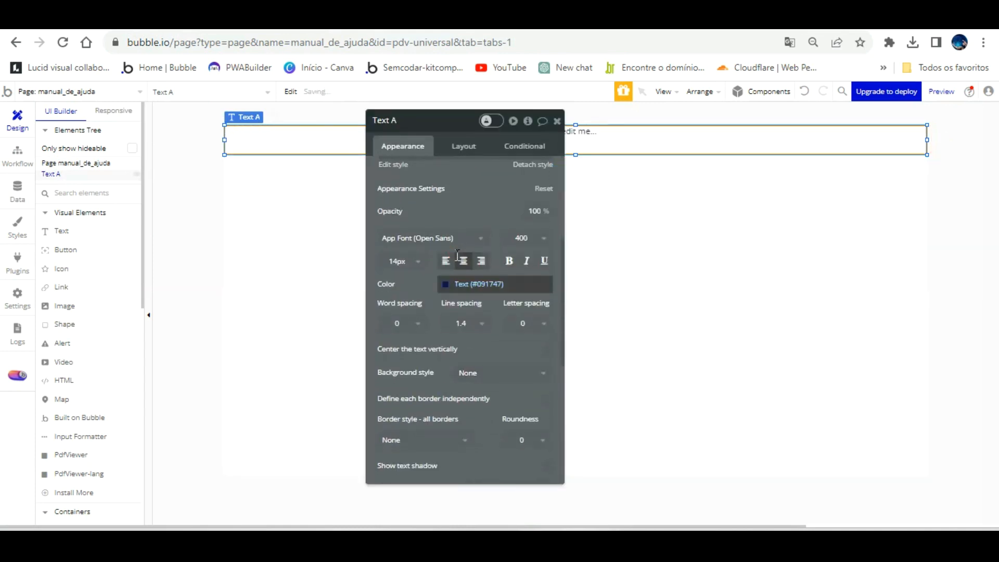
Give the text element a flat color background and paste #7E0909 as its color
left_click(481, 373)
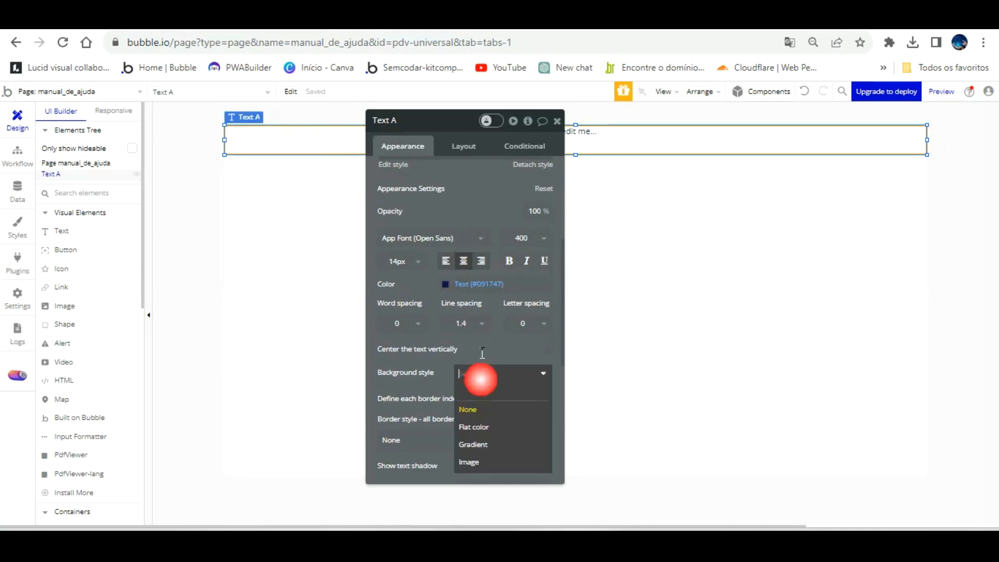
left_click(484, 426)
left_click(486, 395)
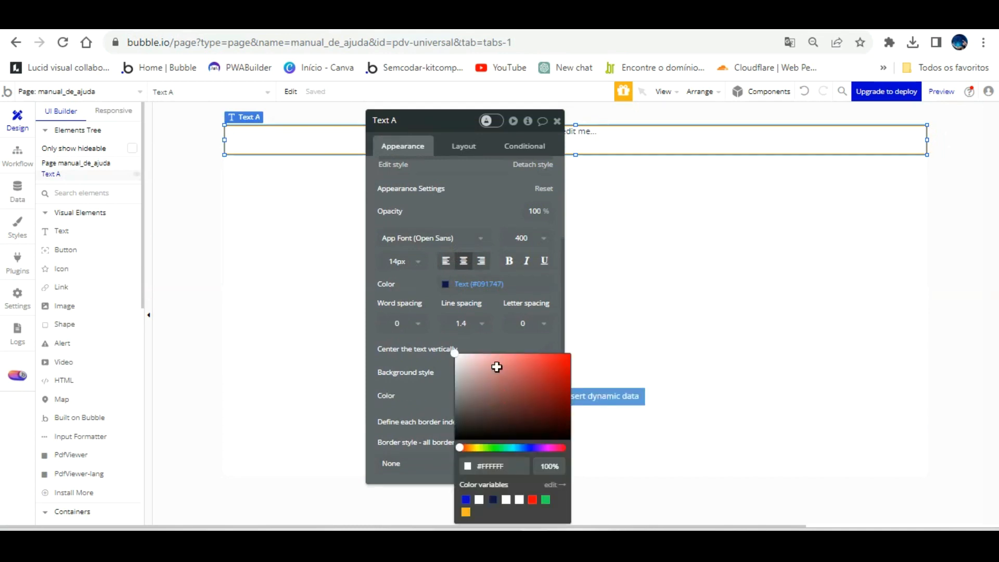
double_click(492, 466)
right_click(502, 466)
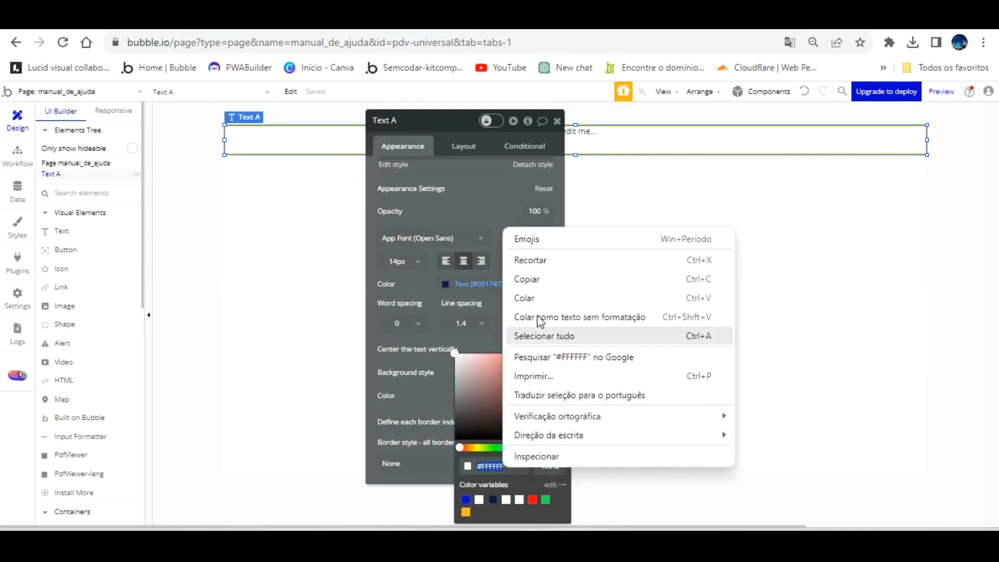
left_click(525, 298)
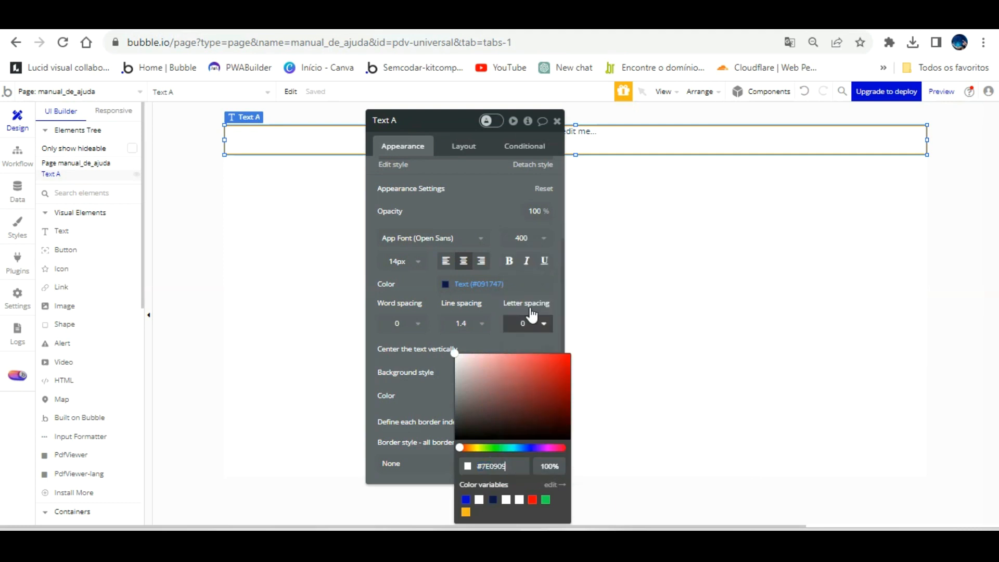
left_click(450, 378)
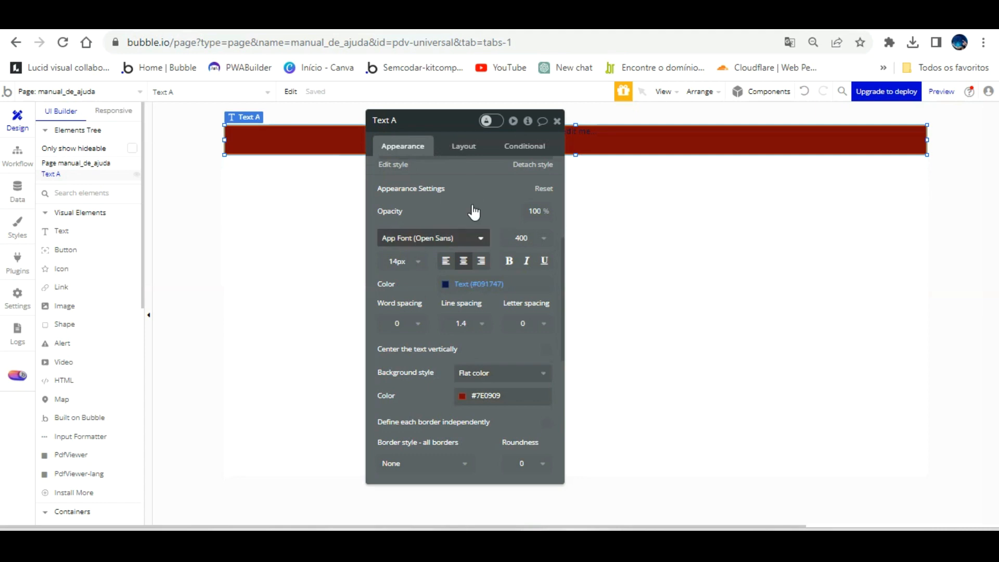
Change the text element's content to MANUAL DE AJUDA DO SISTEMA and detach its style
scroll(473, 212, "up", 5)
left_click(453, 173)
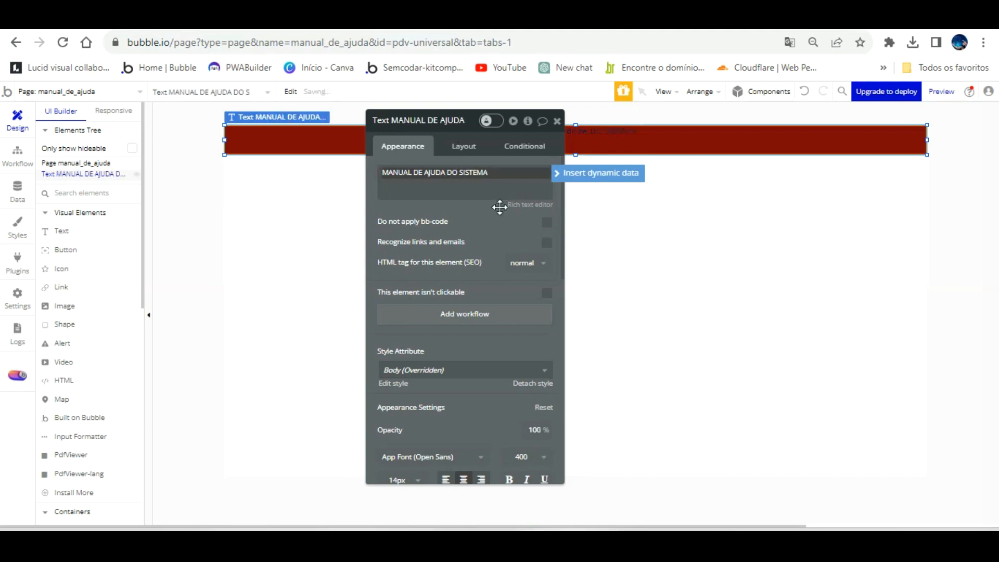
scroll(531, 364, "down", 3)
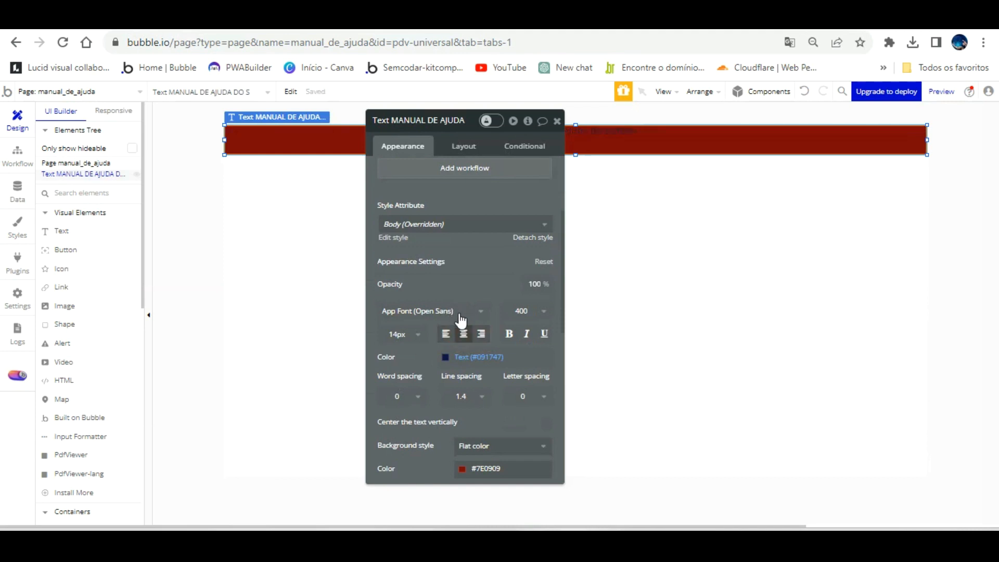
scroll(483, 255, "down", 3)
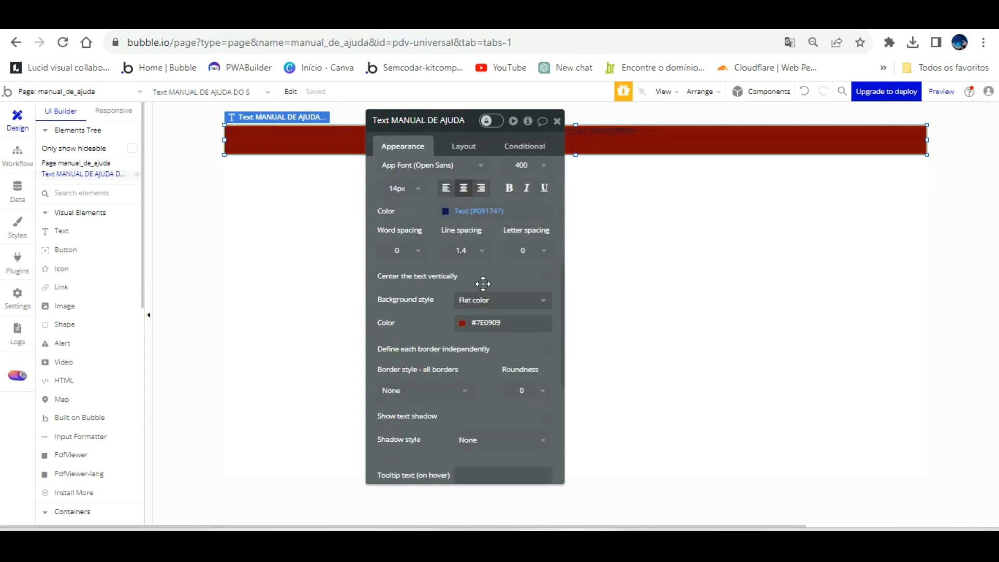
scroll(482, 286, "up", 3)
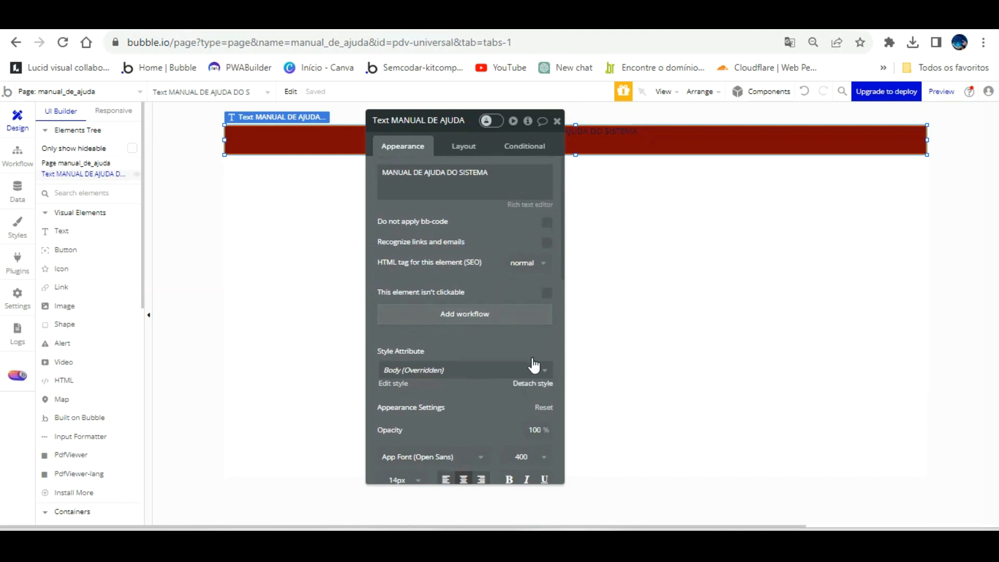
left_click(533, 383)
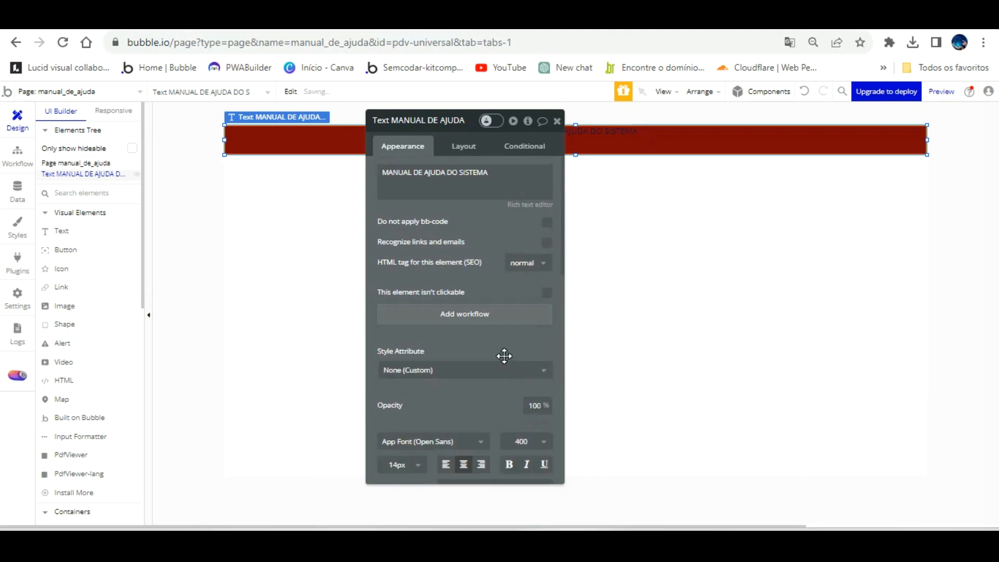
Center the header text vertically and set its color to Primary contrast (#FFFFFF)
scroll(504, 357, "down", 3)
left_click(547, 417)
left_click(456, 343)
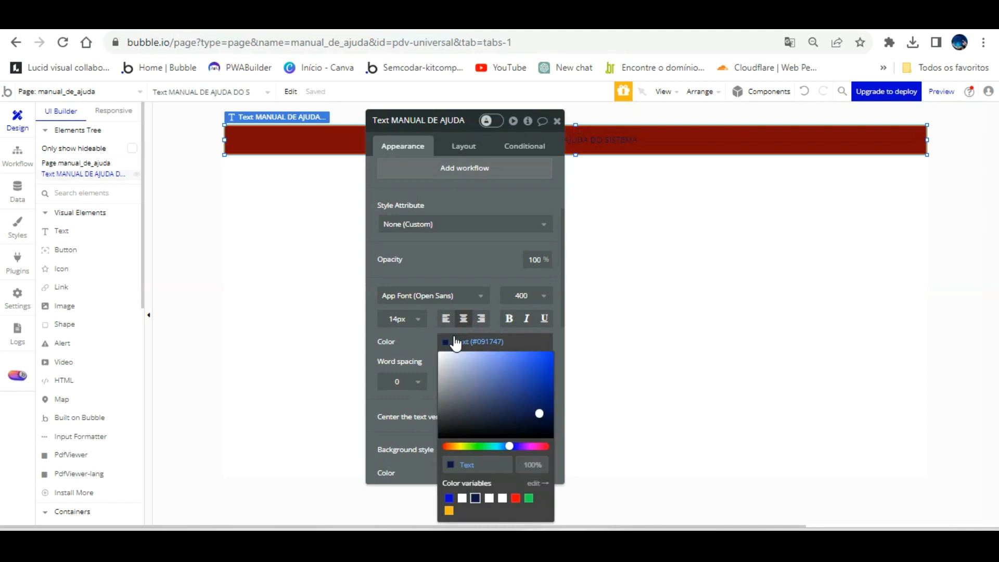
left_click(462, 498)
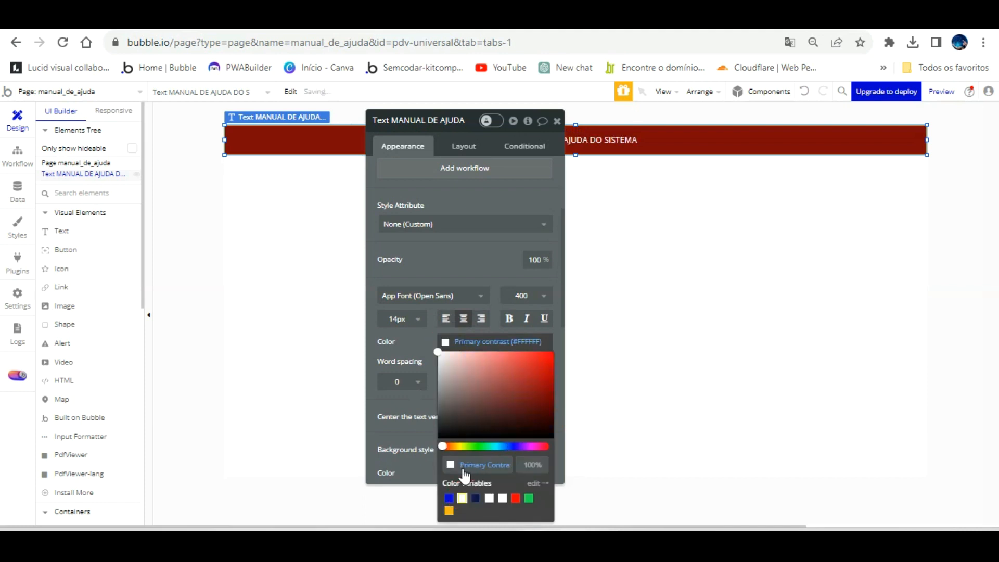
Set the header text's font size to 24
left_click(401, 318)
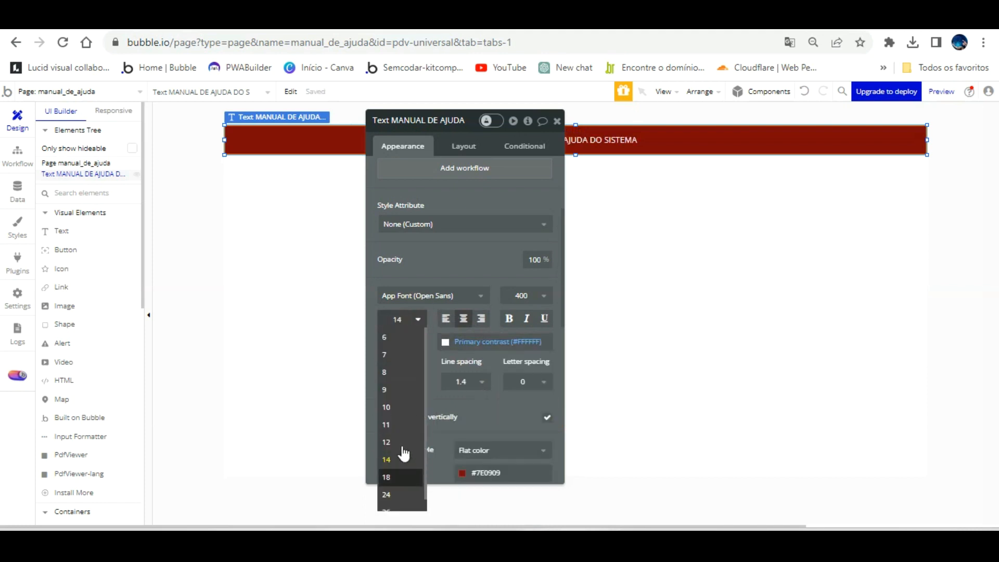
left_click(395, 461)
left_click(415, 319)
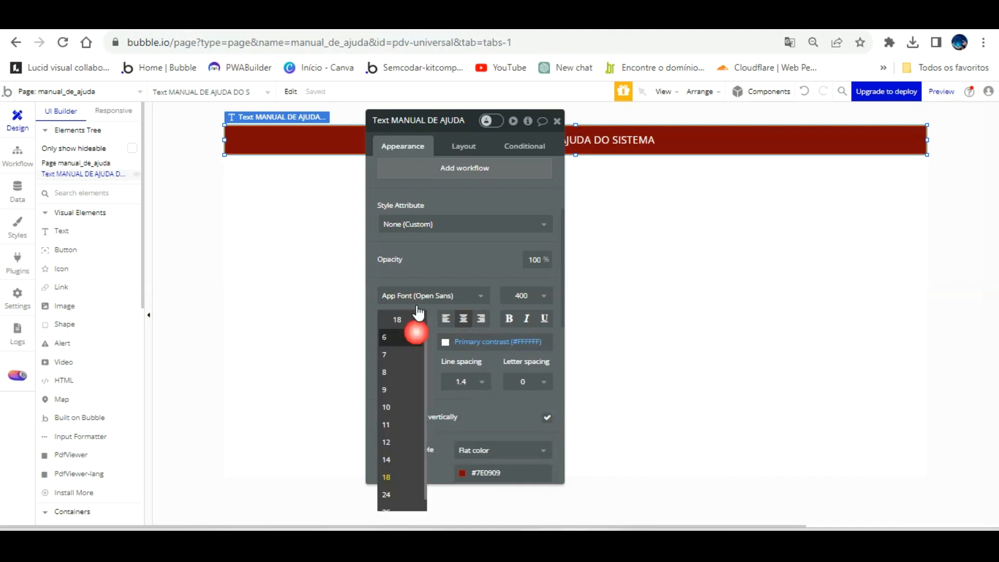
left_click(401, 472)
left_click(598, 213)
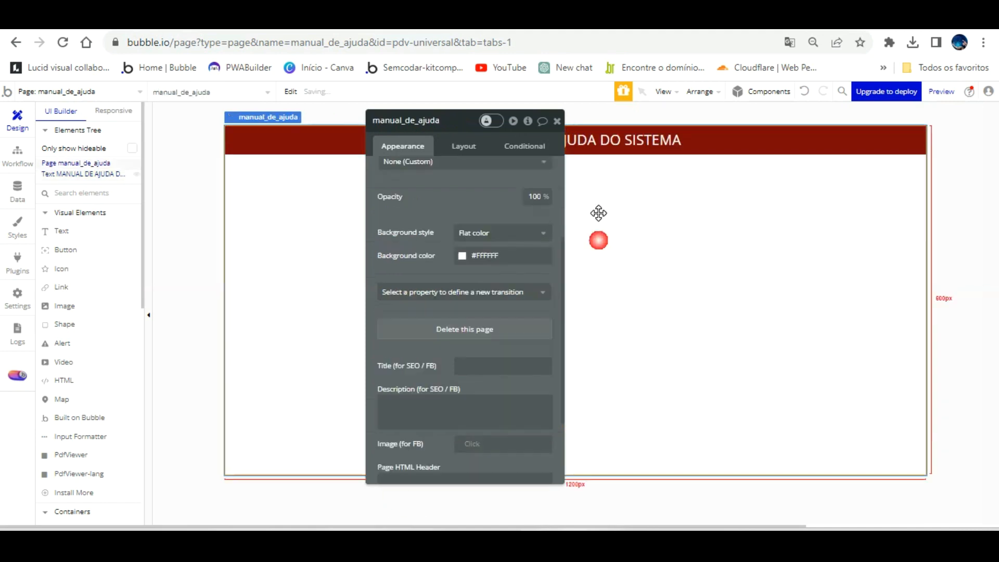
Refresh the preview of the manual_de_ajuda page to check the styled header, and return to the editor
left_click(327, 21)
left_click(390, 138)
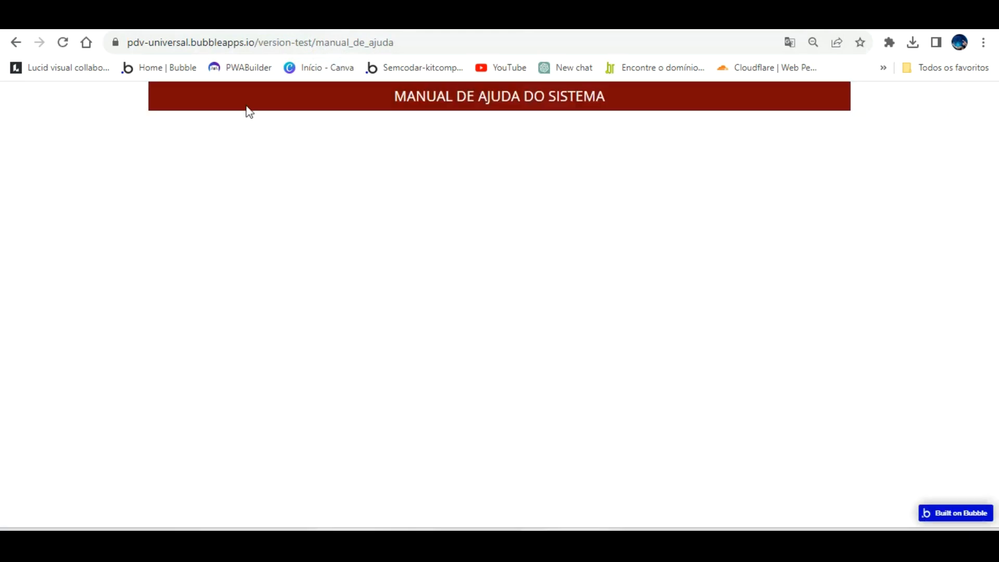
left_click(218, 21)
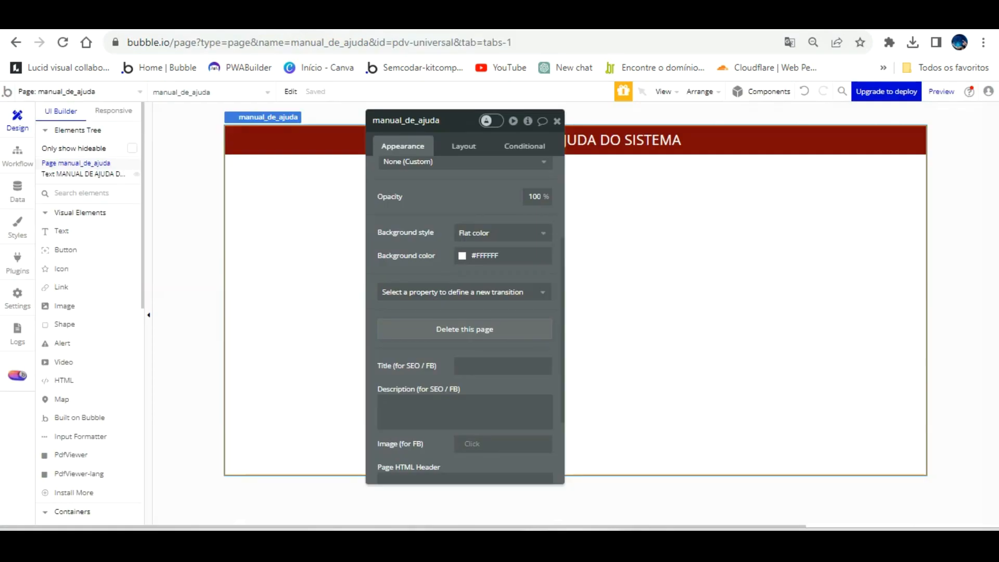
Set the manual_de_ajuda page's width to 1366 and stretch the header text across the full page width
left_click(293, 190)
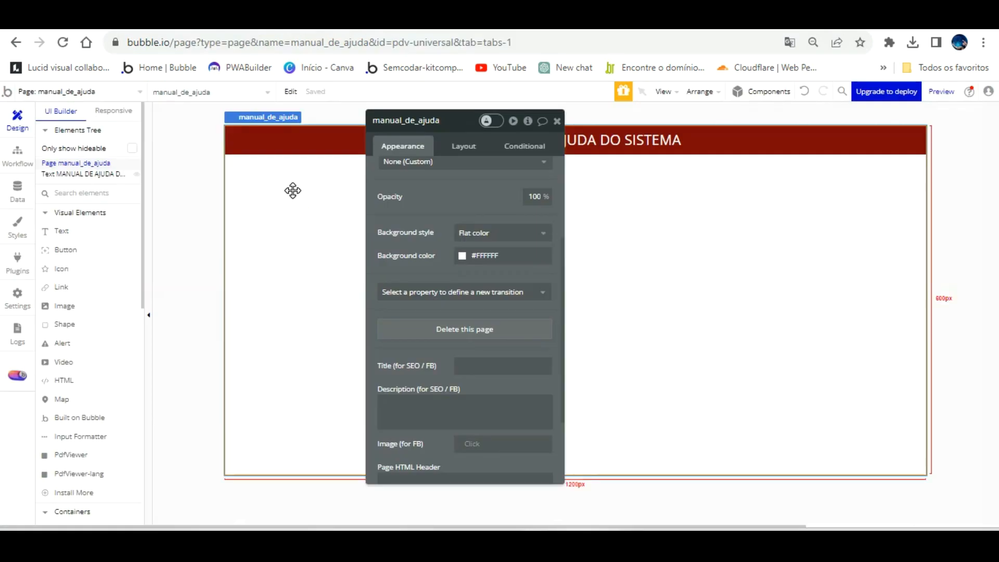
left_click(468, 146)
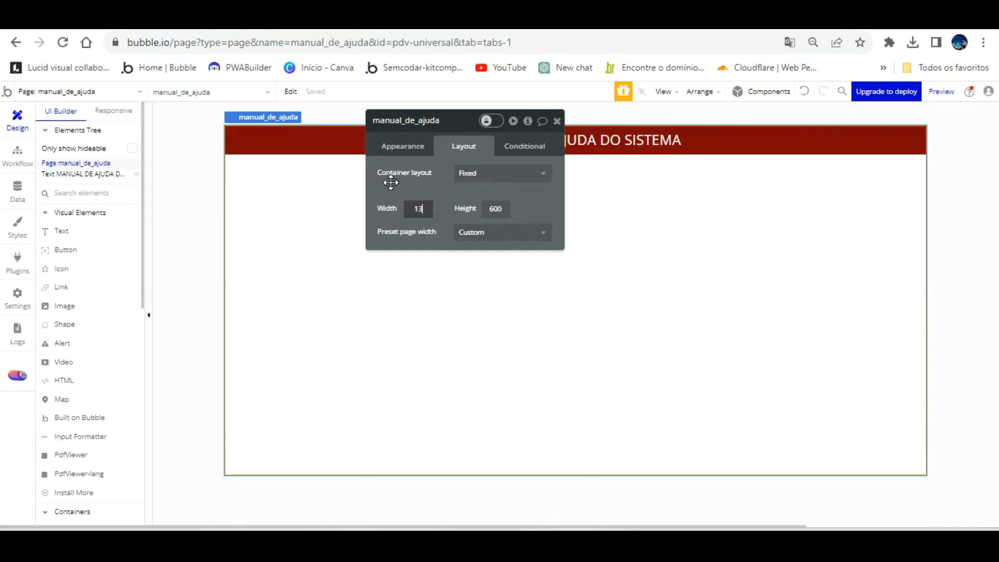
left_click(892, 177)
left_click(864, 127)
left_click_drag(878, 113, 980, 113)
Refresh the page preview to check the header's width, and return to the editor
left_click(310, 23)
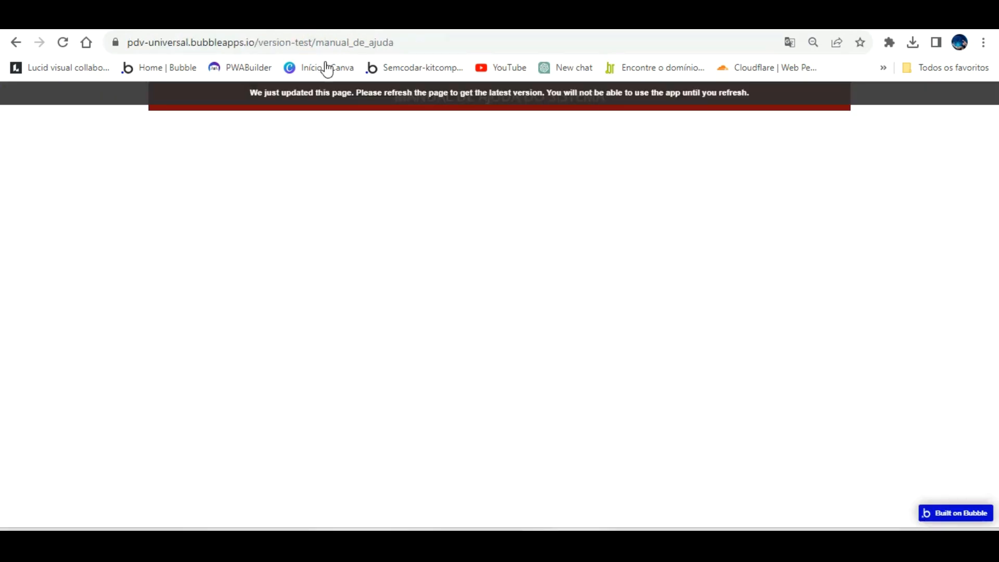
left_click(331, 99)
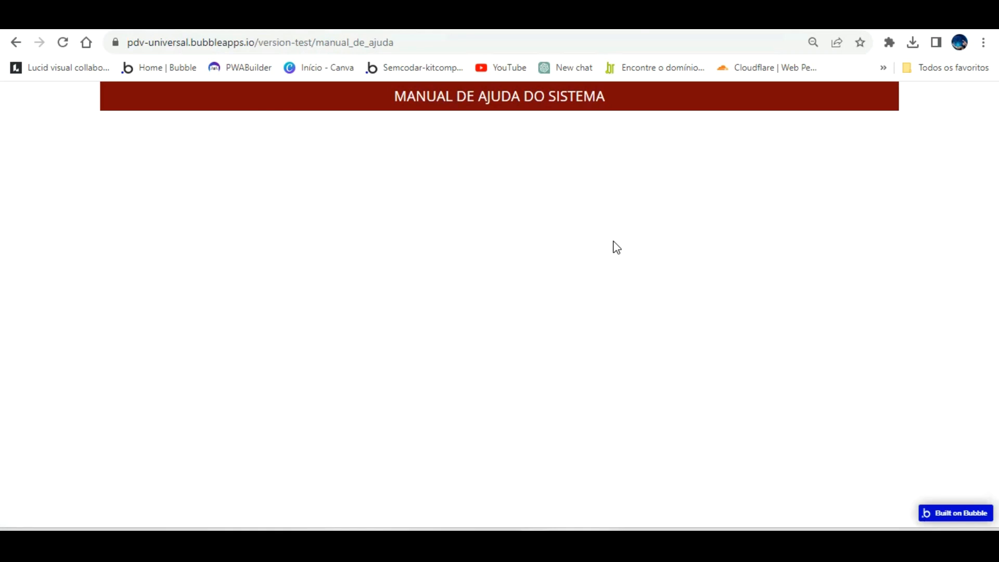
left_click(218, 24)
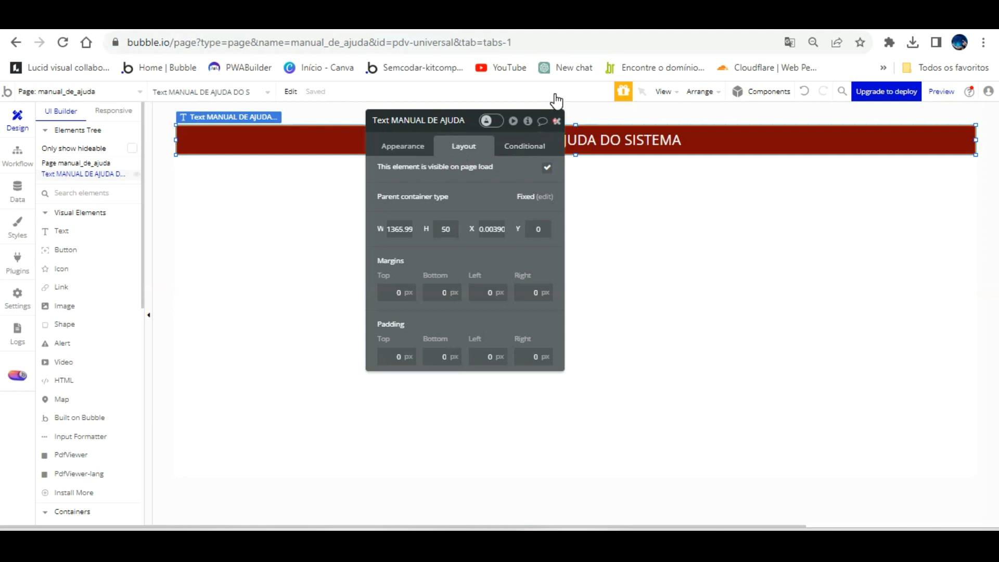
Draw a group about 1358 px wide and 543 px high in the blank area below the header
left_click(556, 121)
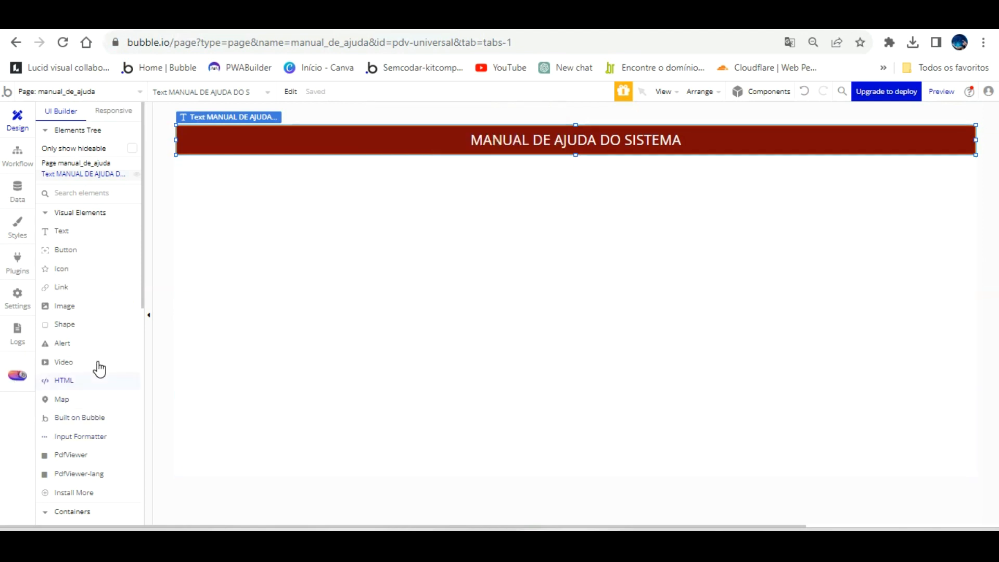
scroll(98, 369, "down", 3)
left_click(87, 383)
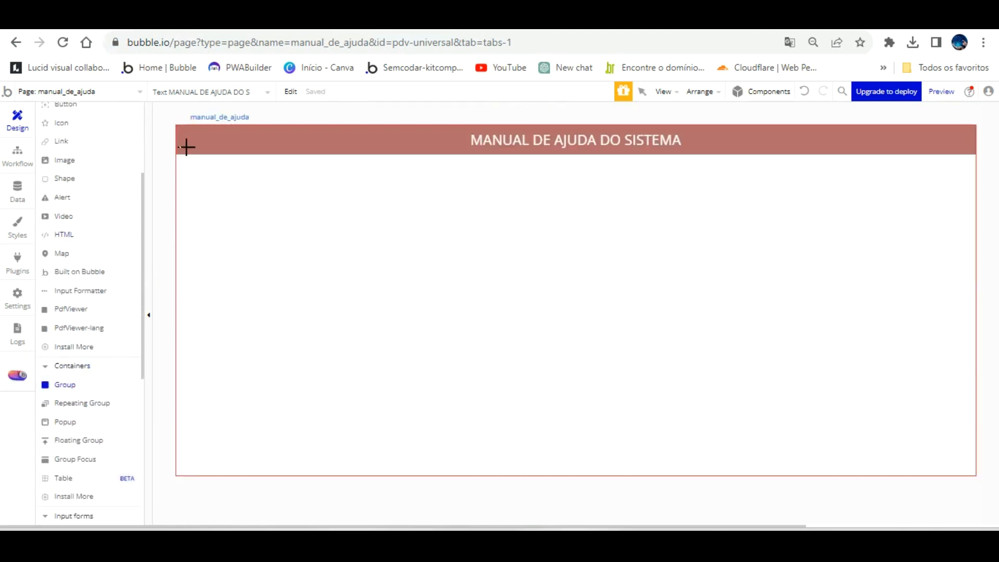
mouse_move(180, 154)
left_mouse_down()
mouse_move(211, 181)
mouse_move(699, 413)
mouse_move(919, 458)
mouse_move(961, 439)
mouse_move(975, 446)
left_mouse_up()
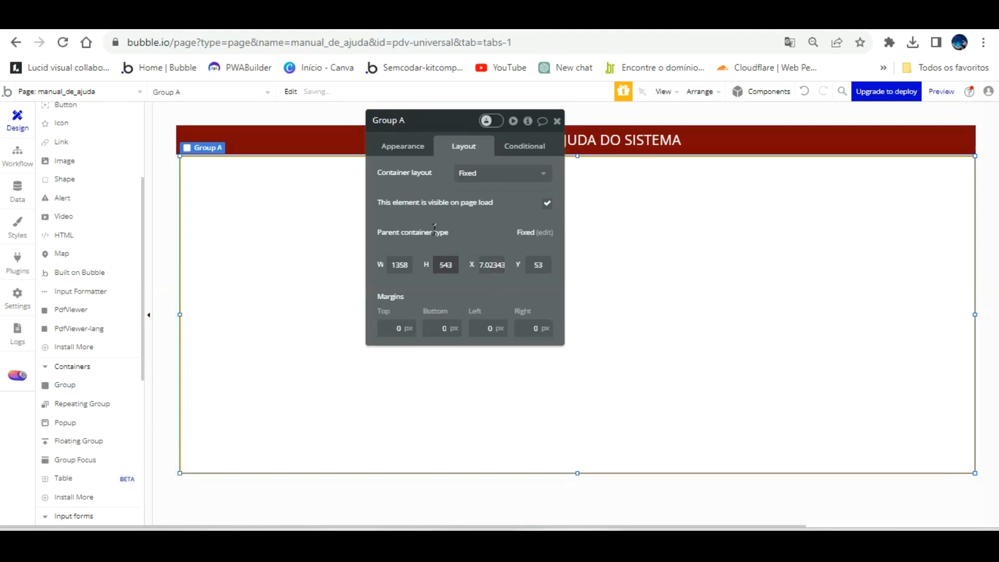
Set the group's width to 1366 and X to 0, and extend it vertically to about 550 px high, from the header to the page's lower edge
left_click(357, 237)
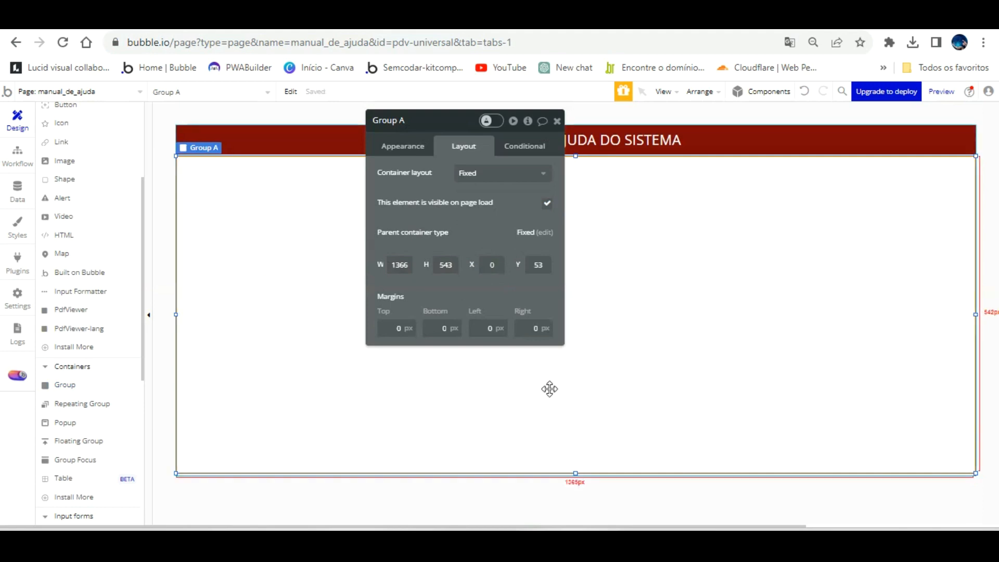
left_click_drag(575, 473, 576, 476)
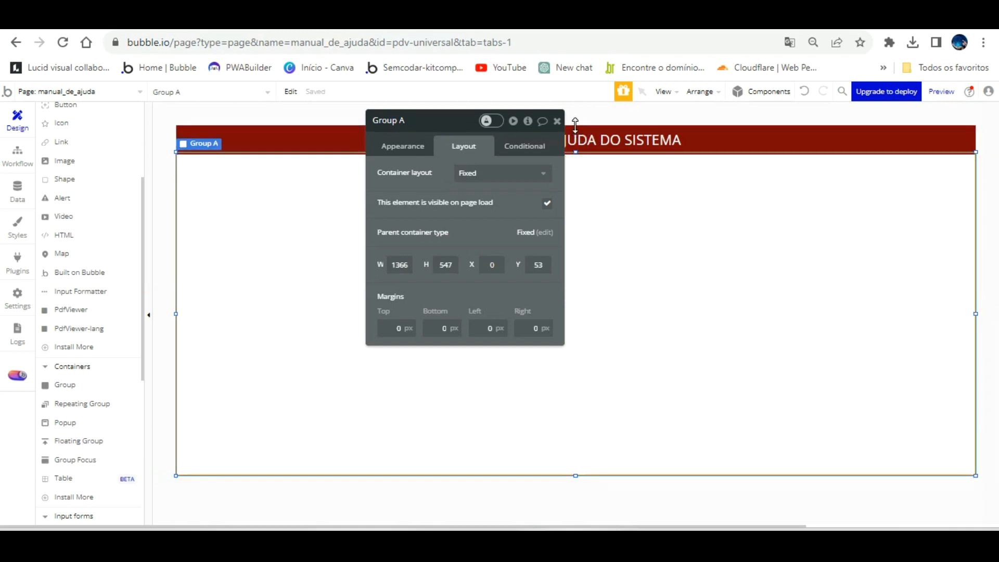
left_click_drag(575, 155, 576, 154)
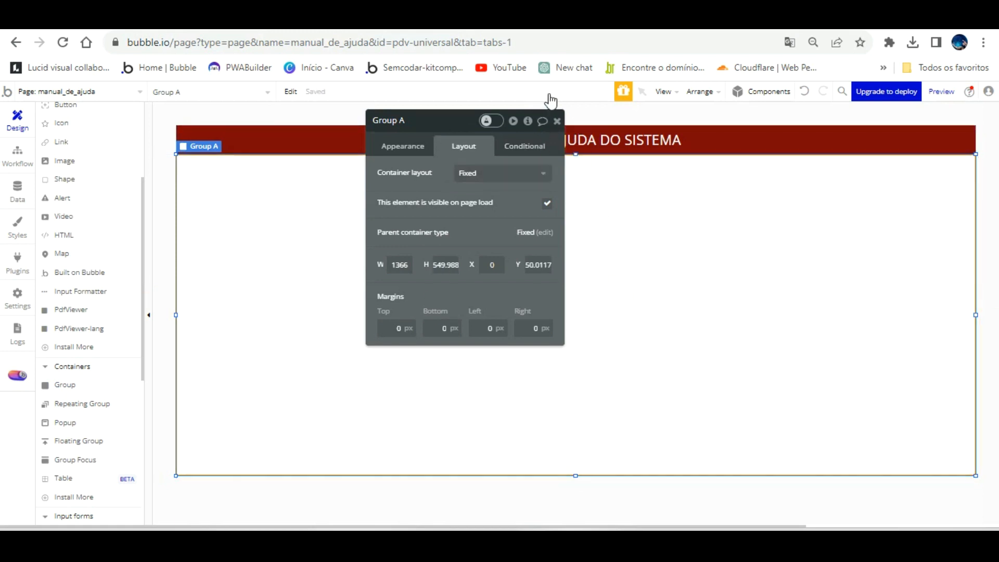
left_click(557, 121)
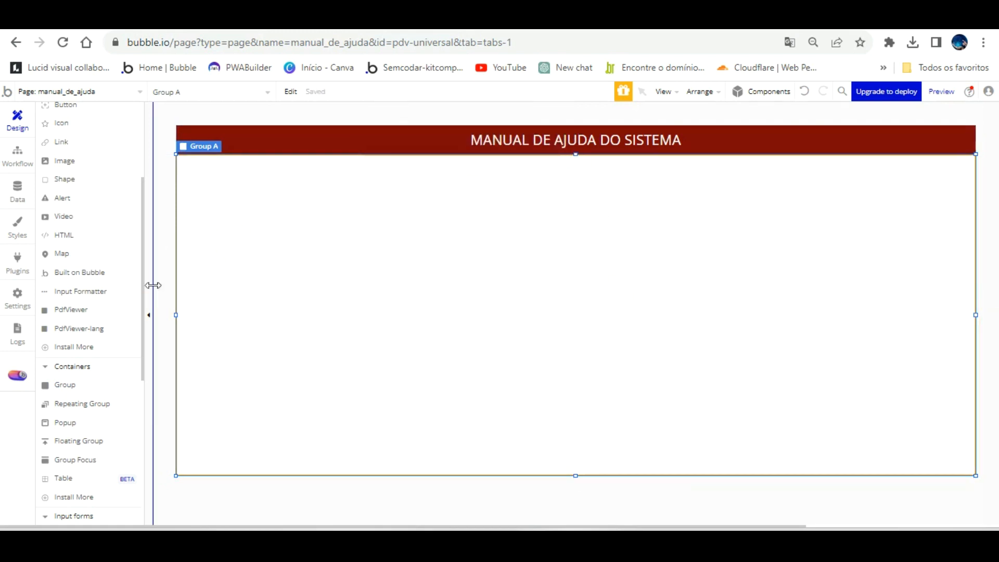
Draw a repeating group about 1322 px wide and 448 px high inside the group below the header
left_click(104, 382)
mouse_move(188, 192)
left_mouse_down()
mouse_move(205, 216)
mouse_move(650, 380)
mouse_move(874, 405)
mouse_move(963, 421)
mouse_move(963, 432)
left_mouse_up()
left_click(768, 341)
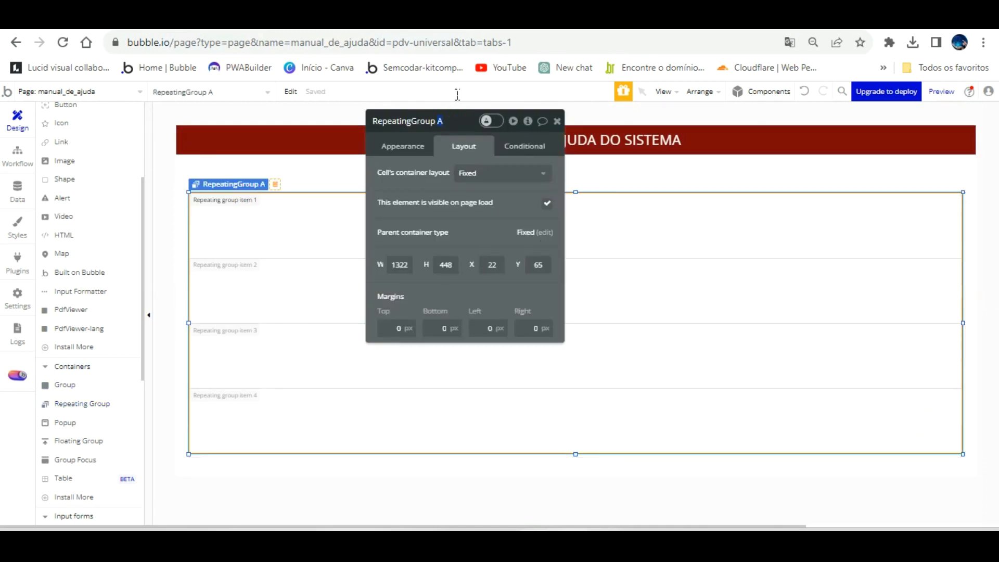
Rename the repeating group as RepeatingGroup manual de ajuda
type("A DE AJUDA")
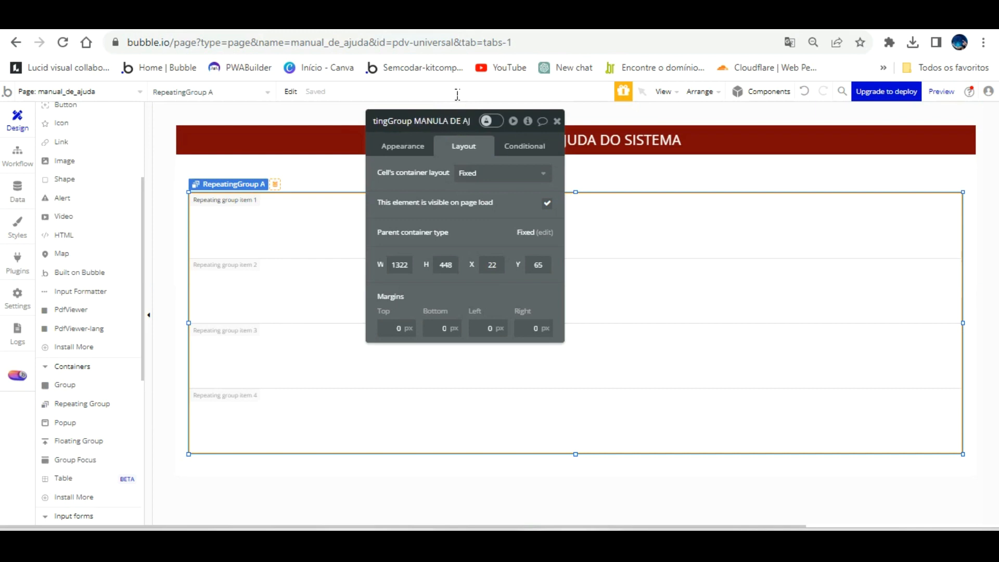
key("BackSpace")
key("BackSpace")
key("BackSpace")
key("BackSpace")
key("BackSpace")
key("BackSpace")
key("BackSpace")
key("BackSpace")
key("BackSpace")
key("BackSpace")
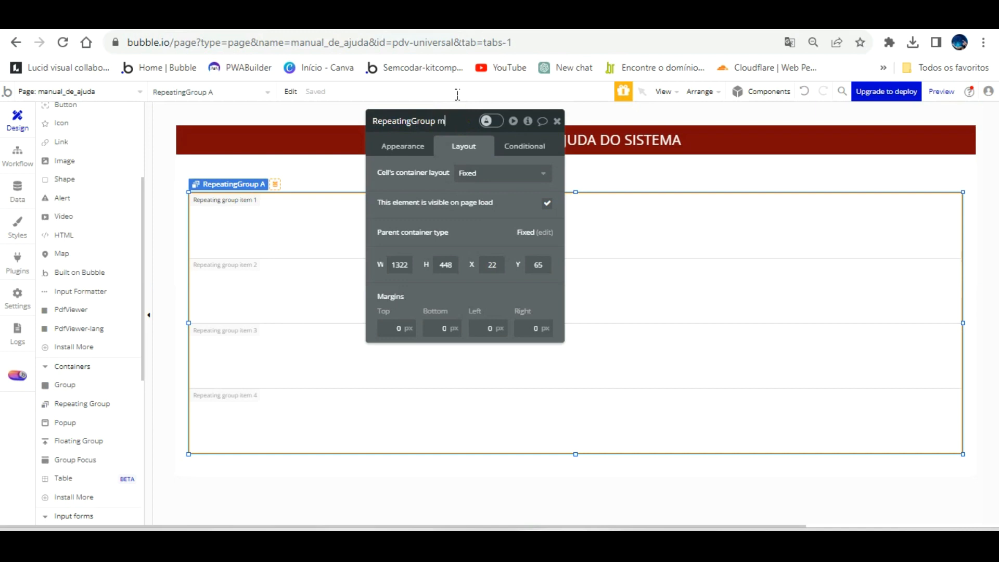
type("l de ajuda")
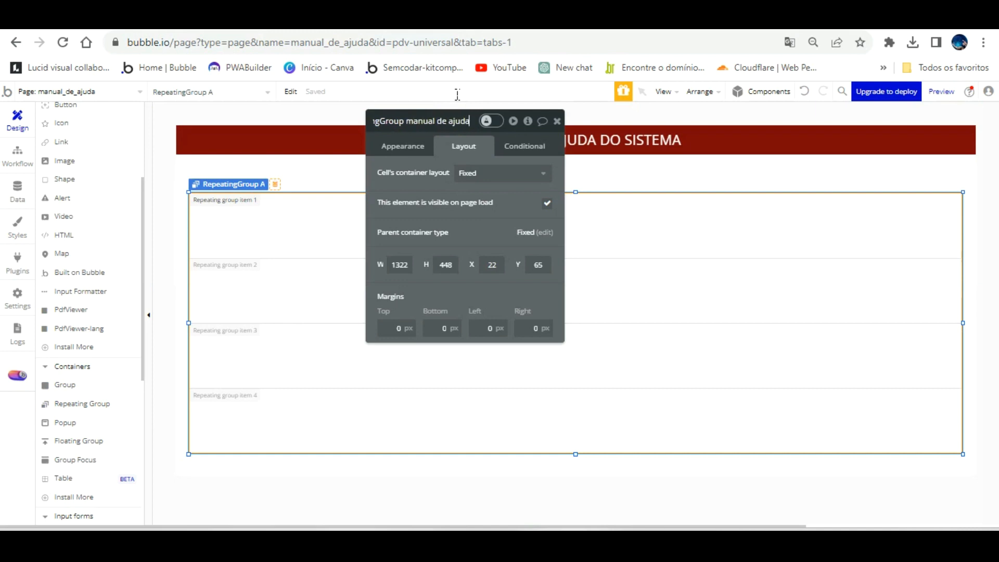
Turn off the repeating group's fixed number of rows and set its minimum row height to 30
left_click(423, 146)
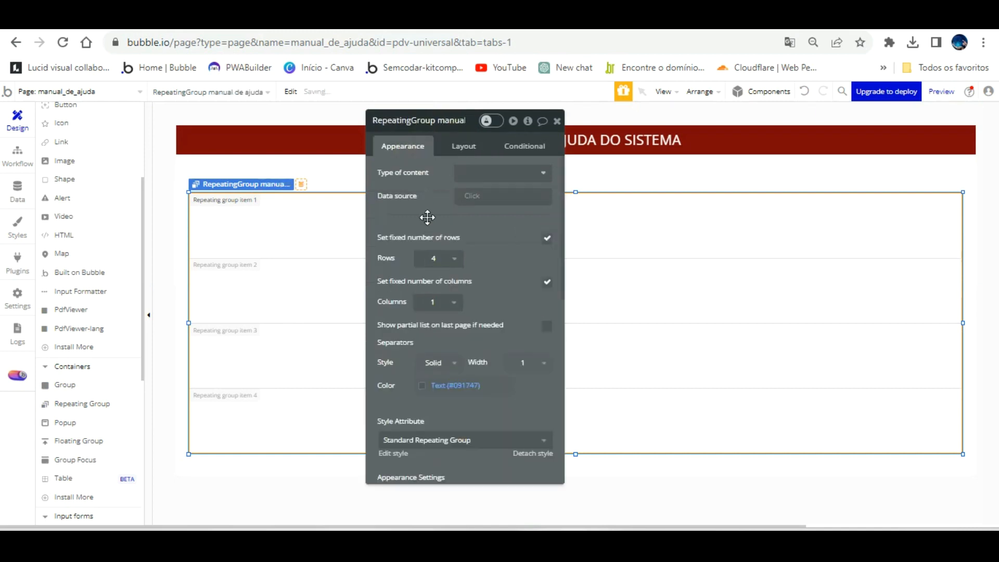
left_click(447, 258)
left_click(526, 252)
left_click(547, 237)
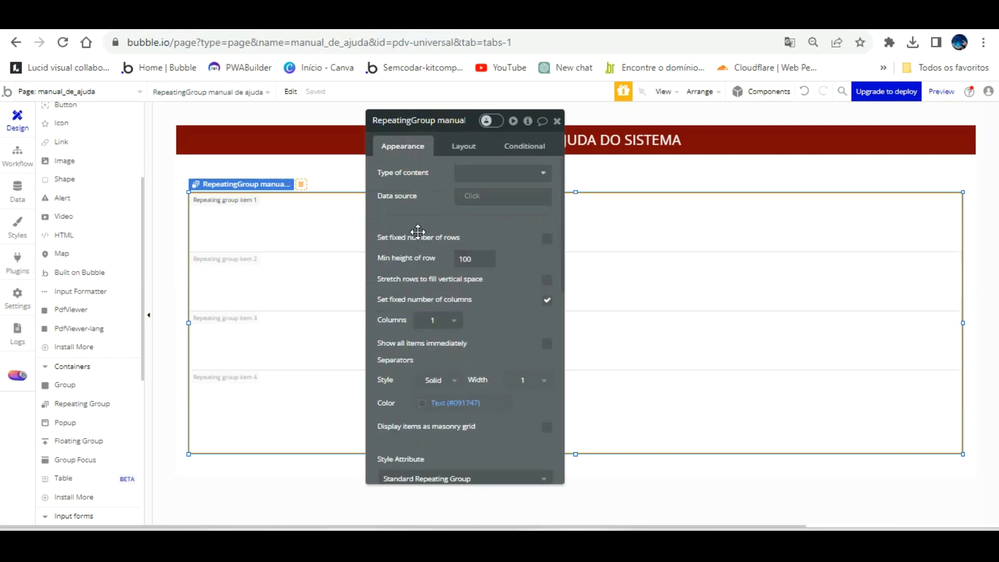
left_click(465, 259)
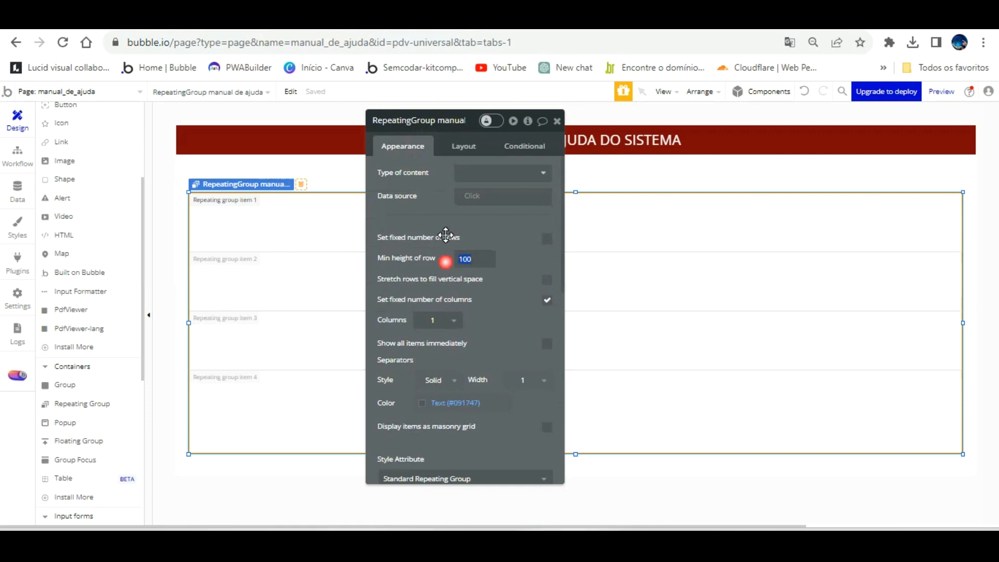
left_click(495, 271)
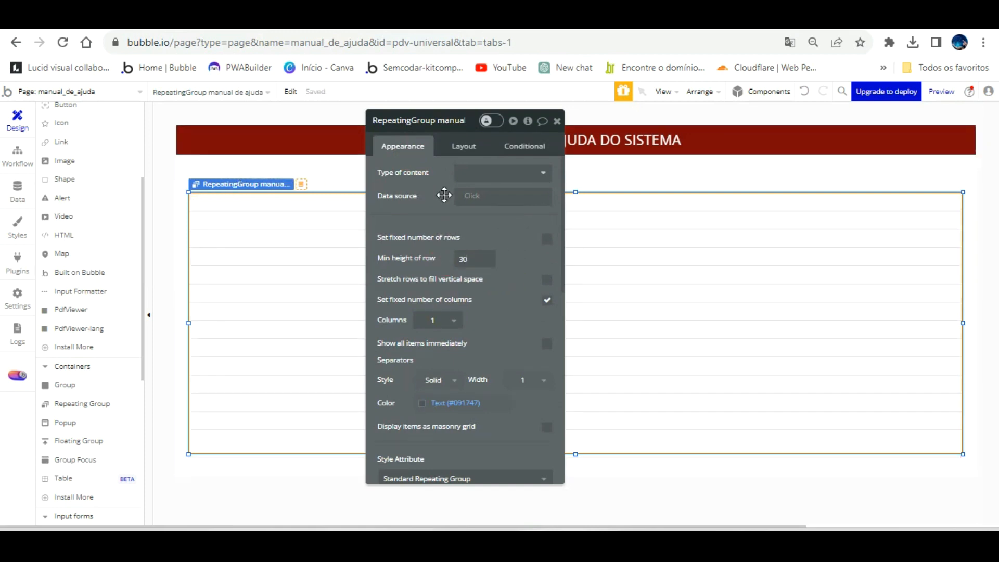
left_click_drag(517, 205, 677, 234)
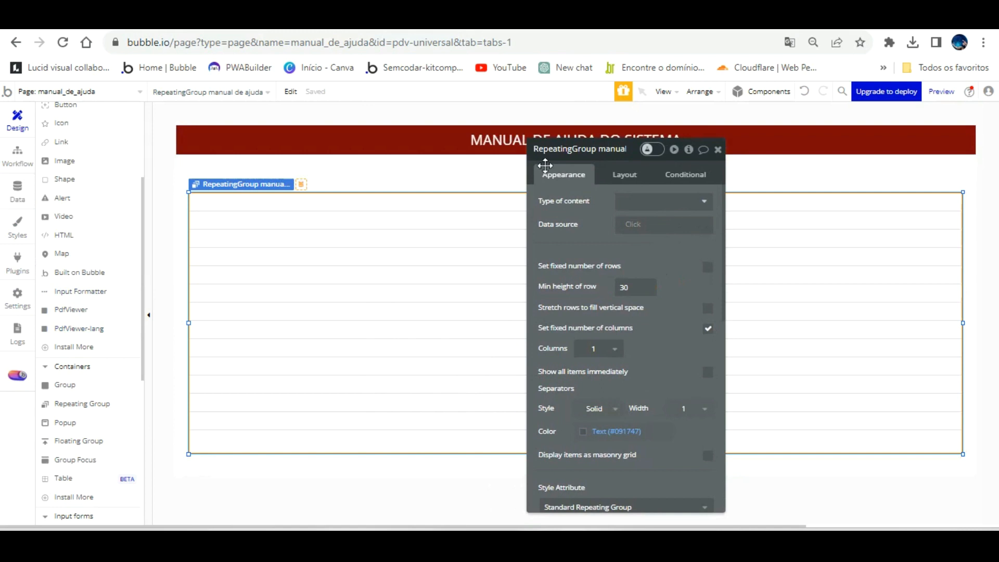
left_click_drag(610, 224, 656, 245)
Check the color and opacity settings of the repeating group's separators
left_click(430, 174)
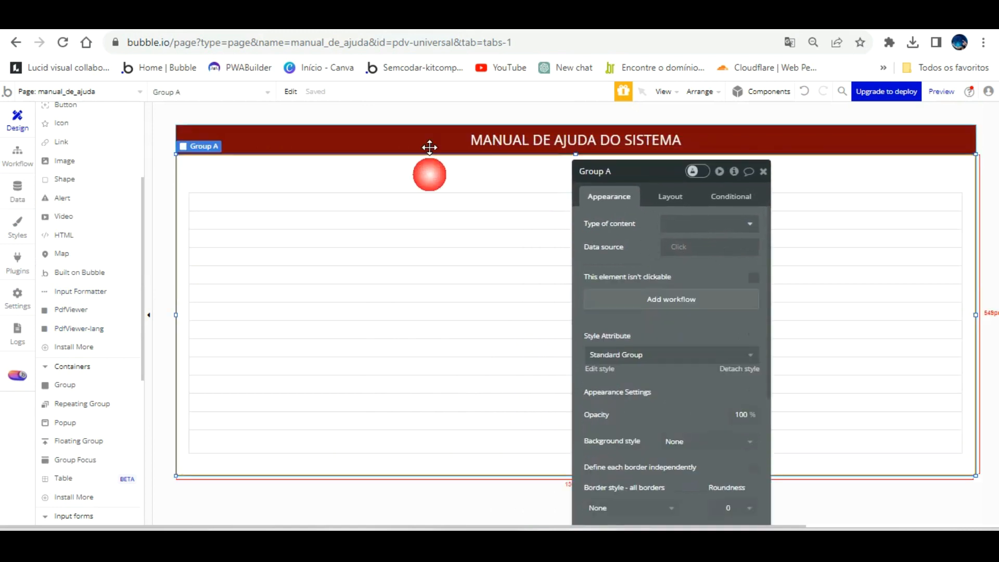
left_click(260, 211)
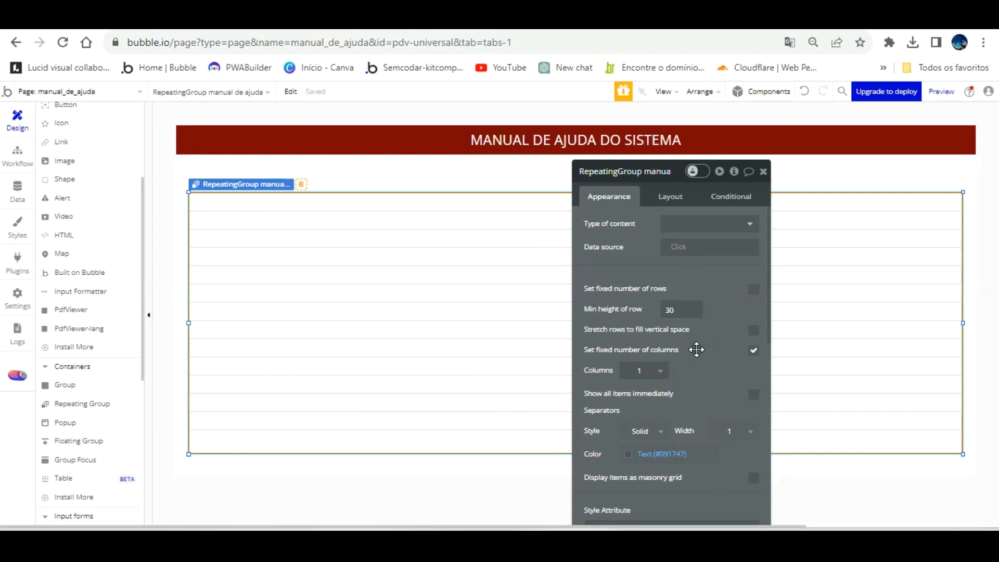
scroll(694, 350, "down", 3)
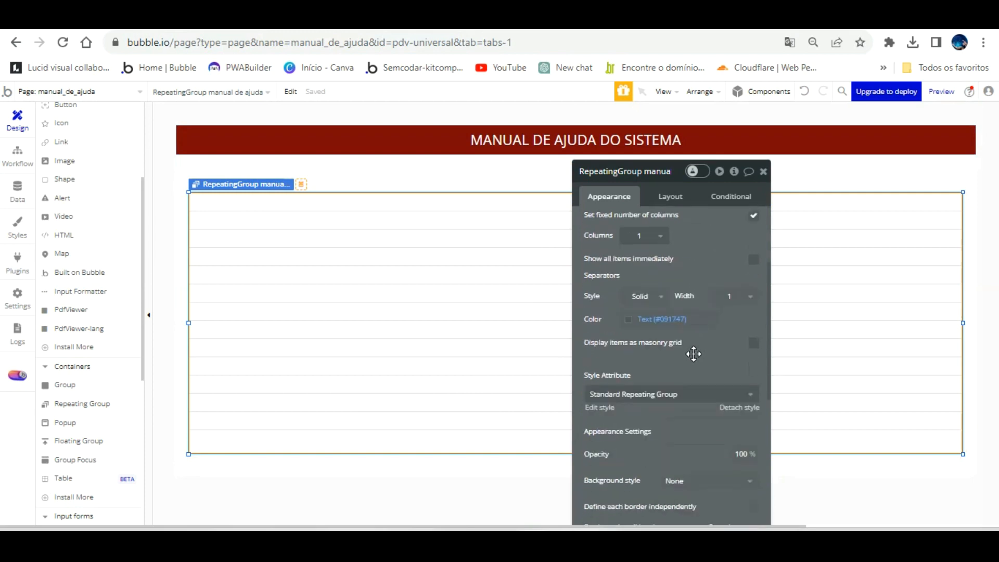
left_click(640, 308)
left_click(716, 431)
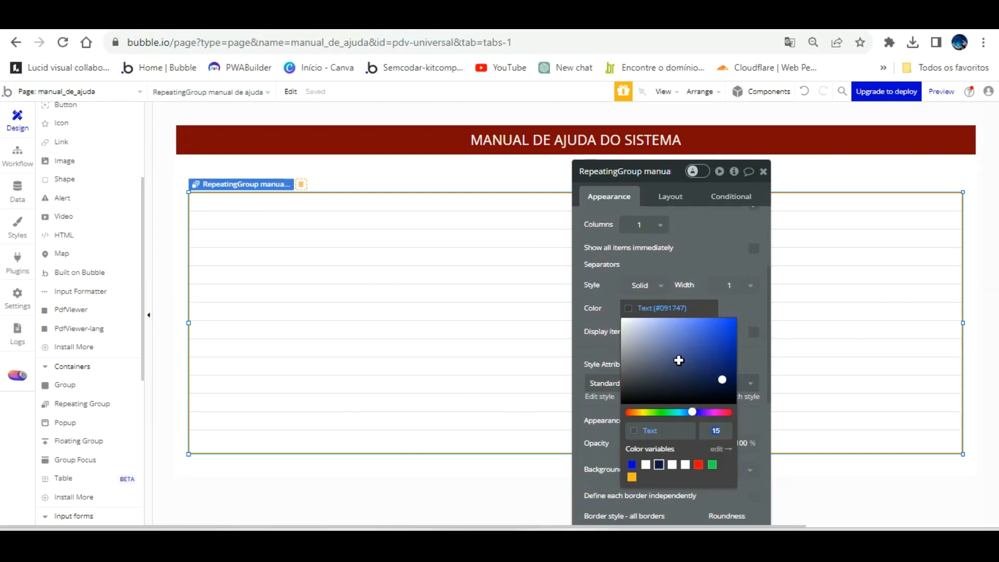
left_click(606, 290)
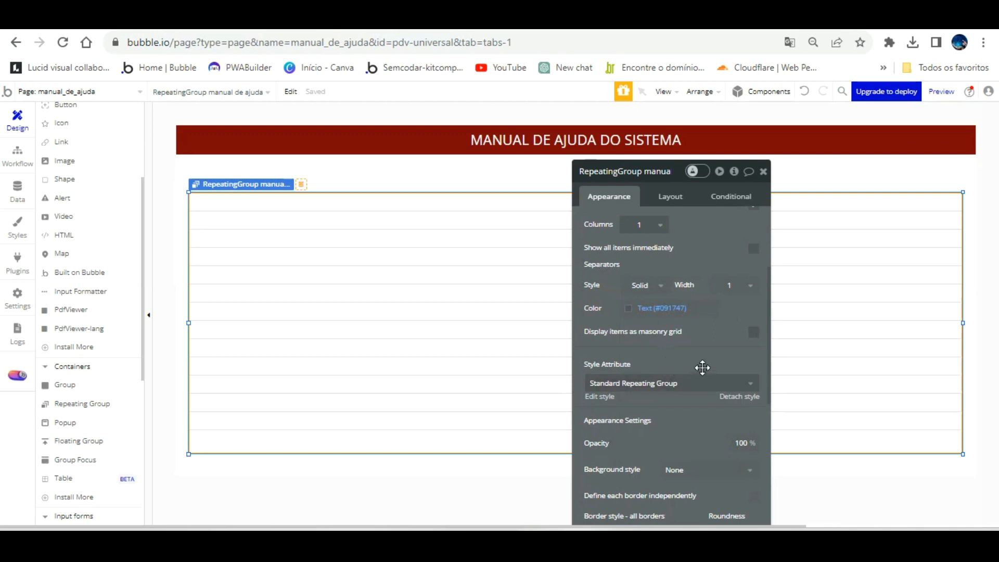
Detach the repeating group's style and set the opacity of its solid border's color to 100%
left_click(733, 396)
scroll(713, 363, "down", 3)
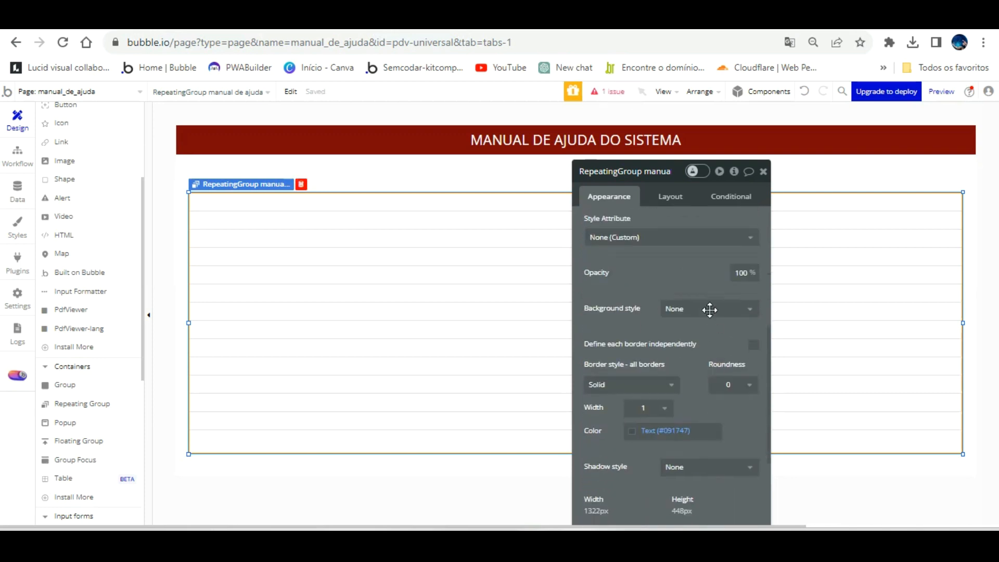
left_click(655, 385)
left_click(654, 385)
left_click(632, 431)
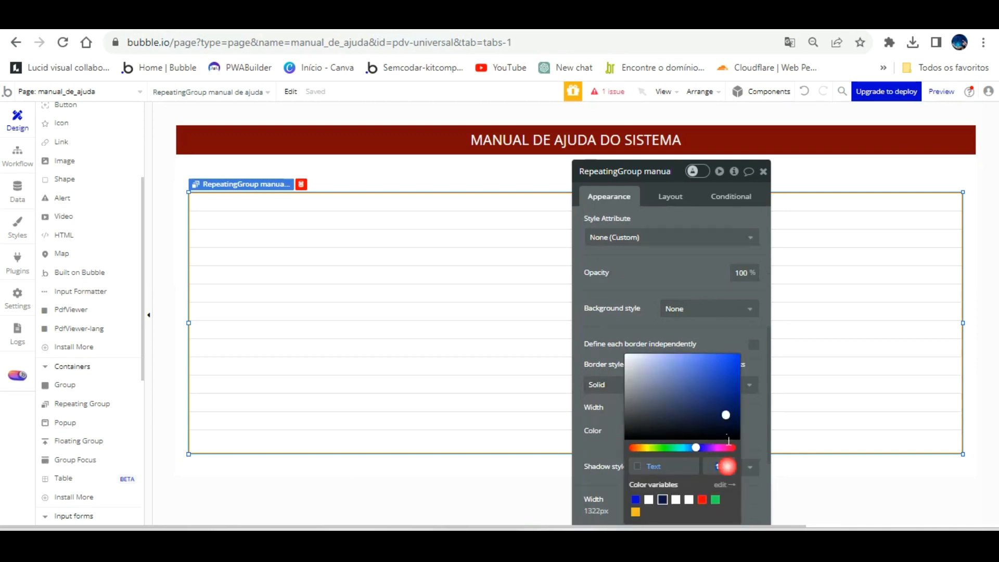
left_click(752, 411)
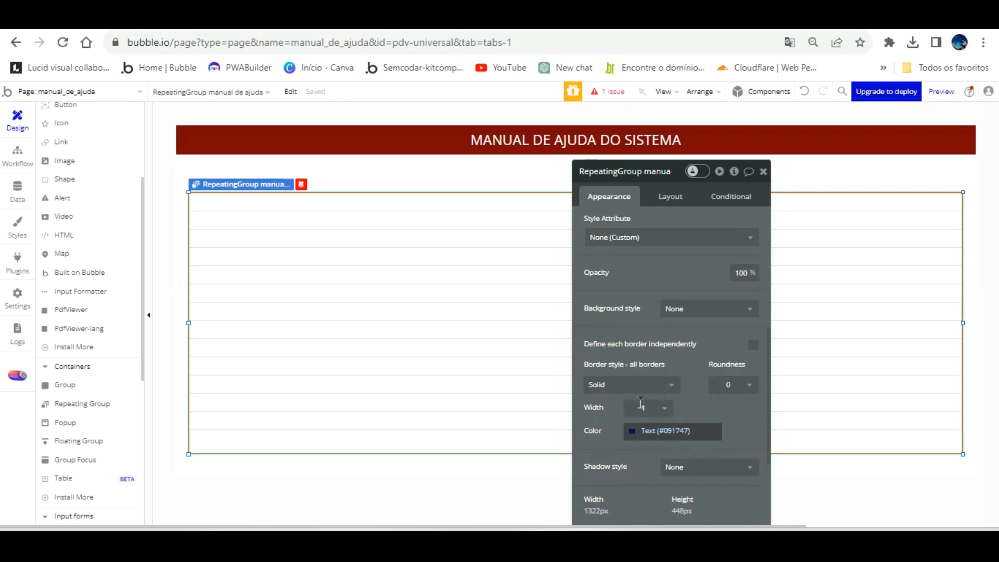
left_click(633, 431)
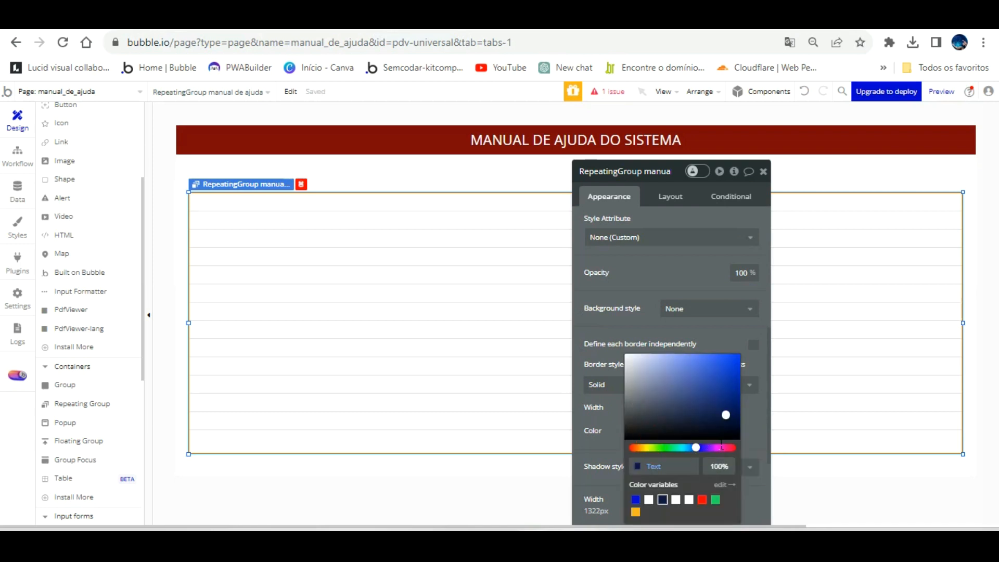
left_click(746, 411)
Refresh the page preview to check the repeating group's border, and return to the editor
left_click(271, 21)
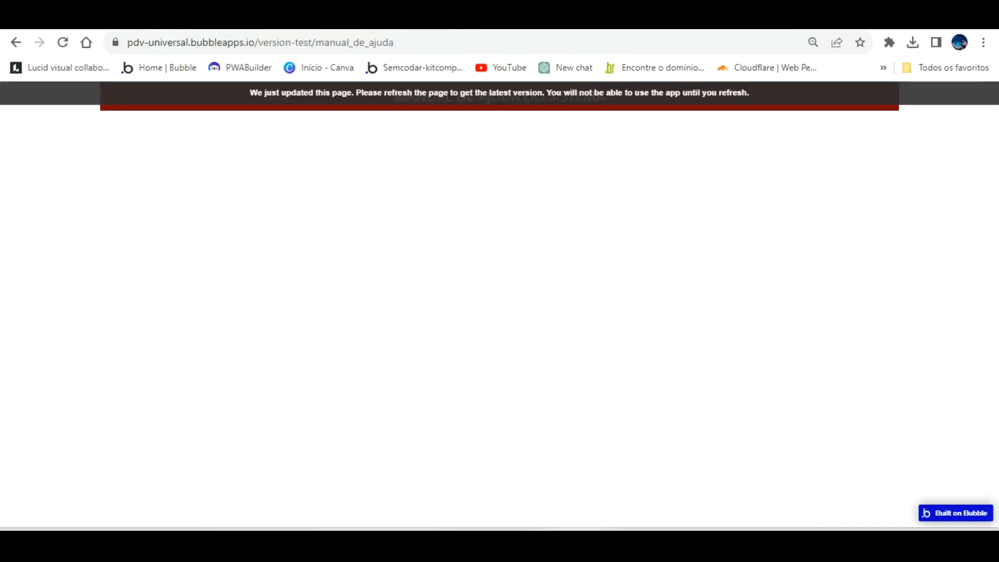
key("F5")
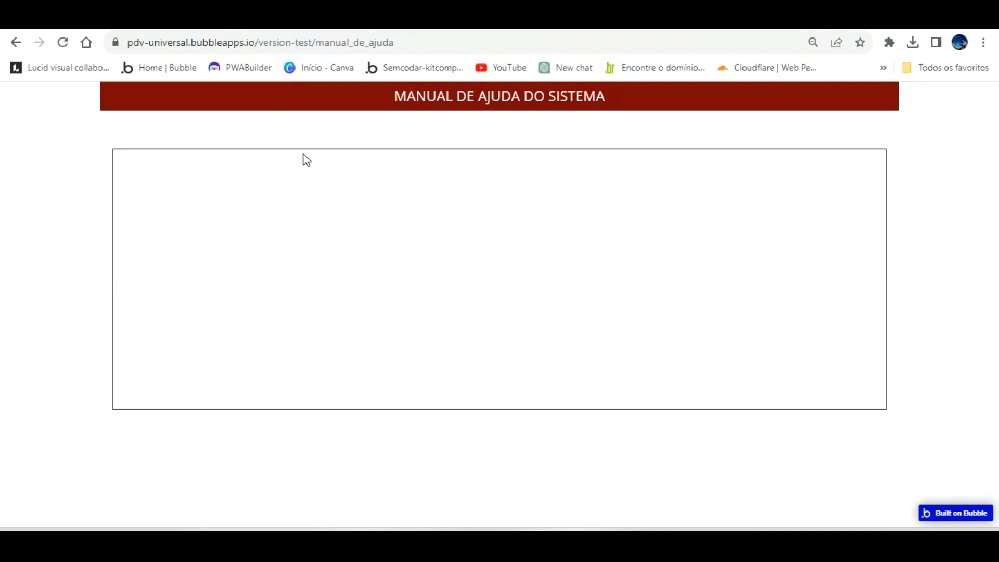
left_click(179, 19)
Detach the style of Group A, the container below the header, and set its background style to Flat color
left_click(212, 165)
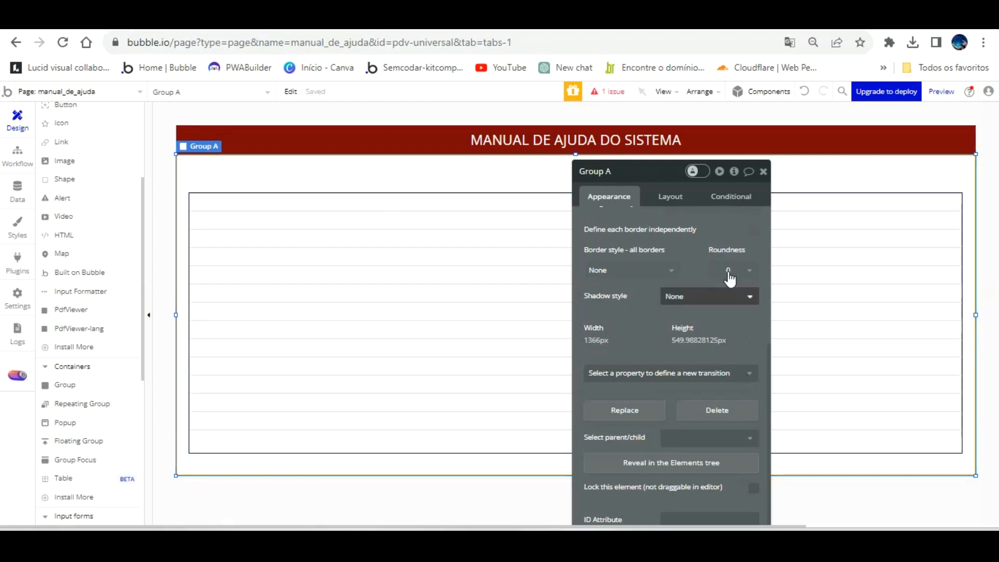
scroll(715, 282, "up", 5)
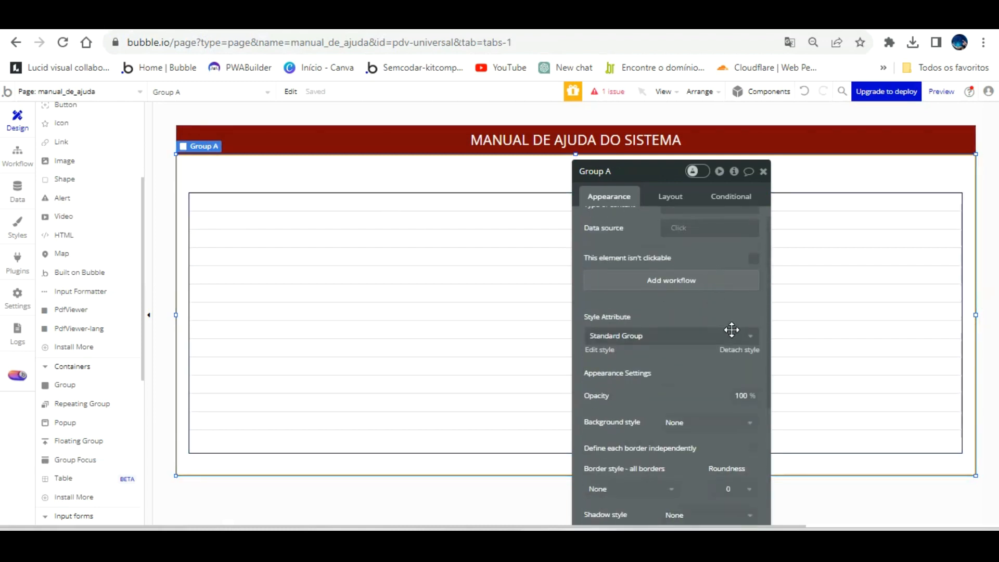
scroll(732, 324, "down", 3)
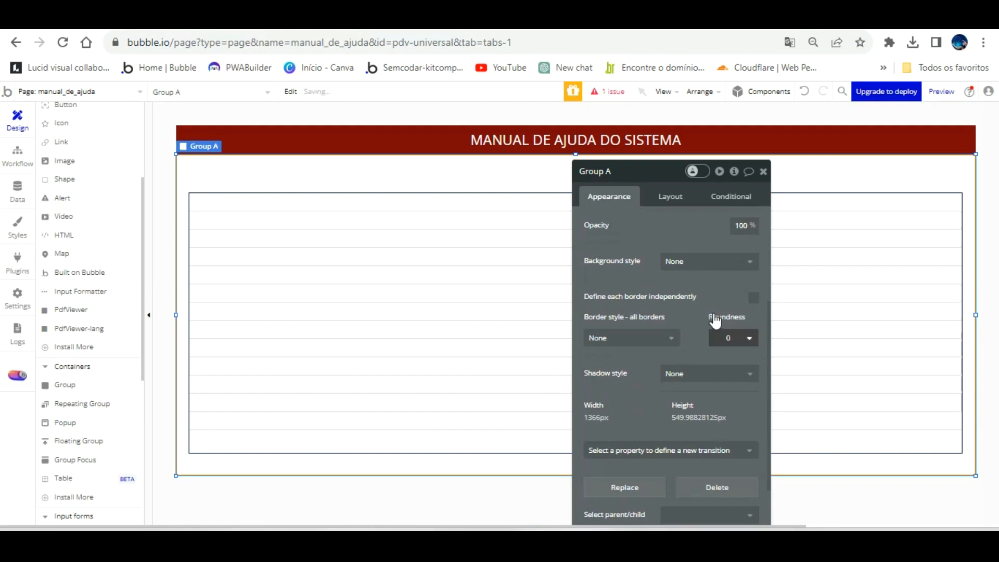
scroll(703, 296, "down", 2)
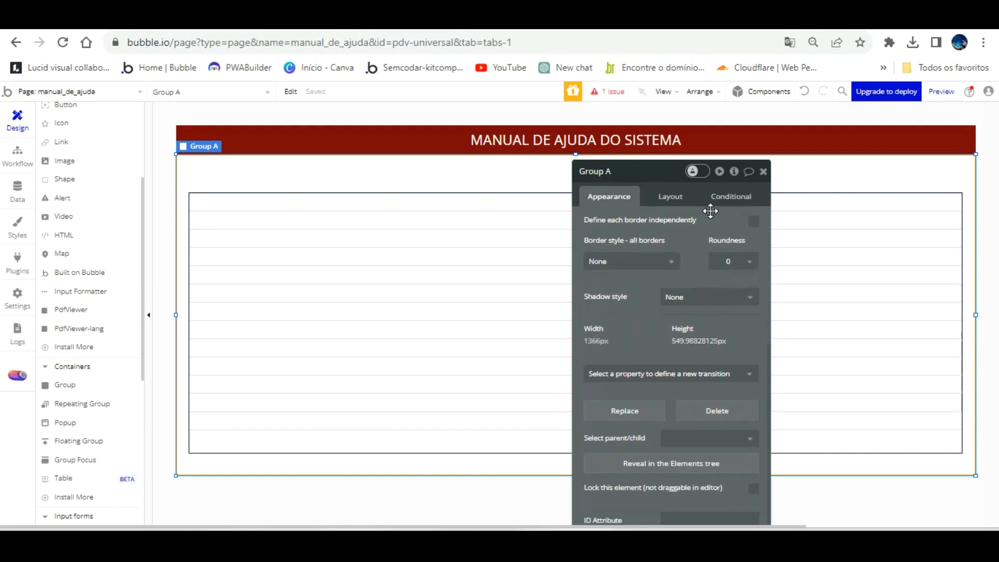
scroll(692, 234, "up", 2)
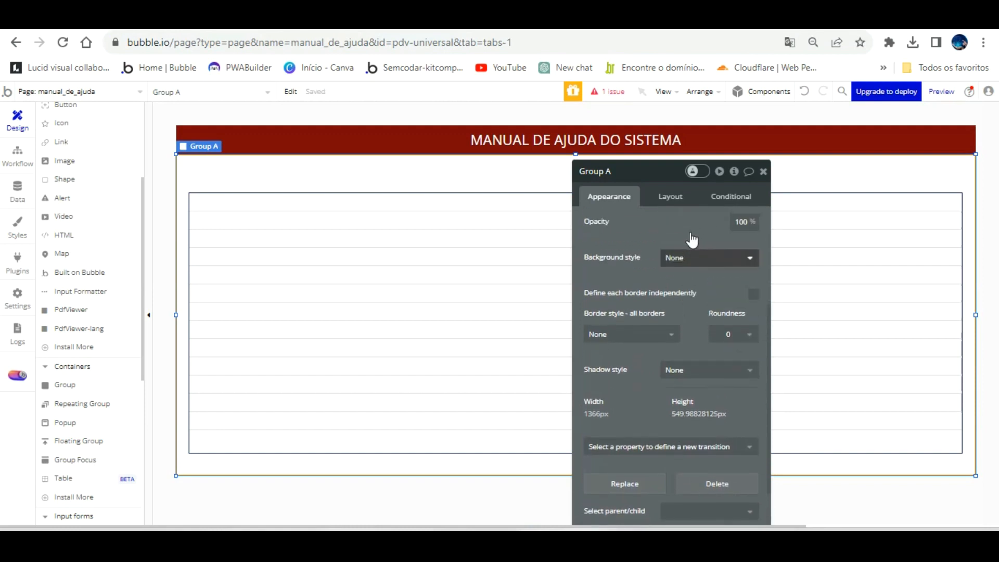
left_click(710, 256)
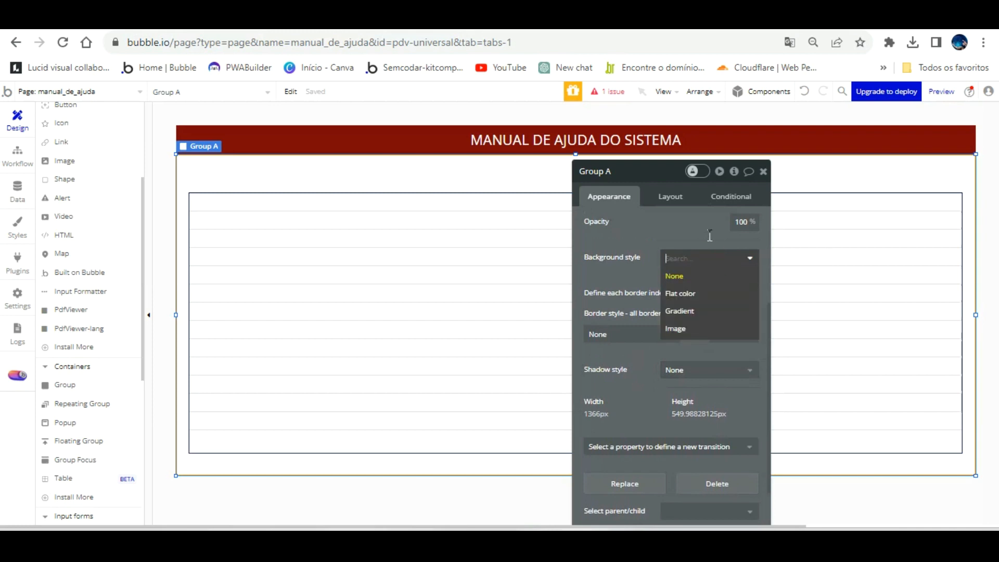
left_click(708, 293)
Try the brown background color #826D6D on Group A, and undo the color change
left_click(669, 279)
left_click_drag(722, 287, 680, 332)
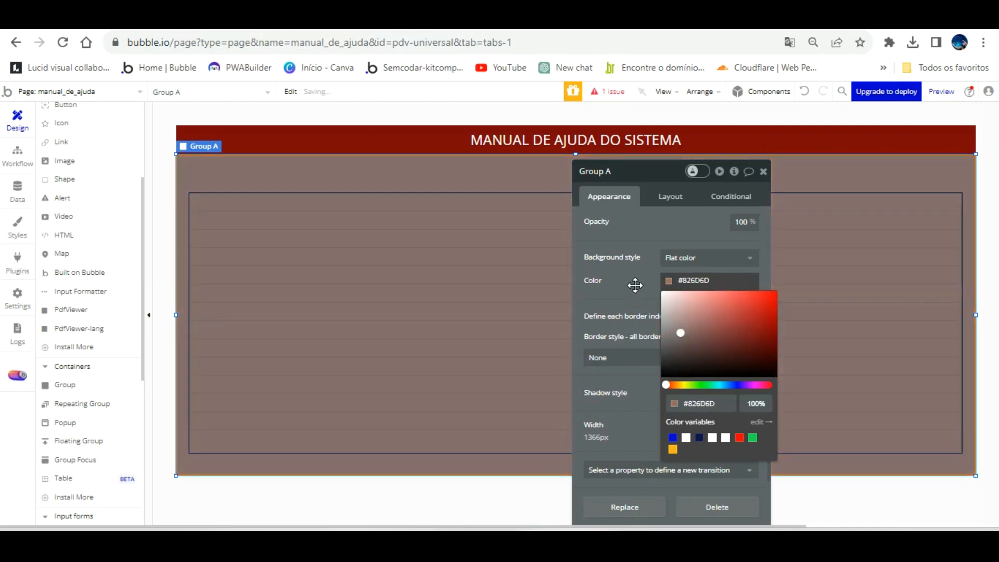
left_click(643, 240)
left_click(805, 91)
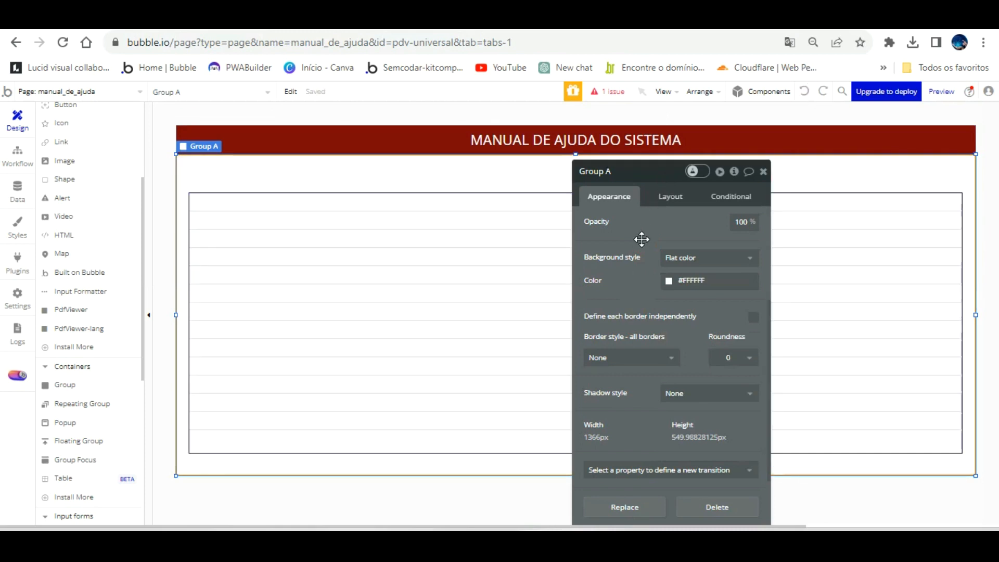
Try a solid, nearly black border on all sides of Group A
left_click(502, 264)
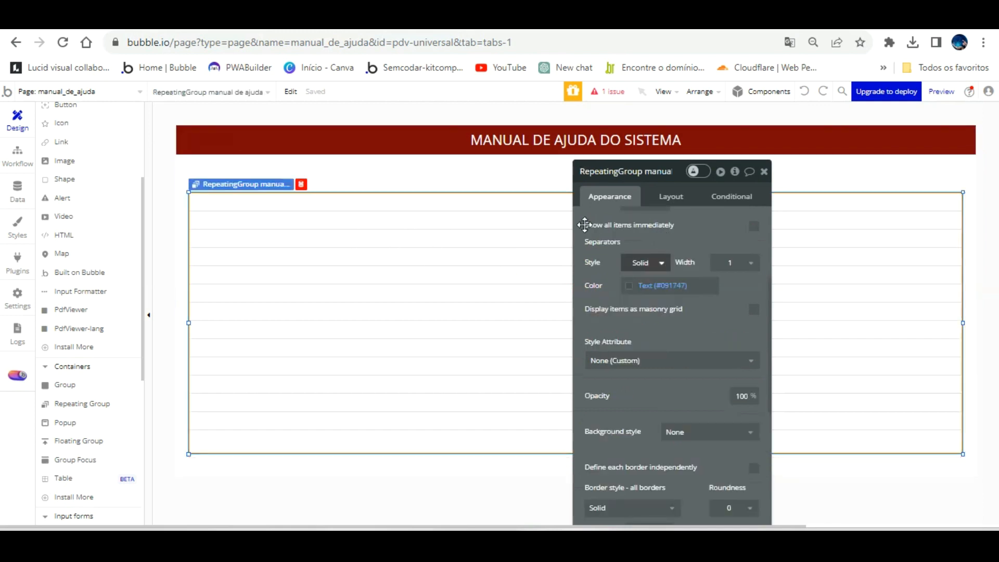
left_click(394, 168)
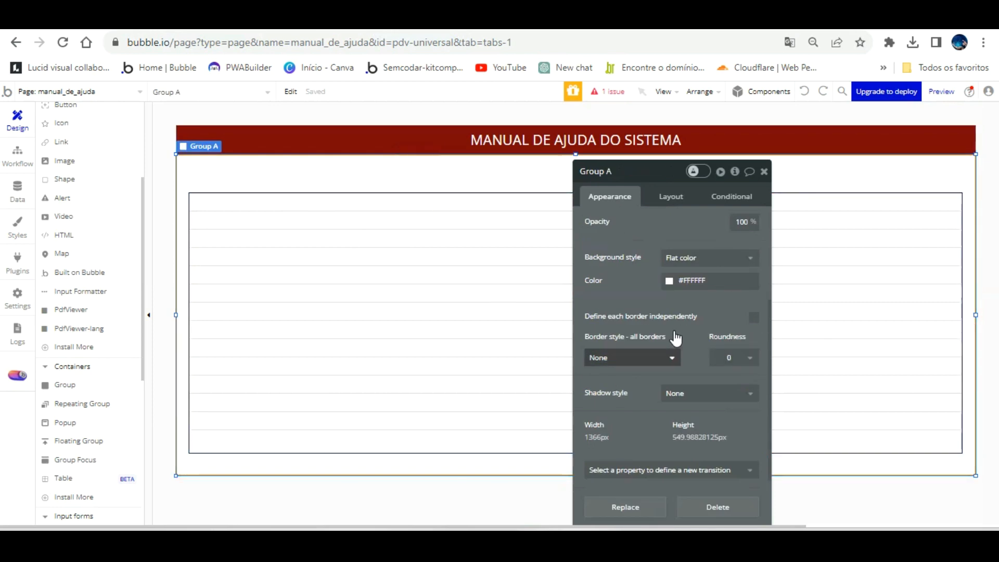
left_click(670, 357)
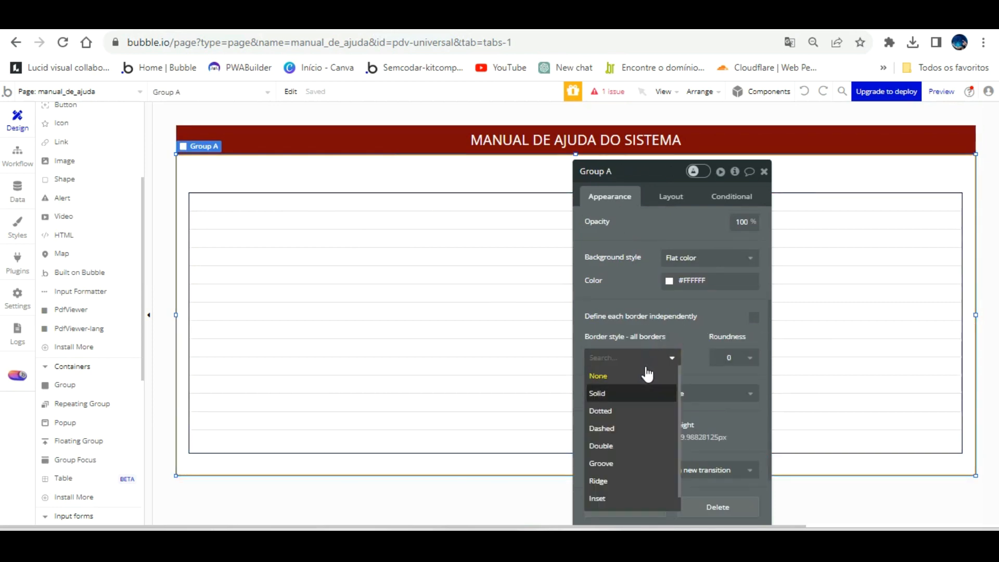
left_click(650, 387)
left_click(632, 404)
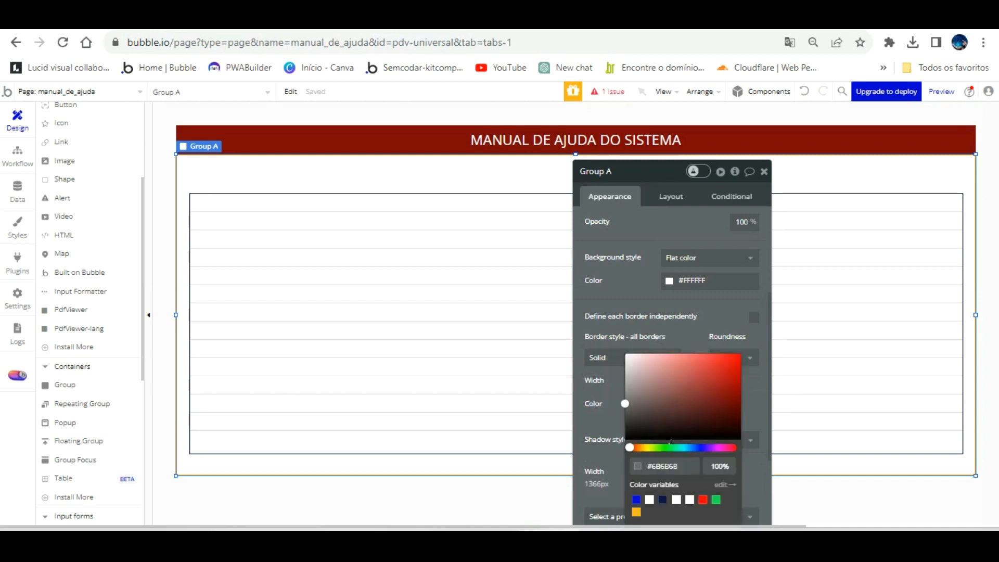
left_click(632, 435)
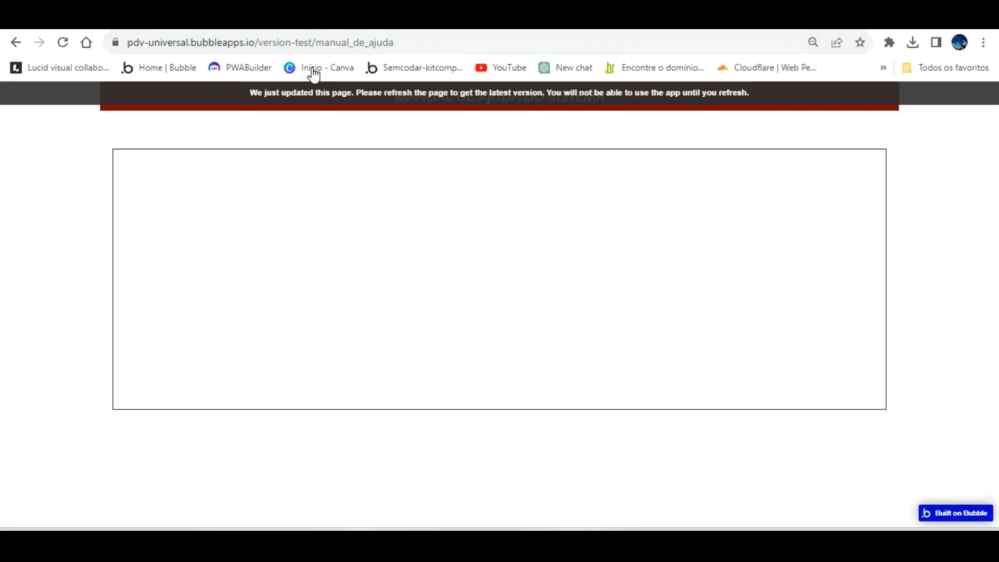
Refresh the page preview, enlarge it to examine the borders of both groups, and return to the editor
key("F5")
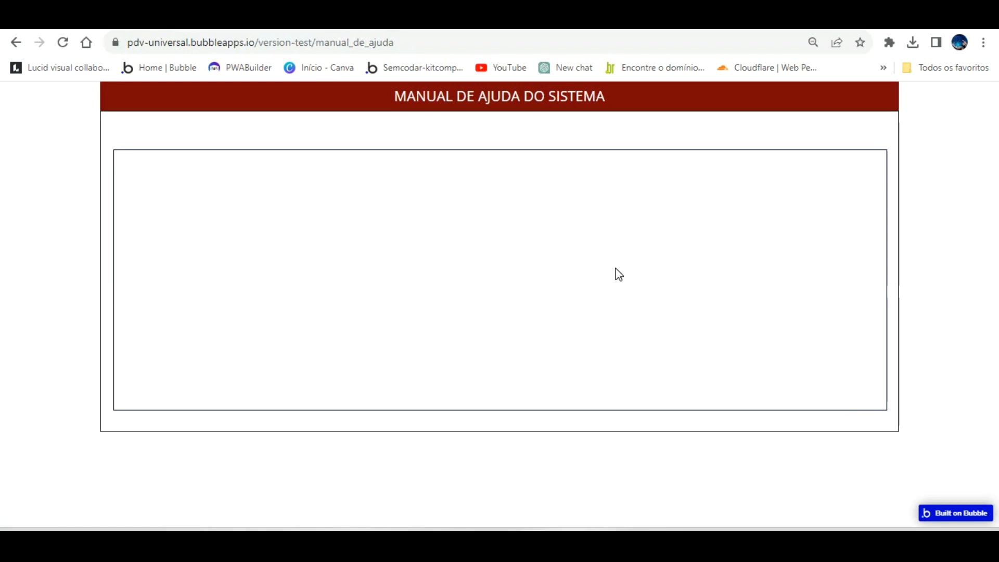
key("ctrl+plus")
key("ctrl+plus")
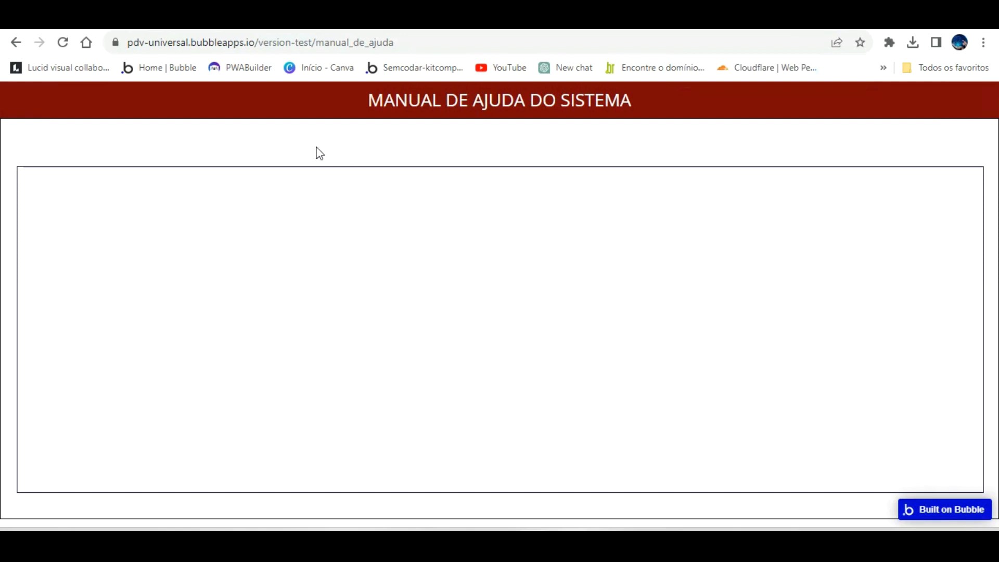
left_click(260, 16)
Set the border style of Group A back to None on all sides
left_click(282, 154)
left_click(665, 357)
left_click(646, 375)
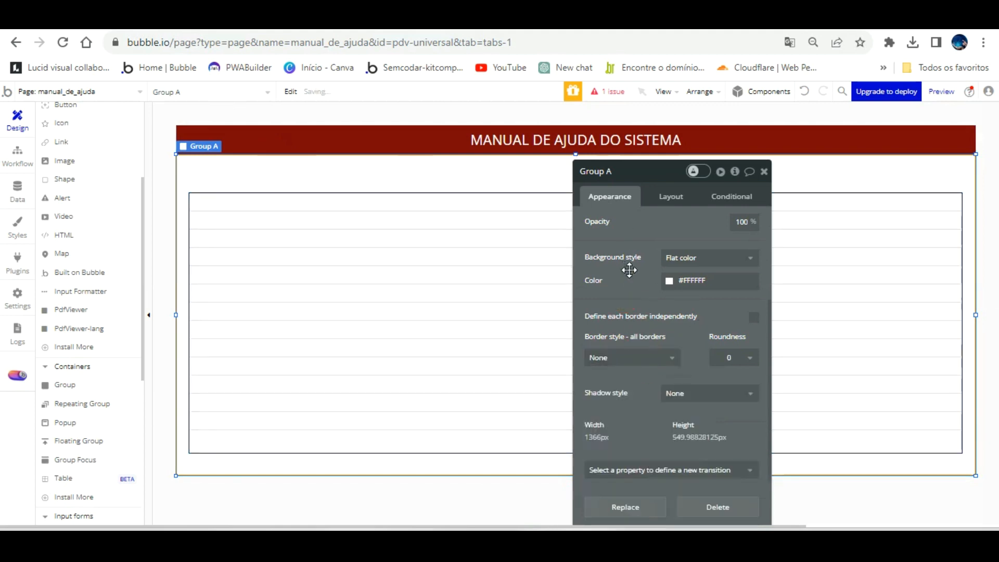
Add a group about 1316 px wide and 35 px high inside Group A, directly above the repeating group
left_click(353, 247)
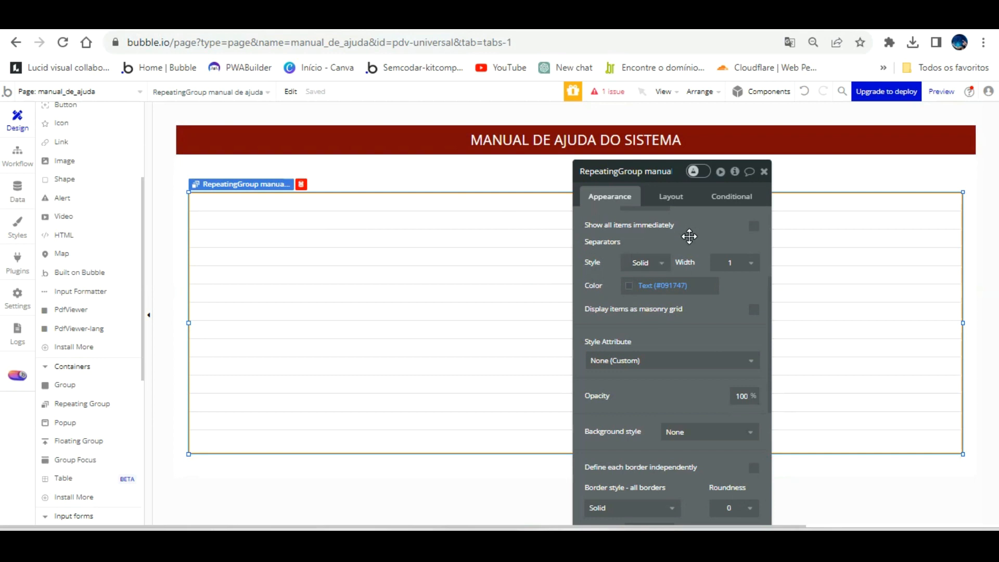
left_click(381, 180)
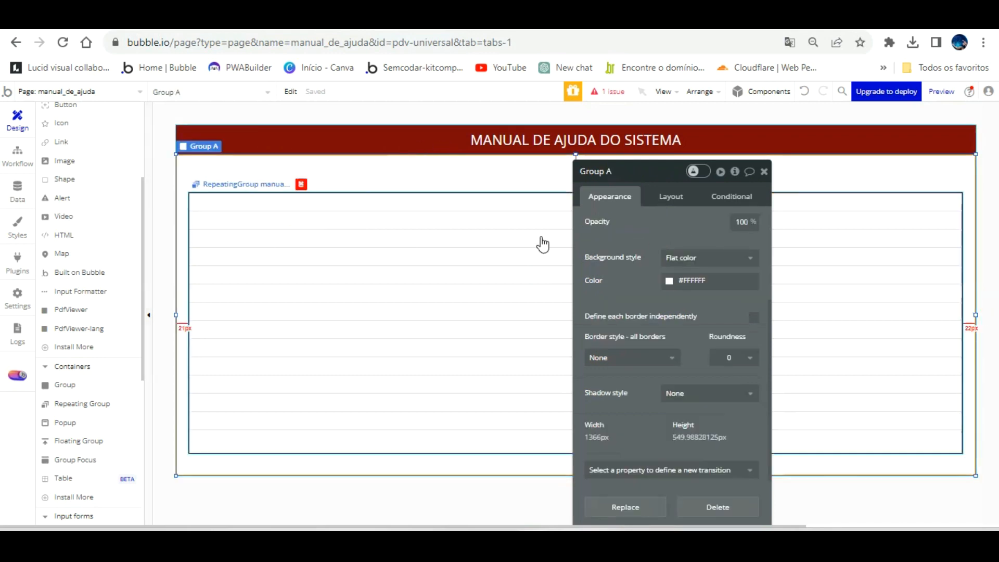
left_click_drag(642, 261, 633, 361)
left_click(361, 271)
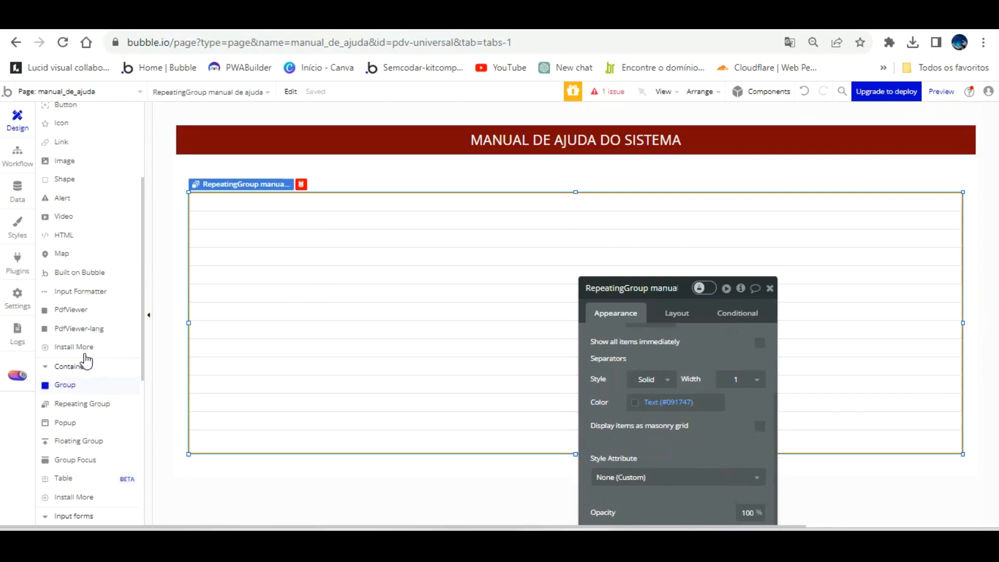
scroll(85, 221, "up", 3)
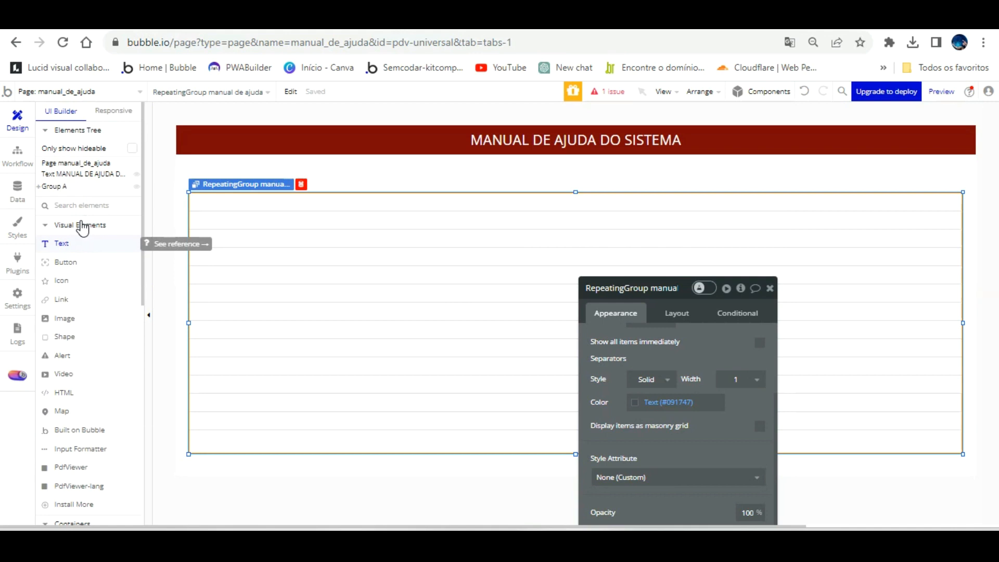
scroll(81, 224, "down", 3)
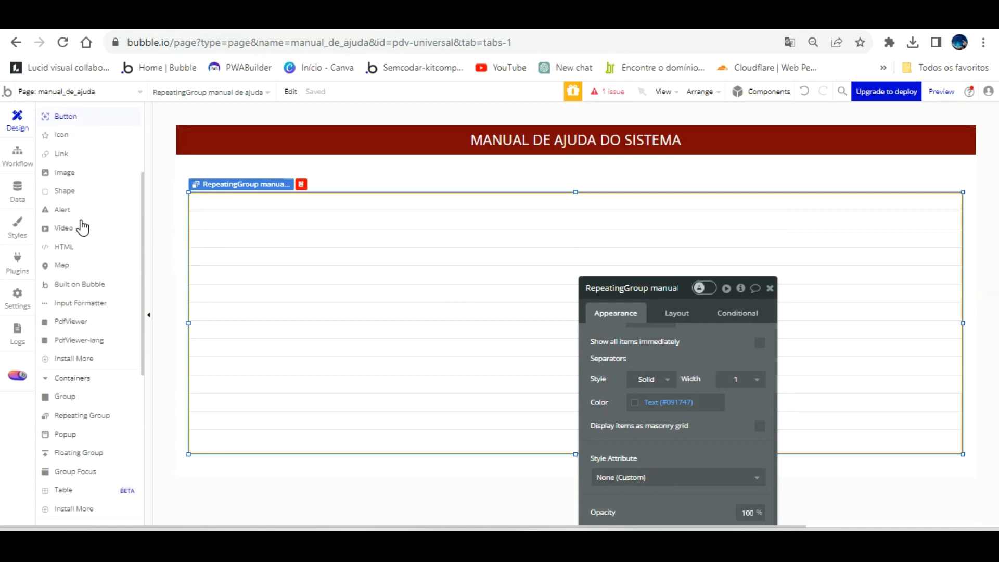
left_click(65, 396)
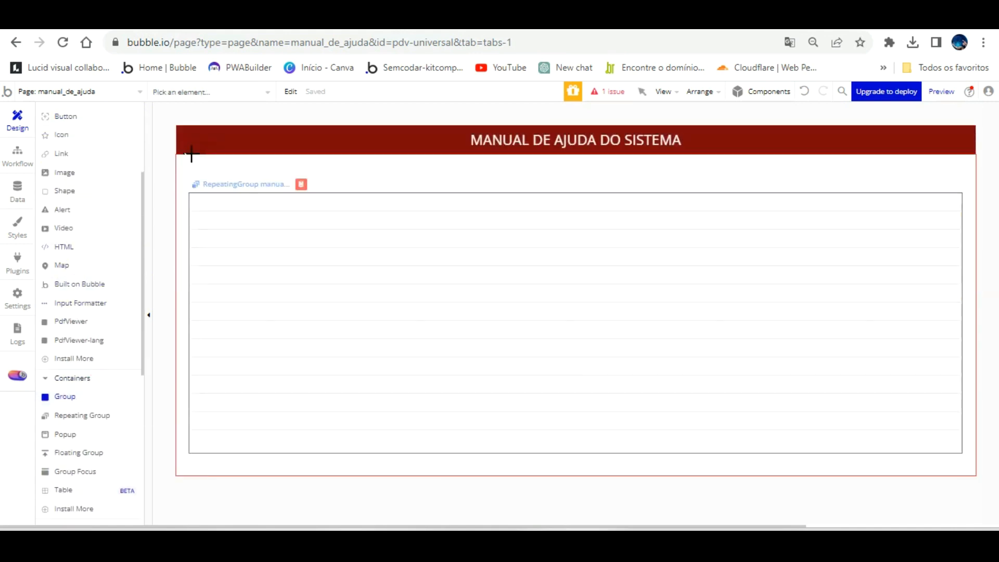
mouse_move(192, 151)
left_mouse_down()
mouse_move(241, 163)
mouse_move(961, 166)
left_mouse_up()
Set the width of the new group to 1322 px to match the repeating group
left_click(924, 217)
left_click(676, 312)
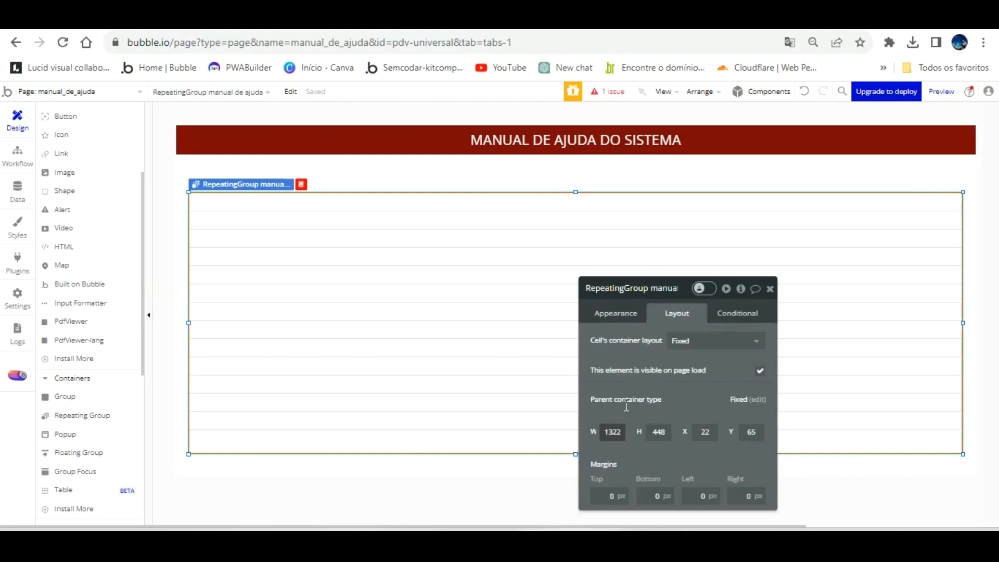
left_click(428, 182)
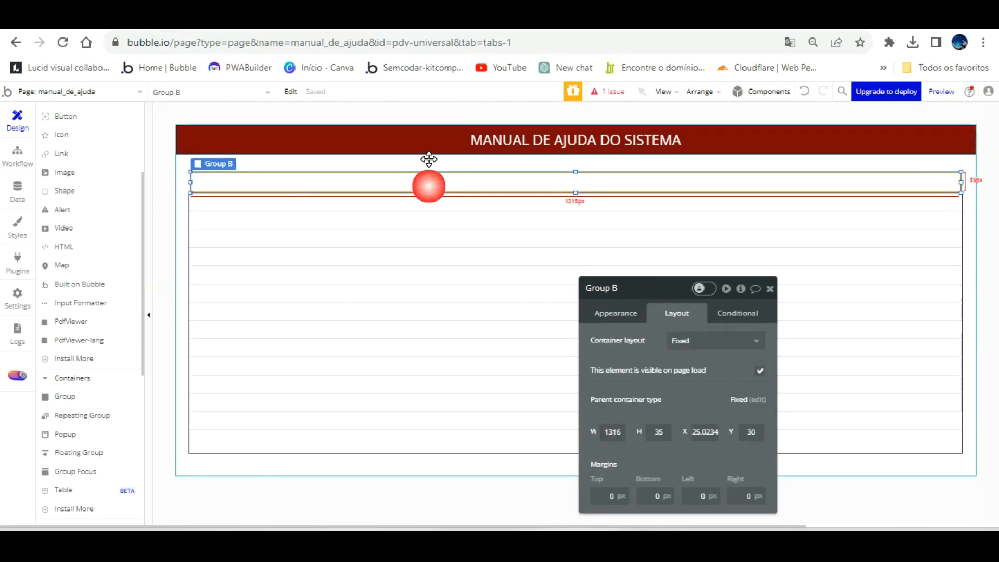
left_click_drag(612, 431, 567, 432)
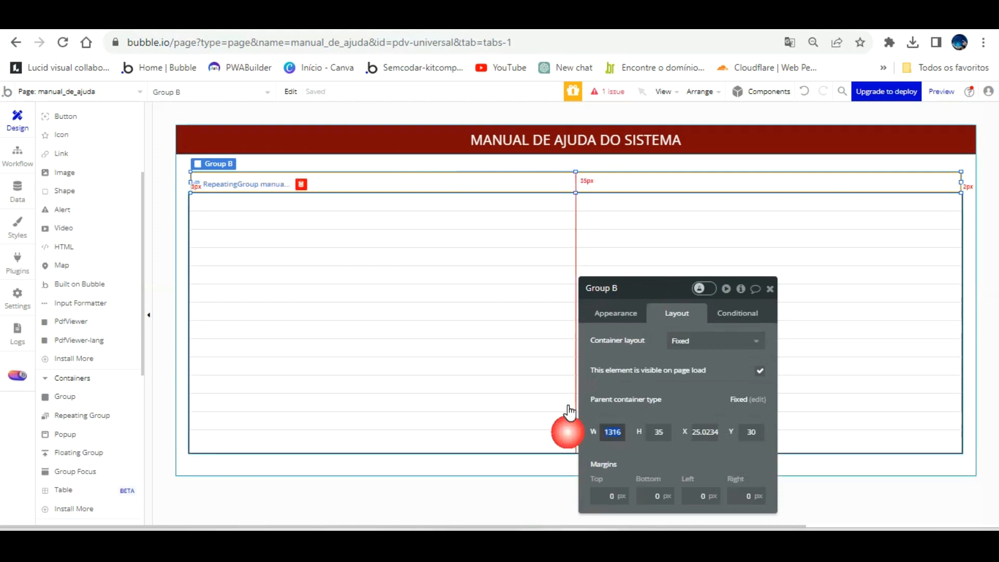
type("1322")
key("Return")
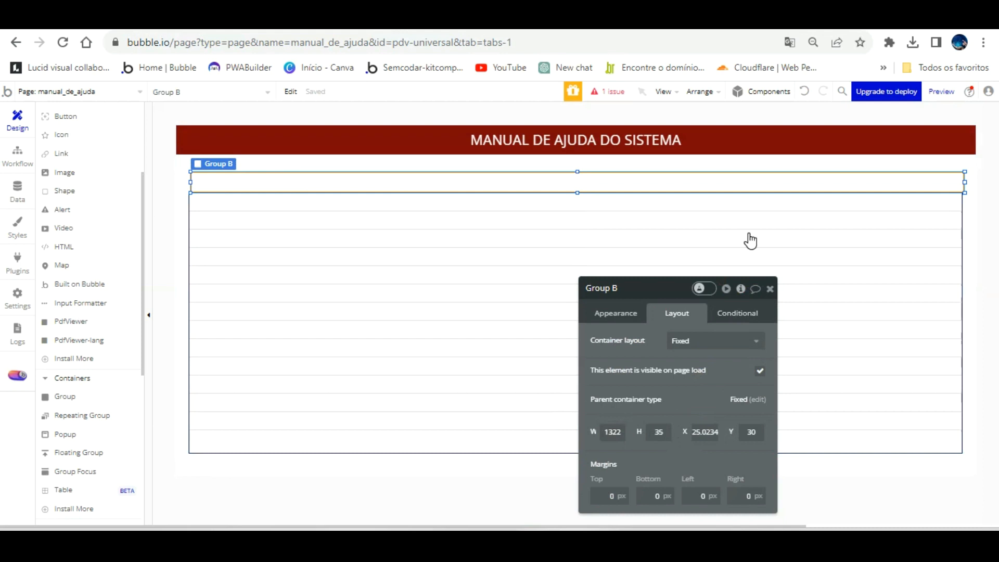
Rename Group B as "Group cabeçalho manuais de ajuda" and detach its style
left_click(820, 201)
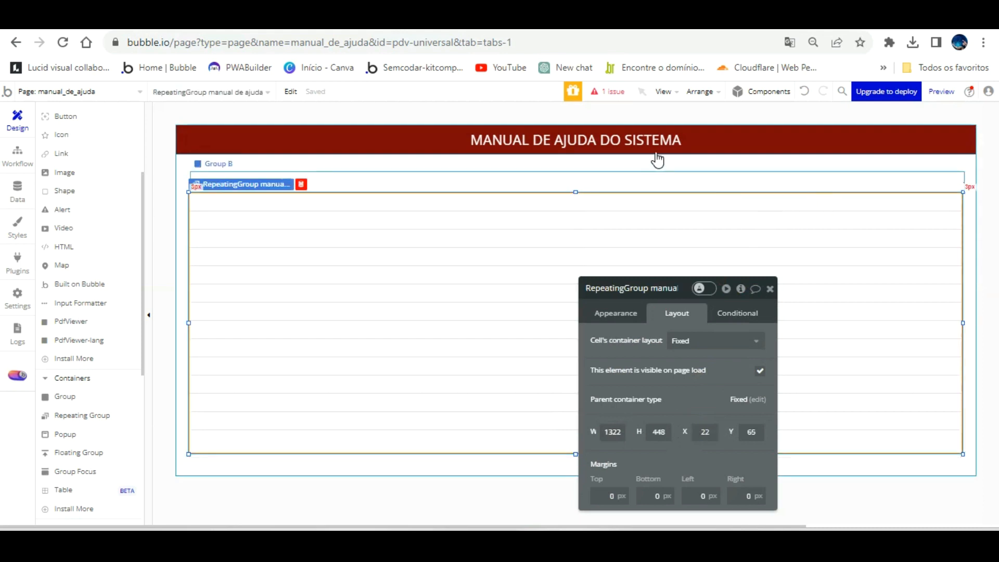
left_click(657, 177)
left_click(618, 313)
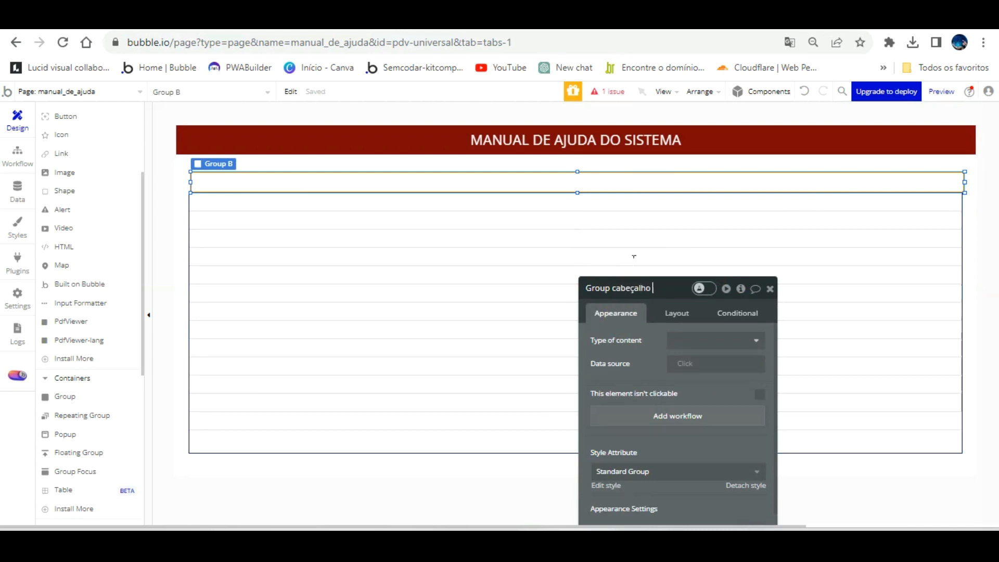
type("al de ajuda")
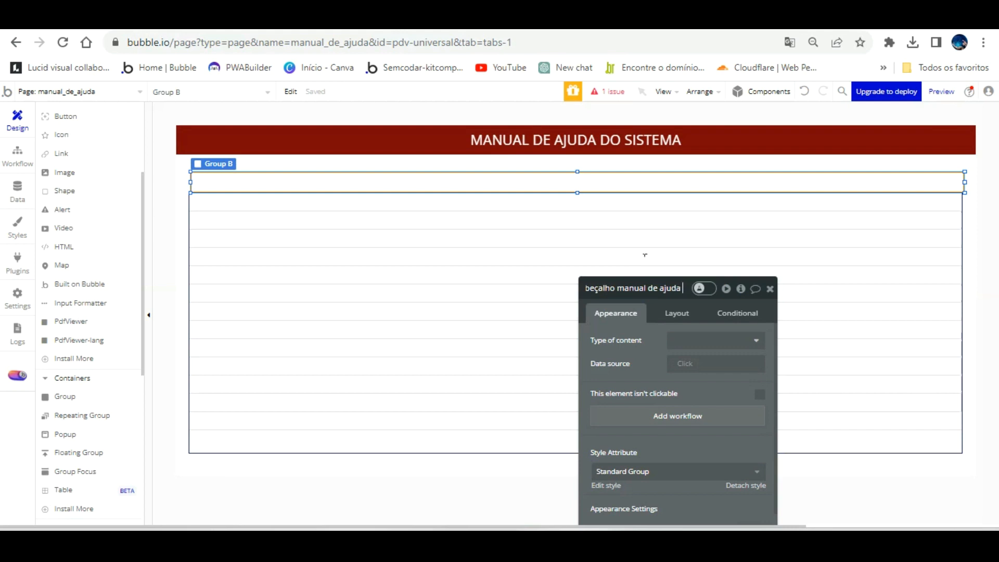
key("BackSpace")
type("l")
type("s")
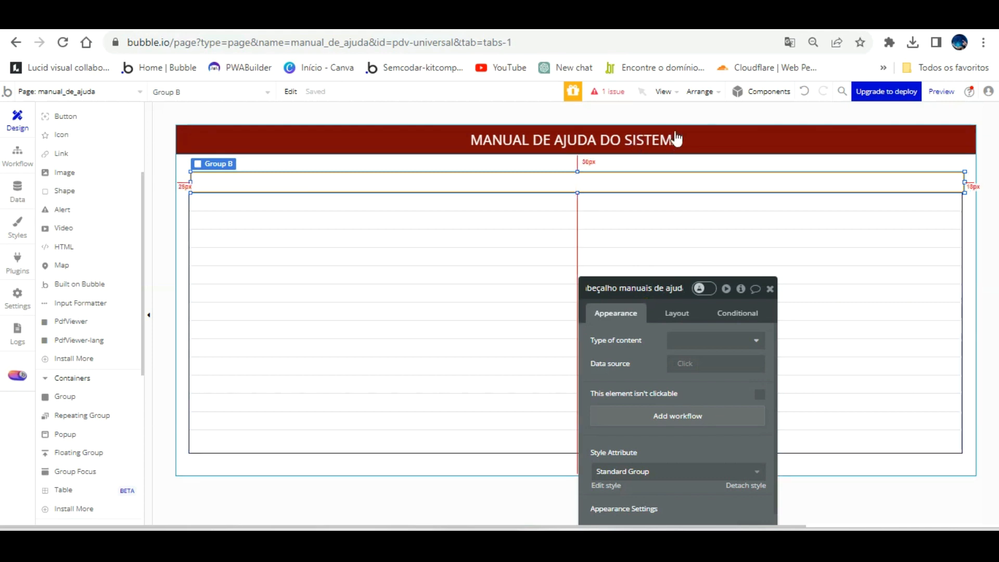
left_click(699, 139)
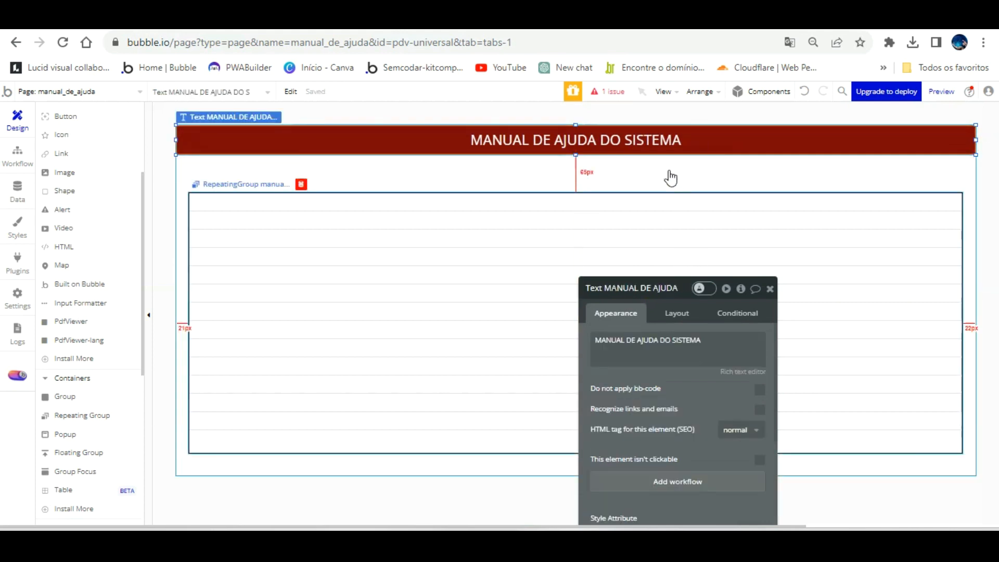
left_click(631, 181)
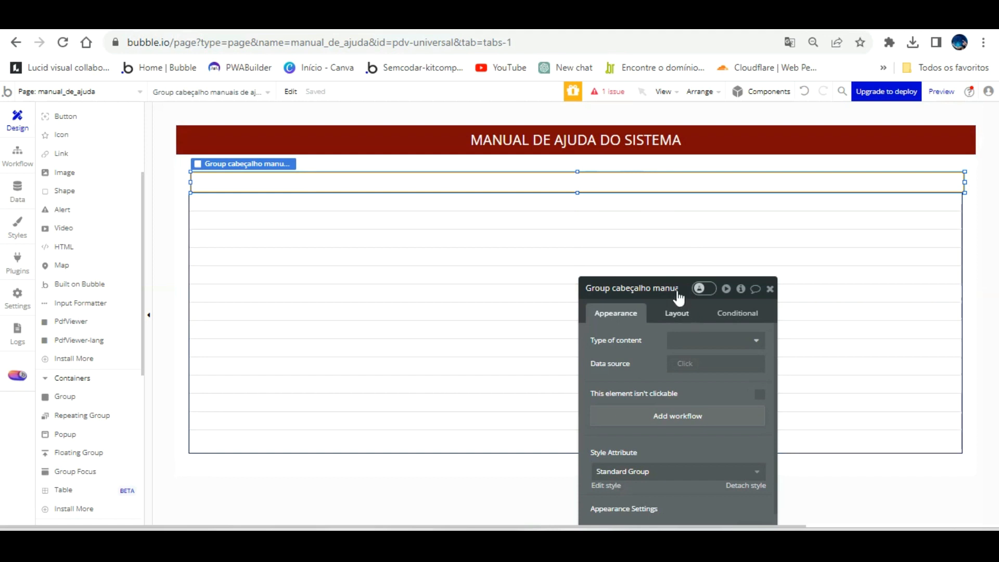
left_click(740, 485)
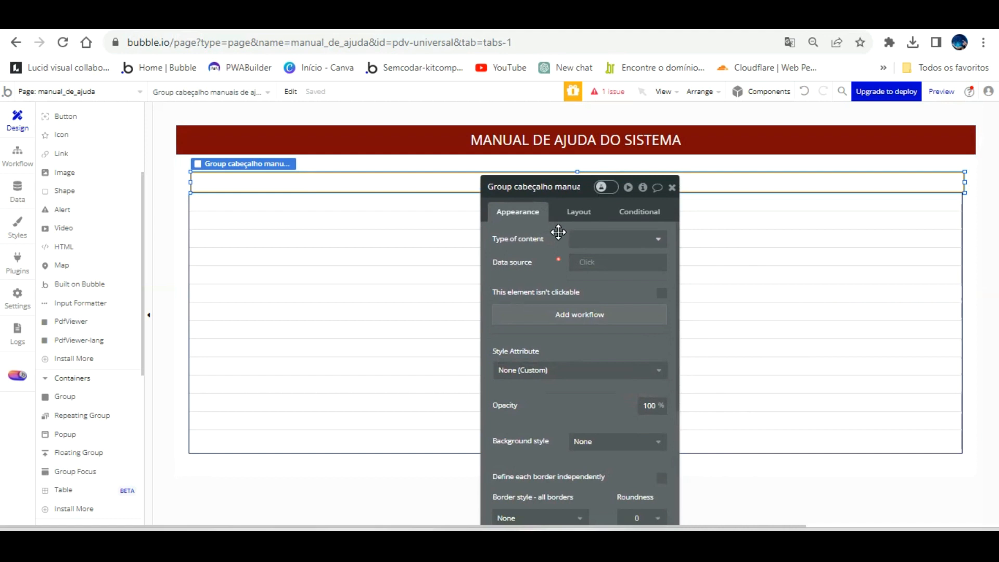
Copy the background color code #7E0909 from the MANUAL DE AJUDA DO SISTEMA title text
left_click(441, 135)
scroll(609, 376, "down", 6)
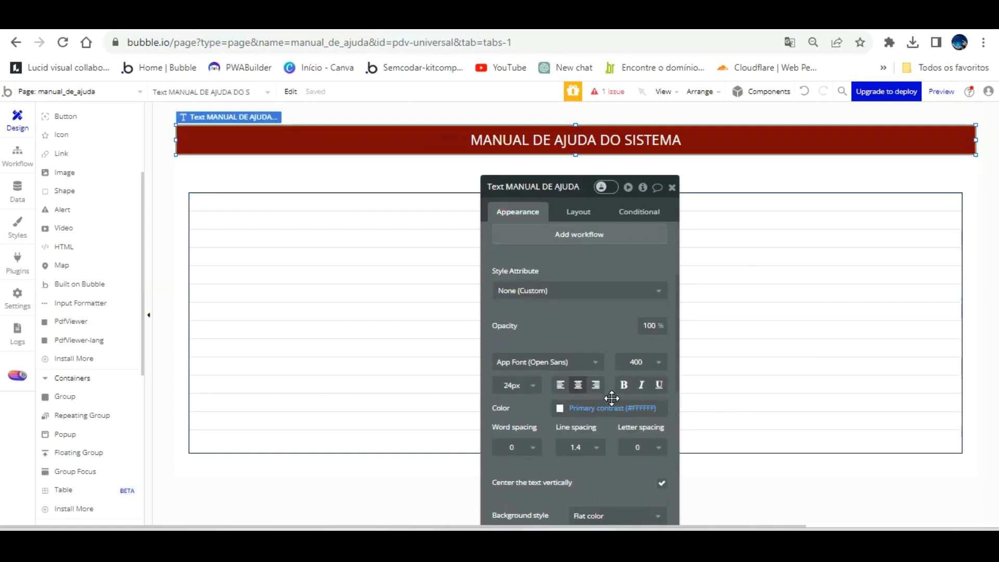
left_click(614, 393)
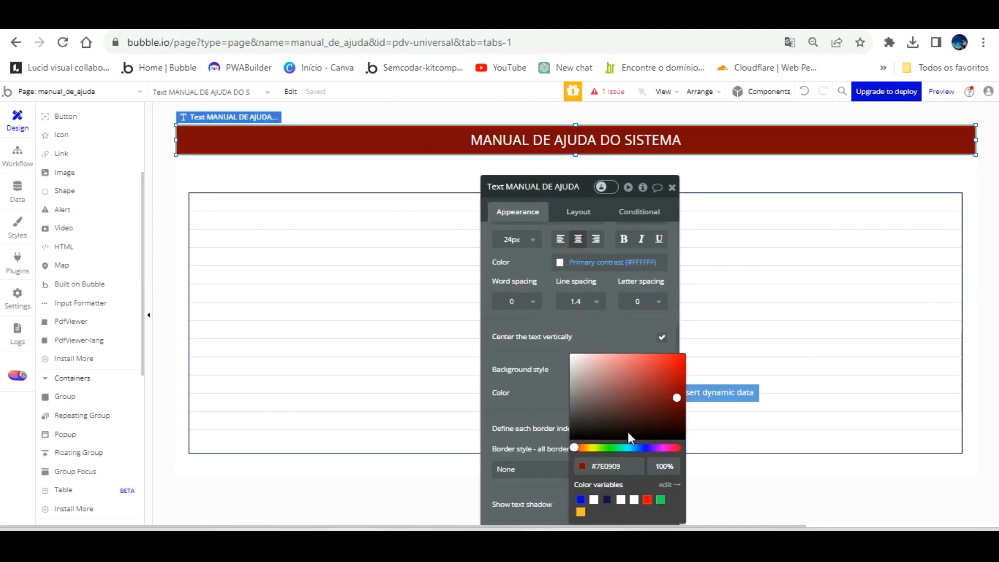
left_click(627, 465)
key("ctrl+c")
right_click(628, 463)
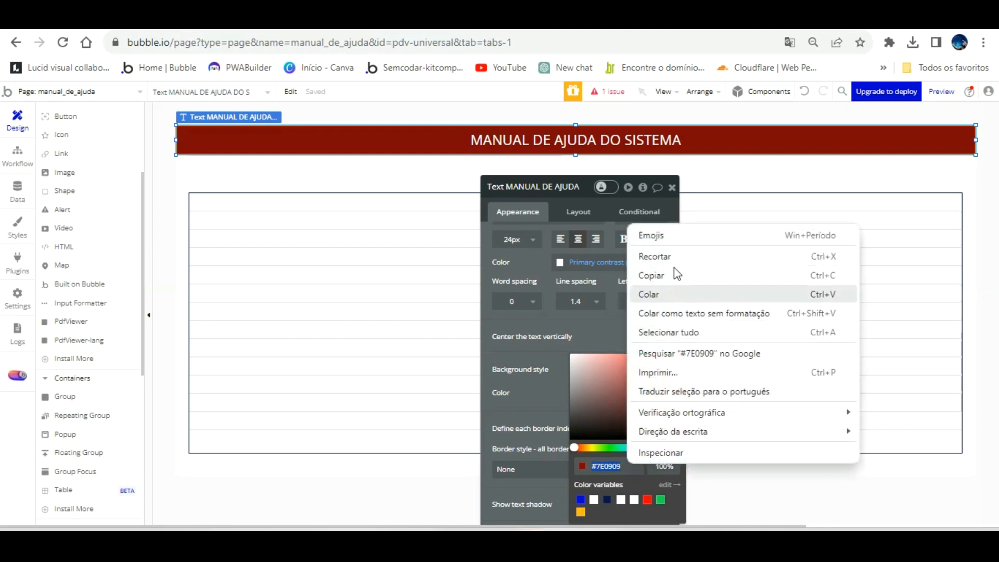
left_click(630, 274)
Shift the header group slightly so its side edges line up with the repeating group below
left_click(443, 185)
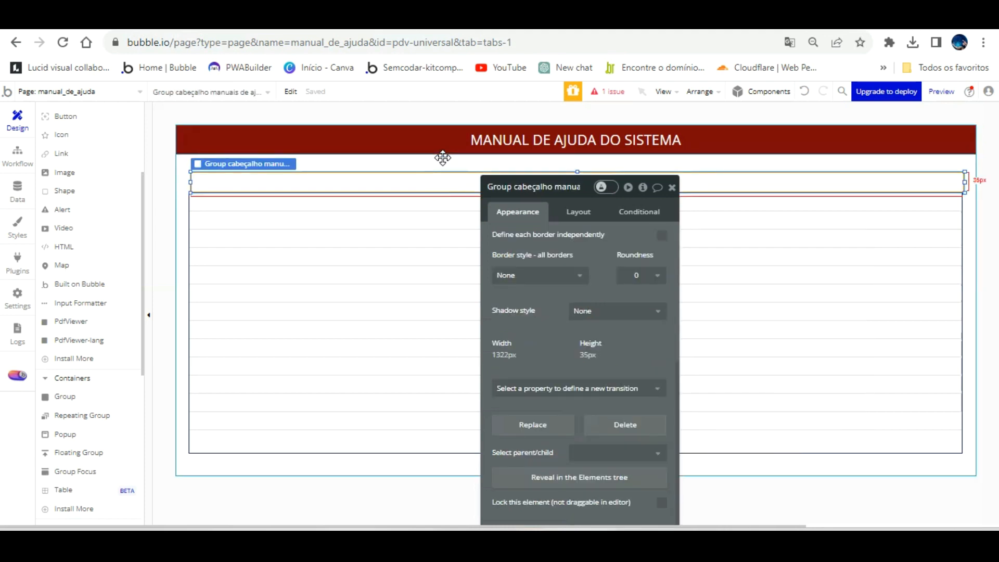
left_click(272, 244)
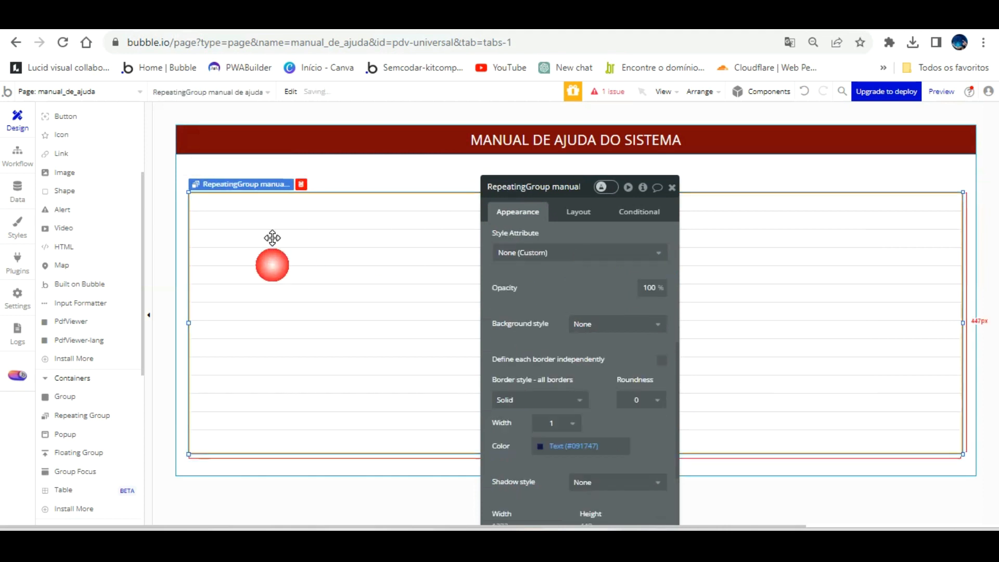
left_click(329, 182)
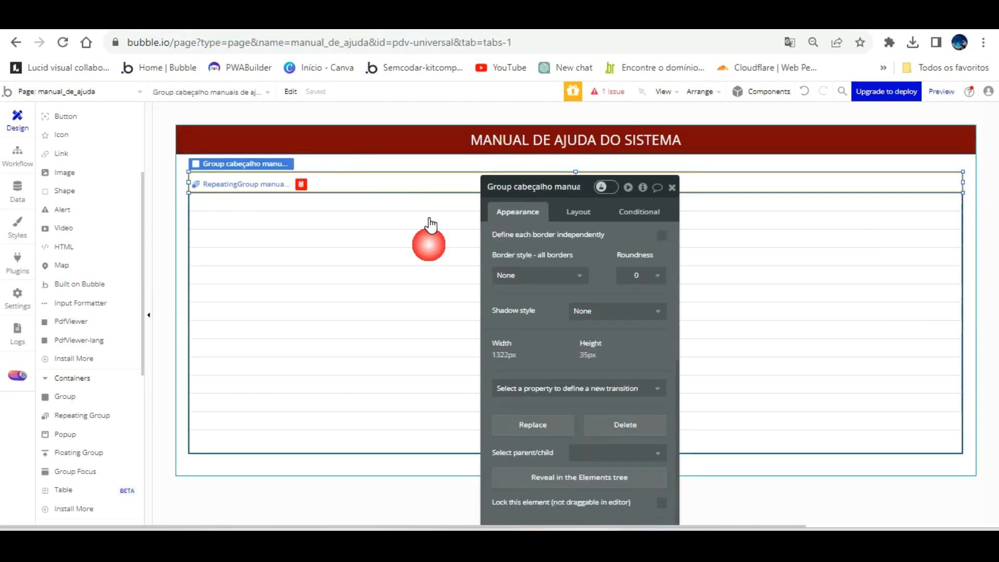
Give the header group a flat color background with the copied color #7E0909
scroll(597, 285, "up", 3)
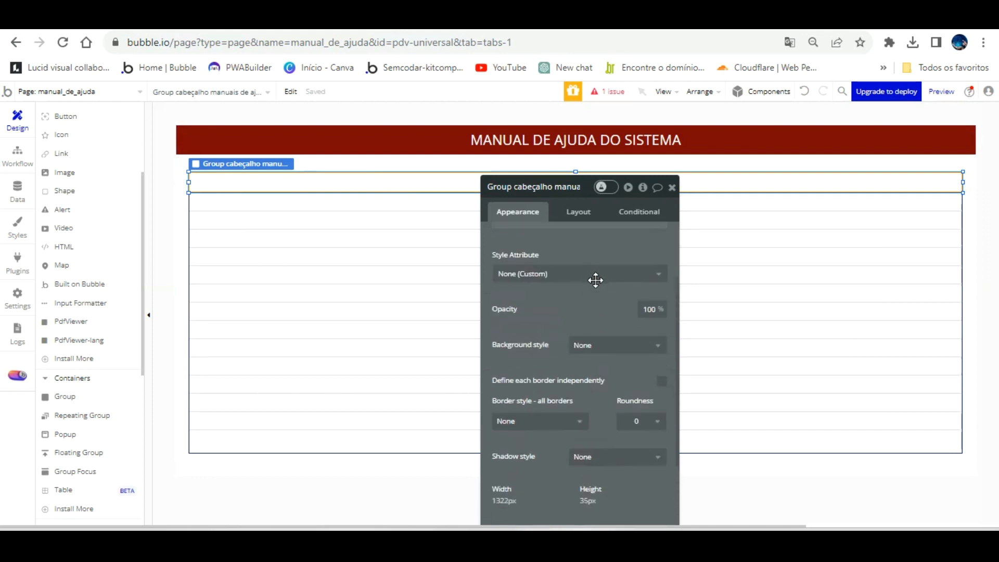
left_click(606, 345)
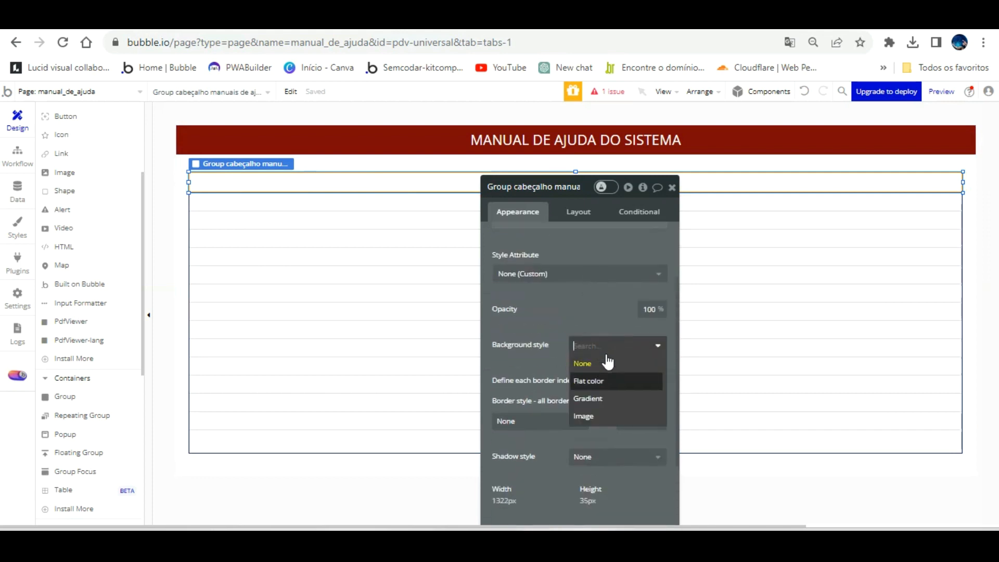
left_click(603, 380)
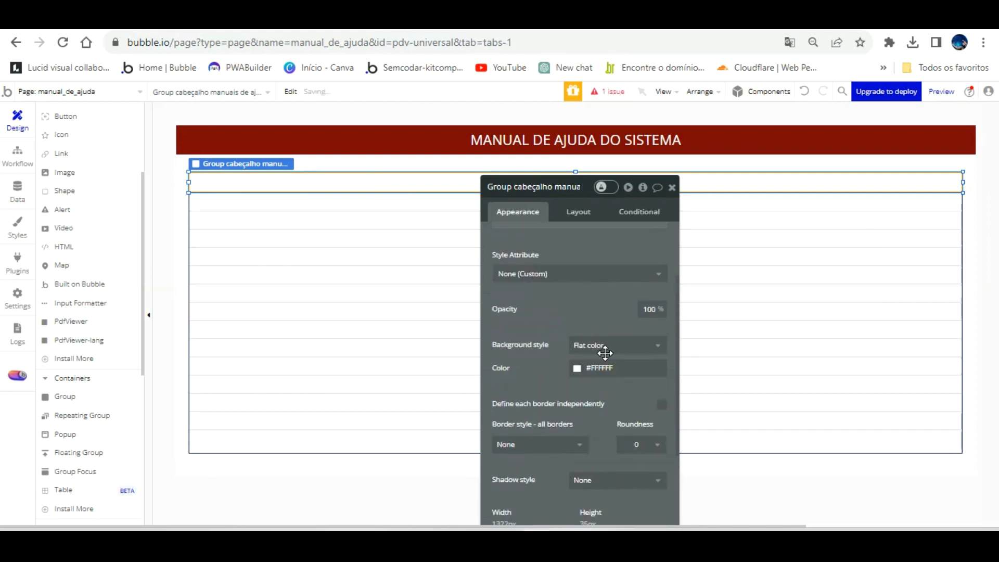
left_click(623, 466)
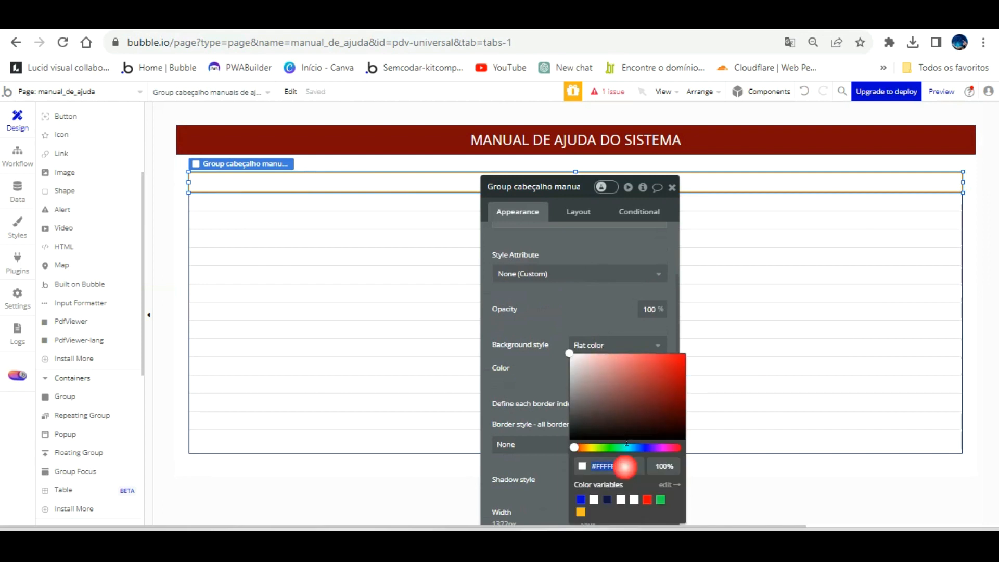
right_click(624, 464)
left_click(647, 294)
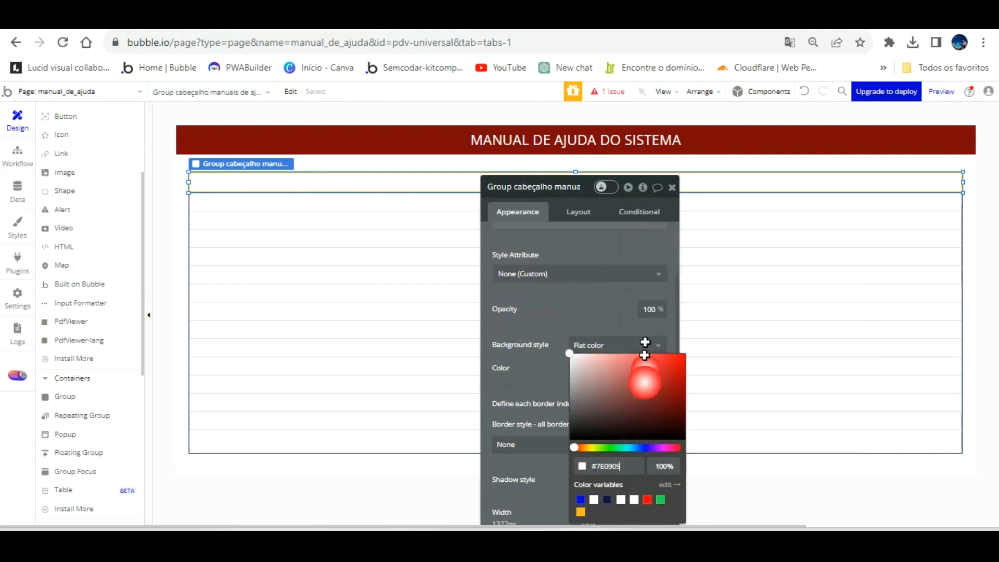
left_click(547, 343)
left_click(803, 316)
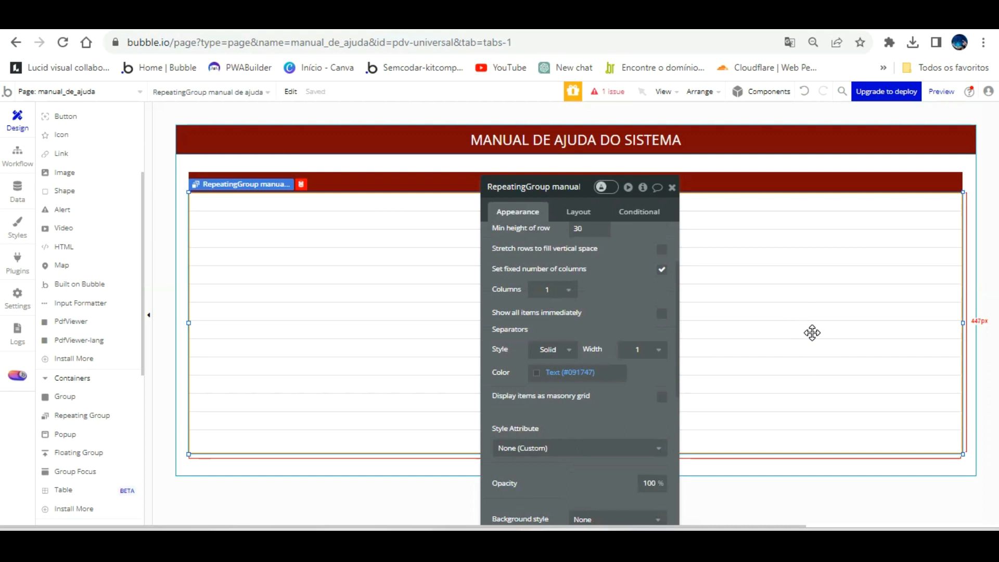
Try making the repeating group's row separator color more opaque
left_click(970, 193)
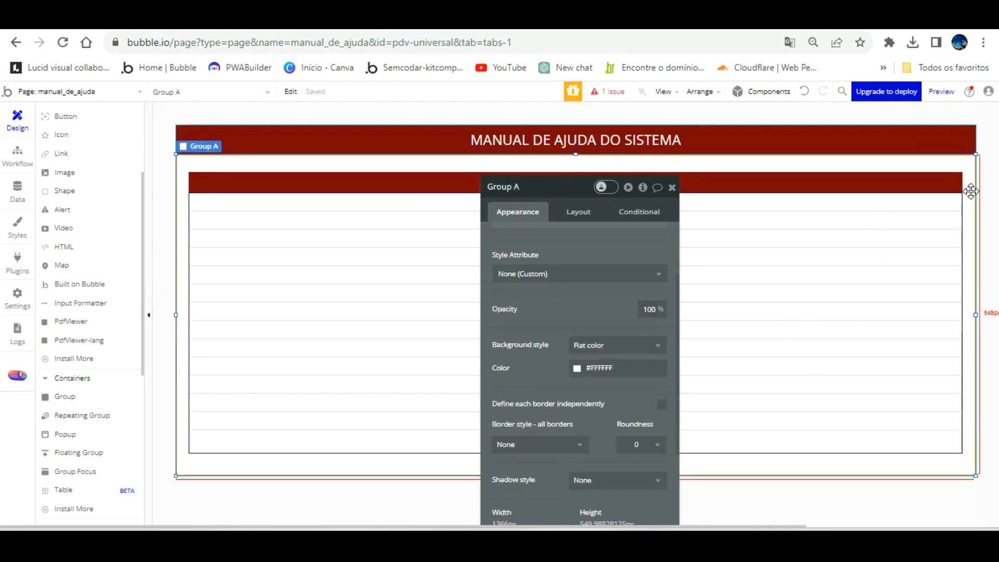
left_click(766, 175)
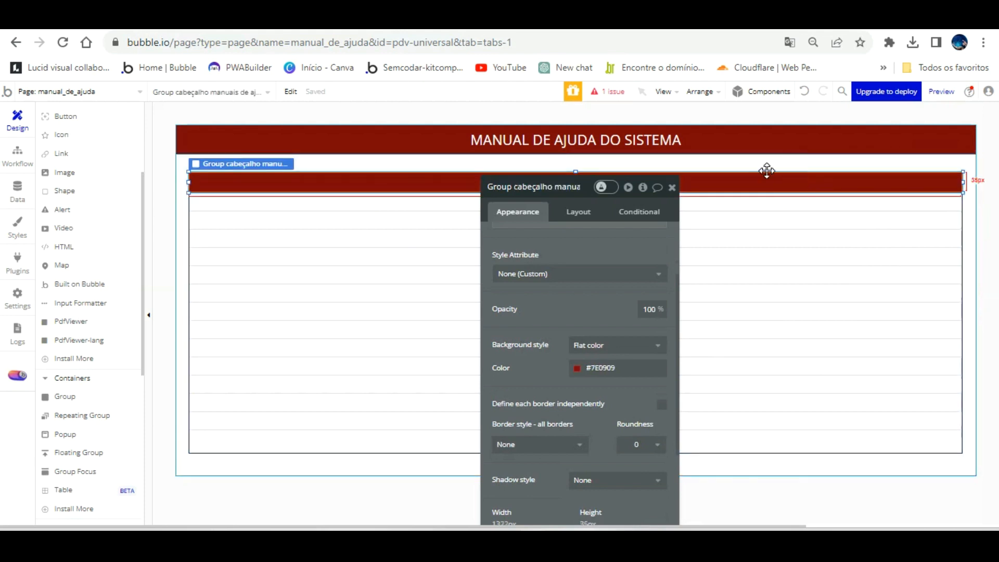
left_click(742, 264)
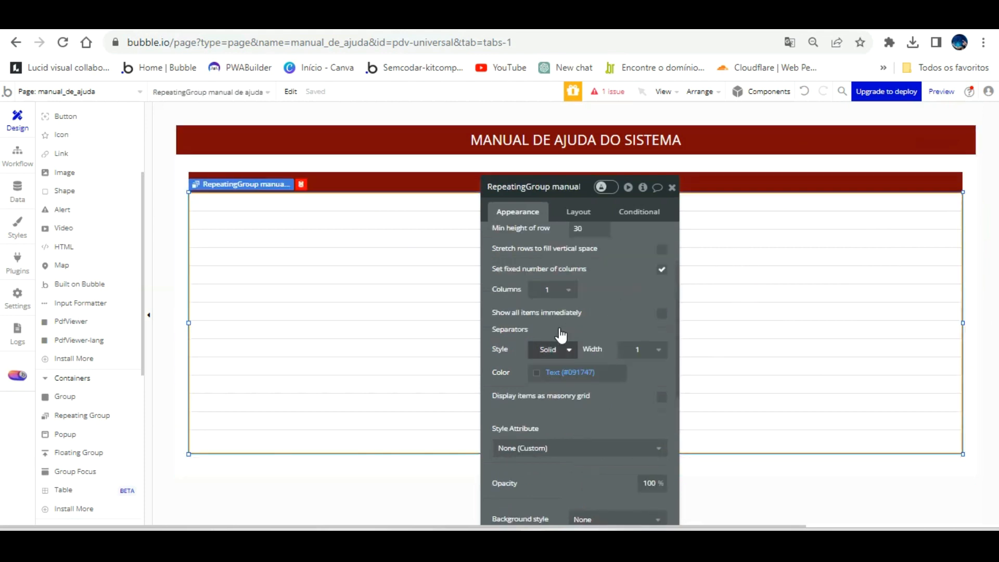
left_click(547, 349)
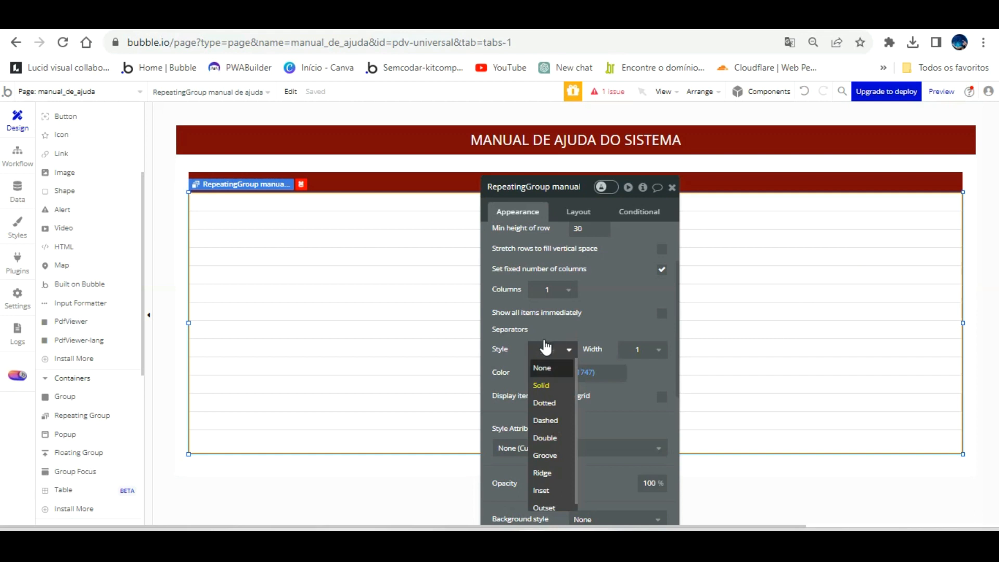
left_click(583, 291)
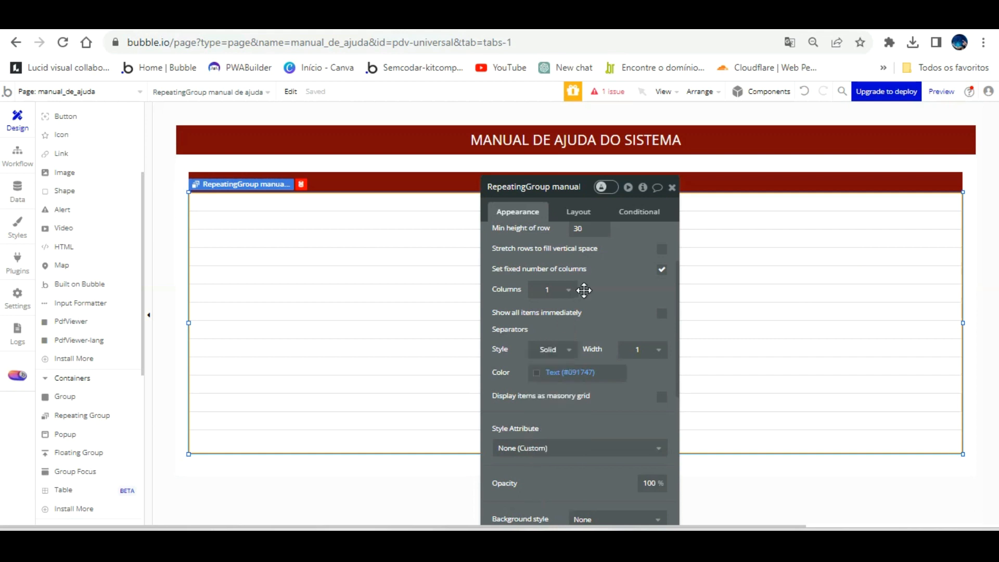
left_click(538, 365)
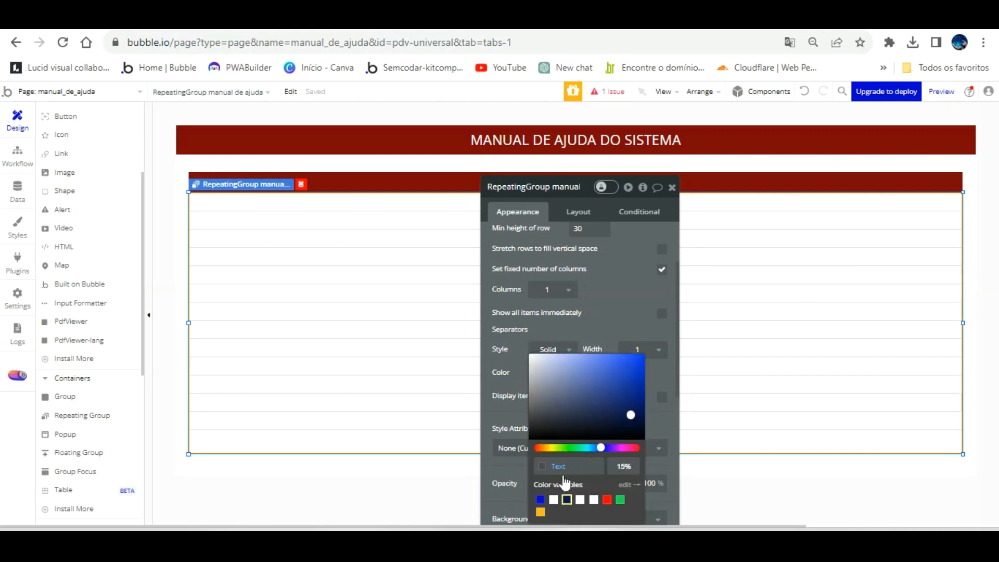
double_click(616, 468)
left_click(656, 438)
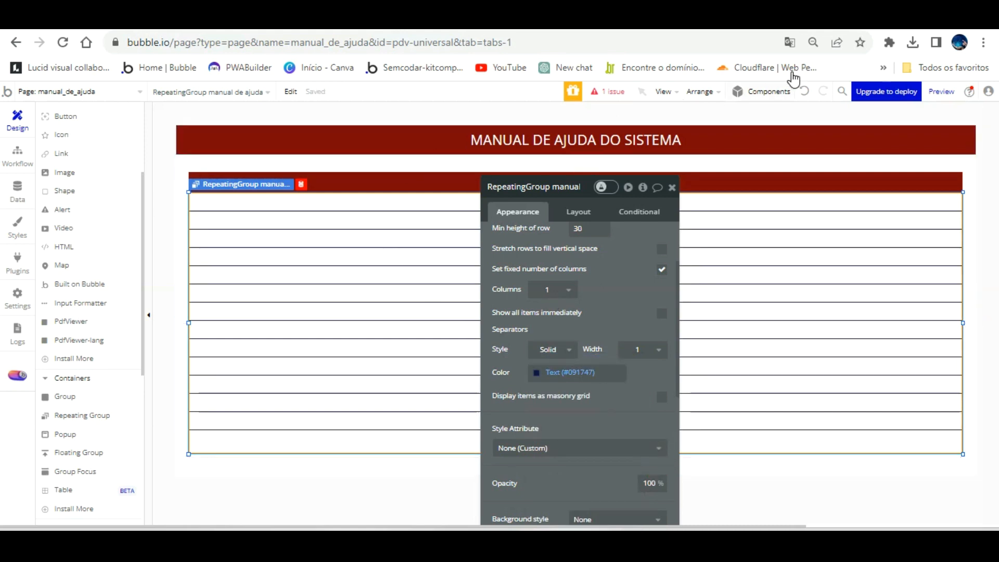
Give the header group above the repeating group a solid border on all sides
scroll(652, 398, "down", 3)
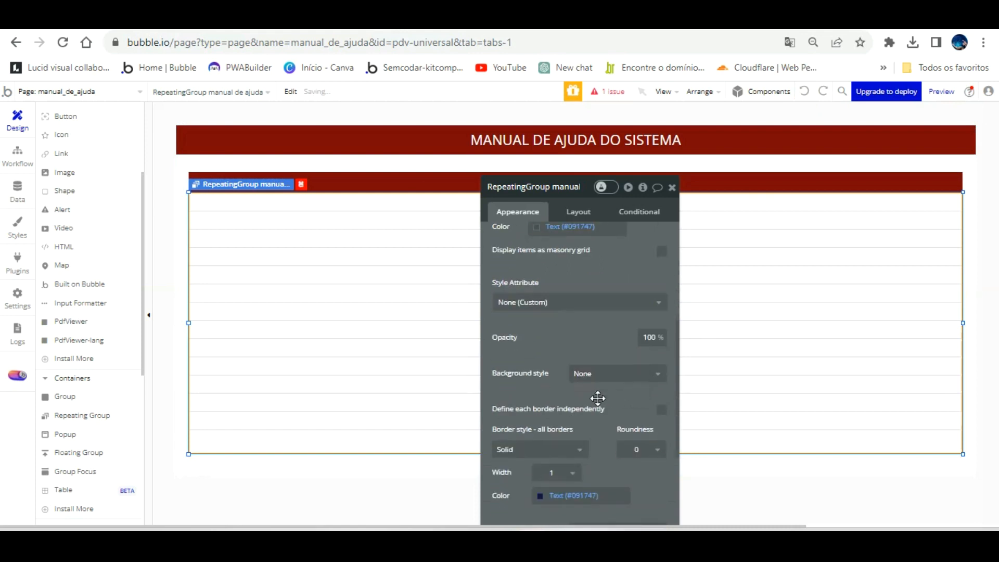
scroll(597, 397, "down", 2)
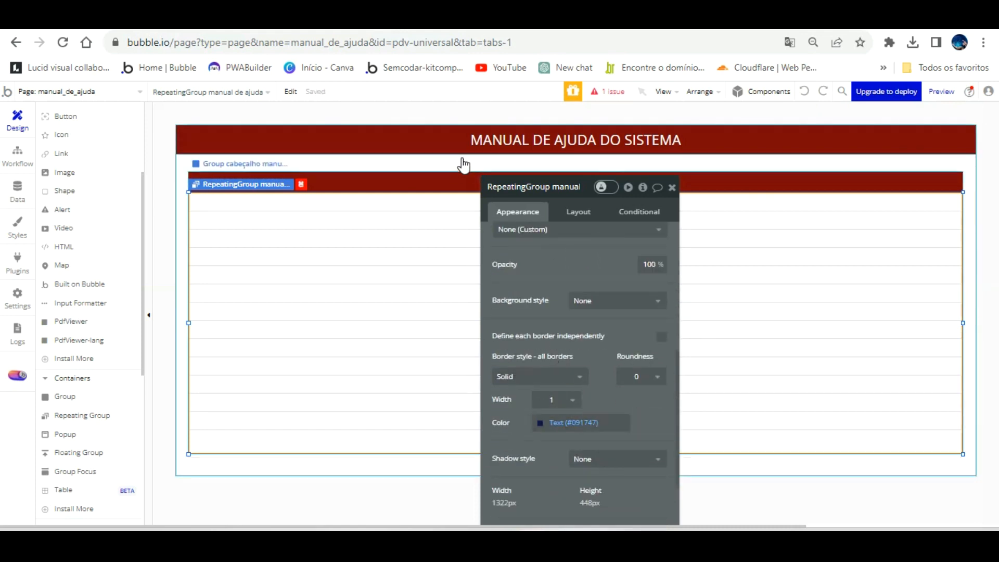
left_click(464, 183)
scroll(629, 292, "up", 5)
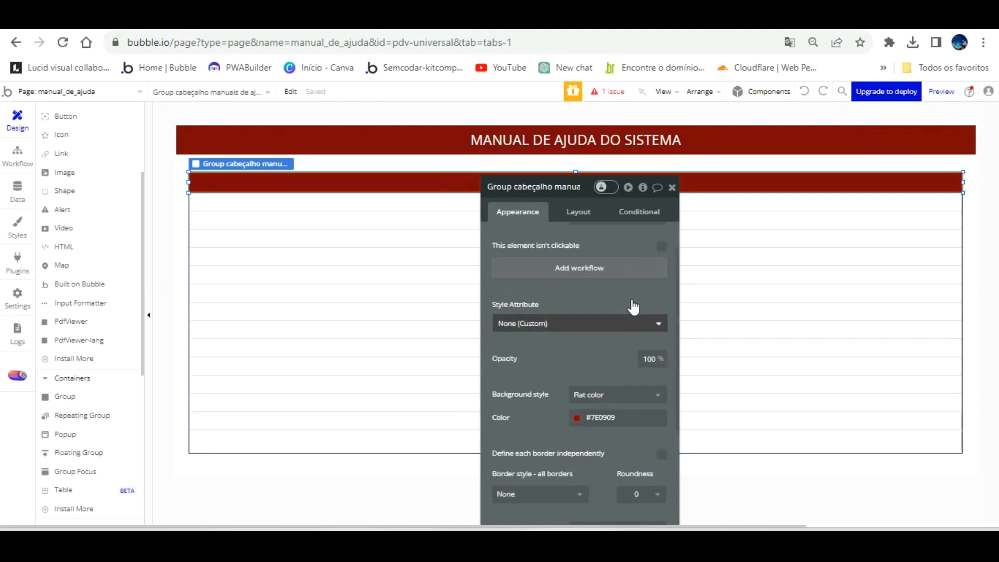
scroll(632, 302, "down", 2)
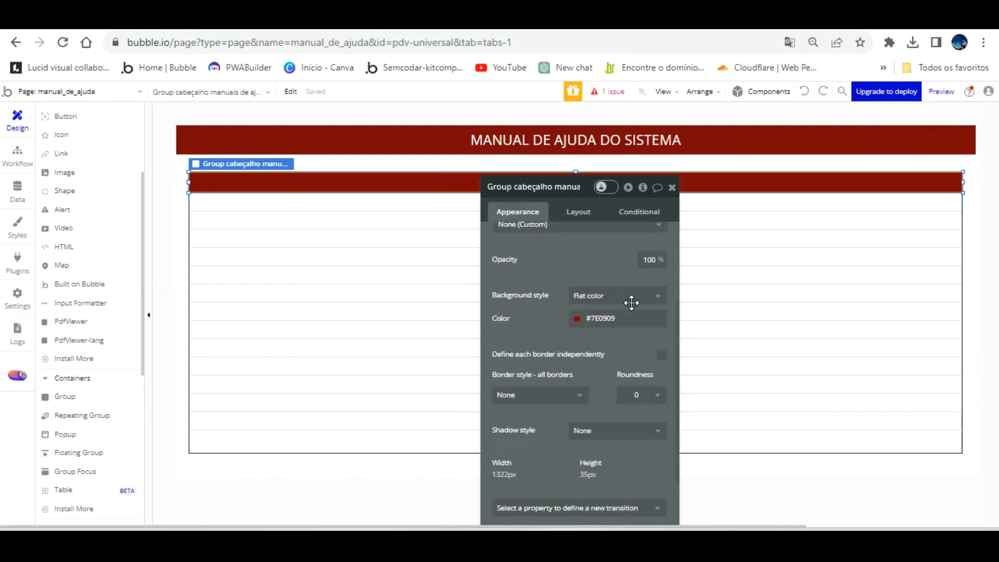
scroll(632, 303, "down", 1)
left_click(572, 322)
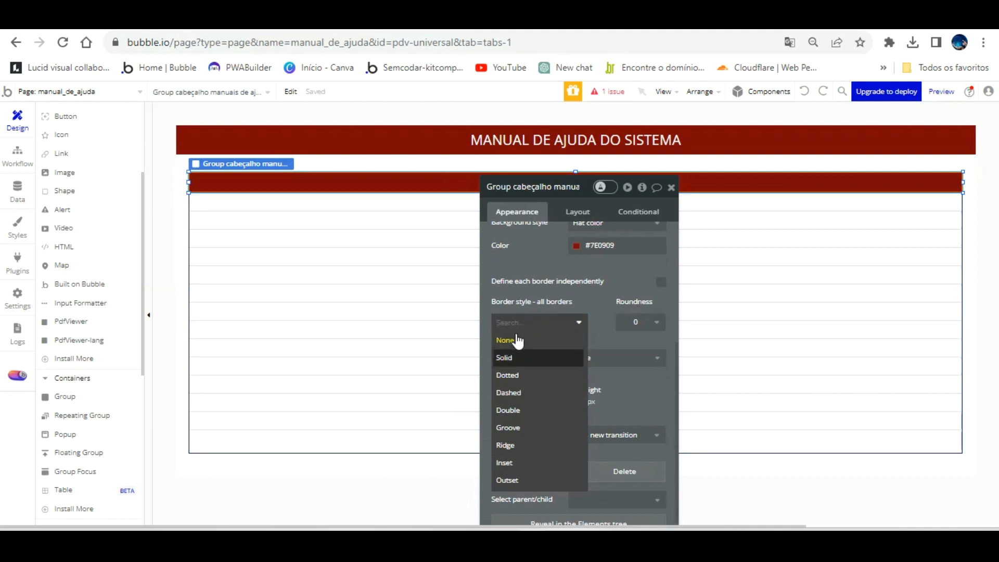
left_click(515, 357)
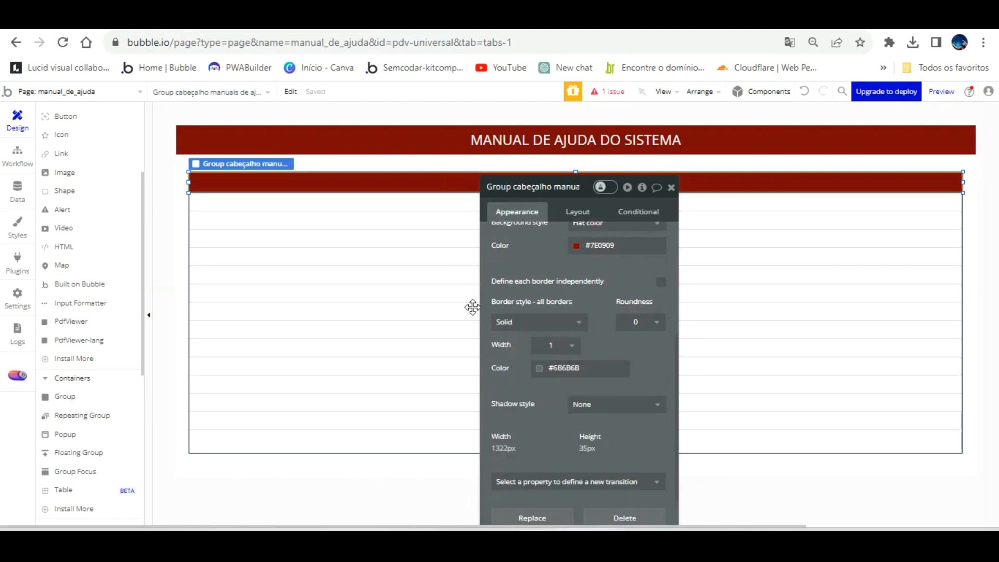
Change the repeating group's border color to #101012 and copy that color code
left_click(420, 281)
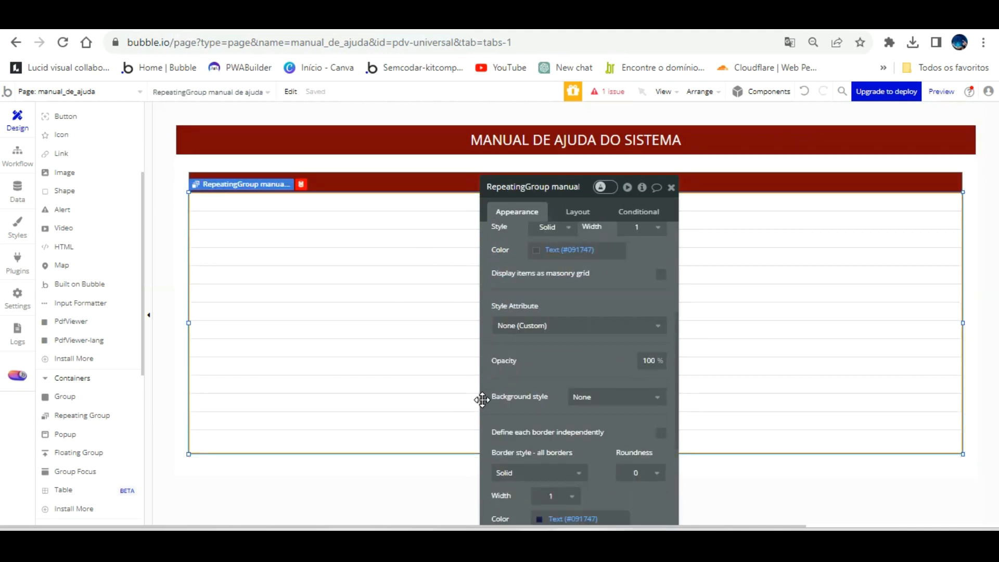
scroll(541, 377, "down", 2)
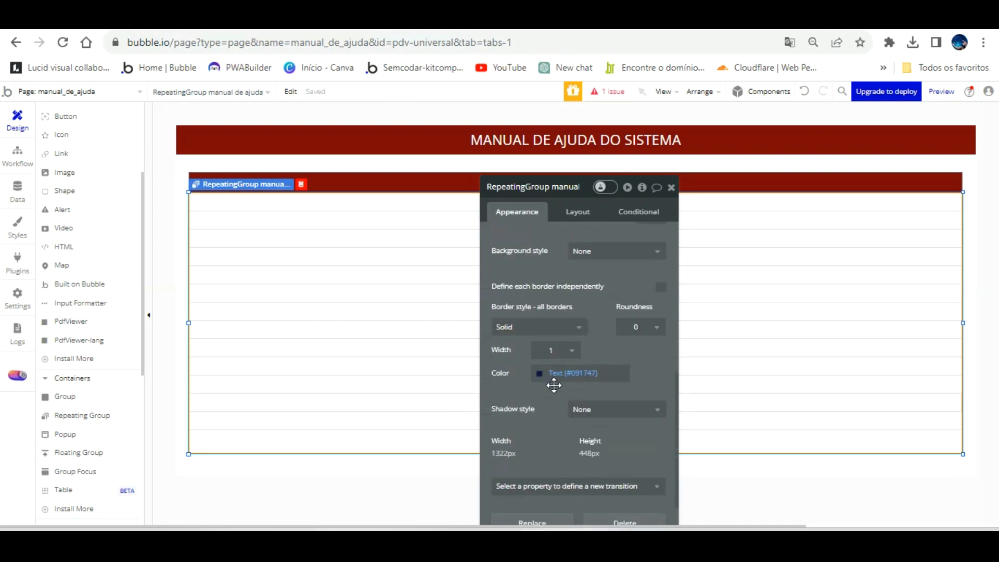
left_click(546, 372)
left_click(548, 432)
right_click(587, 464)
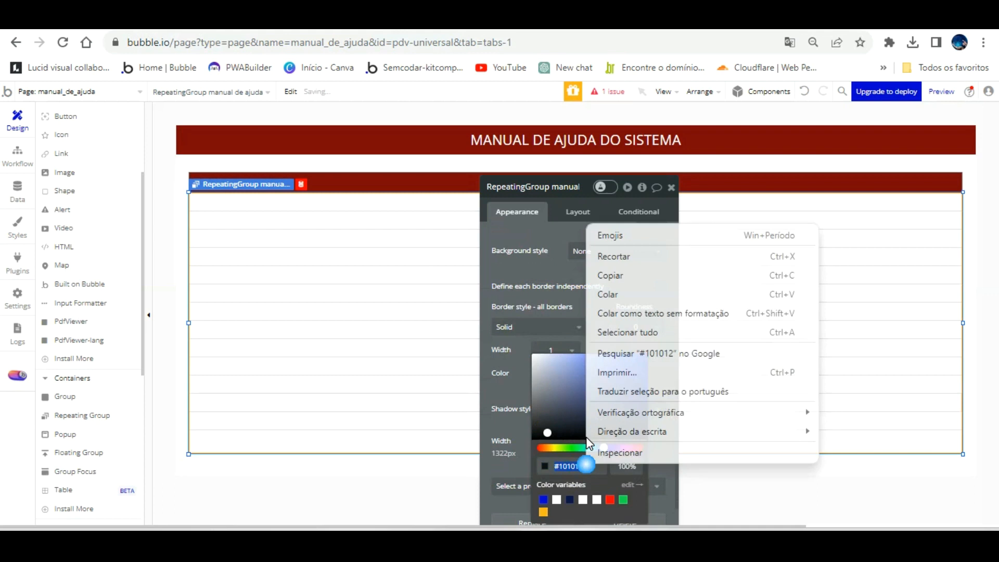
left_click(632, 275)
Set the header group's border color to the copied code #101012
left_click(419, 180)
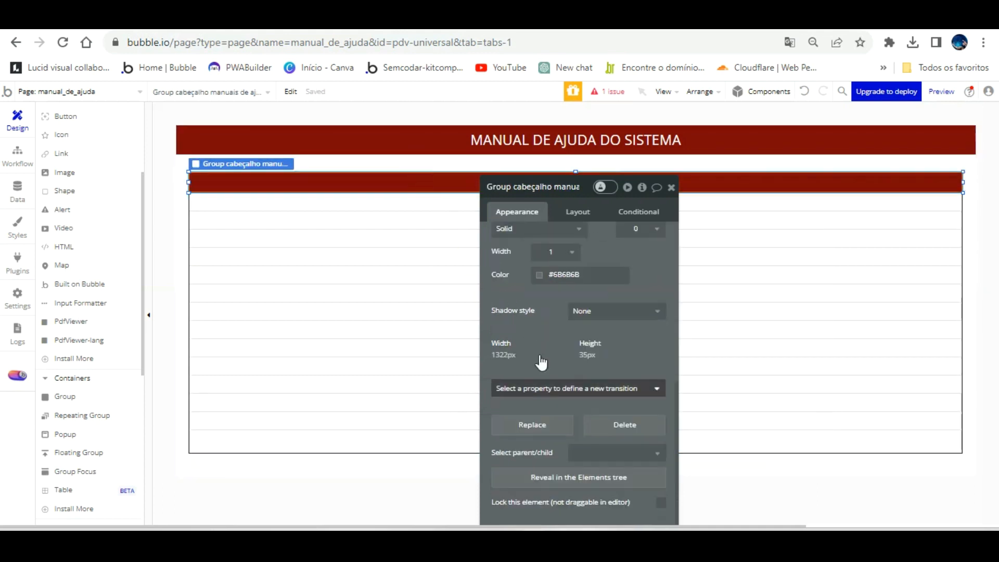
left_click(583, 275)
right_click(585, 274)
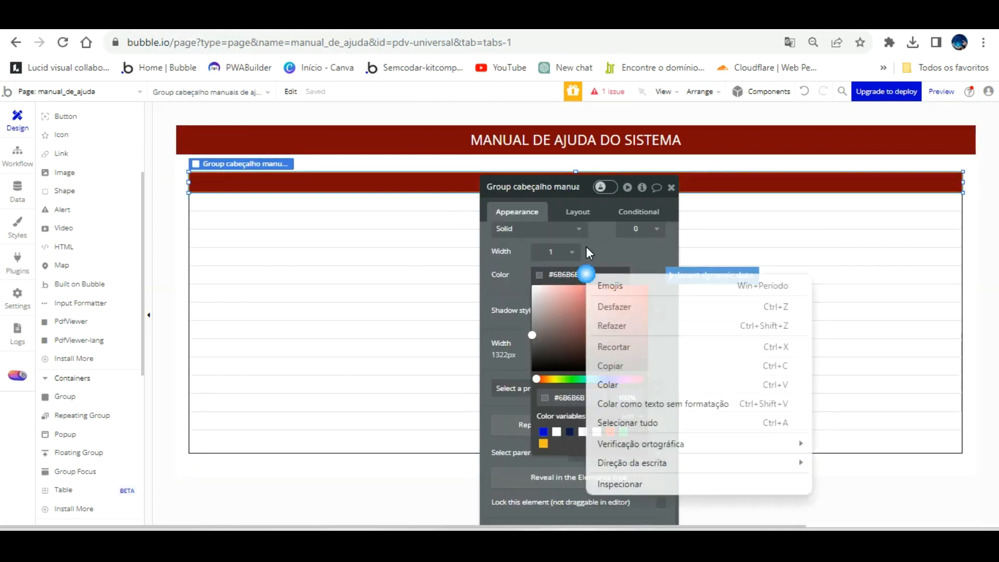
left_click(583, 275)
triple_click(560, 274)
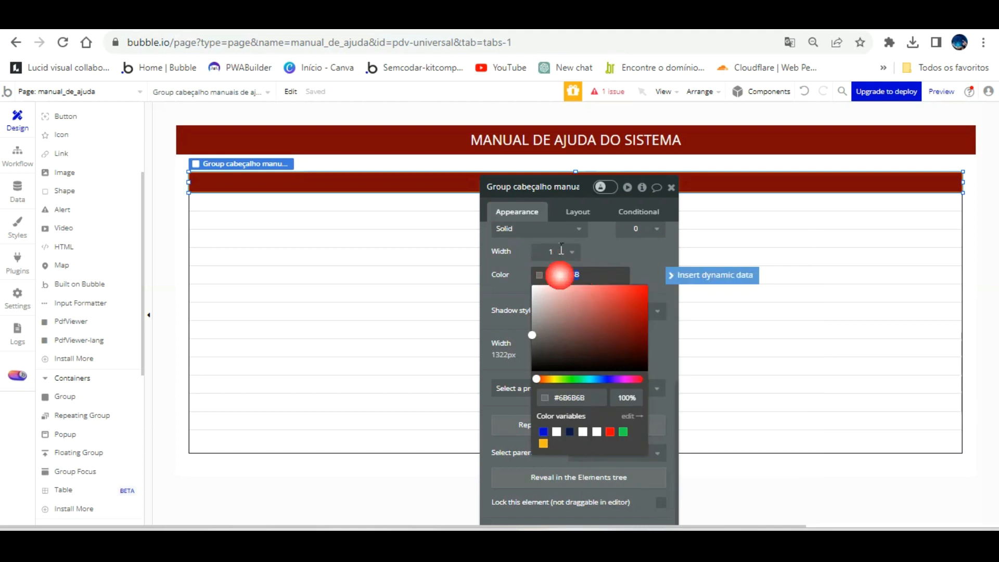
right_click(561, 274)
left_click(588, 123)
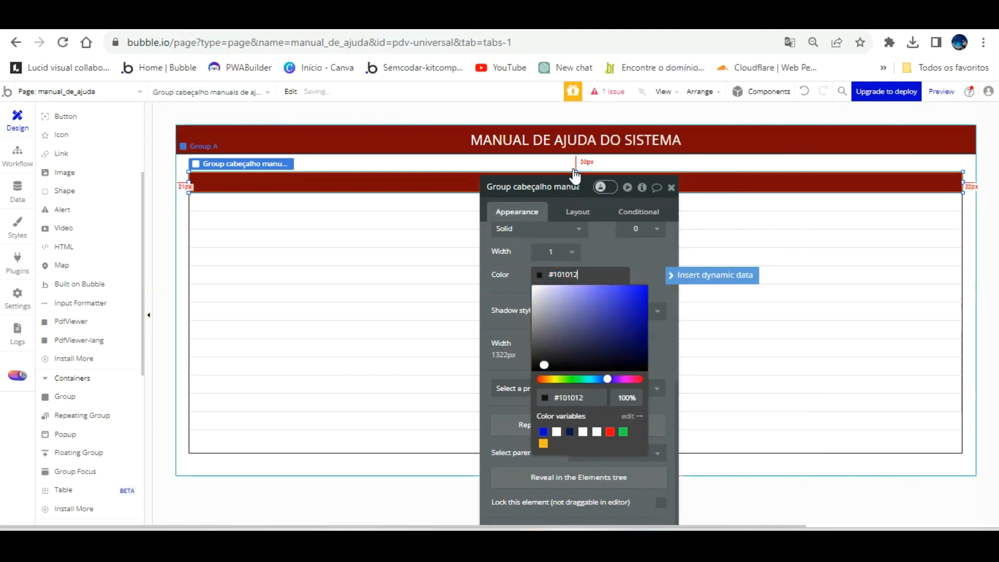
left_click(515, 263)
left_click(414, 268)
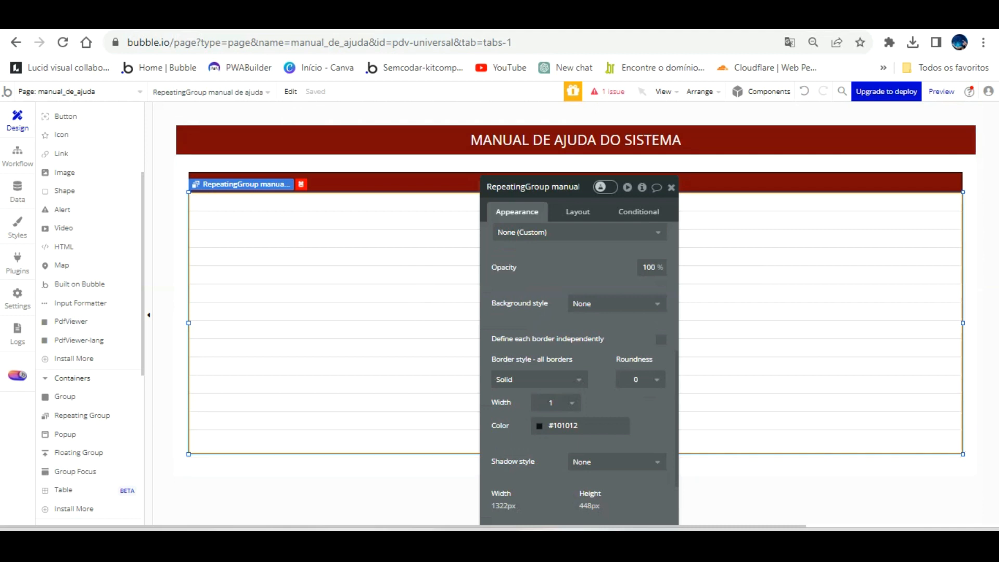
Reload the manual_de_ajuda preview to check the header and border styling, and return to the editor
left_click(264, 22)
key("F5")
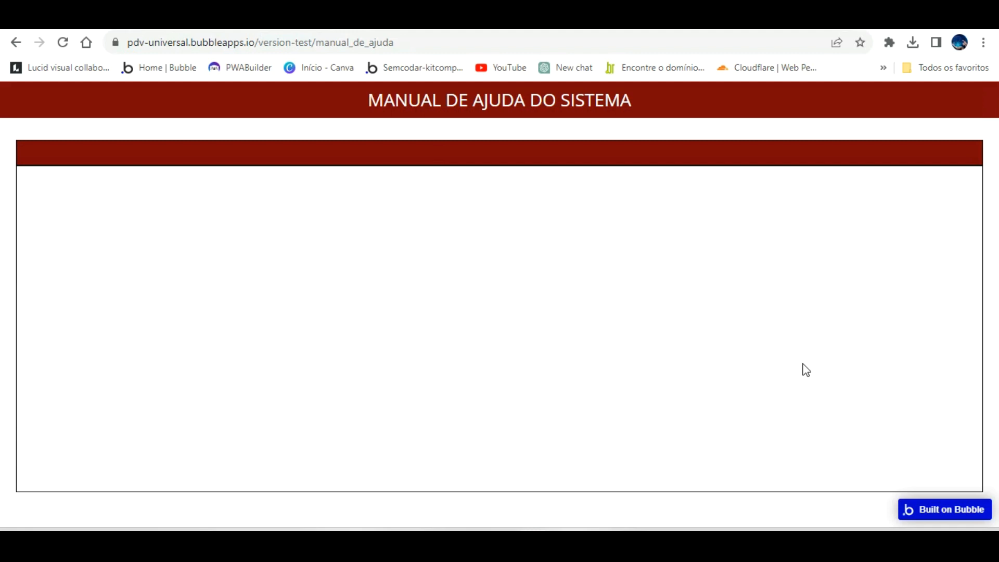
left_click(116, 19)
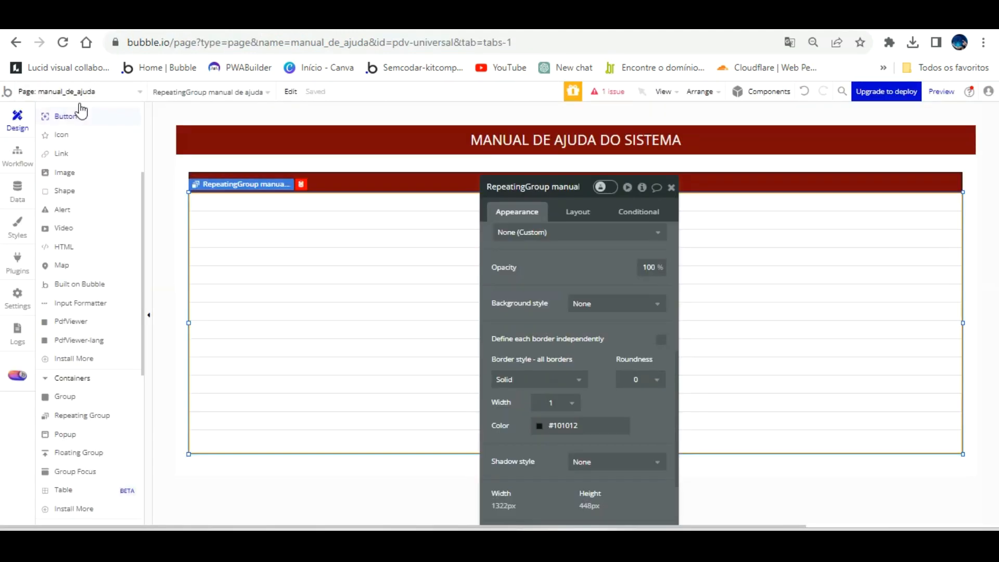
Create a new data type named "Manual de ajuda" in the app's database
left_click(17, 182)
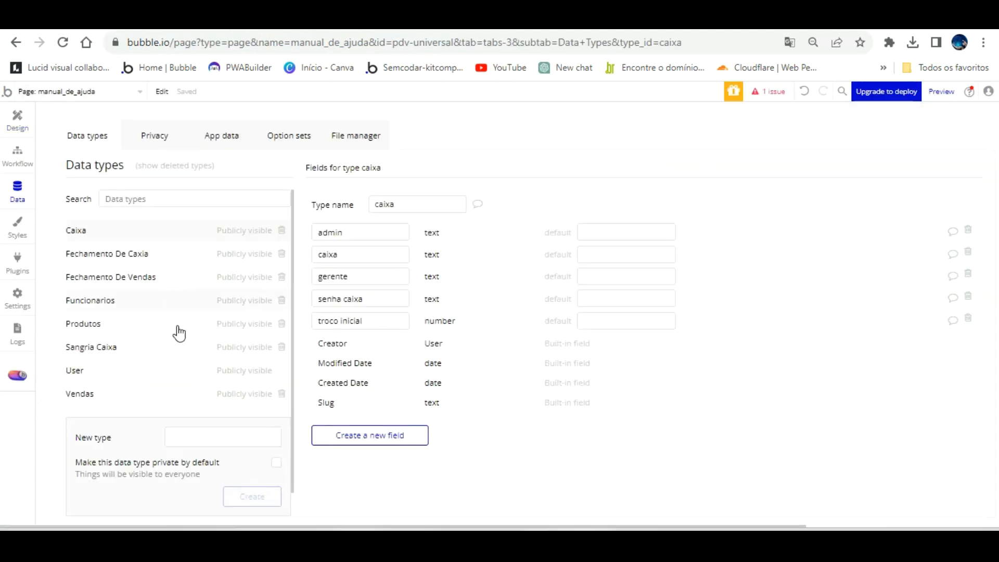
left_click(187, 436)
type("manual")
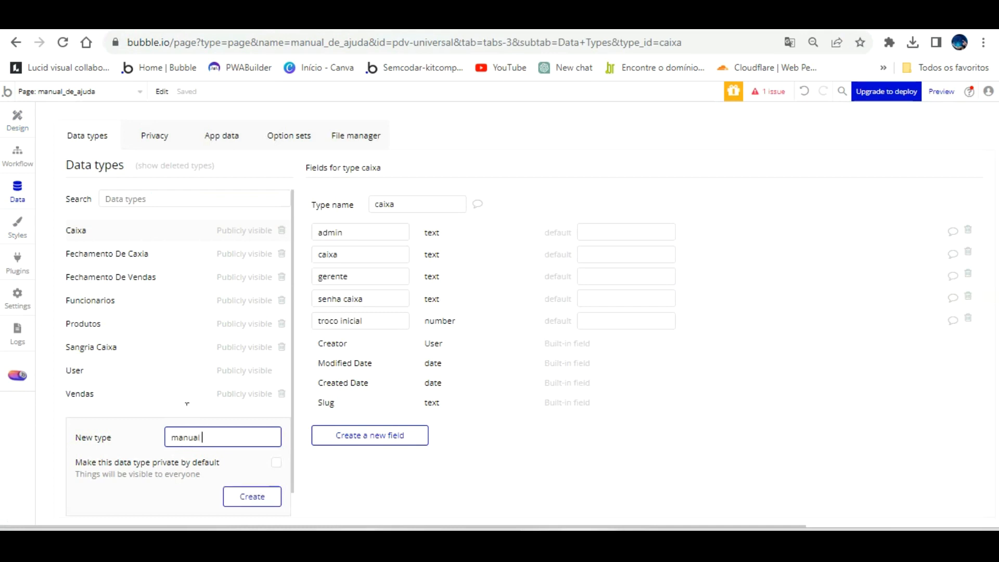
key("BackSpace")
type("Manual de ajuda")
left_click(251, 495)
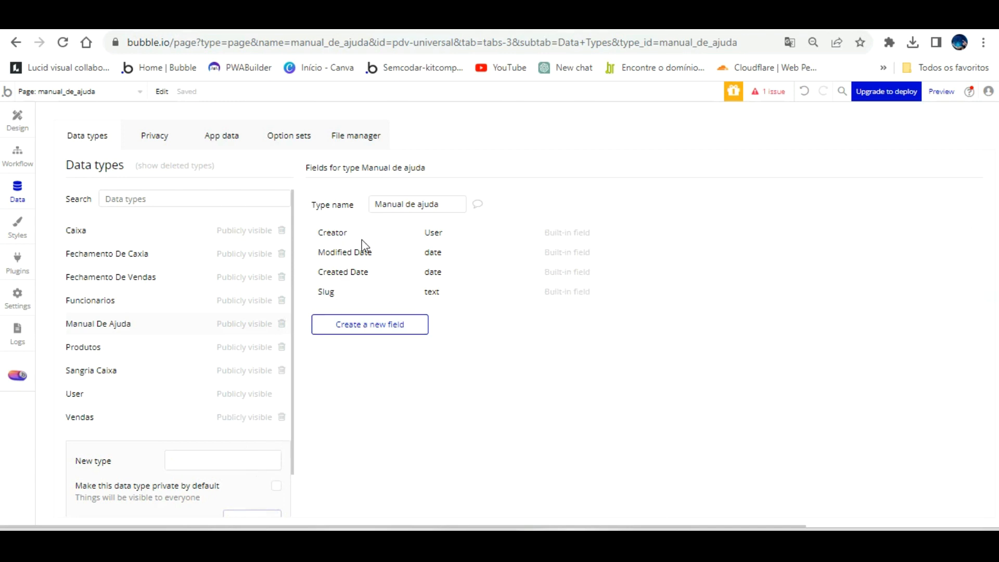
Add a field named "arquivo" of type file to the Manual de ajuda data type
left_click(383, 322)
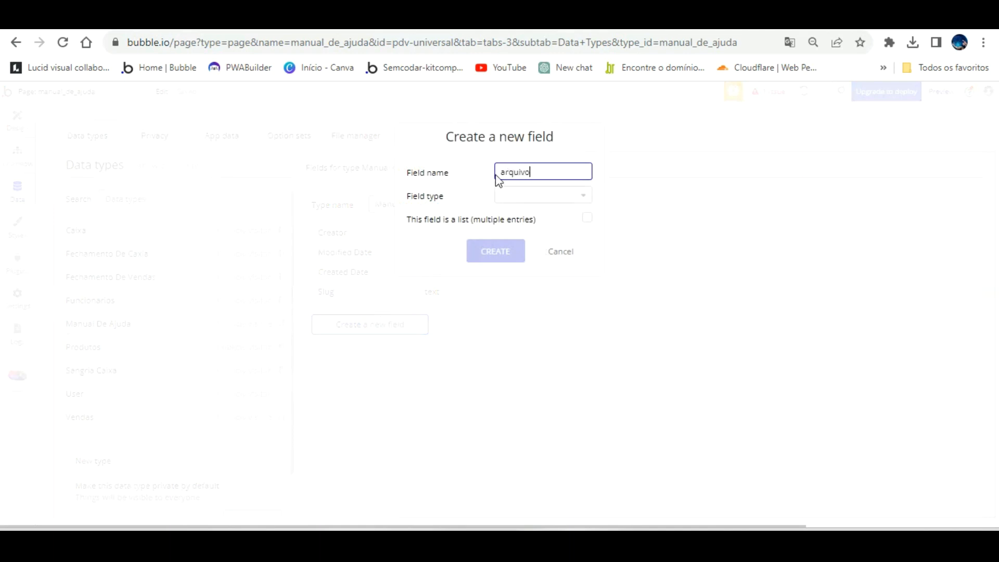
left_click(517, 196)
scroll(549, 318, "down", 3)
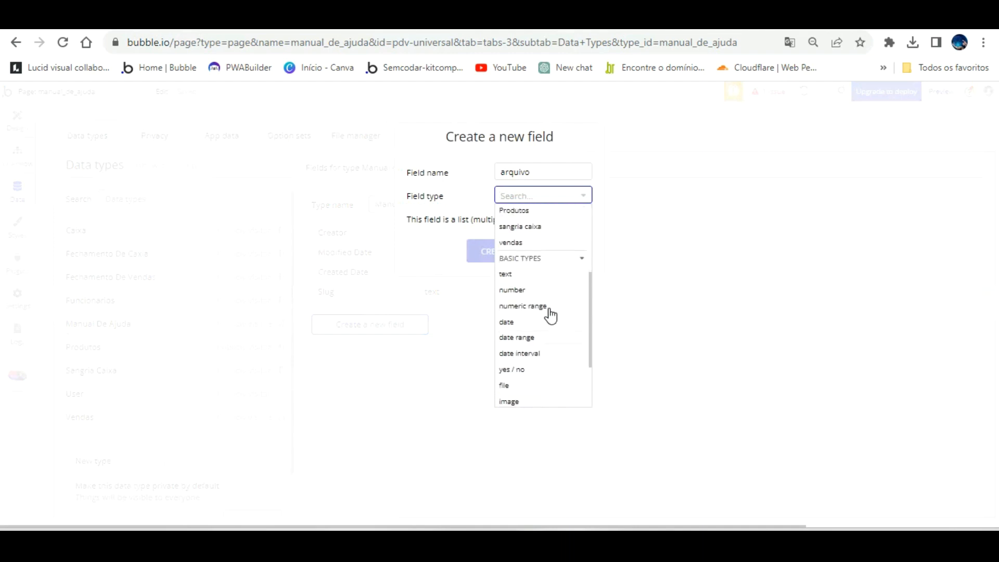
left_click(518, 385)
left_click(497, 252)
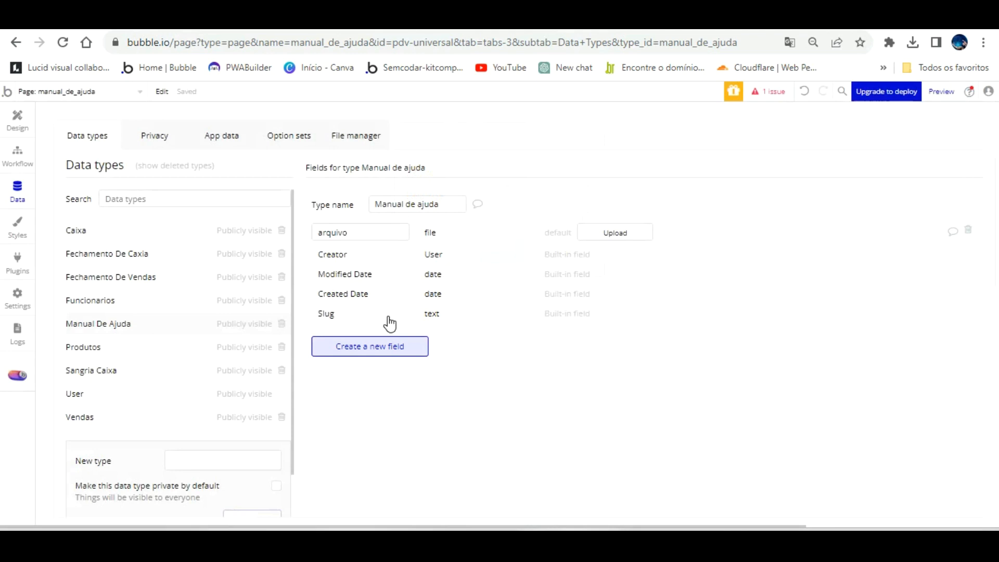
Add a text field named "nome do arquivo" to the Manual de ajuda data type
left_click(389, 344)
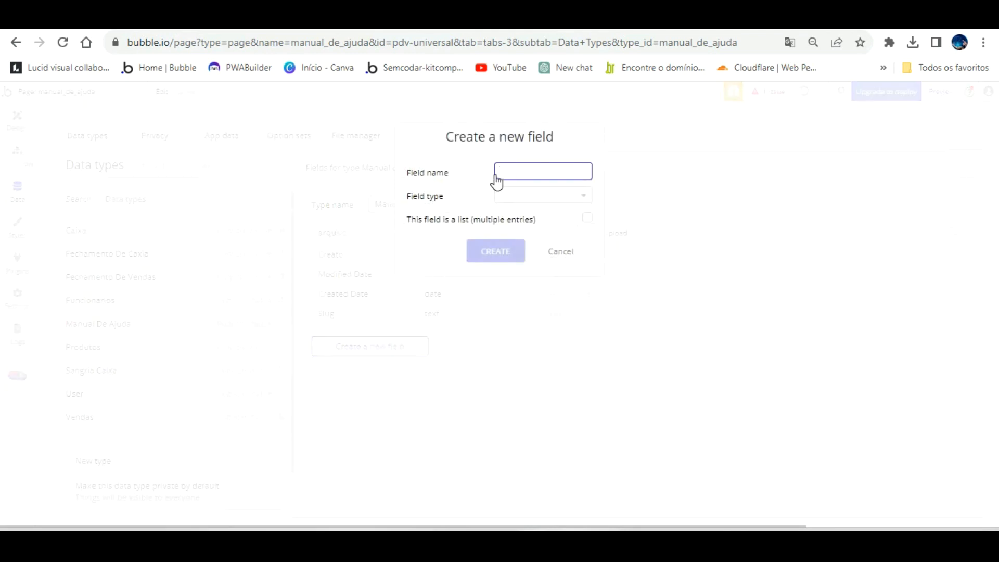
type("nome do arquivo")
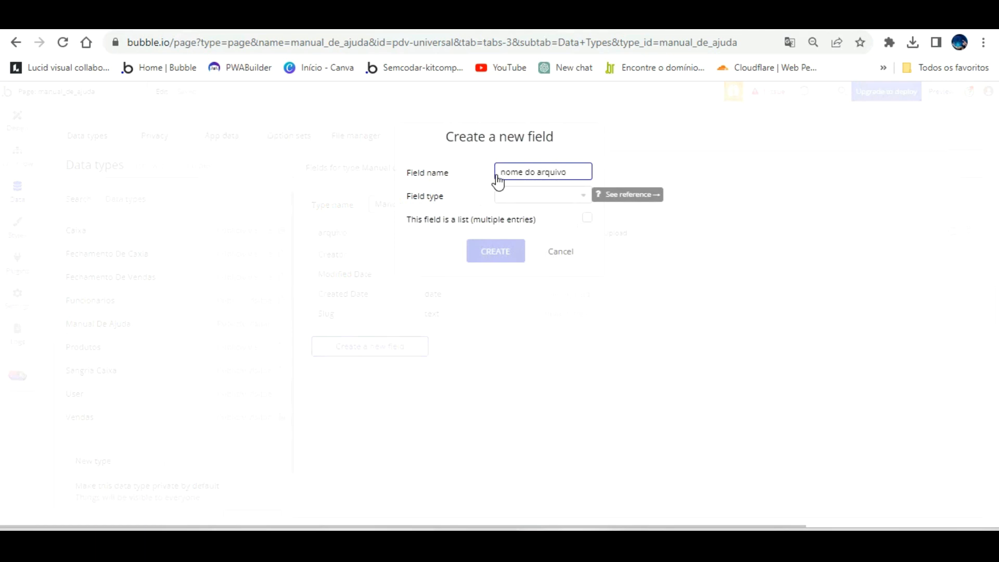
left_click(520, 195)
scroll(531, 302, "down", 3)
left_click(520, 274)
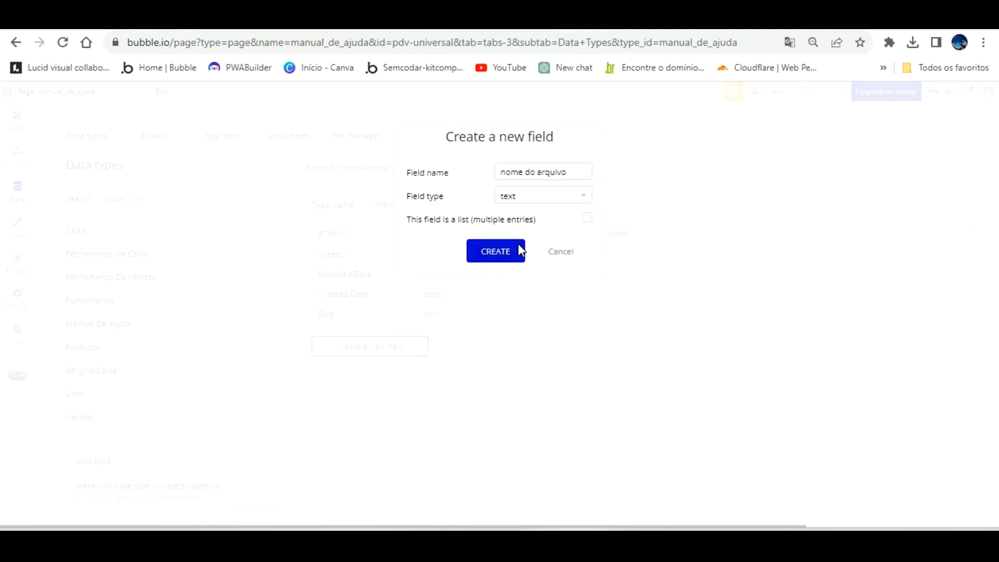
left_click(509, 248)
Add a text field named "seção de ajuda" to the Manual de ajuda data type
left_click(390, 368)
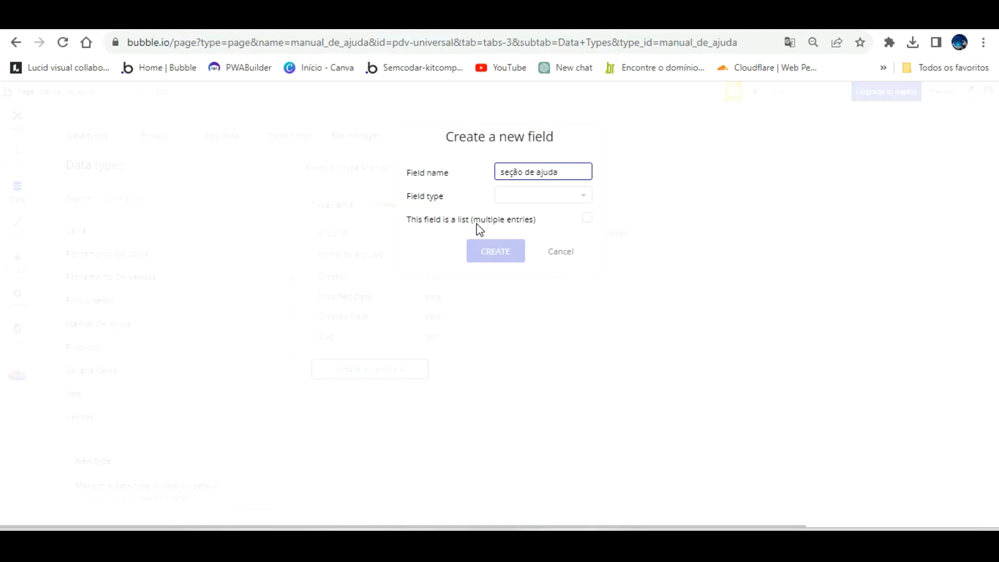
left_click(508, 196)
scroll(529, 301, "down", 4)
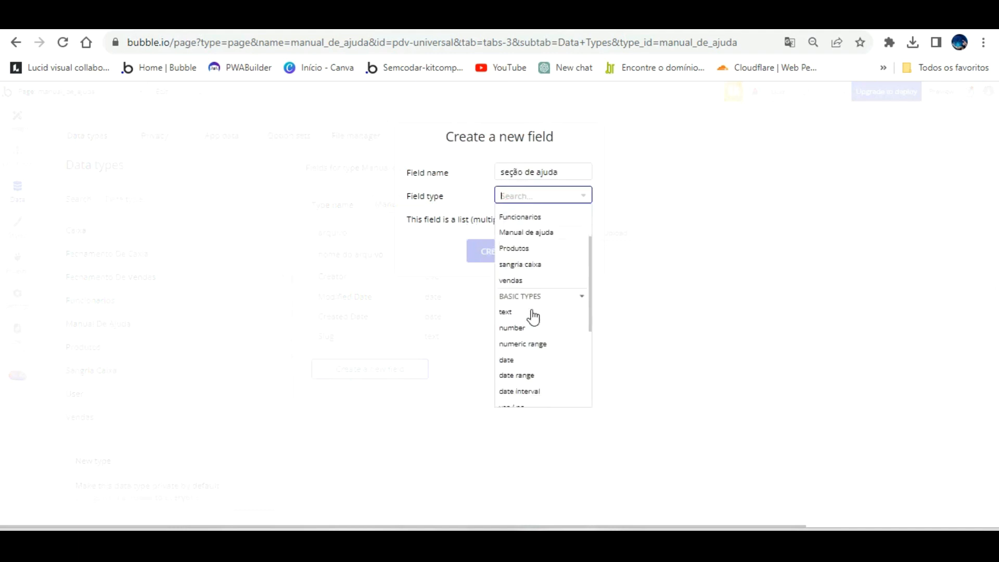
left_click(529, 273)
left_click(489, 250)
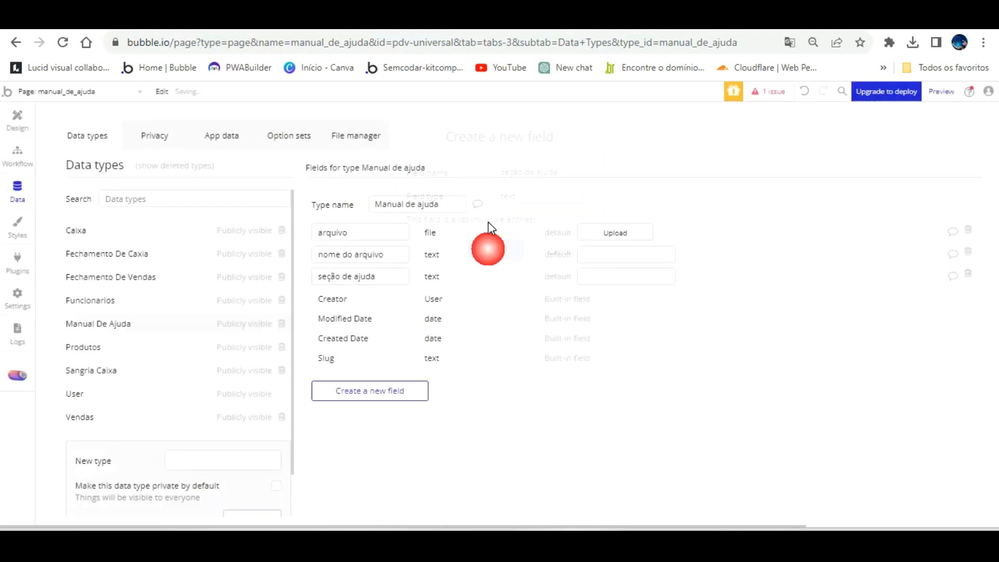
Set the repeating group's content type to Manual de ajuda and its data source to a search for Manual de ajuda
left_click(16, 118)
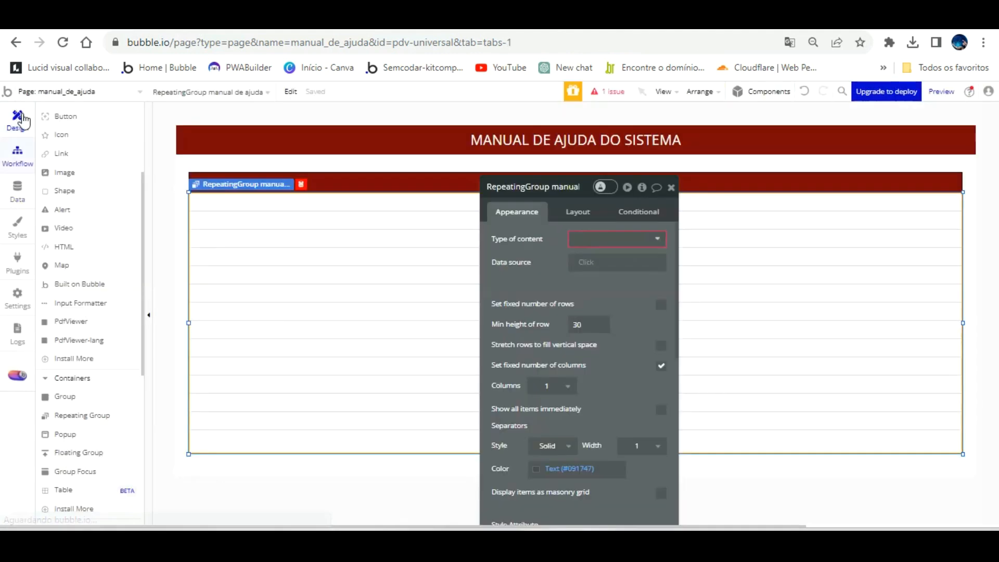
left_click(616, 239)
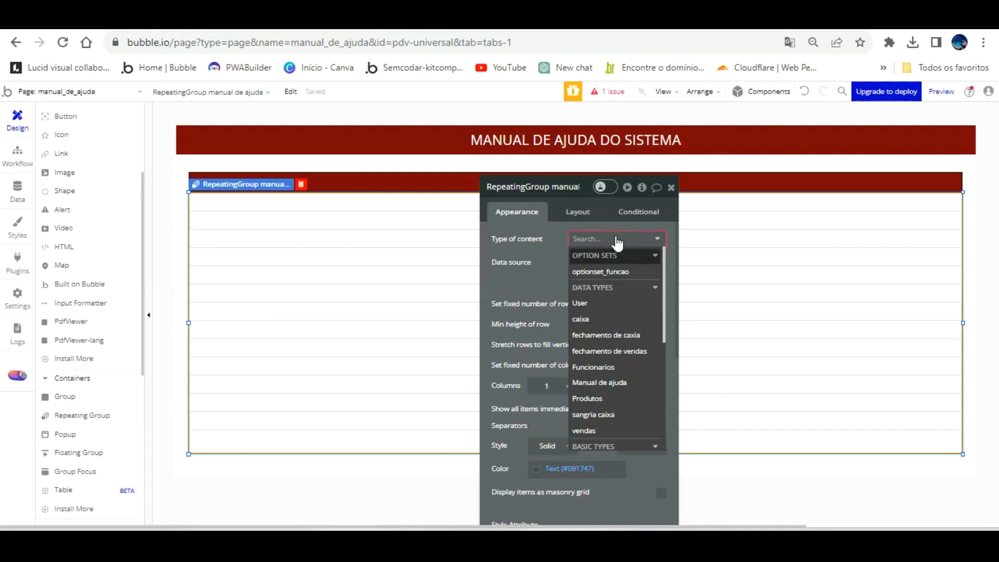
left_click(637, 382)
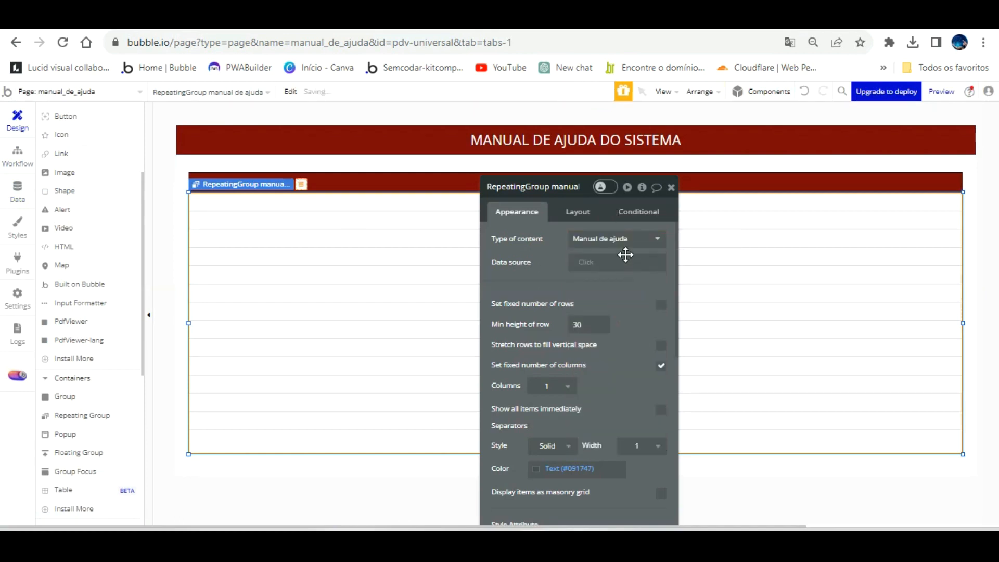
left_click(593, 261)
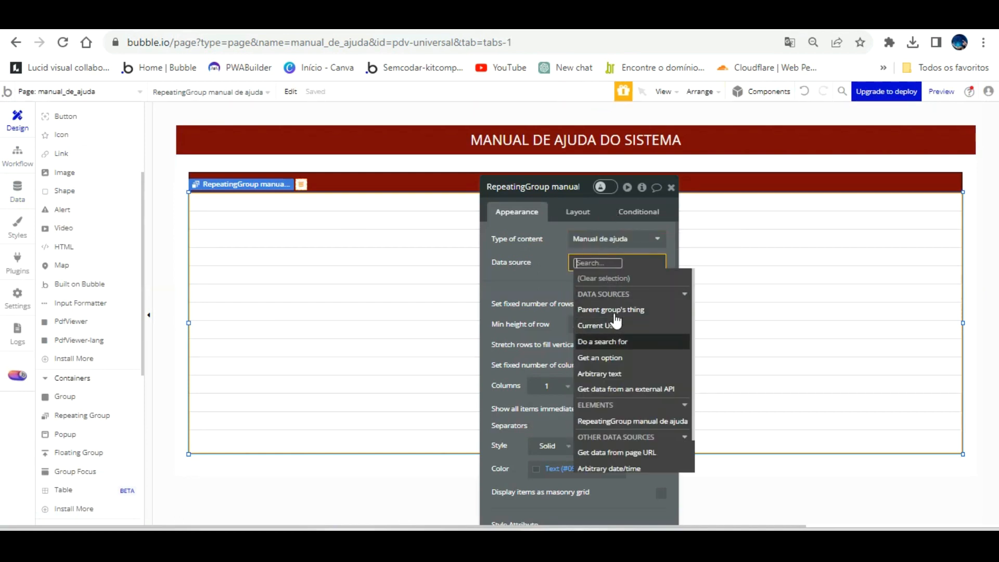
left_click(614, 312)
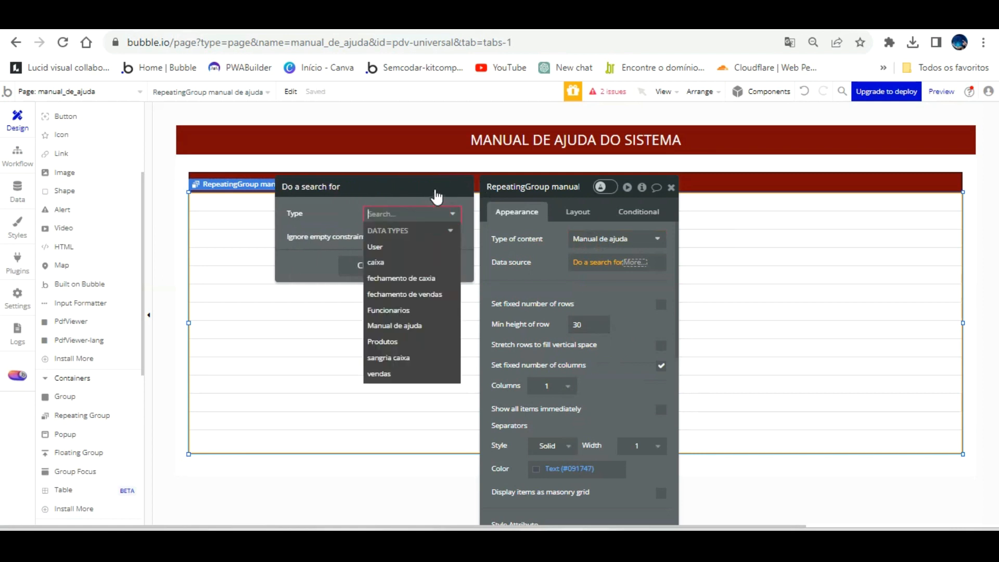
left_click(418, 325)
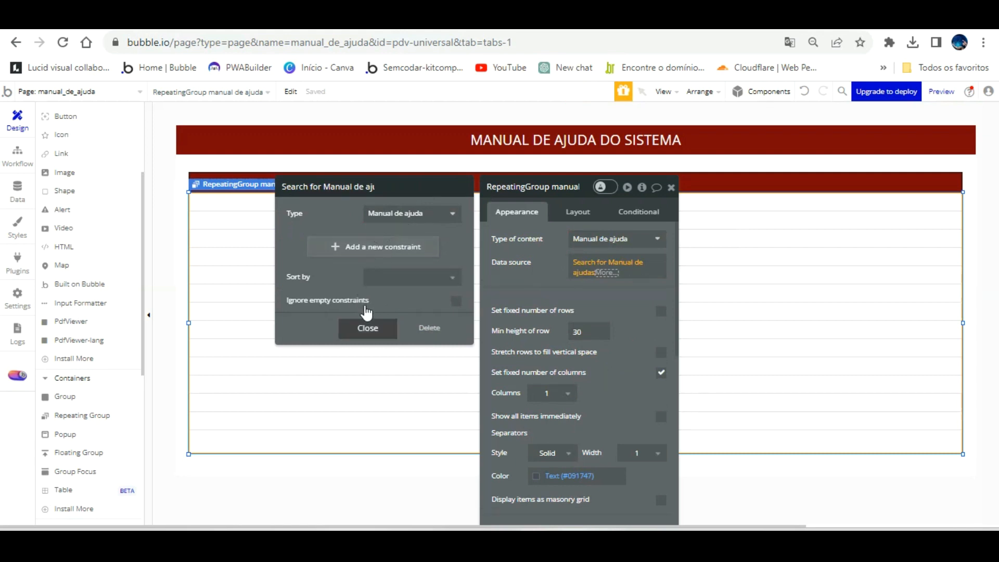
left_click(368, 328)
left_click(542, 270)
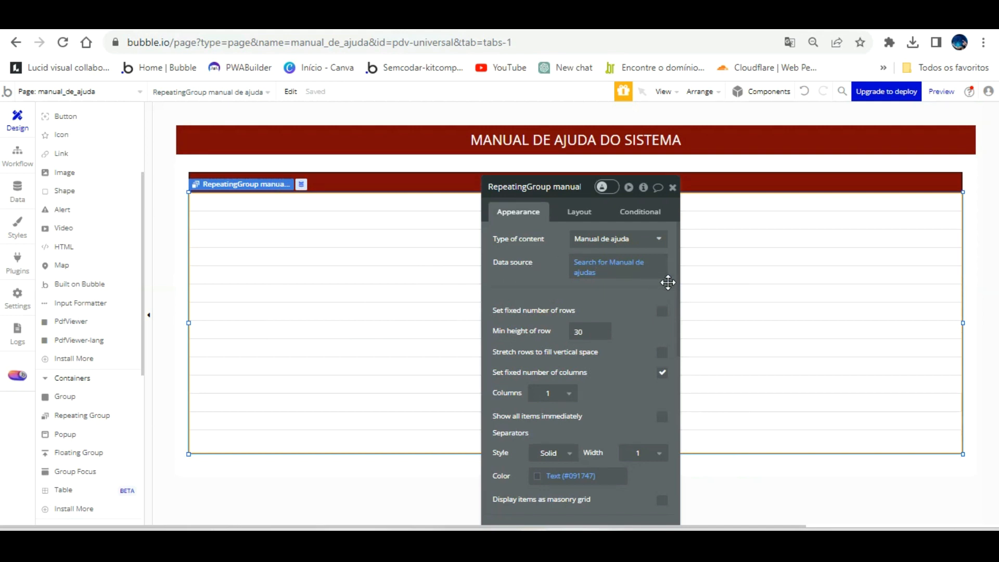
Refresh the manual_de_ajuda page preview and check how the empty table looks
left_click(306, 20)
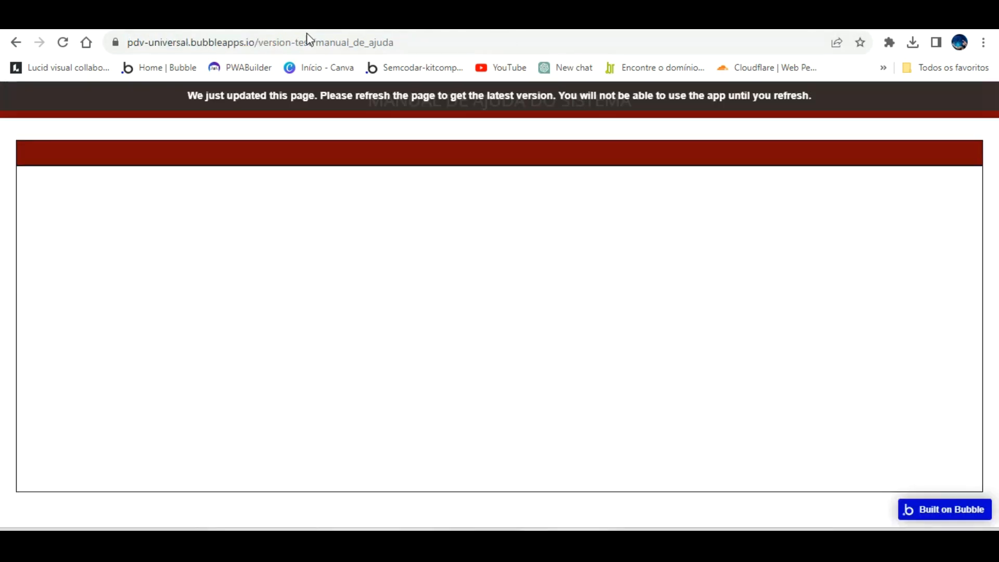
left_click(318, 95)
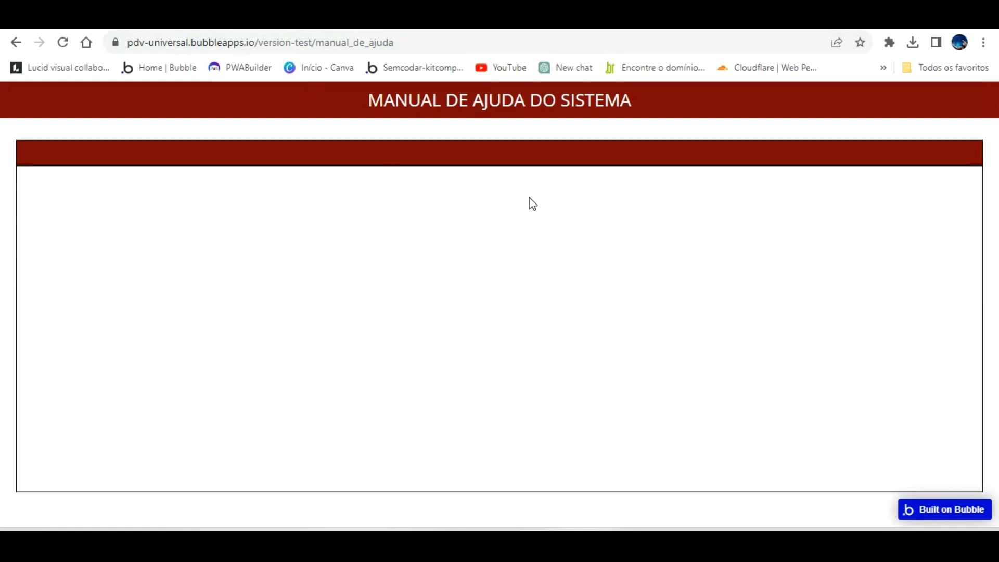
left_click(139, 22)
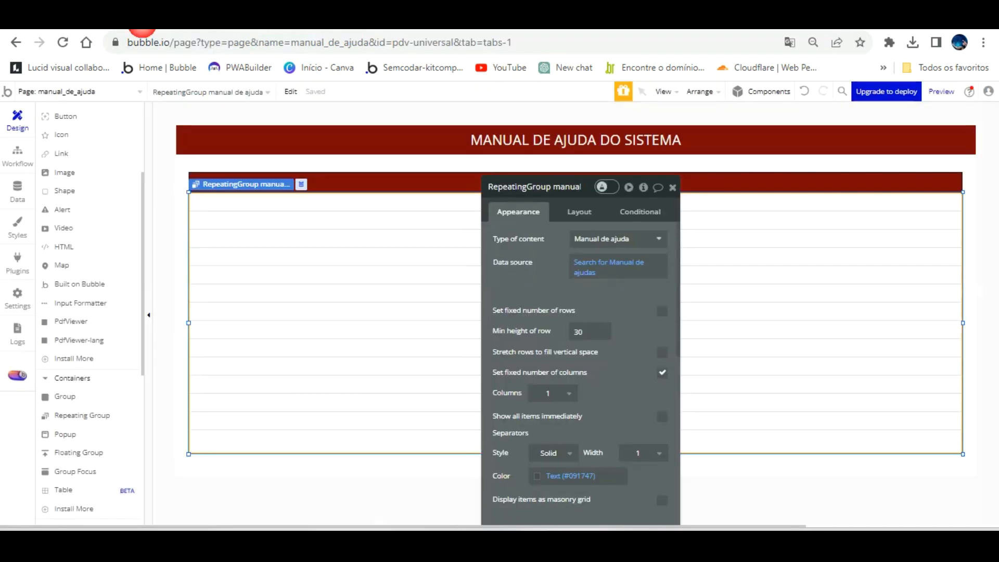
Add a small text element reading "Nº" at the left end of the red header bar above the repeating group
scroll(96, 271, "up", 5)
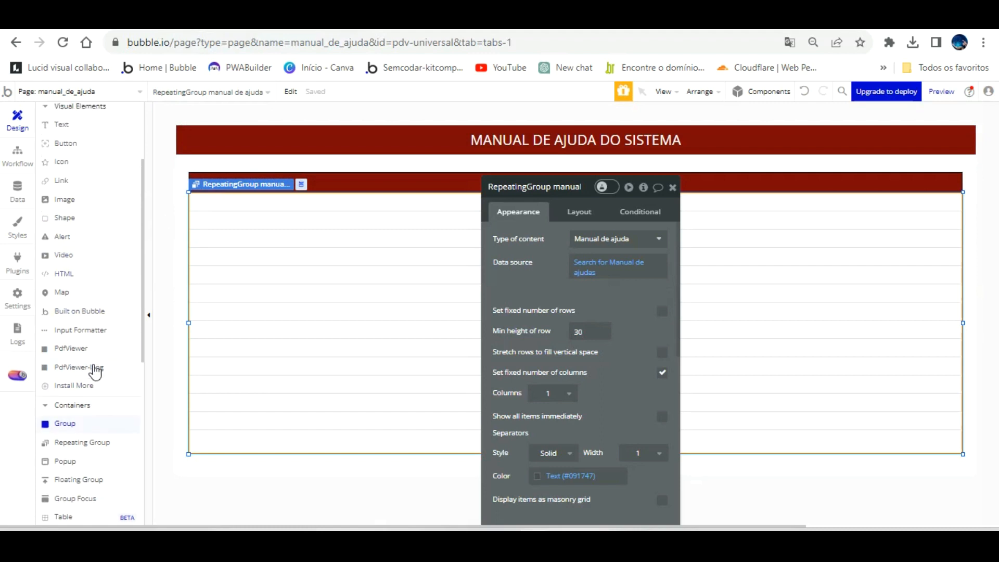
left_click(67, 242)
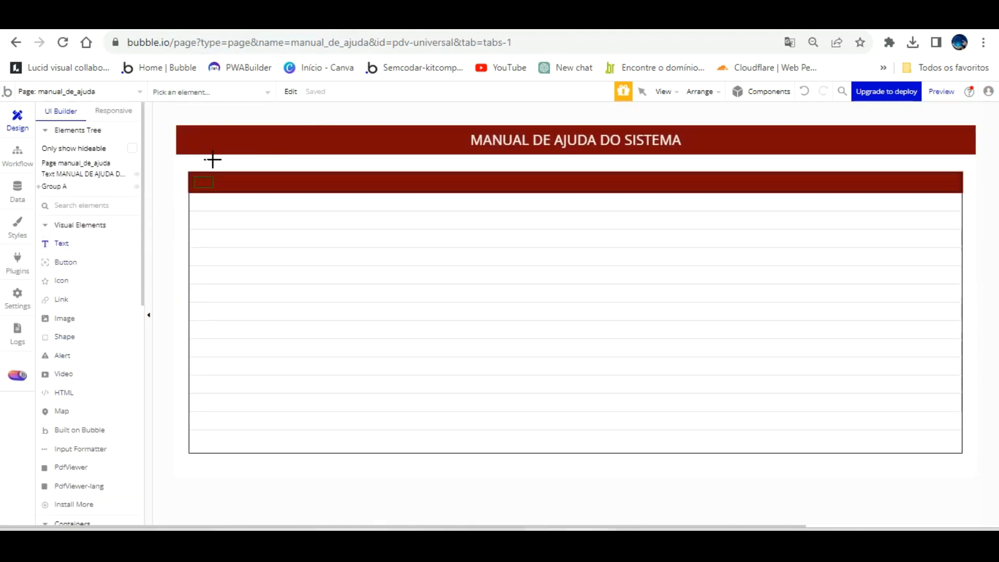
left_click_drag(193, 178, 215, 188)
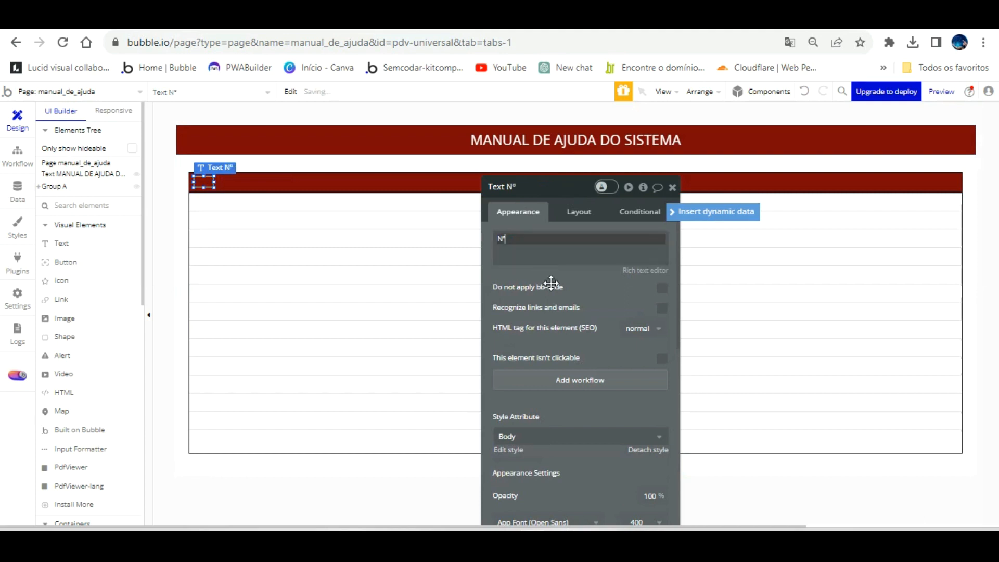
Detach the Nº text's style, centre it horizontally and set its colour to Primary contrast (#FFFFFF)
left_click(646, 449)
scroll(614, 322, "down", 5)
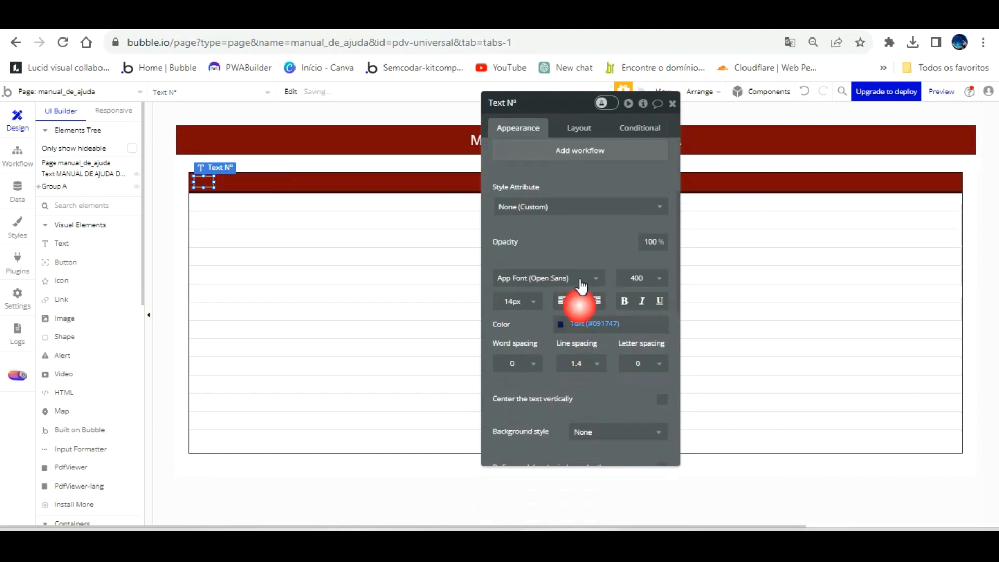
left_click(567, 325)
left_click(579, 480)
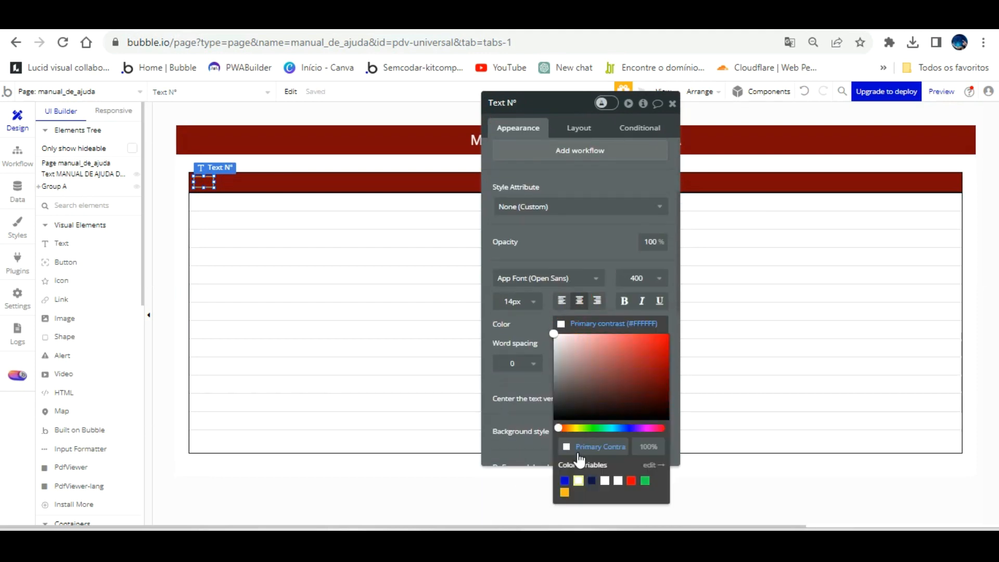
left_click(533, 310)
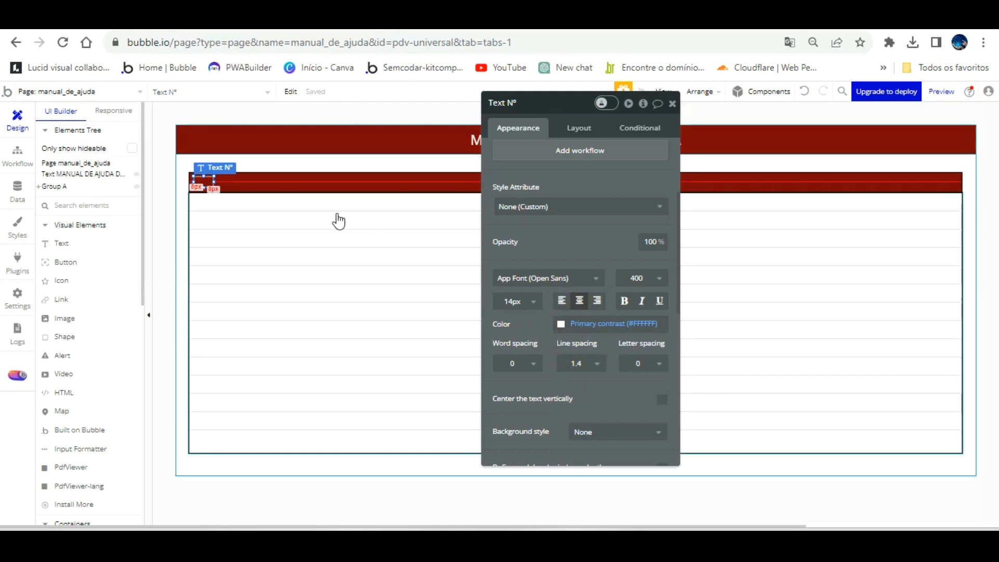
Stretch the Nº text over the header bar's full height, about 33 px, after trying a height of 30
left_click_drag(203, 161, 203, 148)
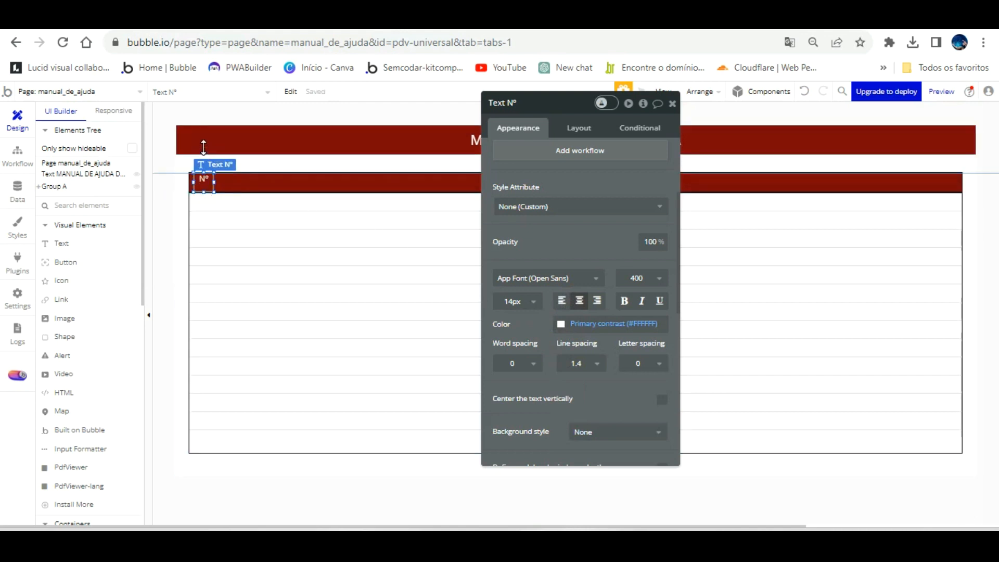
left_click(575, 128)
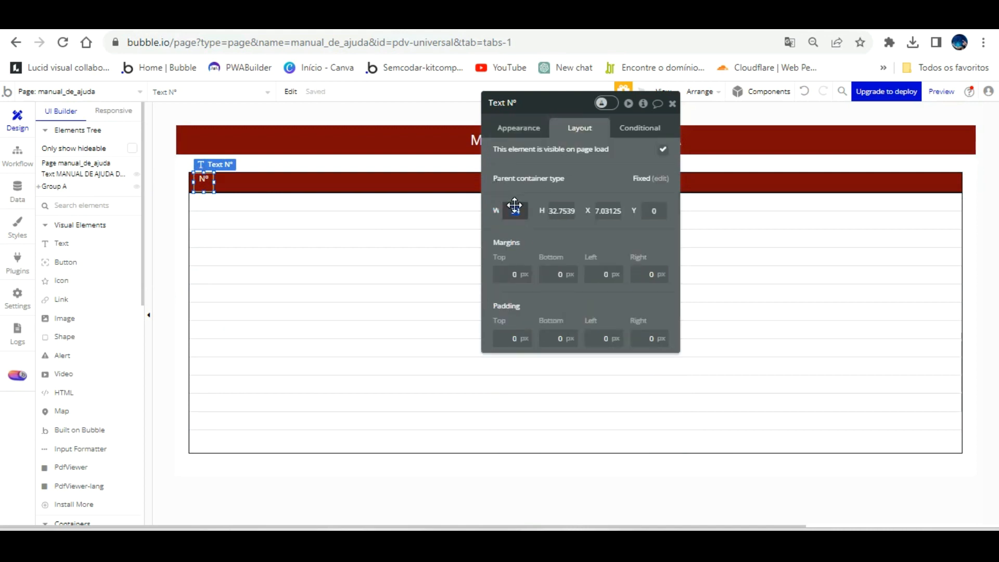
key("Tab")
type("30")
key("Return")
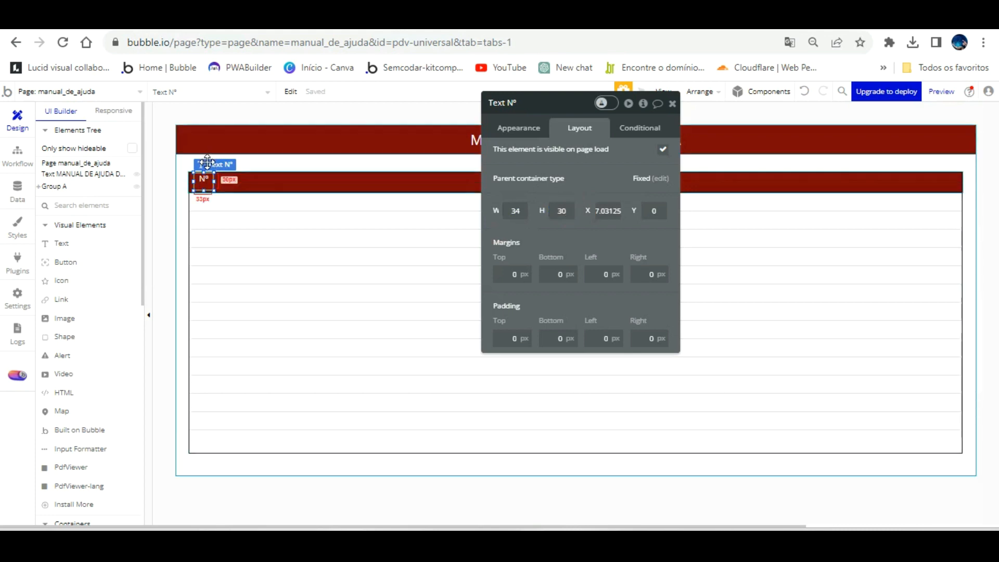
left_click(205, 190)
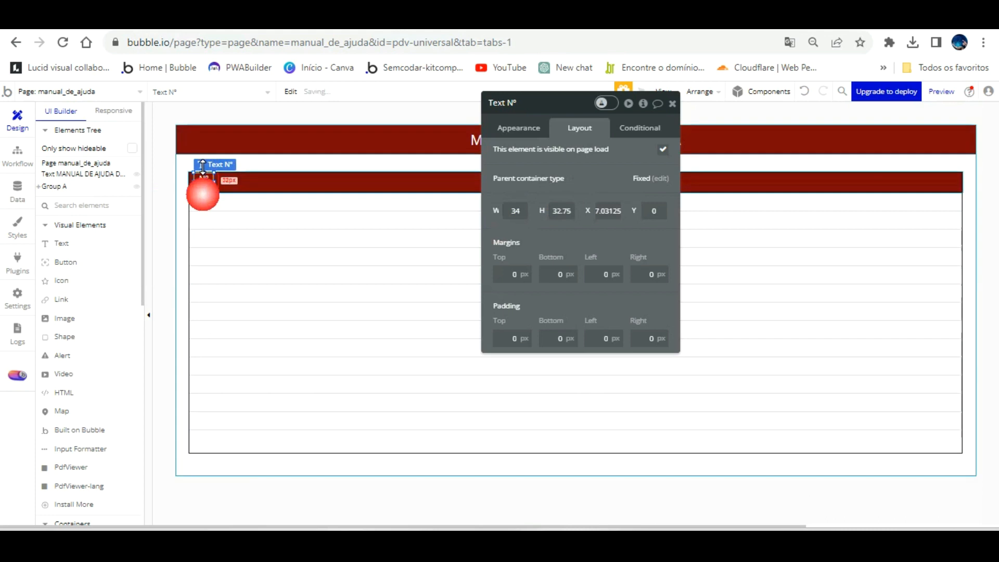
Centre the Nº text vertically and close its property editor
left_click(519, 127)
scroll(633, 324, "down", 3)
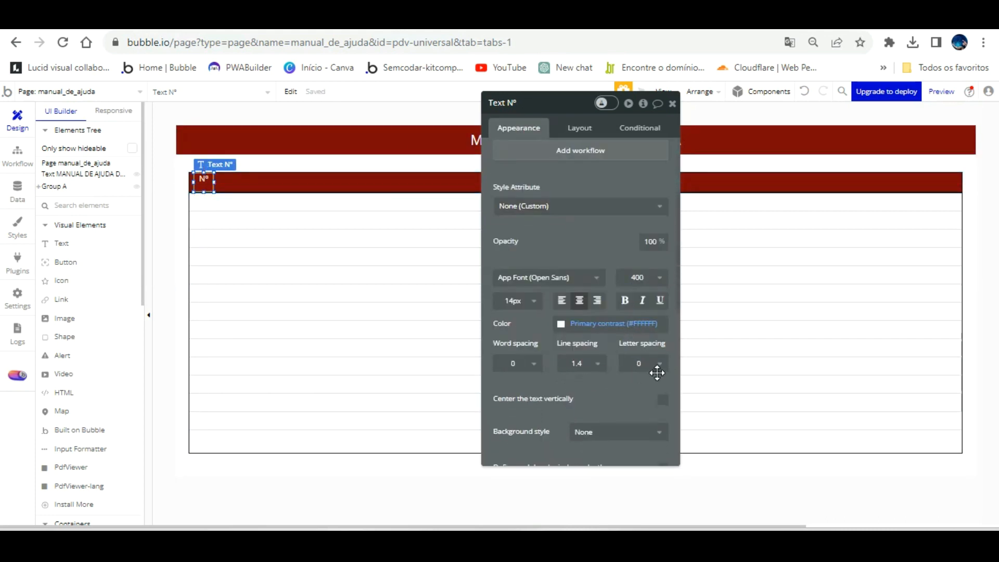
left_click(662, 399)
left_click_drag(635, 166, 649, 204)
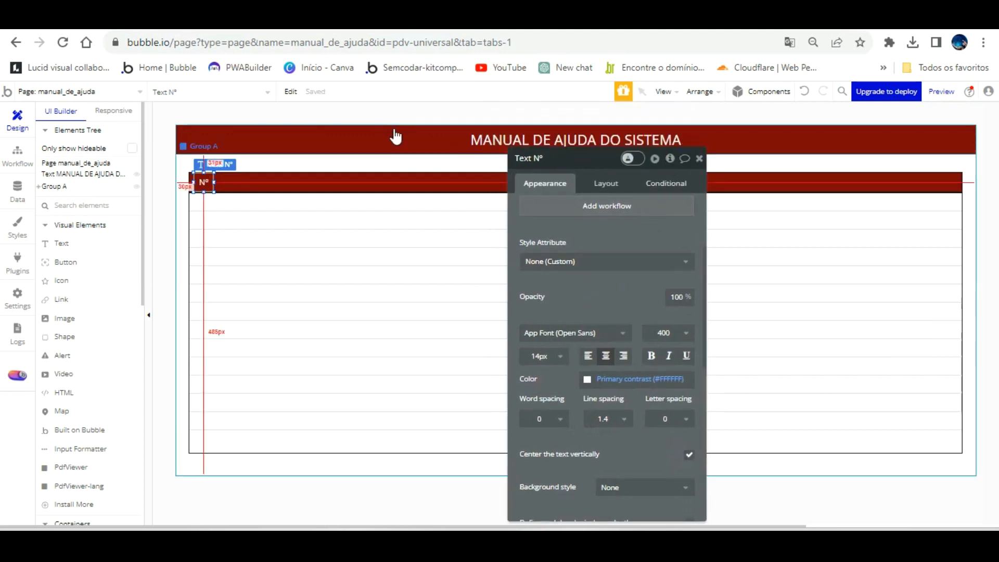
left_click(699, 158)
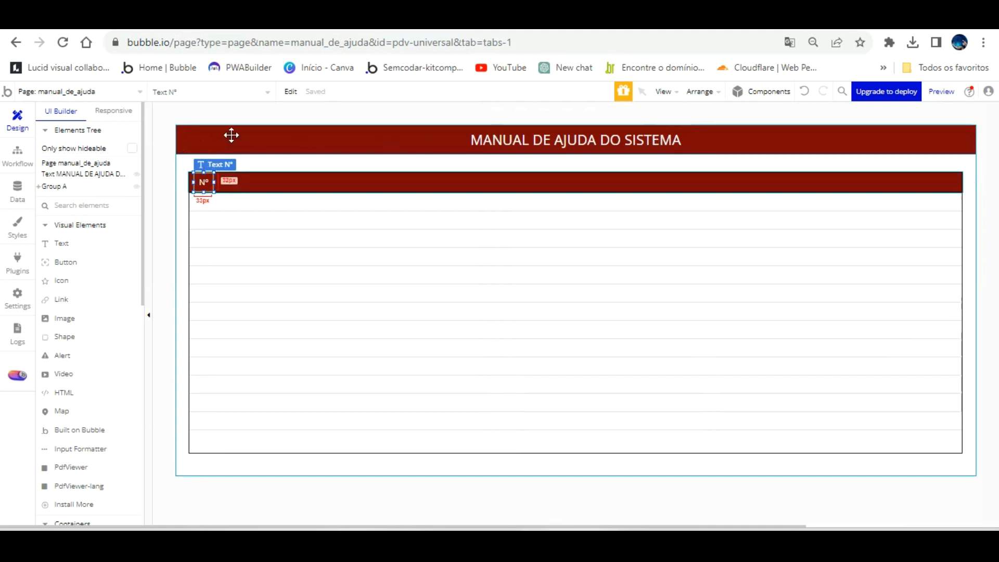
Duplicate the Nº text, place the copy to its right in the header bar and widen it to about 350 px
left_click(207, 185)
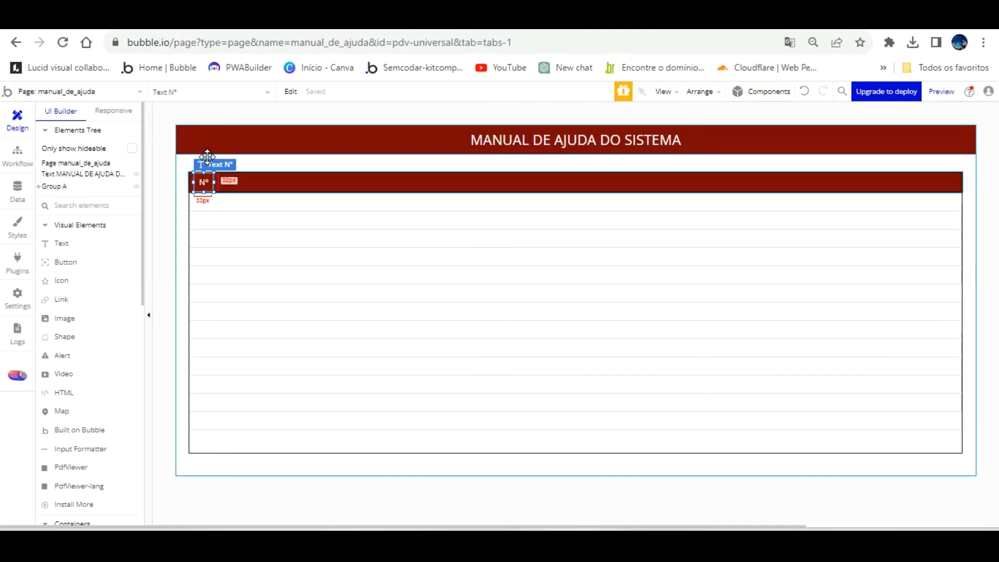
key("ctrl+v")
key("Up")
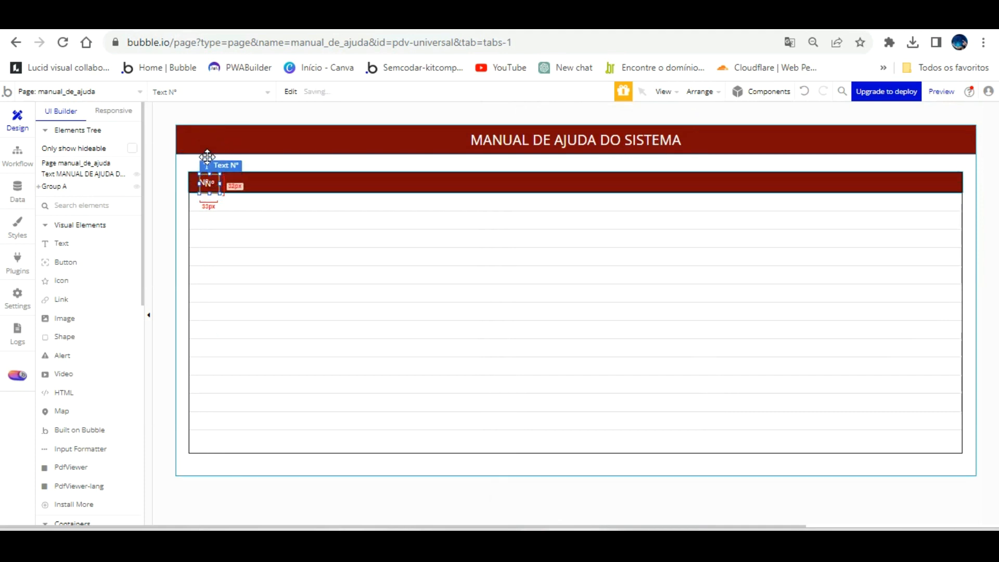
left_click_drag(207, 156, 440, 157)
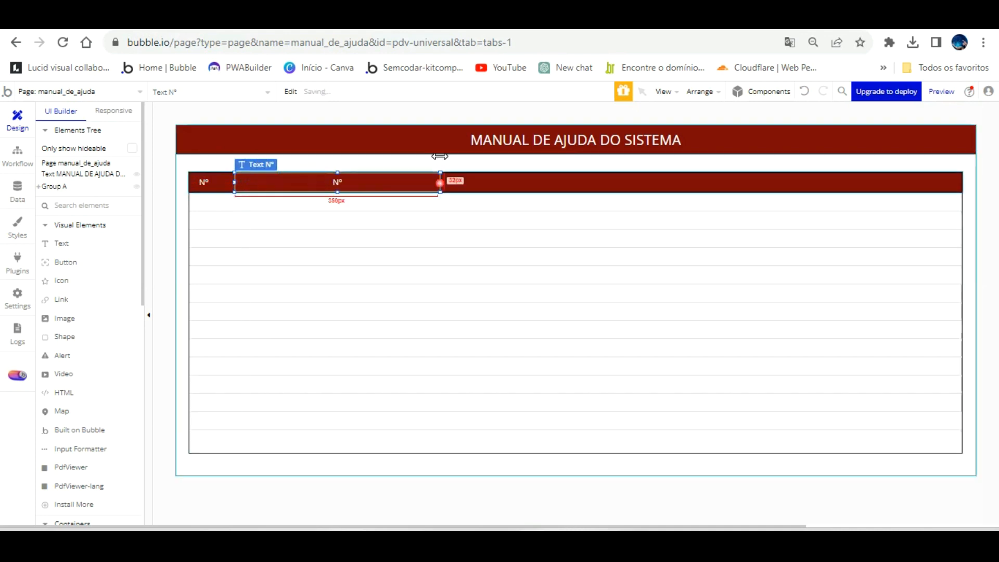
Change the copied heading's text to "Seção de Ajuda" and align it left
double_click(394, 156)
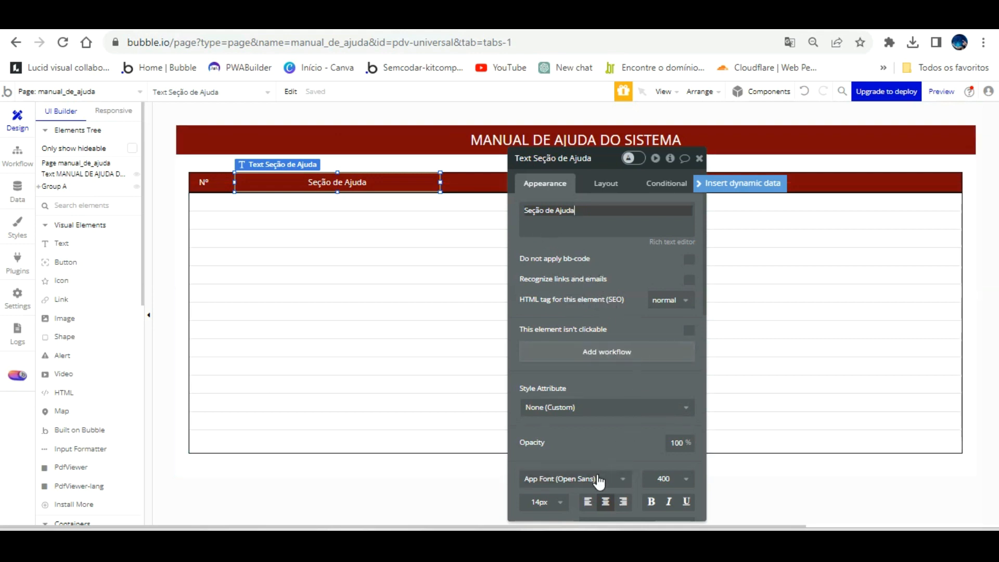
left_click(589, 500)
left_click_drag(622, 264, 592, 366)
Duplicate the Seção de Ajuda heading, move the copy near the header bar's right end and narrow it to fit its text
left_click(420, 177)
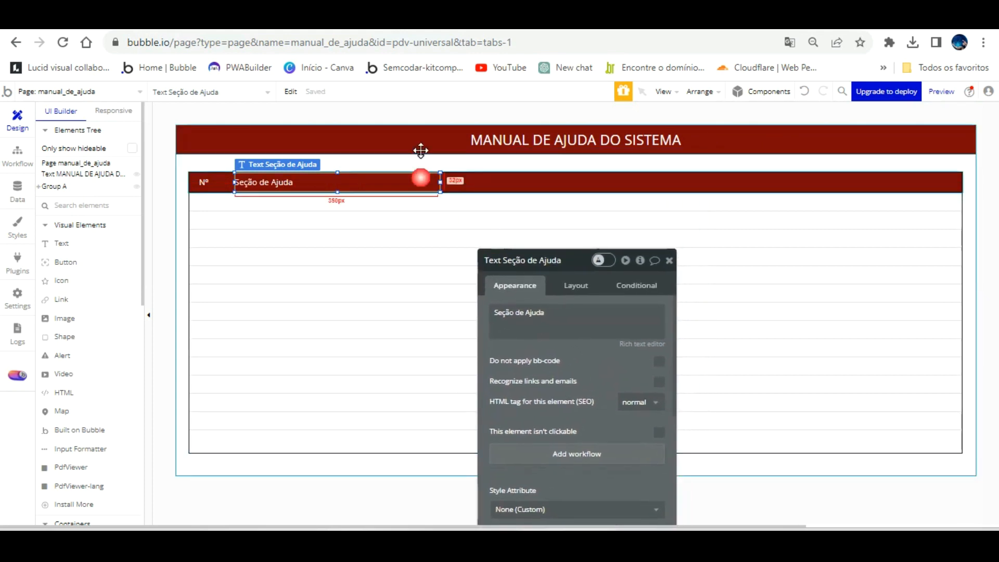
left_click_drag(420, 151, 482, 157)
key("Right")
key("Right")
key("Right")
key("Right")
key("Right")
key("Right")
key("Right")
key("Right")
key("Right")
key("Right")
key("Right")
key("Right")
key("Right")
key("Right")
key("Right")
key("Right")
key("Right")
key("Right")
key("Right")
key("Right")
key("Right")
key("Right")
key("Right")
key("Right")
key("Right")
key("Right")
key("Right")
key("Right")
key("Right")
key("Right")
key("Right")
key("Right")
key("Right")
key("Right")
key("Right")
key("Right")
key("Right")
key("Right")
key("Right")
key("Right")
key("Right")
key("Right")
key("Right")
key("Right")
key("Right")
key("Right")
key("Right")
key("Right")
key("Right")
key("Right")
key("Right")
key("Right")
key("Right")
key("Right")
key("Right")
key("Right")
key("Right")
key("Right")
key("Right")
key("Right")
key("Right")
key("Right")
key("Right")
key("Right")
key("Right")
key("Right")
key("Right")
key("Right")
key("Right")
key("Right")
key("Right")
key("Right")
key("Right")
key("Right")
key("Right")
key("Right")
key("Right")
key("Right")
key("Right")
key("Right")
key("Right")
key("Right")
key("Right")
key("Right")
key("Right")
key("Right")
key("Right")
key("Right")
key("Right")
key("Right")
key("Right")
key("Right")
key("Right")
key("Right")
key("Right")
key("Right")
key("Right")
key("Right")
key("Right")
key("Right")
key("Right")
key("Right")
key("Right")
key("Right")
key("Right")
key("Right")
key("Right")
key("Right")
key("Right")
key("Right")
key("Right")
key("Right")
key("Right")
key("Right")
key("Right")
key("Right")
key("Right")
key("Right")
key("Right")
key("Right")
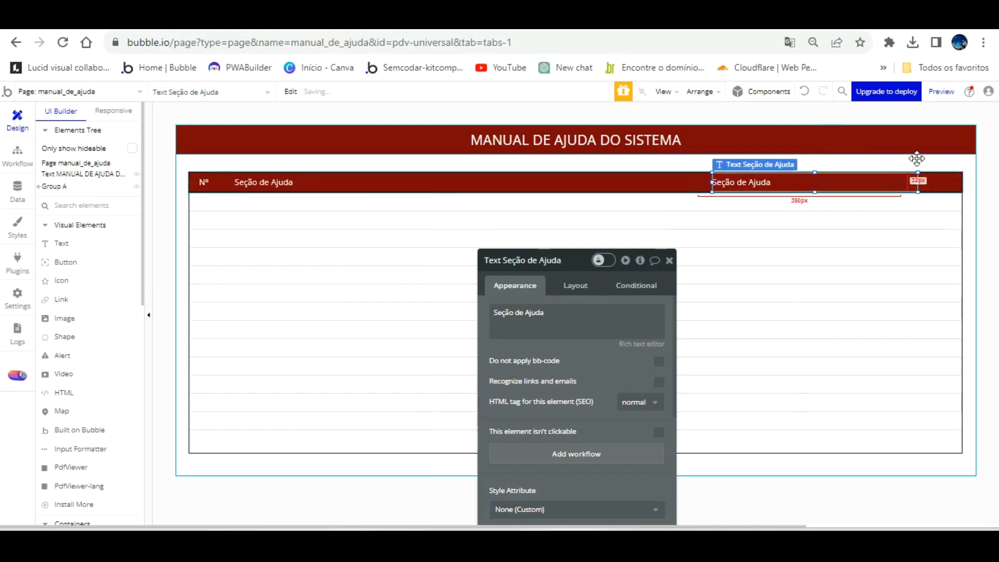
left_click_drag(916, 158, 779, 157)
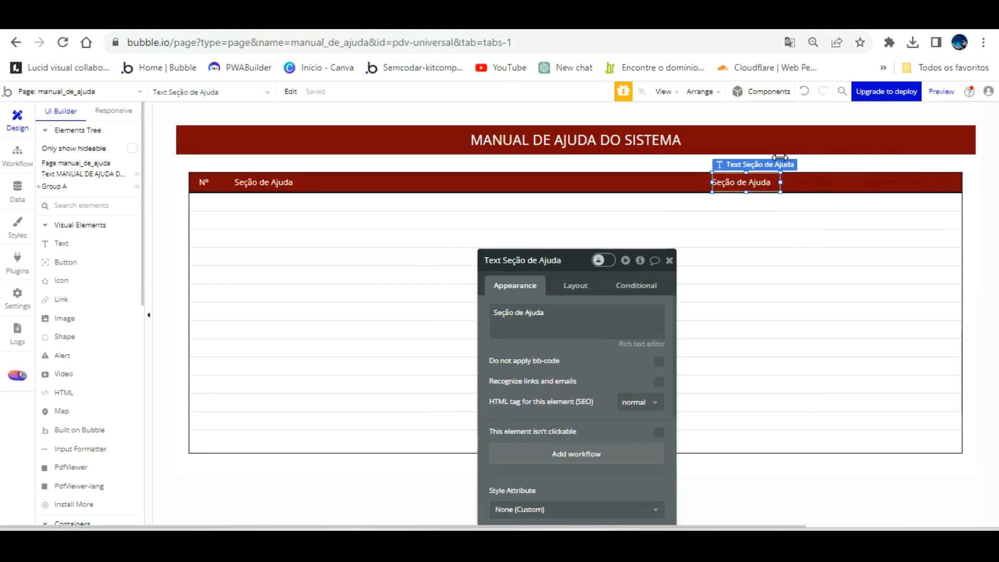
Change the copied heading's text to "Visualizar" and centre-align it
triple_click(558, 319)
type("Visu")
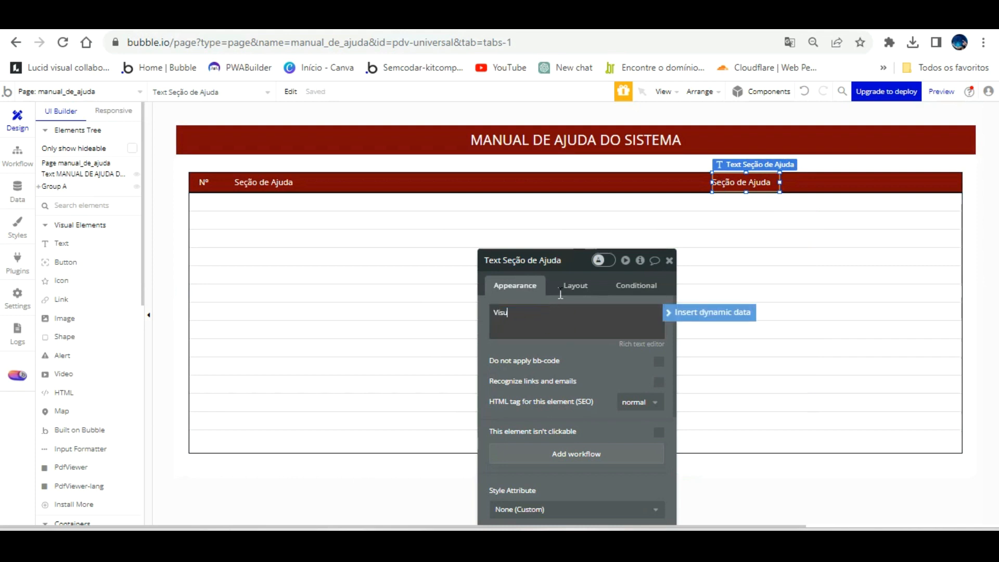
type("laizar")
left_click(539, 267)
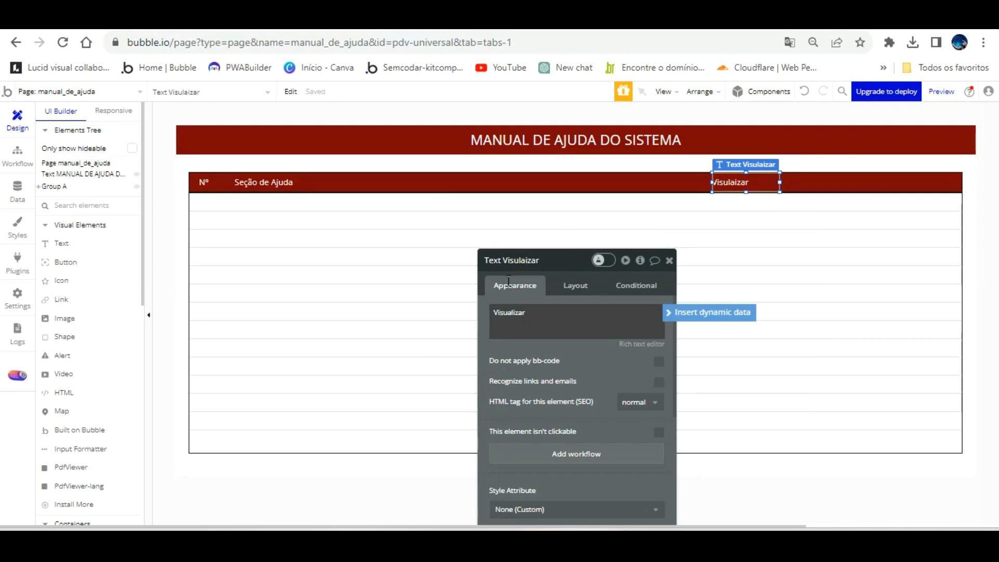
scroll(624, 433, "down", 1)
scroll(624, 433, "down", 3)
left_click(575, 457)
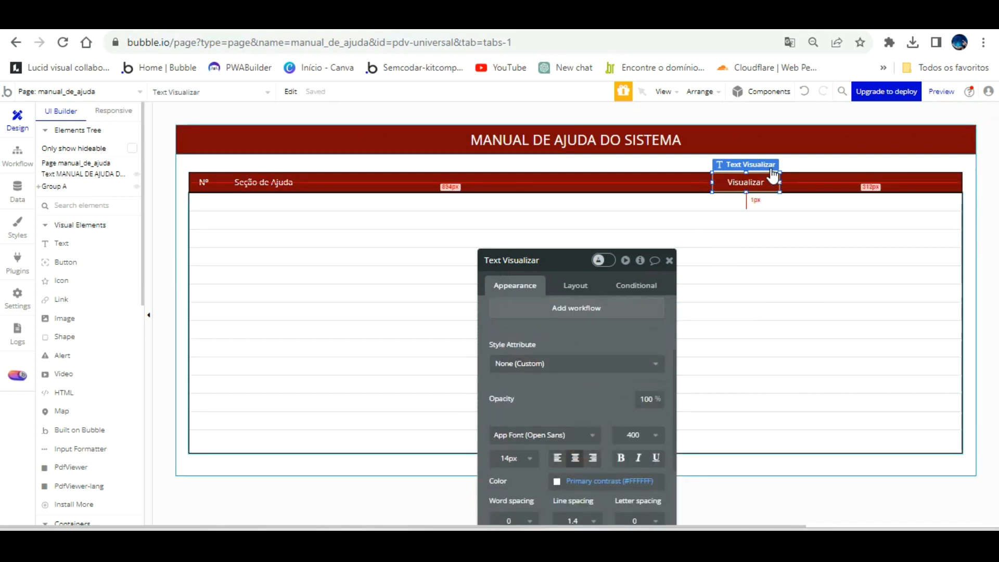
Move the Visualizar heading further right along the header bar, leaving room for one more heading beside it
left_click_drag(763, 155, 805, 186)
key("Right")
key("Right")
key("Right")
key("Right")
key("Right")
key("Right")
key("Right")
key("Right")
key("Right")
key("Right")
key("Right")
key("Right")
key("Right")
key("Right")
key("Right")
key("Right")
key("Right")
key("Right")
key("Right")
key("Right")
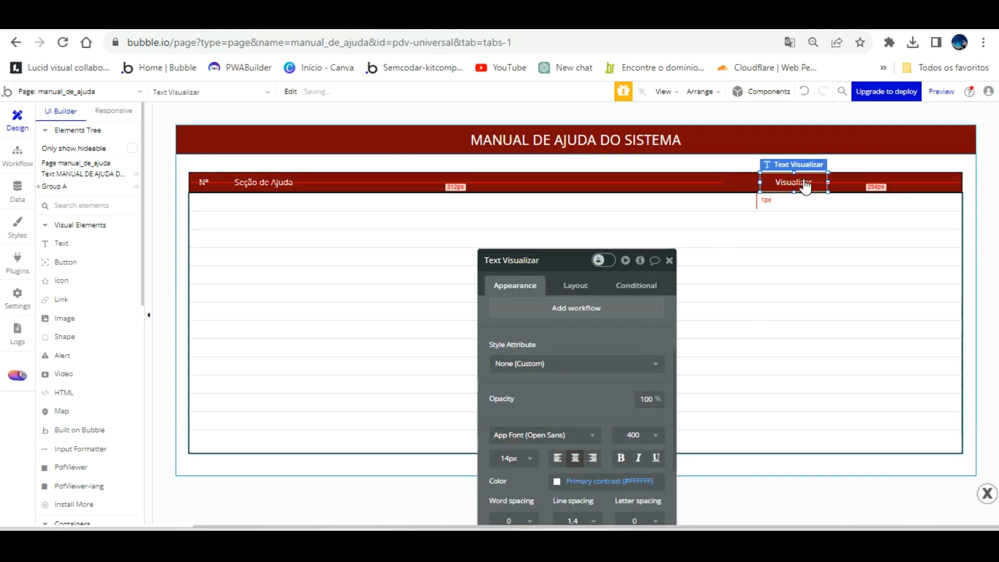
key("Right")
key("Right")
key("Right")
key("Right")
key("Right")
key("Right")
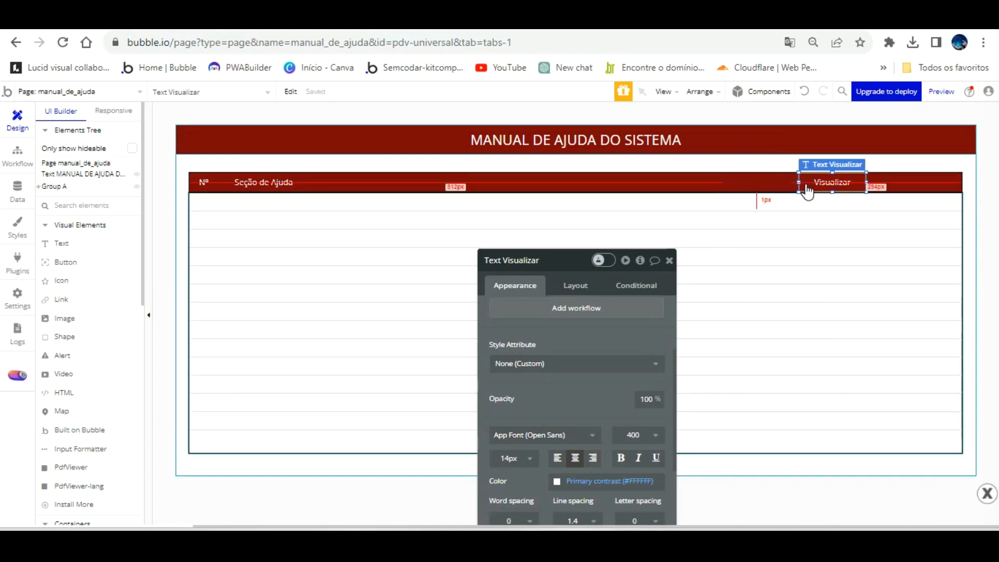
Duplicate the Visualizar heading and place the copy level with it, just to its right in the header bar
key("ctrl+v")
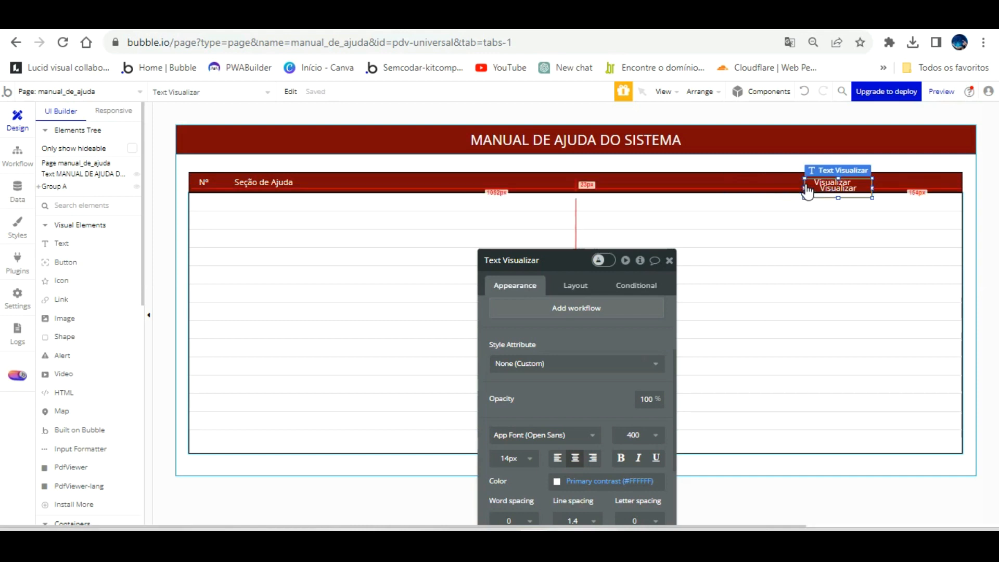
key("Up")
key("Up")
key("Up")
key("Up")
key("Up")
key("Right")
key("Right")
key("Right")
key("Right")
key("Right")
key("Right")
key("Right")
key("Right")
key("Right")
key("Right")
key("Right")
key("Right")
key("Right")
key("Right")
key("Right")
key("Right")
key("Right")
key("Right")
key("Right")
key("Right")
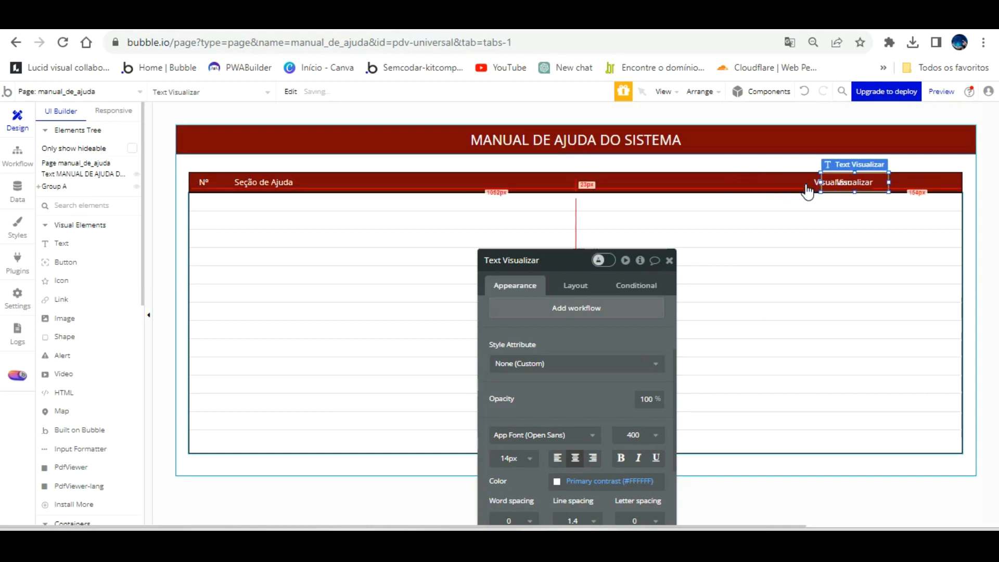
key("Right")
key("Right")
key("Right")
key("Right")
key("Right")
key("Right")
key("Right")
key("Right")
key("Right")
key("Right")
key("Right")
key("Right")
key("Right")
key("Right")
key("Right")
key("Right")
key("Right")
key("Right")
key("Right")
key("Right")
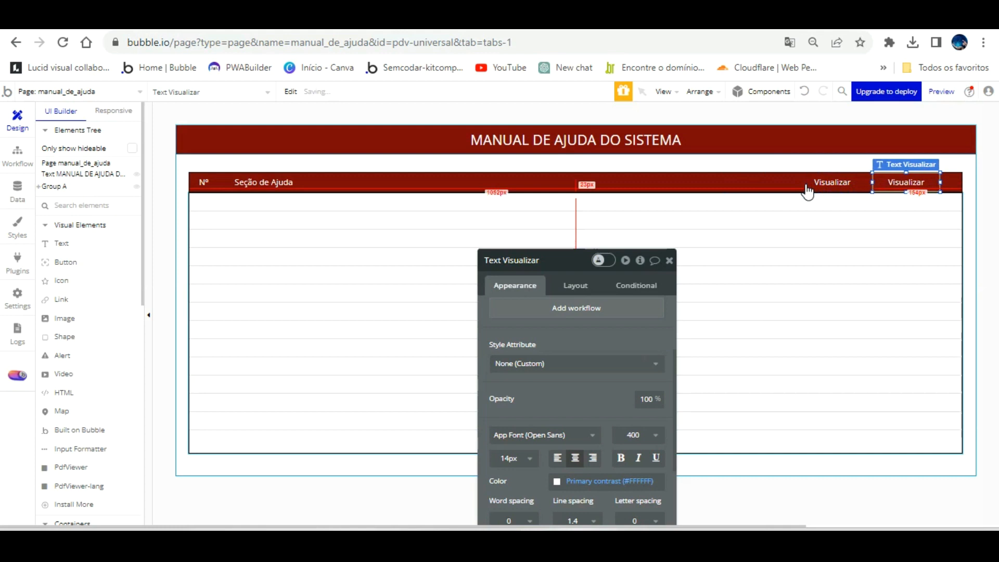
Change the rightmost heading's text to "Download"
scroll(576, 348, "up", 3)
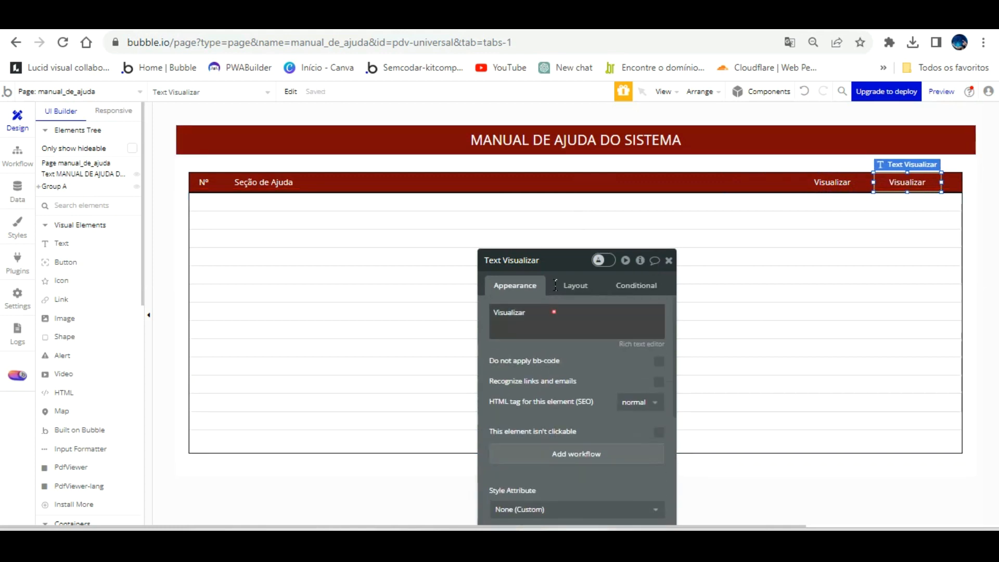
double_click(554, 312)
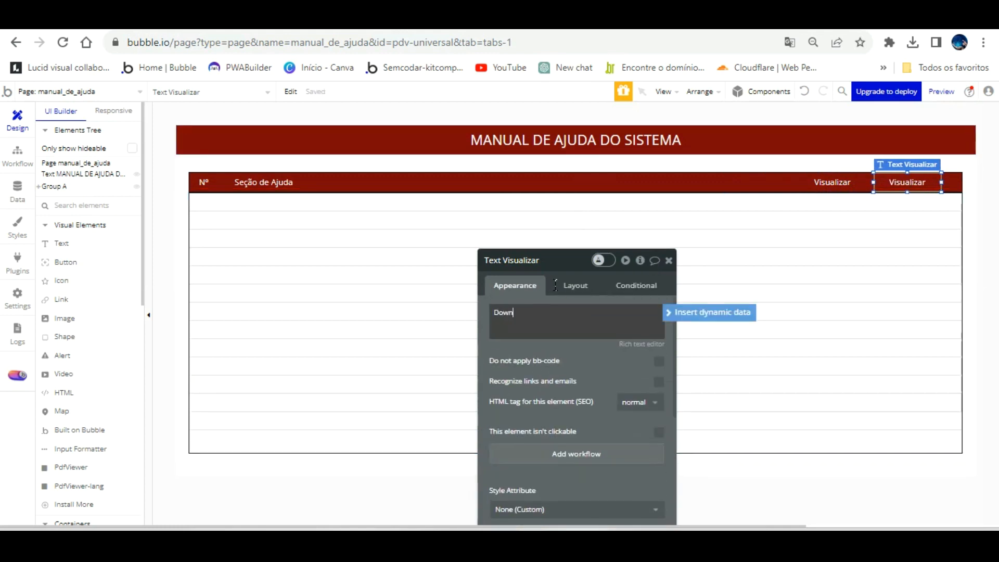
left_click(602, 383)
left_click(872, 274)
left_click(911, 185)
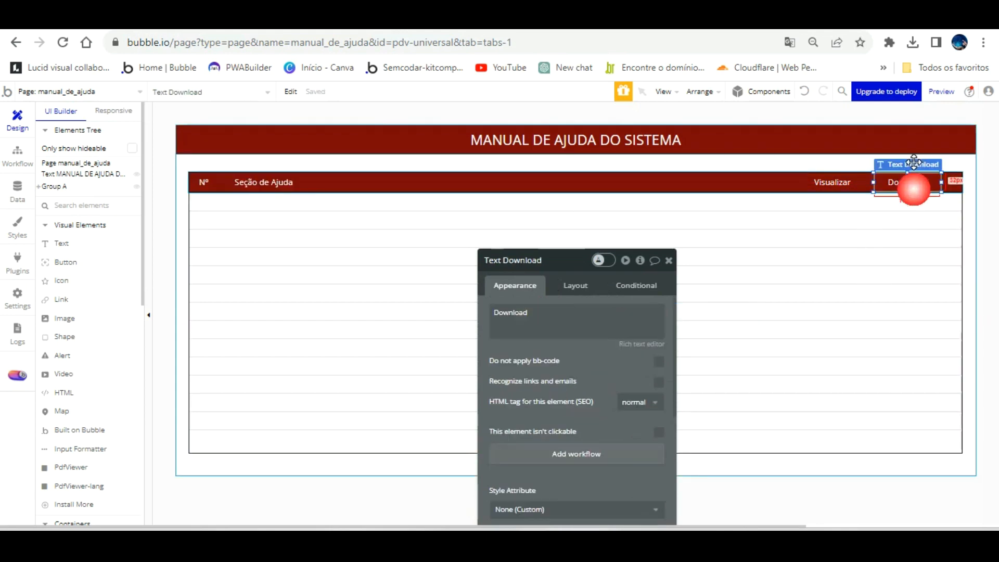
Narrow the Download heading and set its width to 90 px
left_click_drag(940, 155, 925, 156)
left_click(553, 294)
left_click(516, 367)
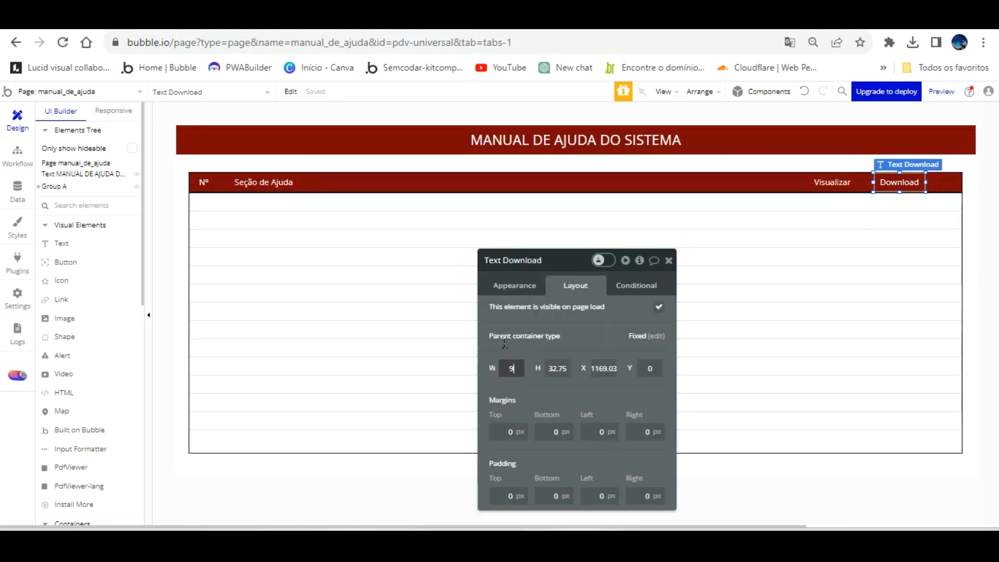
type("90")
Set the Visualizar heading's width to 90 px
left_click(830, 181)
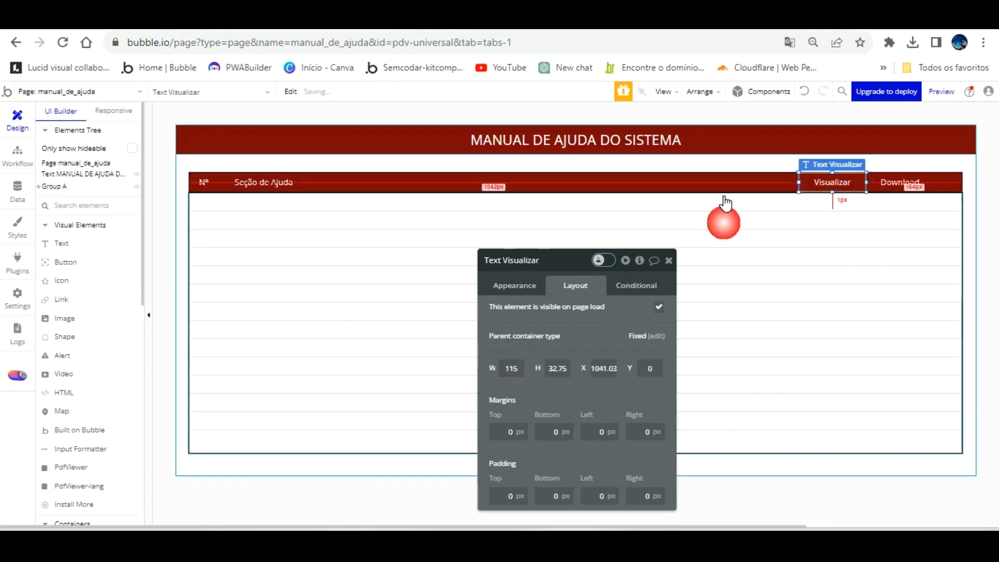
left_click_drag(525, 368, 474, 366)
type("60")
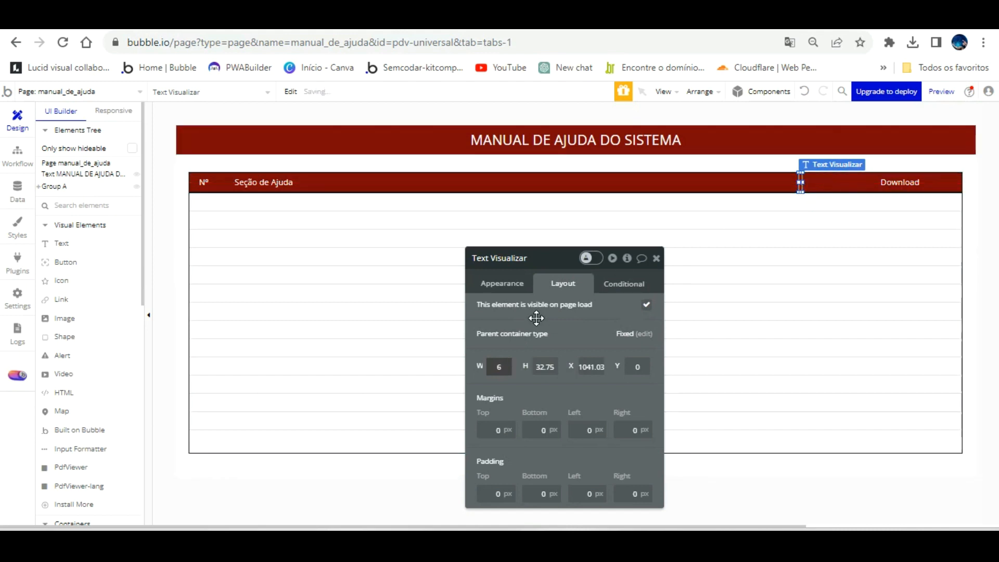
left_click_drag(507, 367, 466, 367)
type("90")
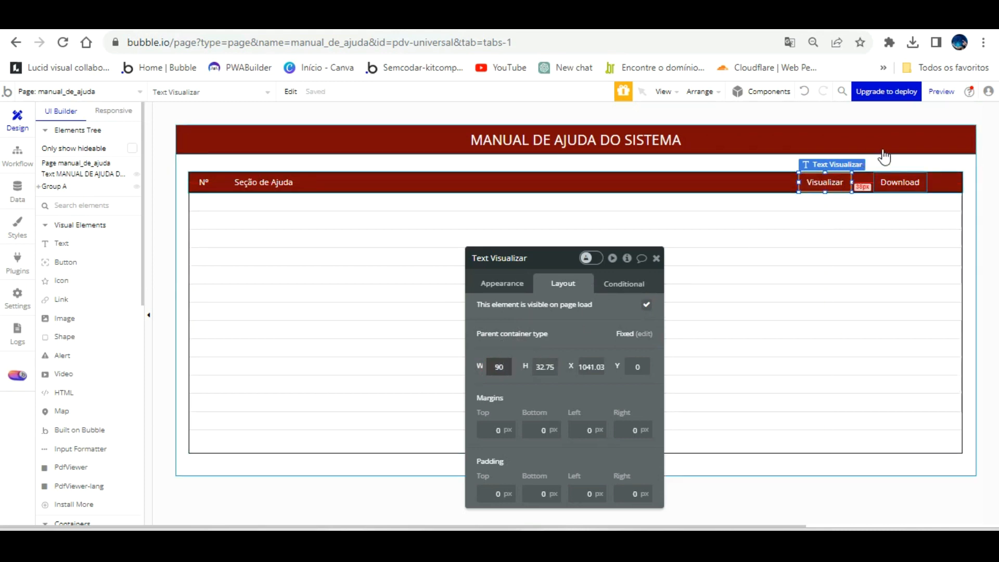
Shift the Download and Visualizar headings slightly right towards the header bar's end and close the property editor
left_click(894, 181)
left_click_drag(890, 179, 909, 182)
left_click(836, 177)
left_click_drag(836, 161, 856, 162)
left_click(764, 199)
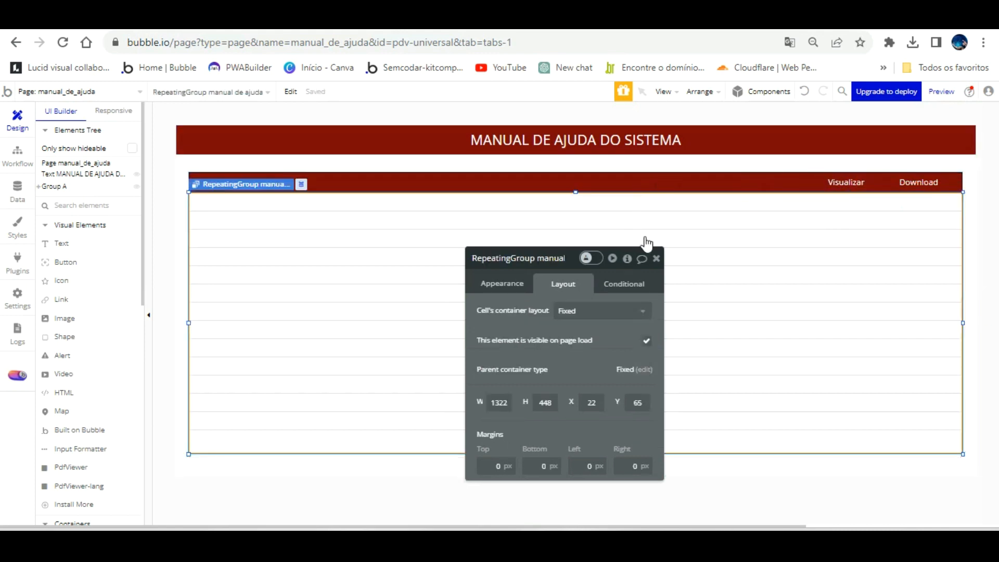
left_click(656, 258)
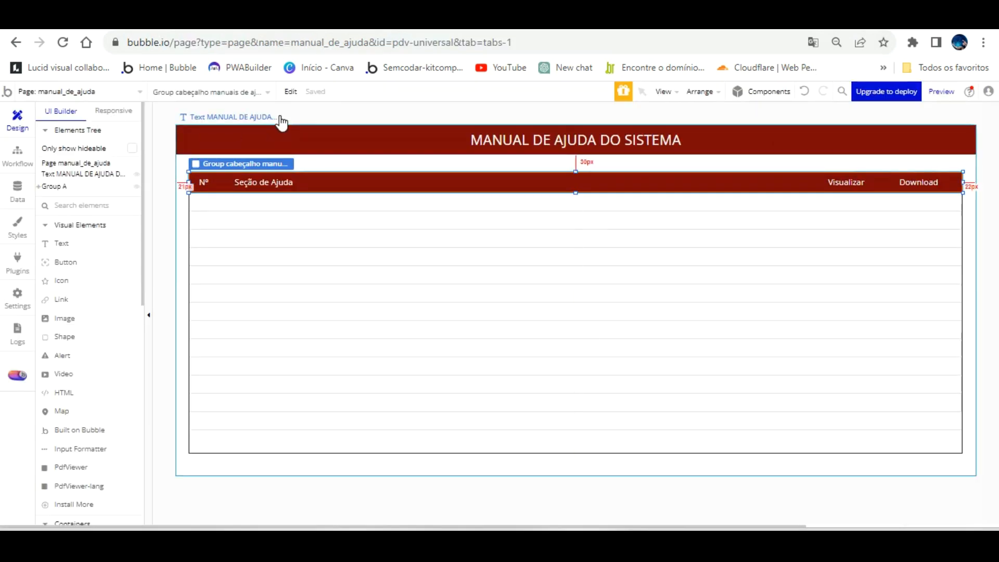
Set the MANUAL DE AJUDA DO SISTEMA title's width to 1322 px and centre it horizontally on the page
double_click(281, 130)
left_click(560, 283)
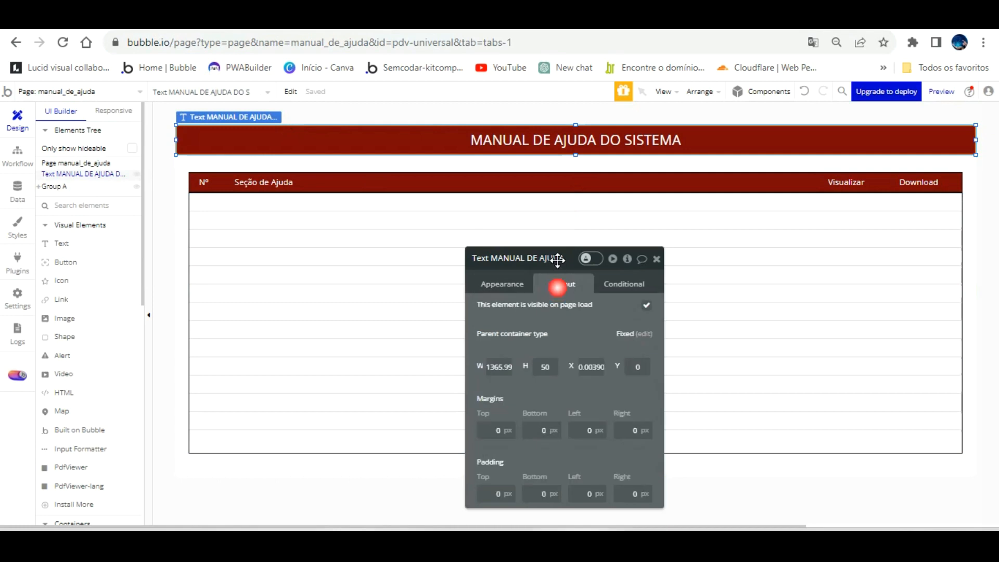
left_click_drag(489, 367, 542, 367)
type("1132")
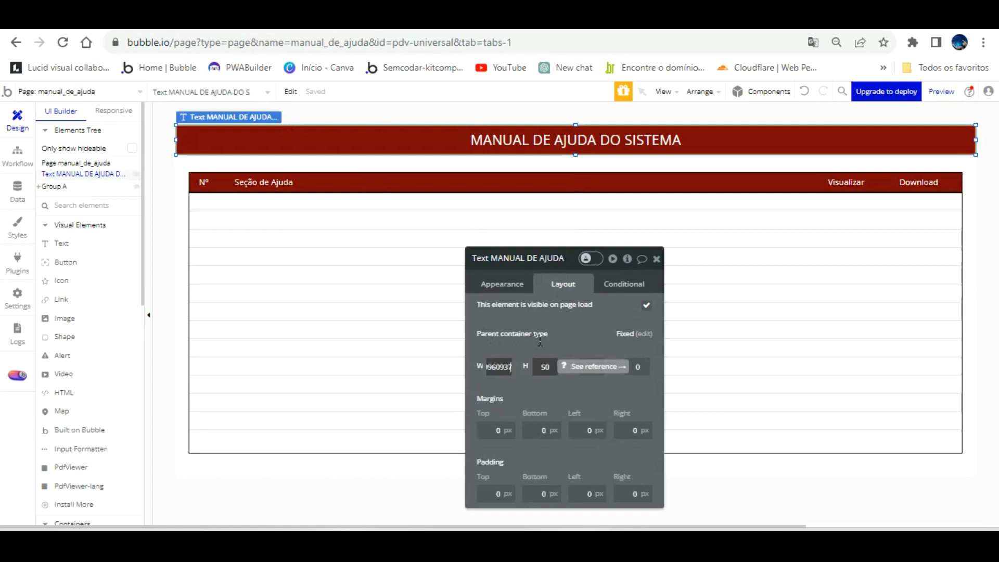
left_click(538, 337)
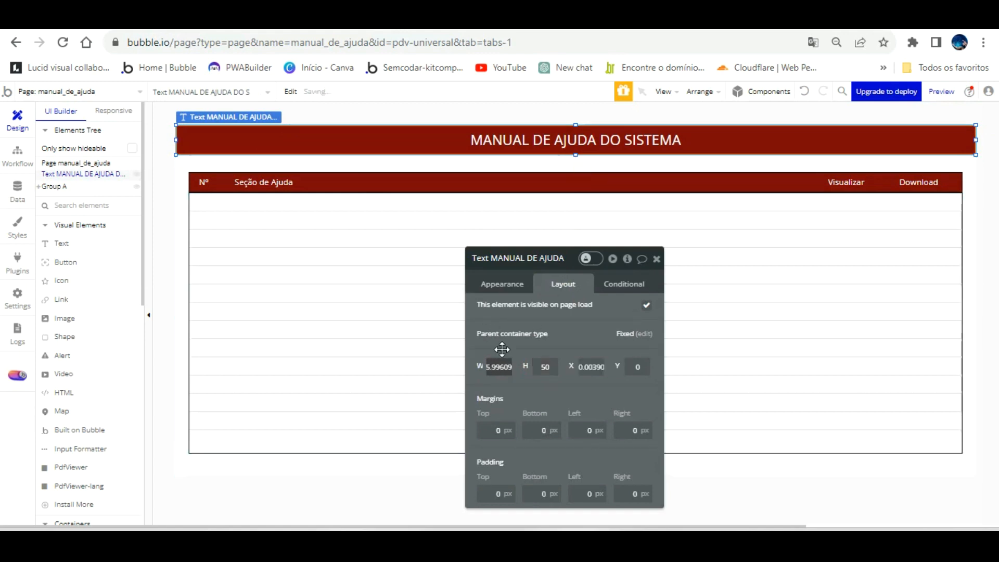
key("ctrl+a")
type("1322")
left_click(525, 347)
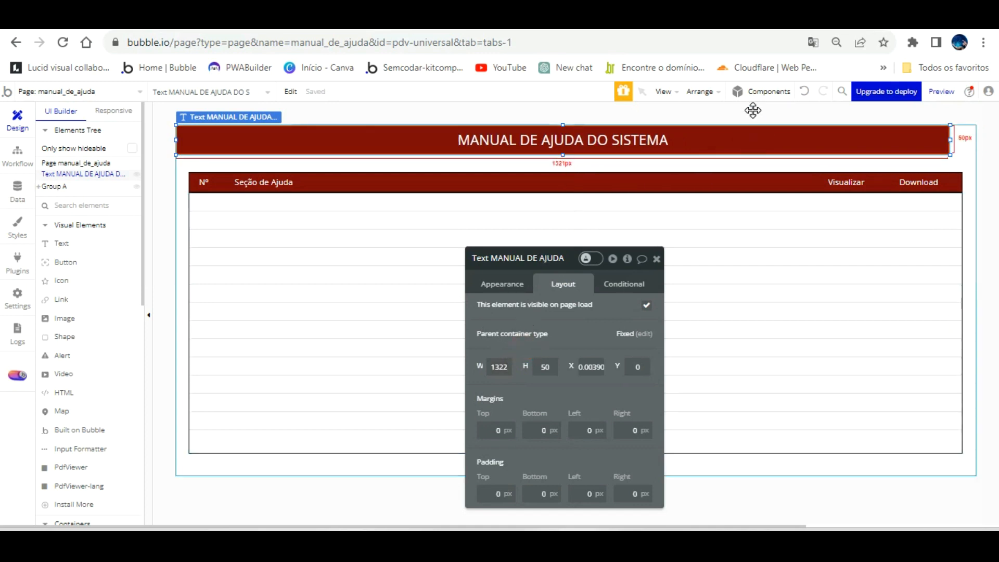
key("ctrl+e")
Refresh the manual_de_ajuda preview, check that the title bar lines up with the table, and return to the editor
left_click(319, 25)
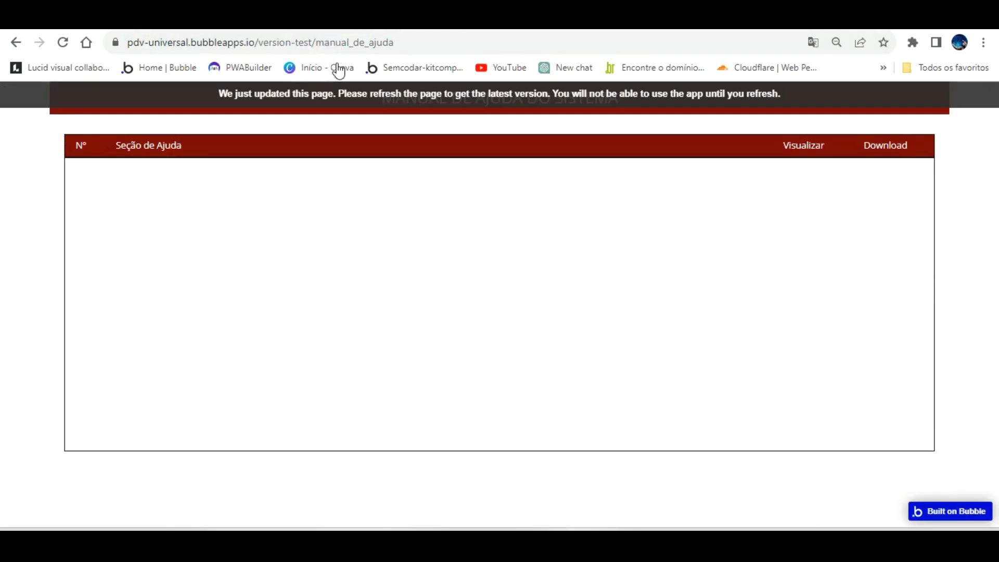
left_click(337, 93)
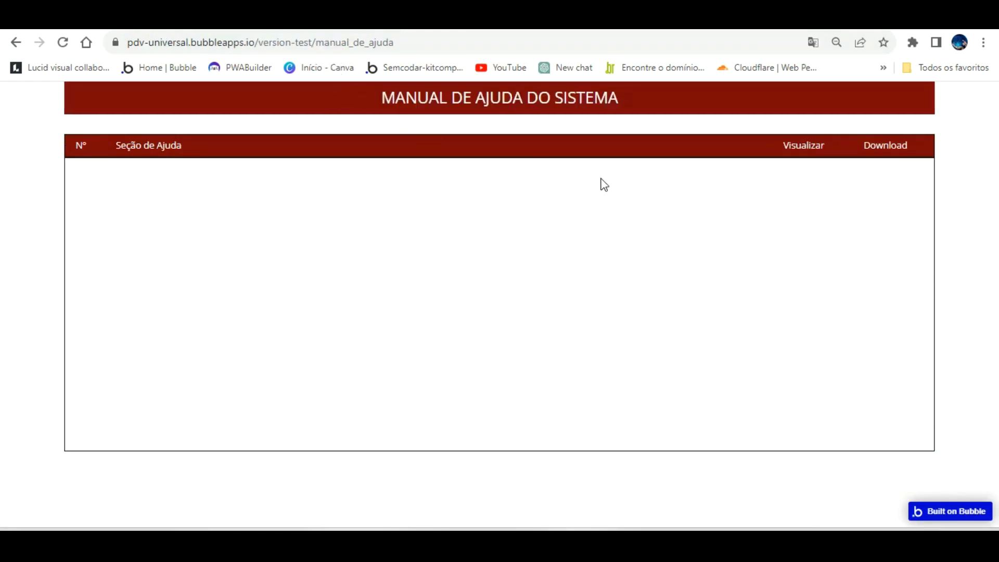
left_click(208, 24)
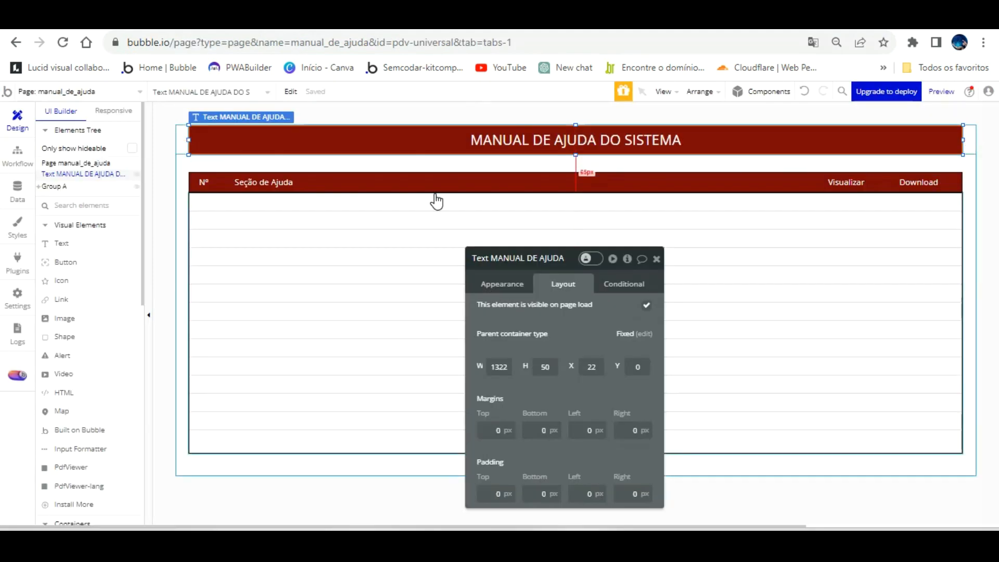
Place a small icon at the right end of the title bar and set its colour to Surface (#FFFFFF)
left_click(65, 261)
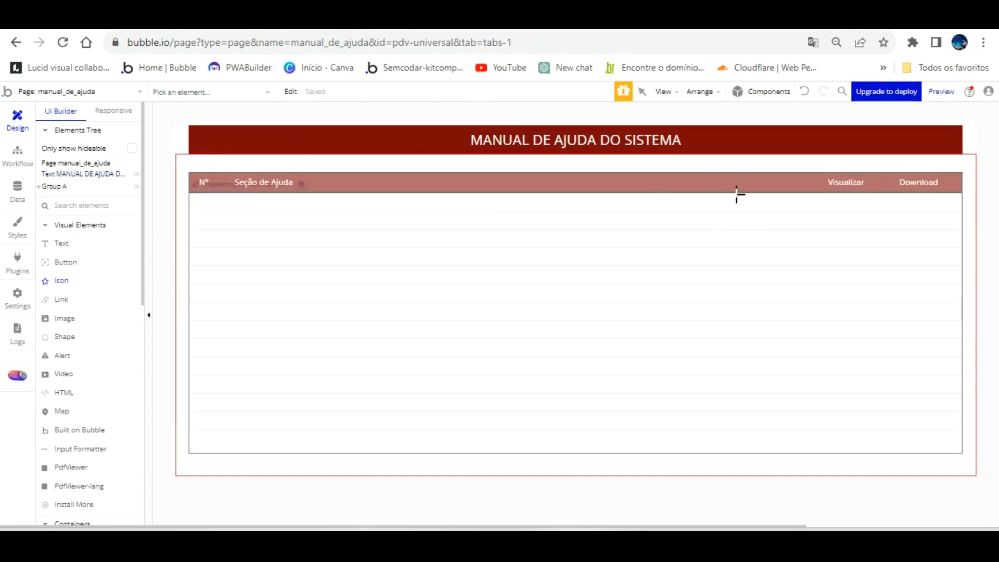
left_click_drag(930, 108, 944, 118)
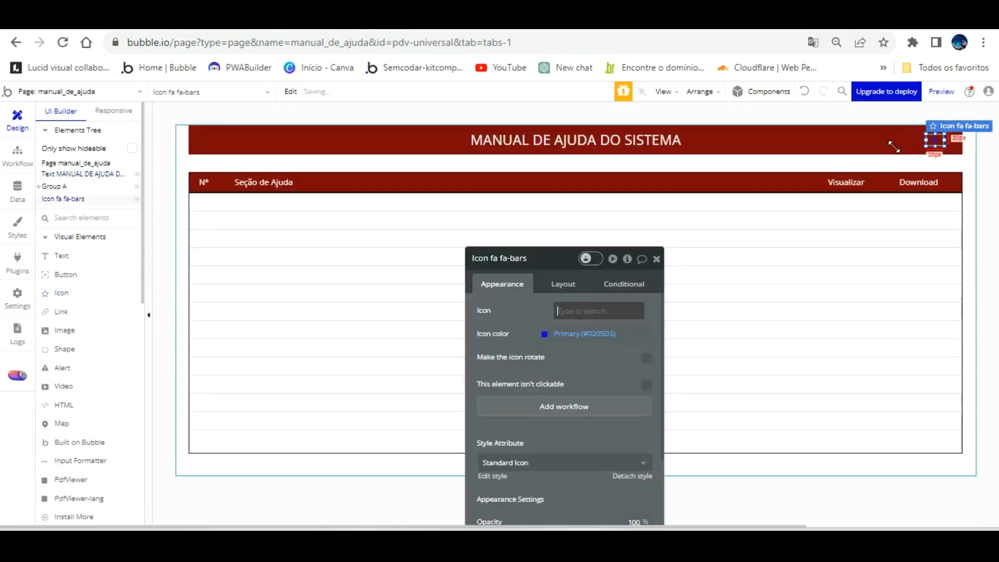
left_click(543, 334)
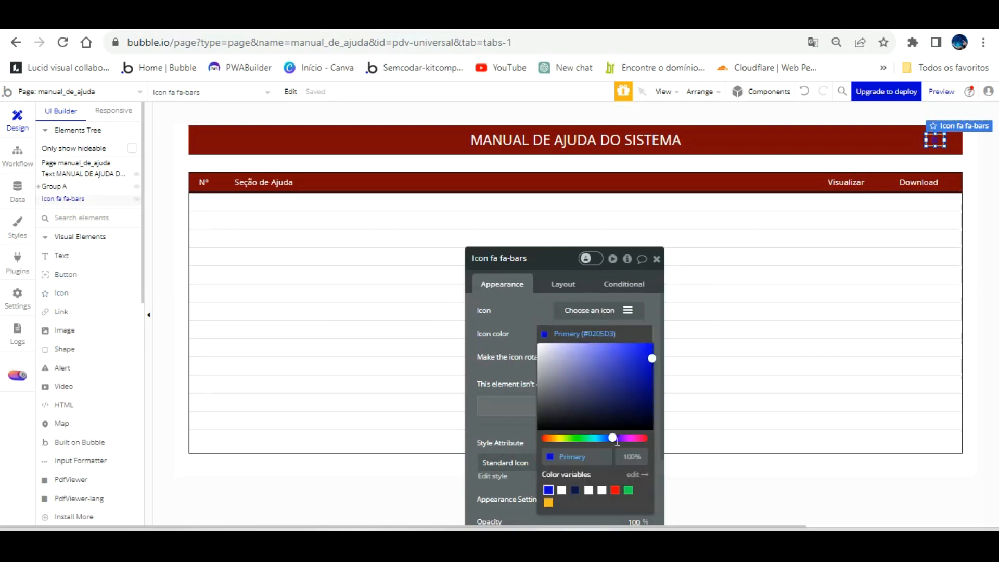
left_click(588, 490)
Search the icon library for a back arrow, using the terms "back", "ri" and "lef"
left_click(546, 313)
left_click(624, 310)
type("back")
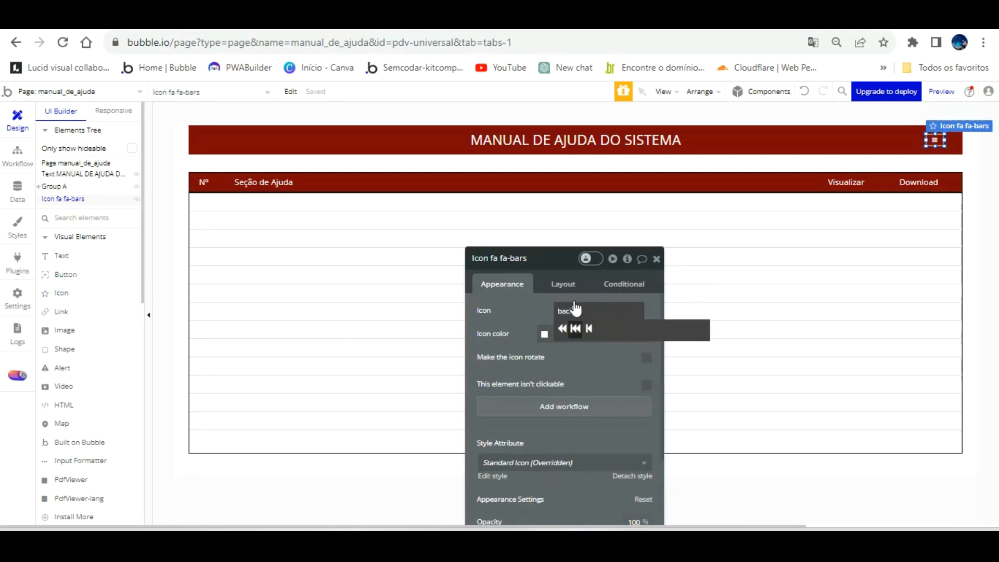
key("BackSpace")
key("BackSpace")
key("BackSpace")
key("BackSpace")
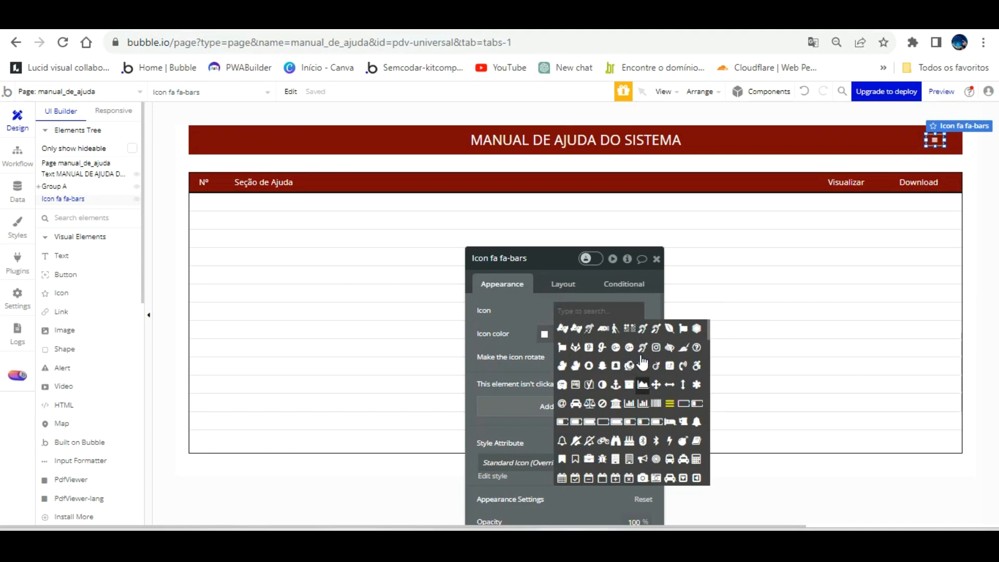
scroll(643, 361, "down", 3)
type("ri")
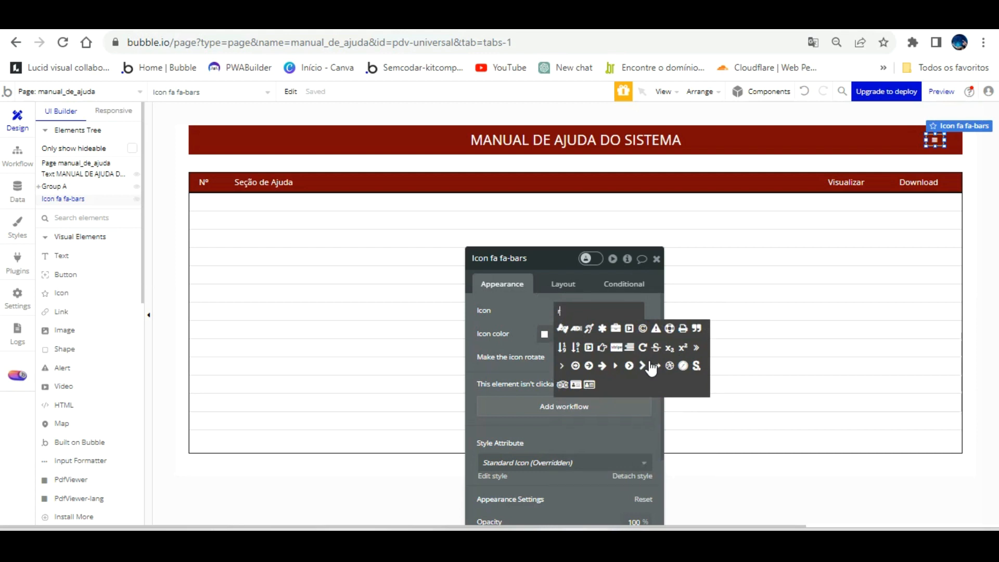
key("BackSpace")
key("BackSpace")
type("lef")
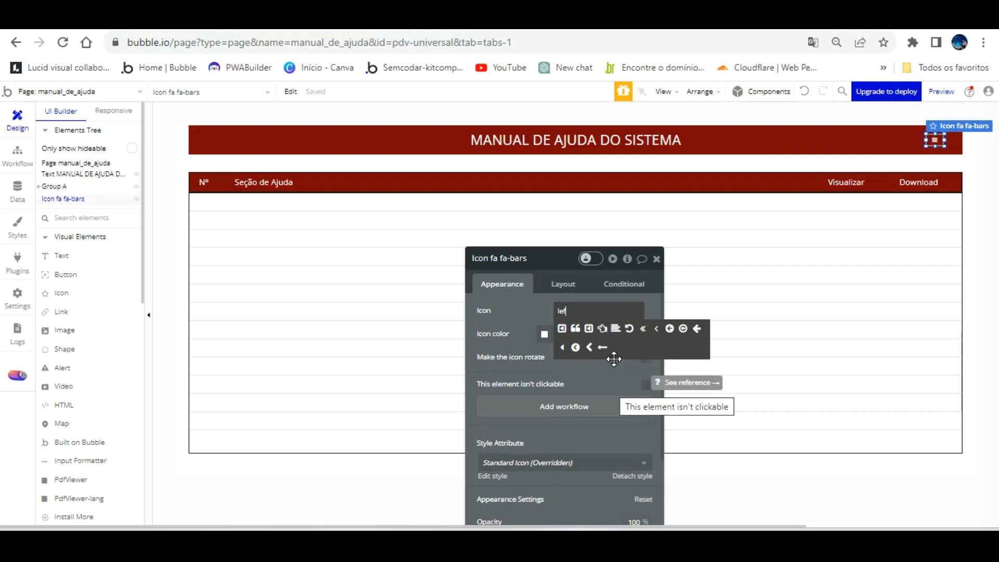
left_click(540, 282)
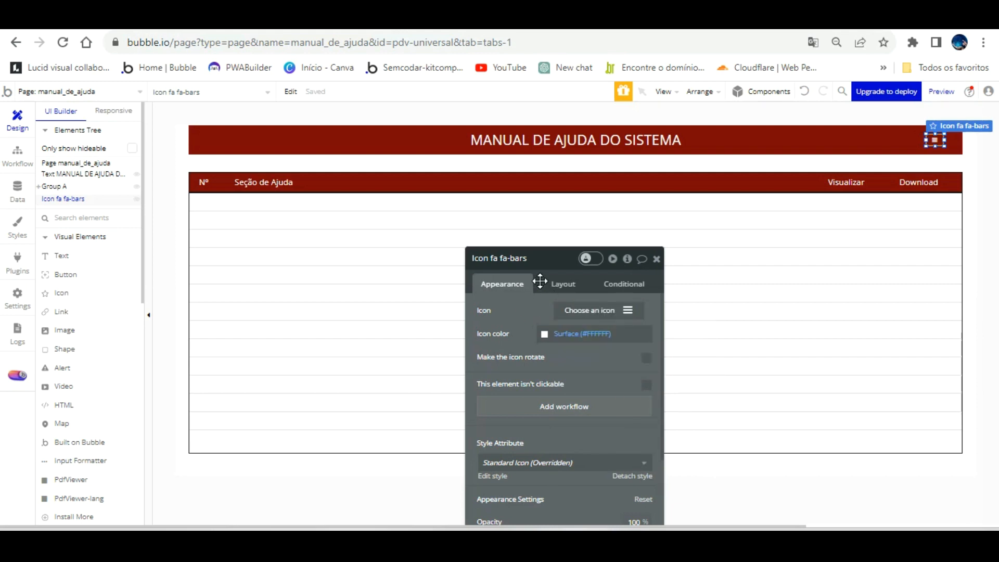
Change the title bar's icon to the left-curving reply arrow (fa-reply) from the icon library
left_click(630, 310)
scroll(631, 365, "down", 3)
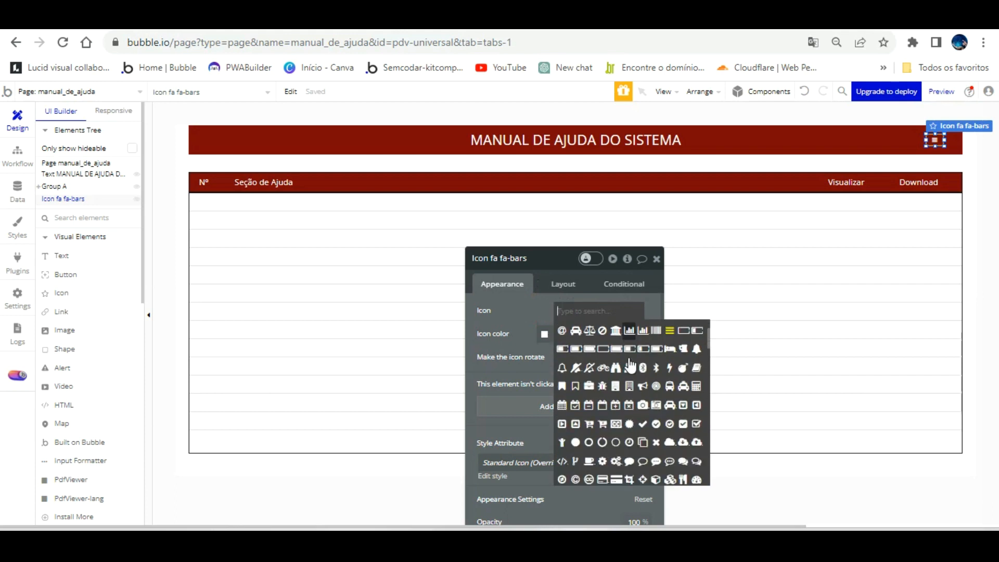
scroll(630, 367, "down", 5)
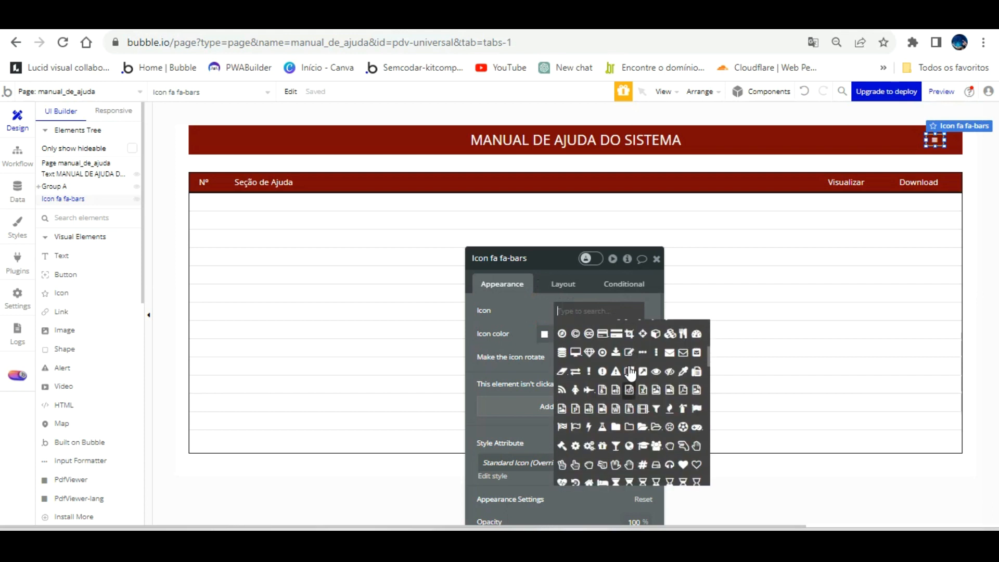
scroll(631, 372, "down", 5)
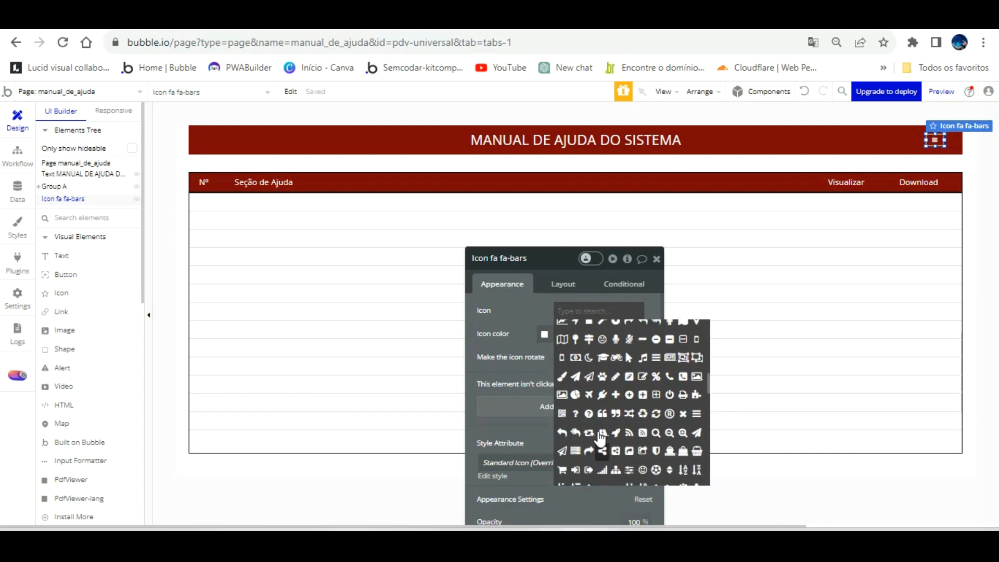
scroll(601, 439, "down", 3)
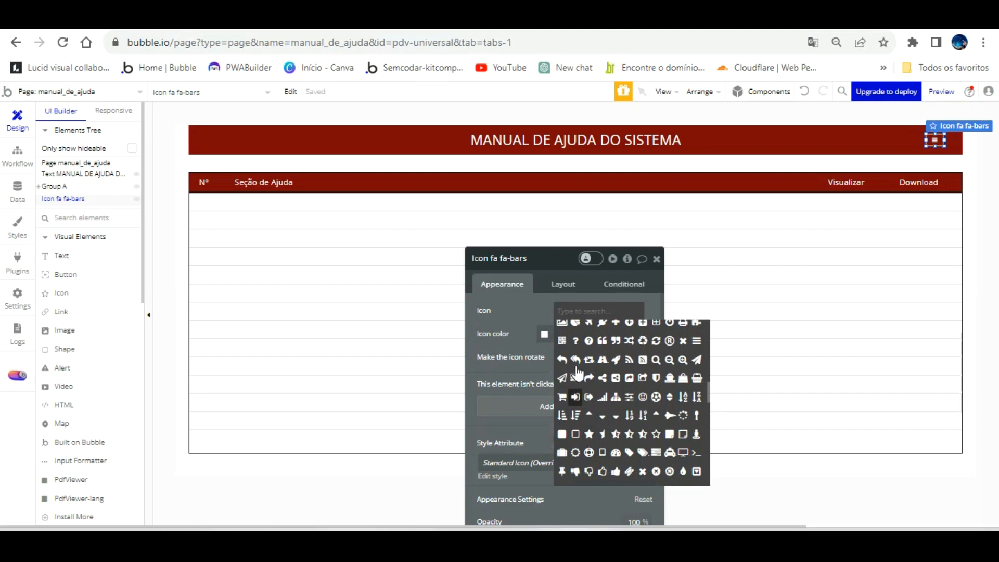
left_click(562, 358)
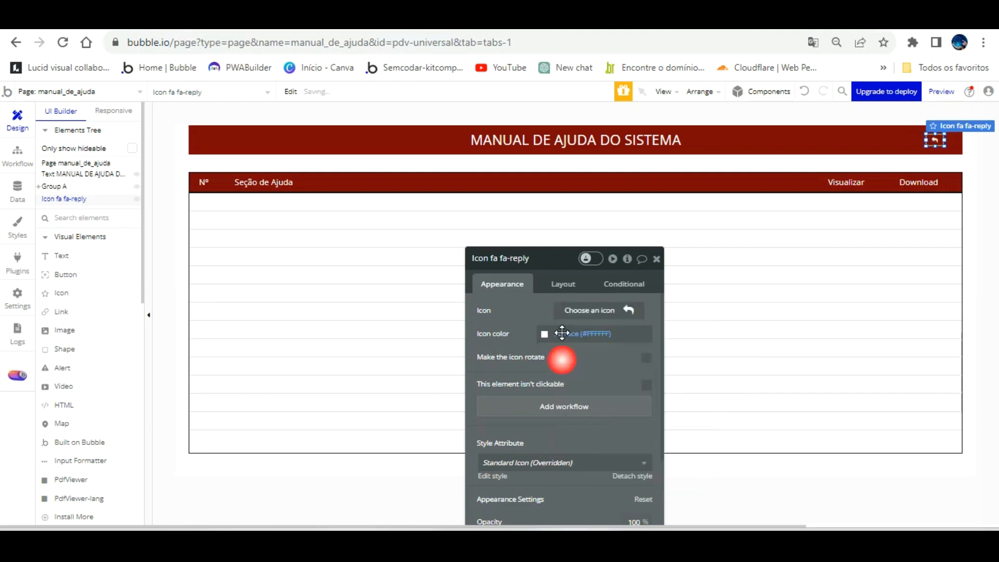
Detach the reply icon from its Standard Icon style so that its style attribute is None (Custom)
scroll(606, 403, "down", 1)
scroll(606, 403, "down", 5)
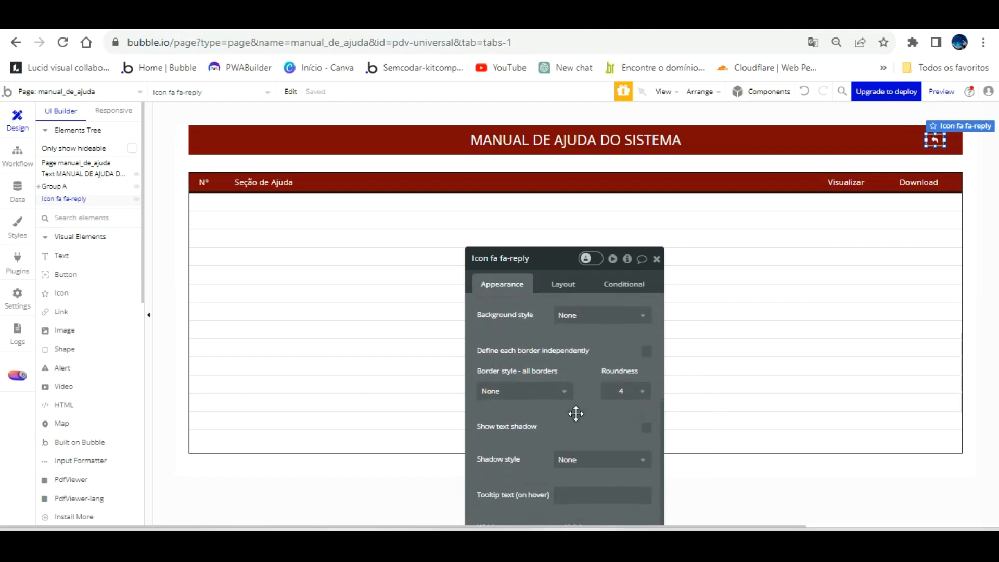
scroll(578, 406, "up", 6)
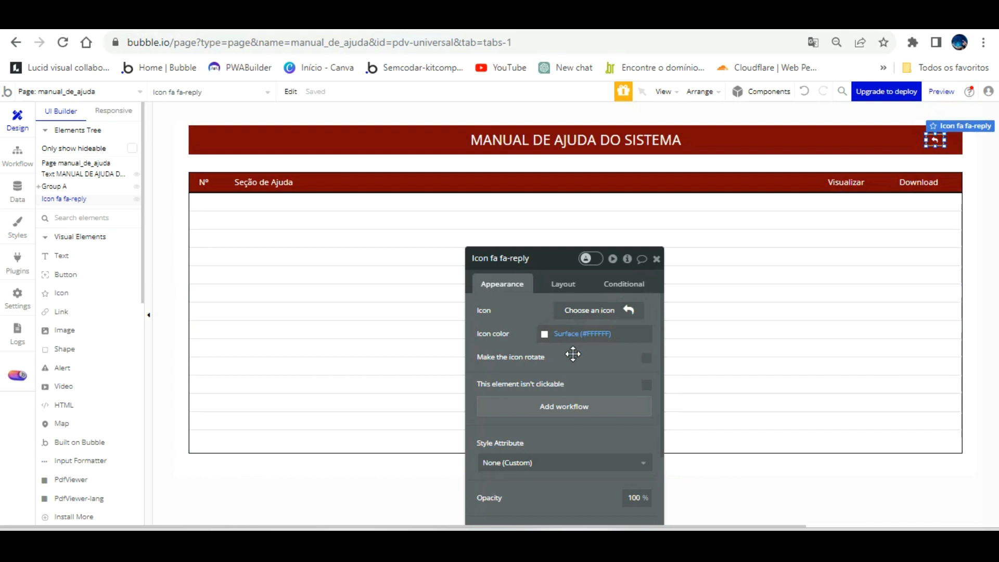
Enlarge the reply icon slightly and nudge it to the right, closer to the right end of the title bar
left_click_drag(924, 108, 921, 105)
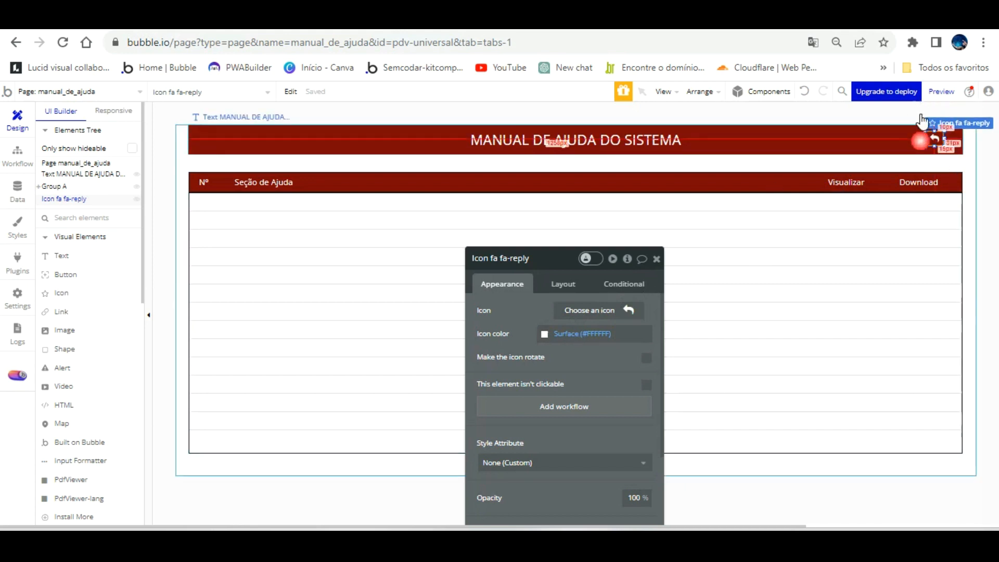
left_click(965, 132)
left_click(935, 136)
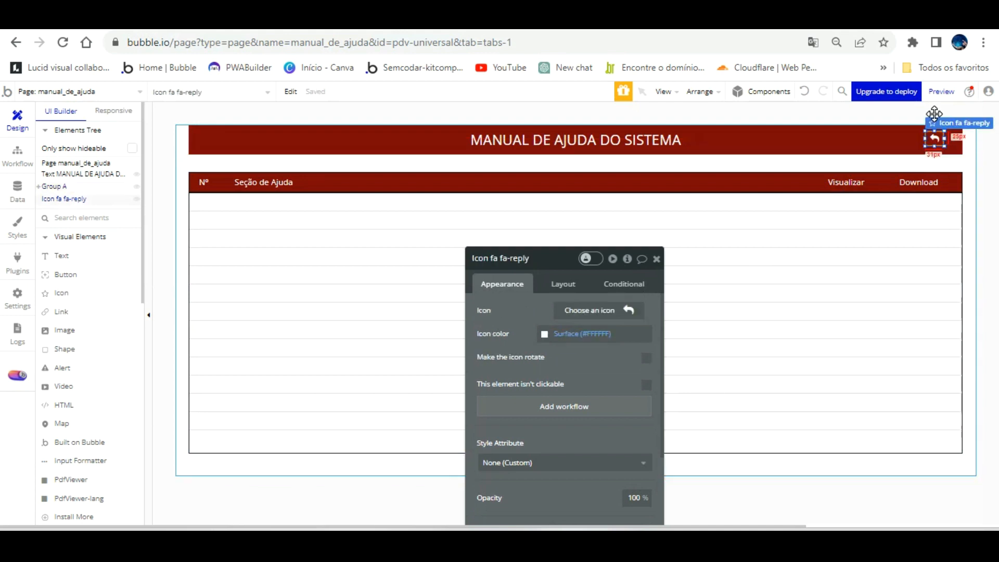
key("Right")
key("Right")
key("Right")
key("Right")
key("Right")
key("Right")
key("Right")
key("Right")
key("Right")
key("Right")
key("Right")
key("Right")
key("Right")
key("Right")
key("Right")
key("Right")
key("Right")
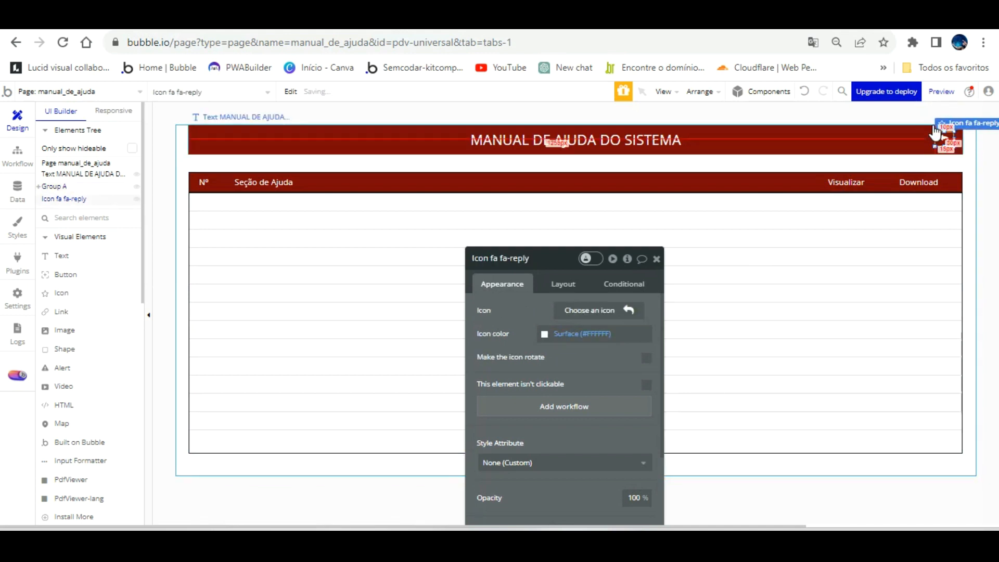
left_click(914, 105)
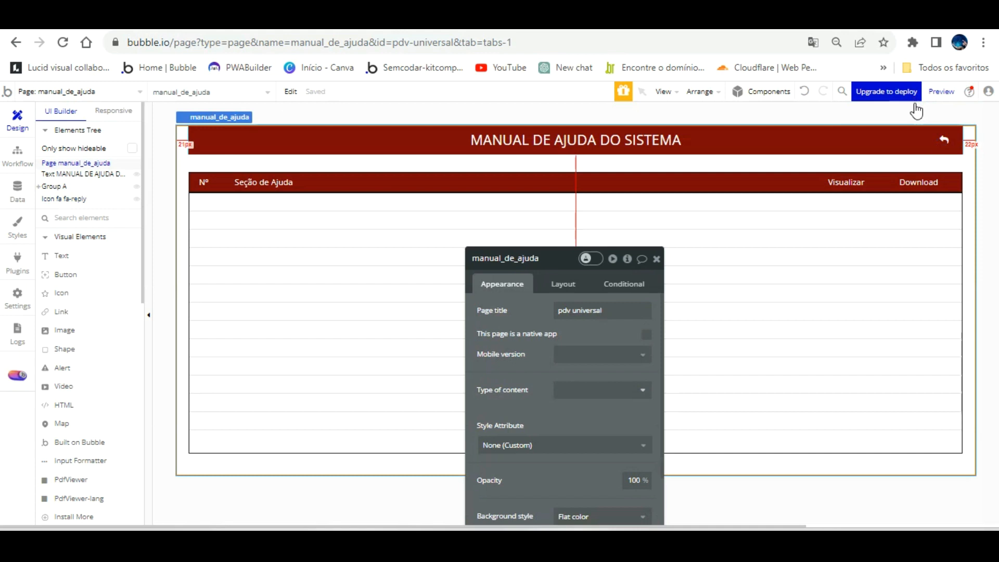
Add a workflow to the reply icon that goes to the index page when it is clicked
left_click(943, 139)
left_click(580, 379)
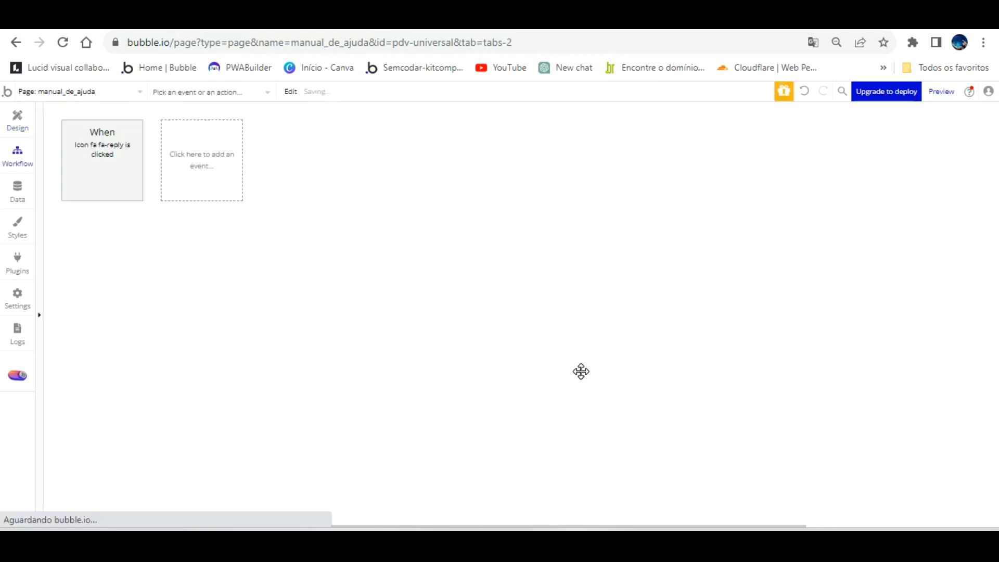
left_click(139, 240)
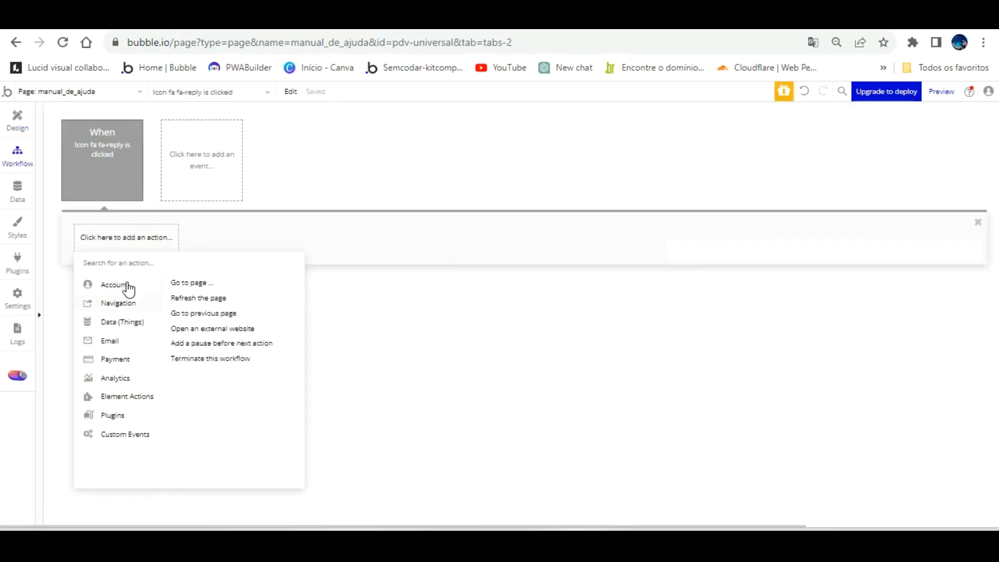
left_click(193, 282)
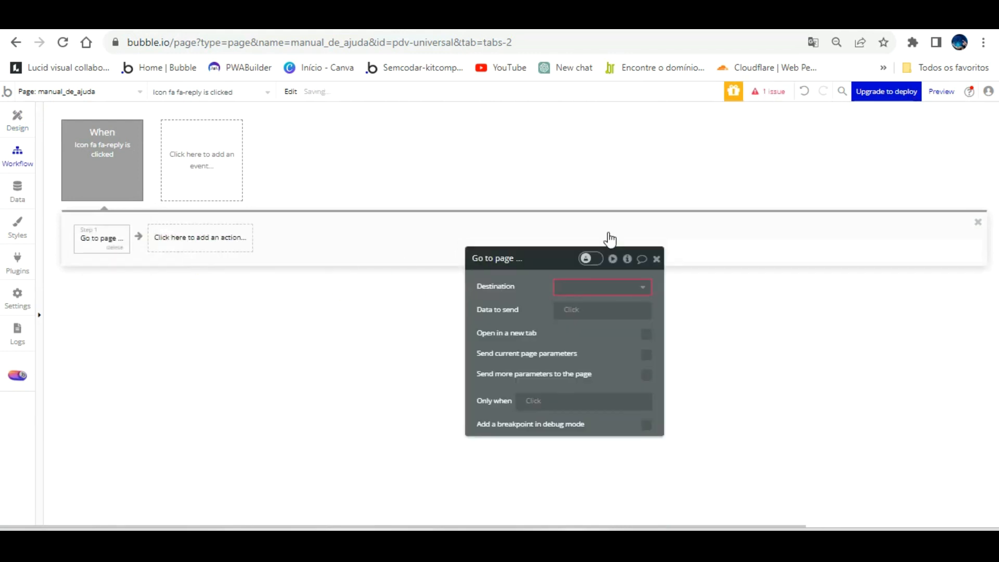
left_click(598, 289)
left_click(588, 307)
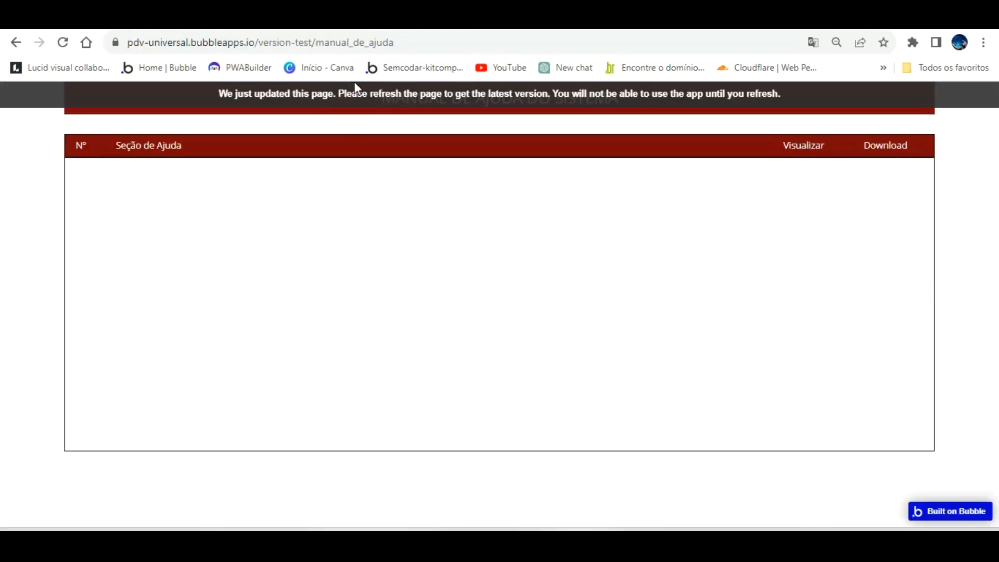
Refresh the preview, test the reply icon and the Manual Ajuda button between the two pages, and return to the editor
left_click(403, 115)
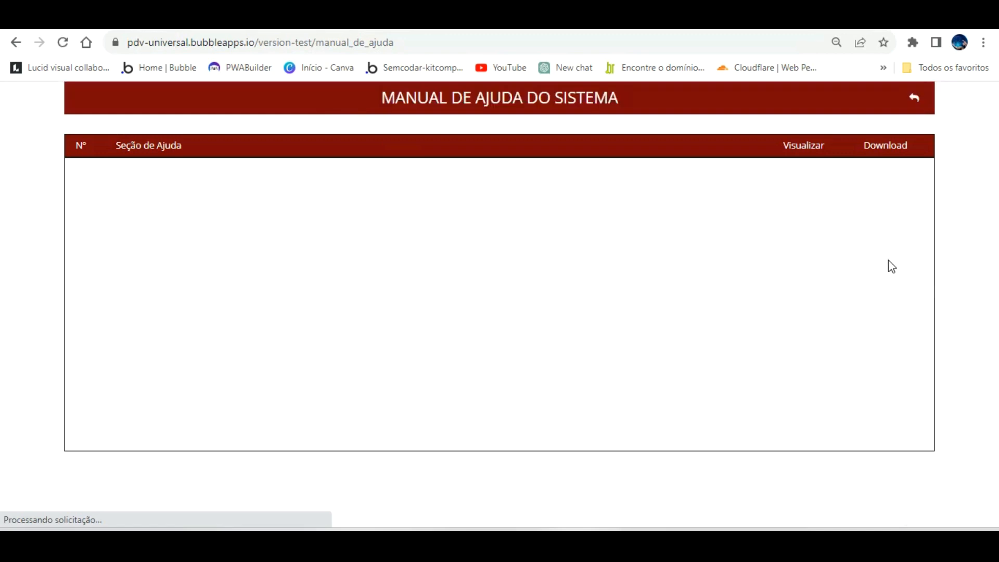
left_click(913, 78)
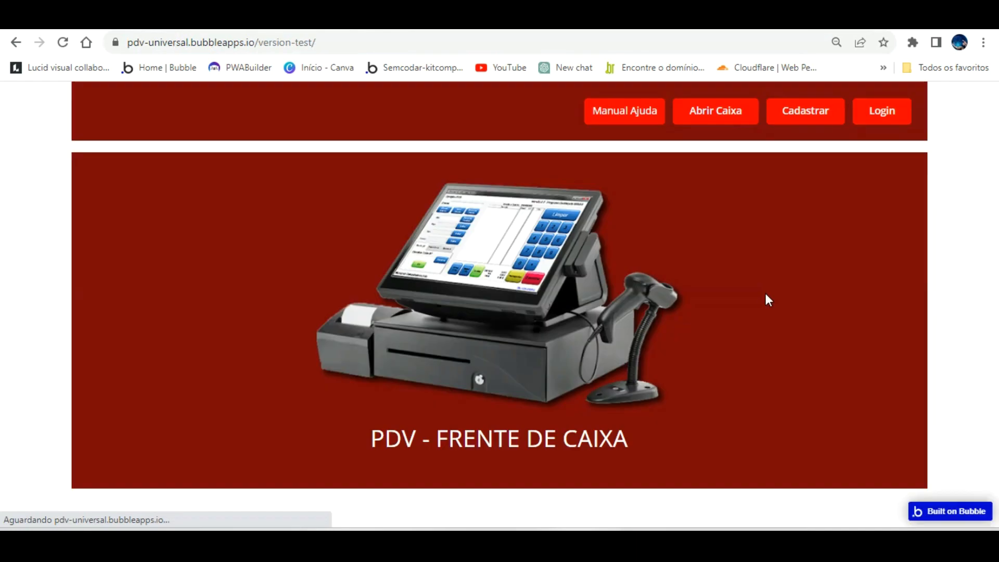
left_click(638, 106)
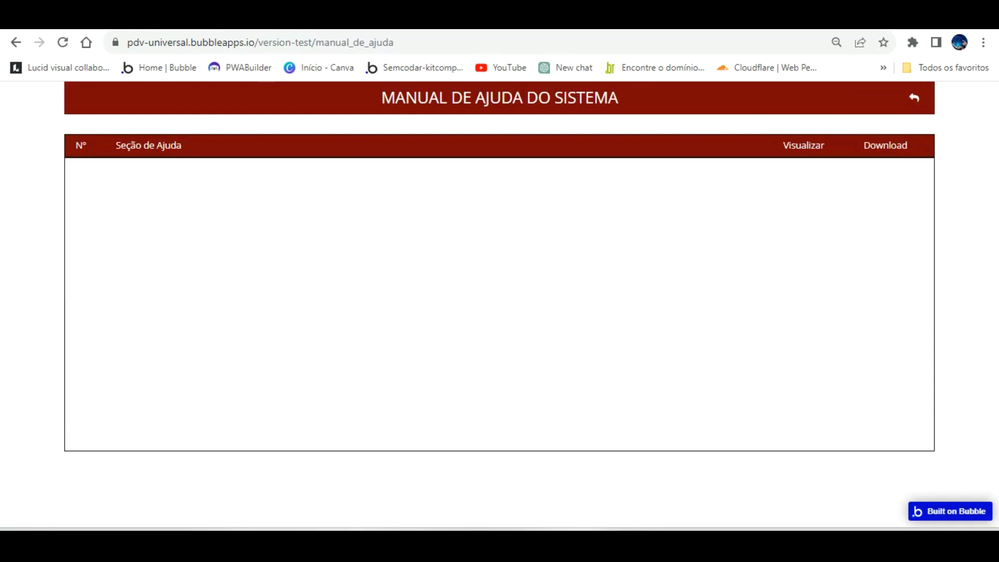
left_click(128, 18)
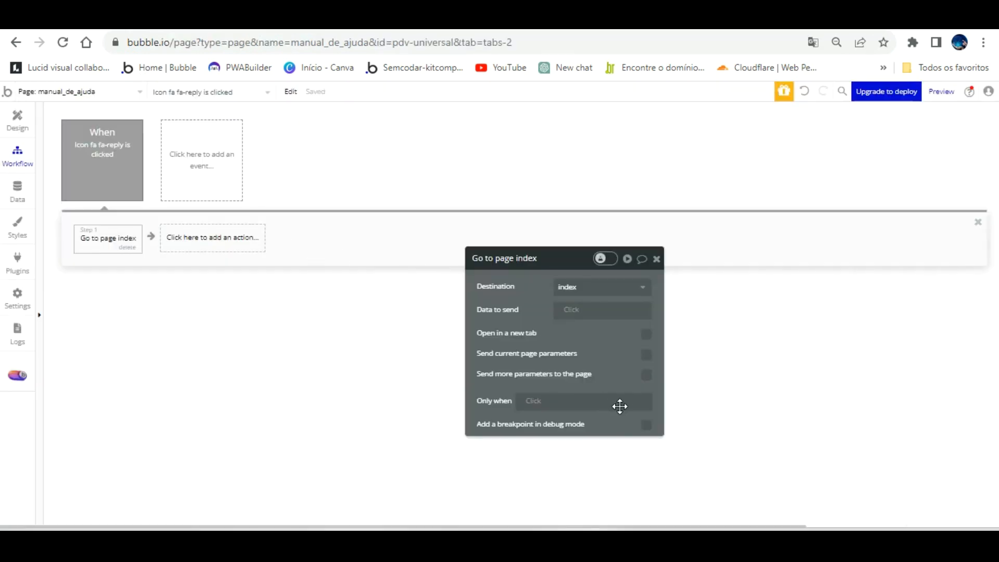
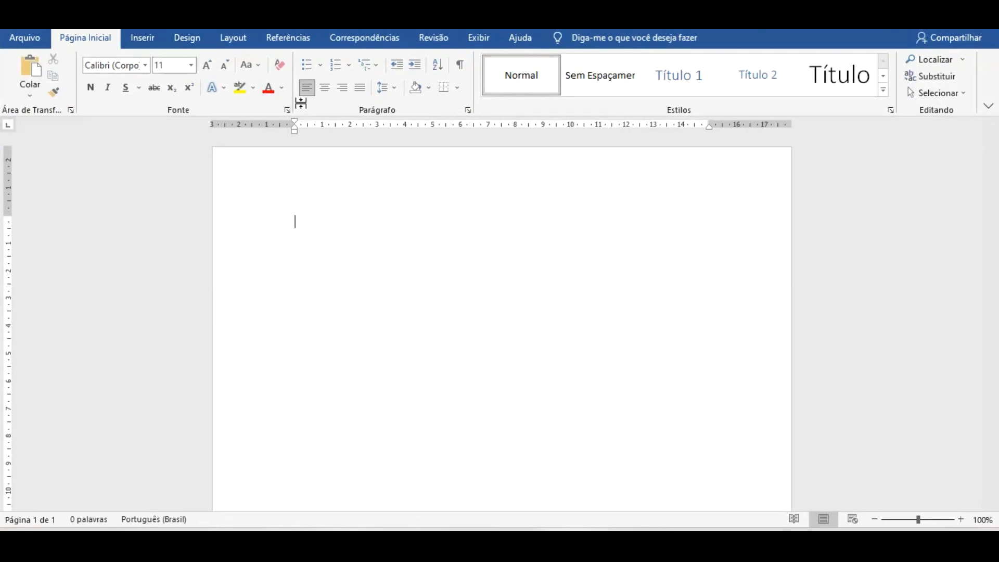
In the blank Word document, reduce the left and right margins to about 1.5 cm and the top margin to about 1 cm
left_click_drag(294, 95, 254, 99)
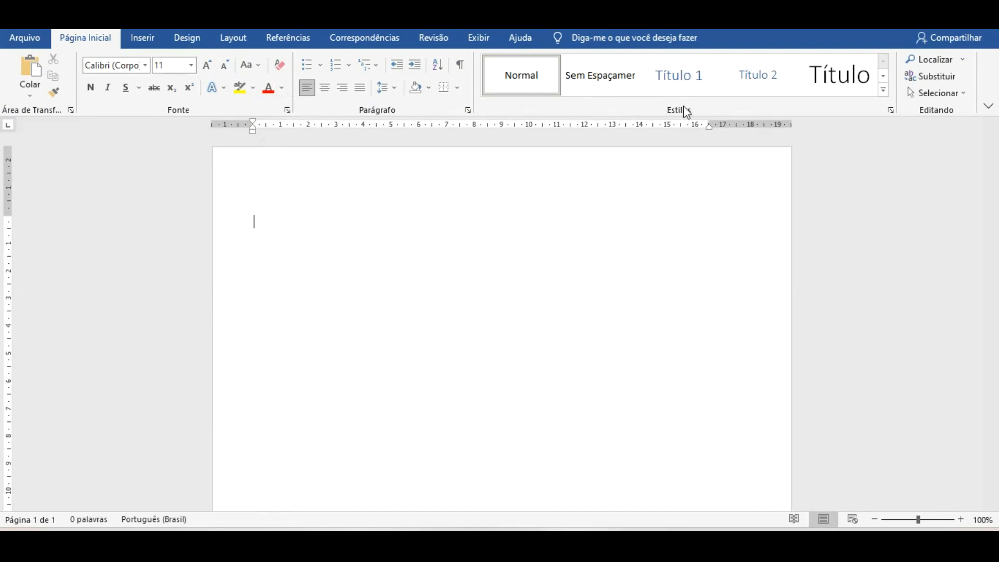
left_click_drag(709, 99, 750, 99)
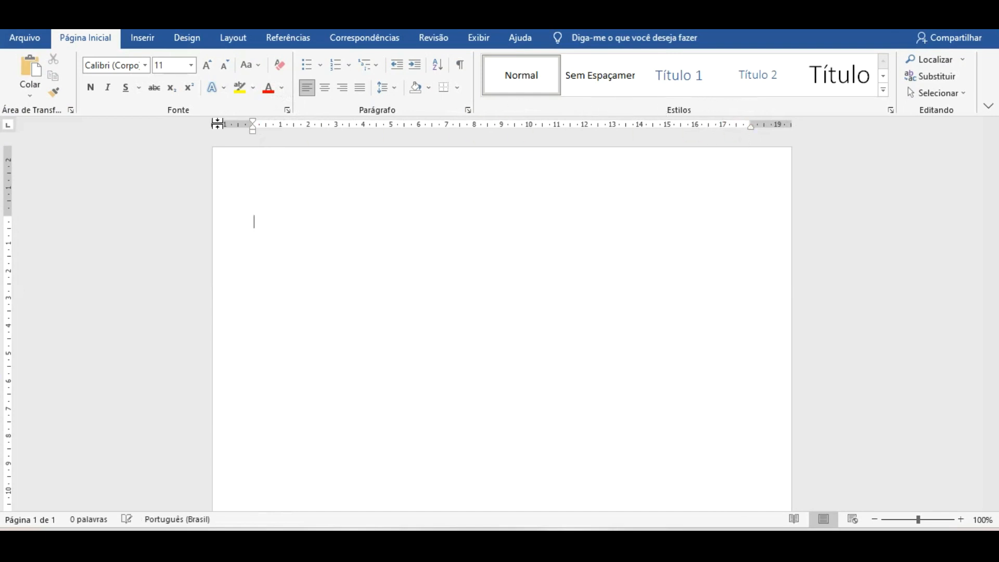
left_click_drag(7, 215, 6, 148)
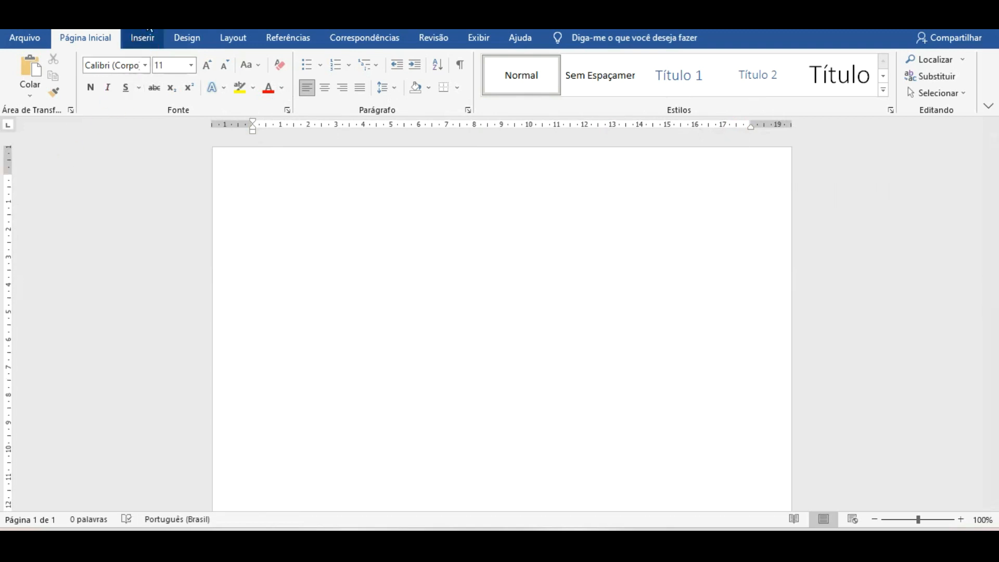
Insert a picture from this device, choosing Abrir caixa pdv universal 1.png from the help manual images folder in Área de Trabalho
left_click(143, 37)
left_click(162, 65)
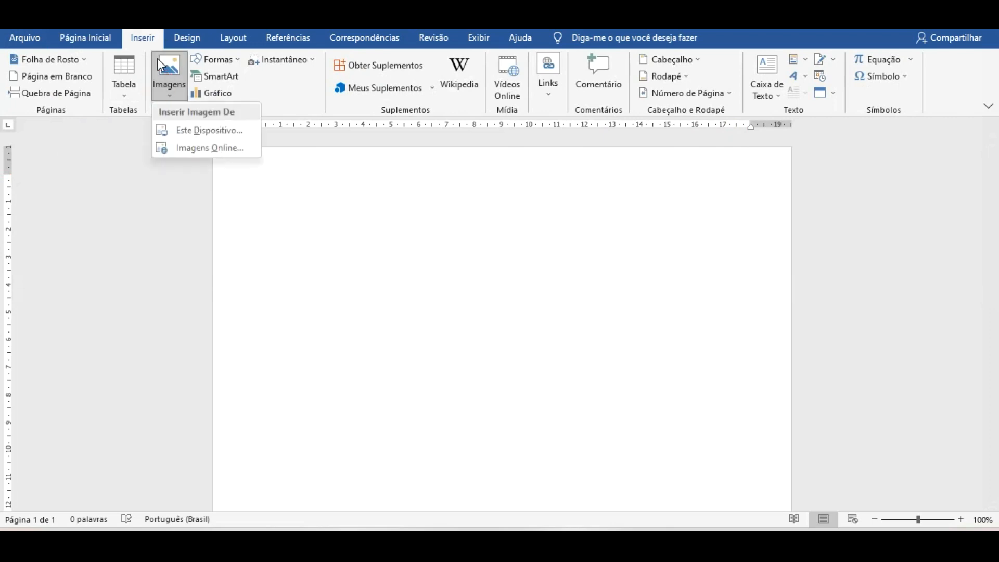
left_click(183, 130)
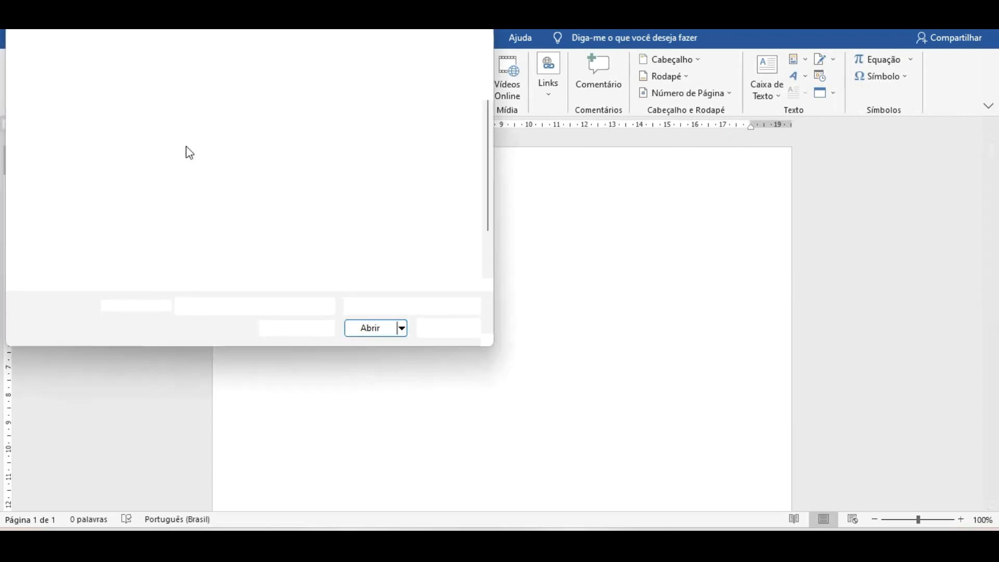
left_click(83, 143)
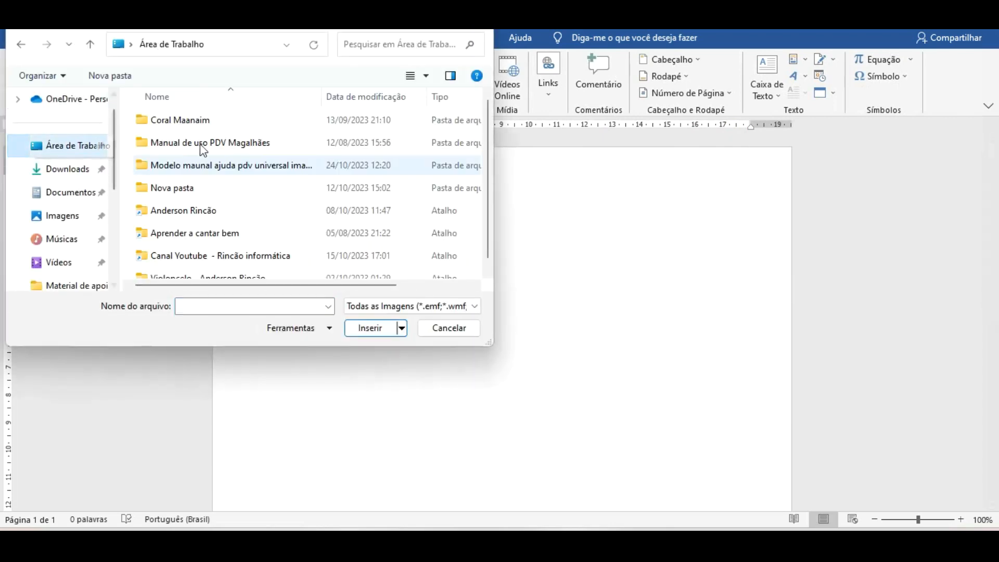
double_click(225, 165)
left_click(182, 123)
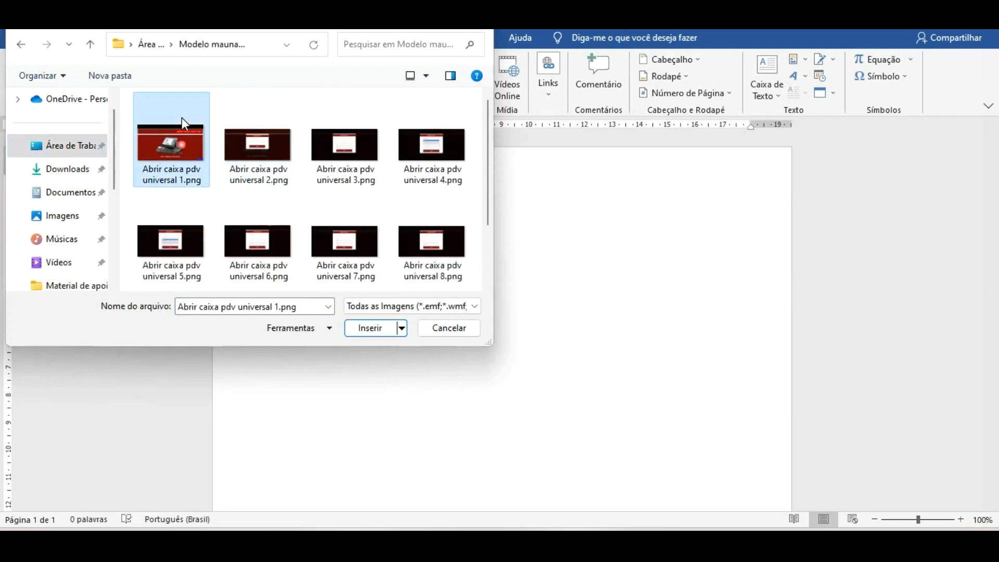
Insert the picture Abrir caixa pdv universal 1.png and set its layout option to Em Frente ao Texto
double_click(182, 119)
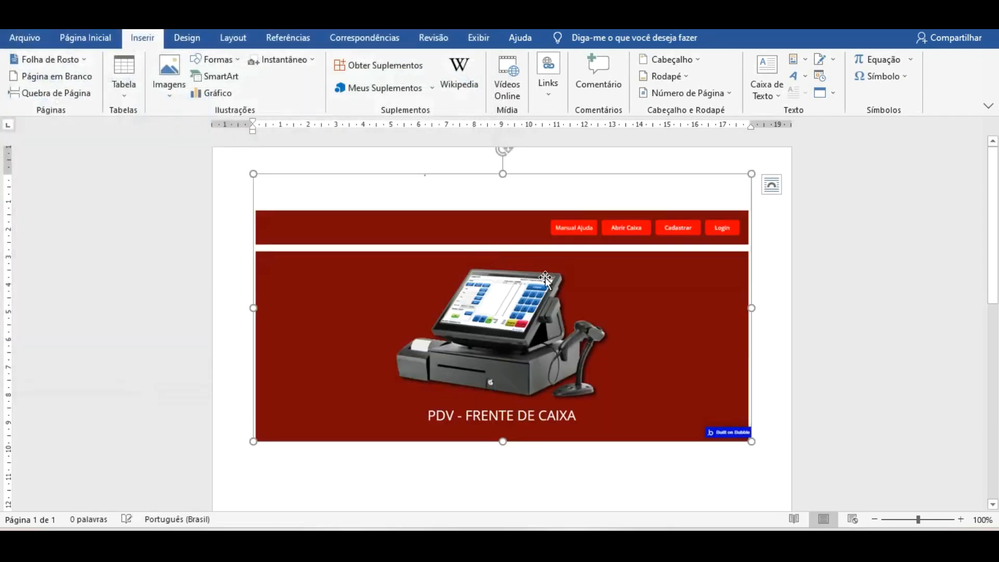
left_click_drag(504, 151, 504, 165)
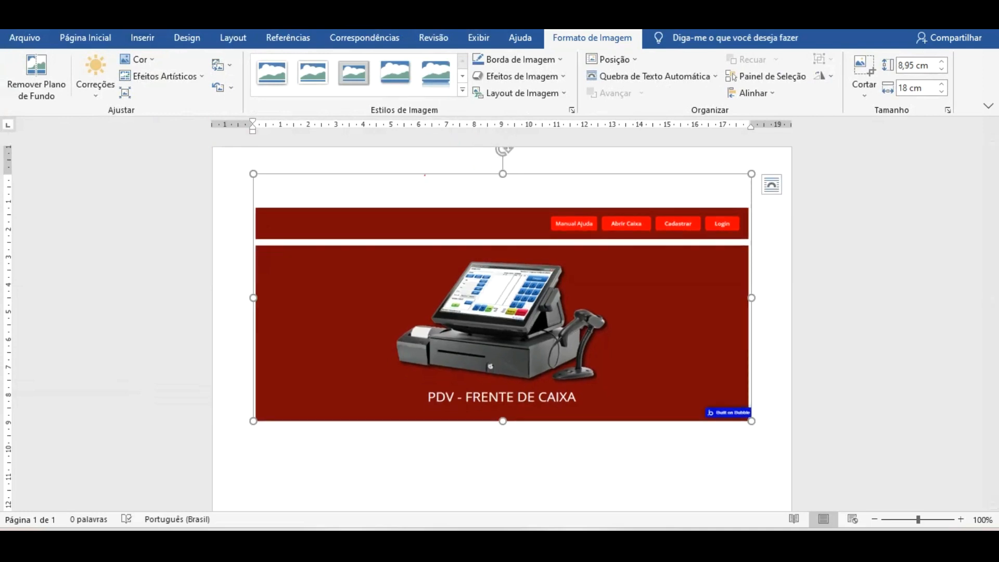
key("ctrl+z")
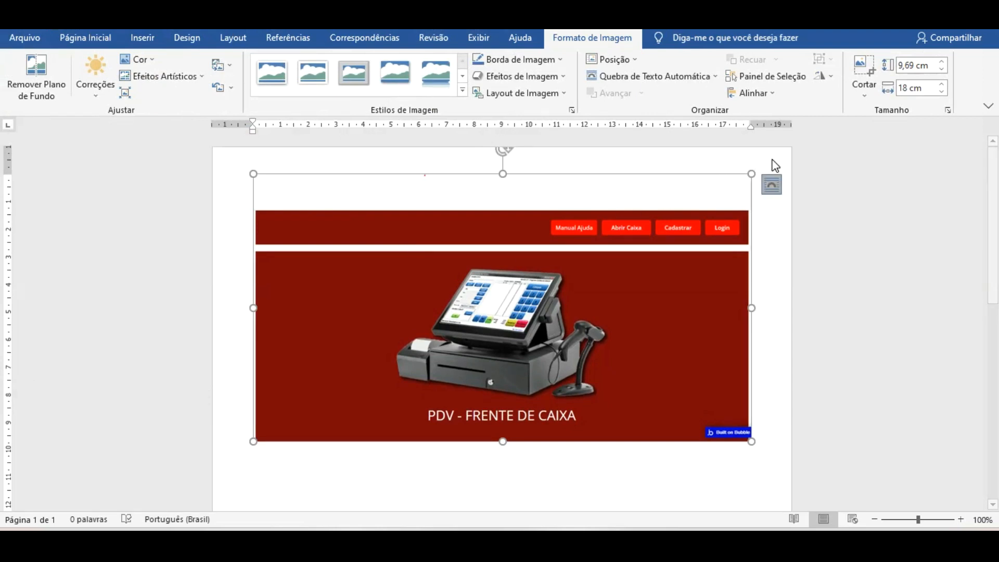
left_click(771, 184)
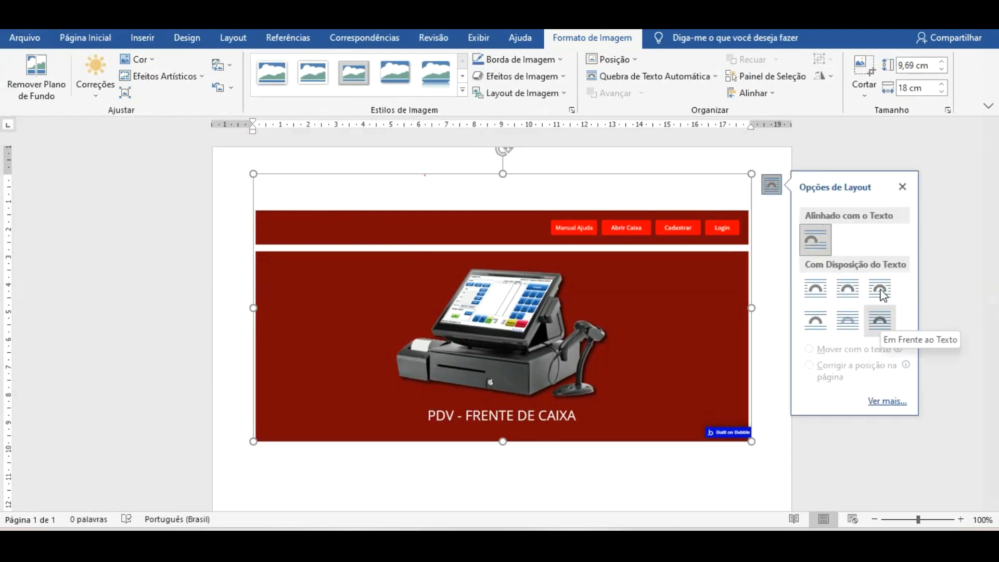
left_click(879, 319)
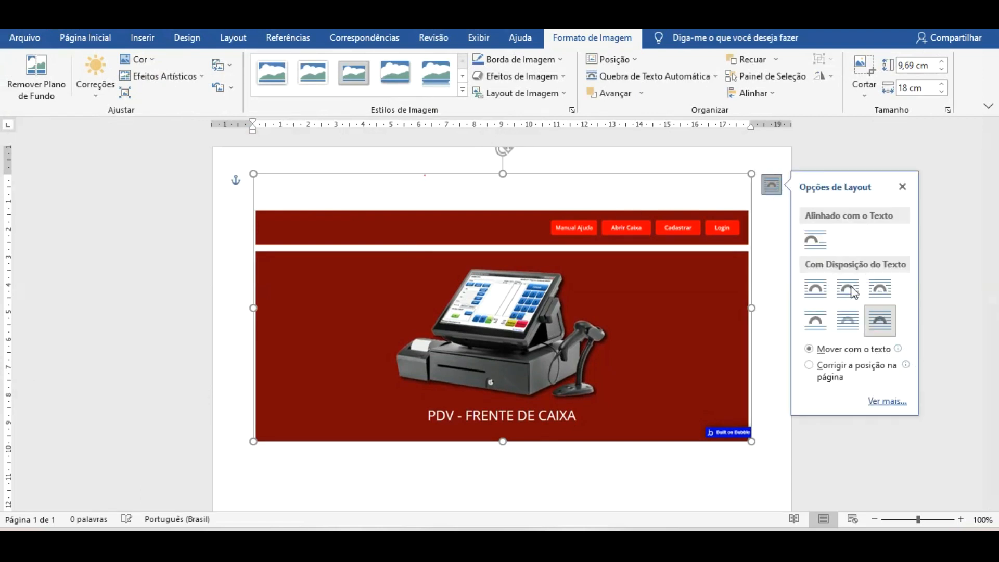
left_click(723, 279)
Nudge the picture down on the page to leave one free text line above it
left_click(592, 291)
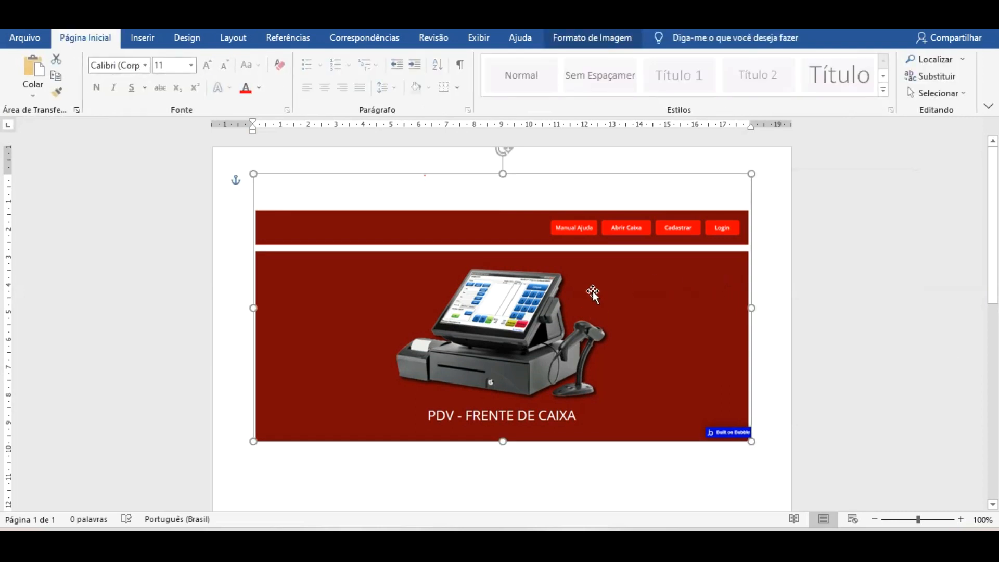
key("Up")
key("Up")
key("Up")
key("Up")
key("Up")
key("Up")
key("Down")
key("Down")
key("Down")
key("Down")
key("Down")
key("Down")
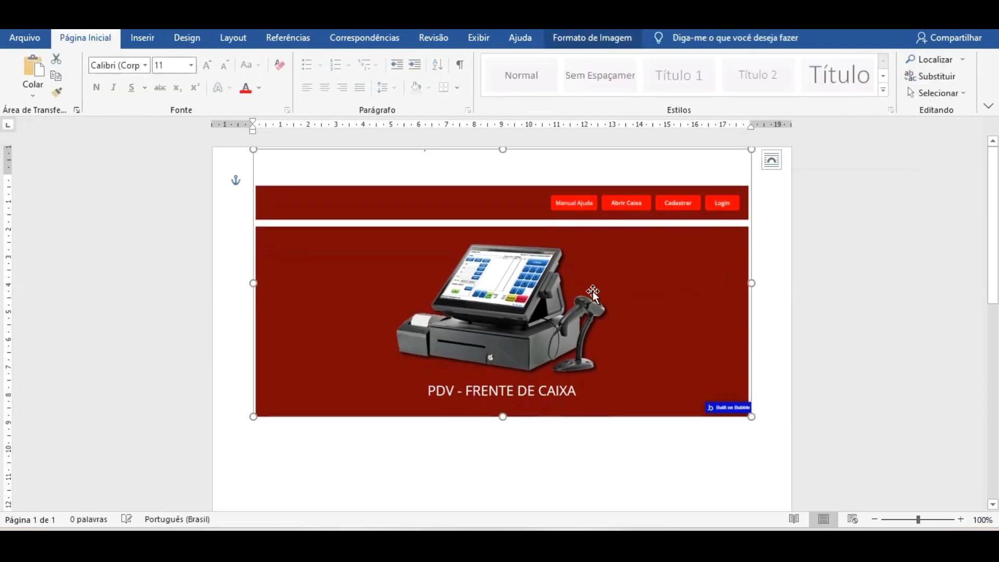
key("Down")
key("Down")
key("Down")
key("Down")
key("Down")
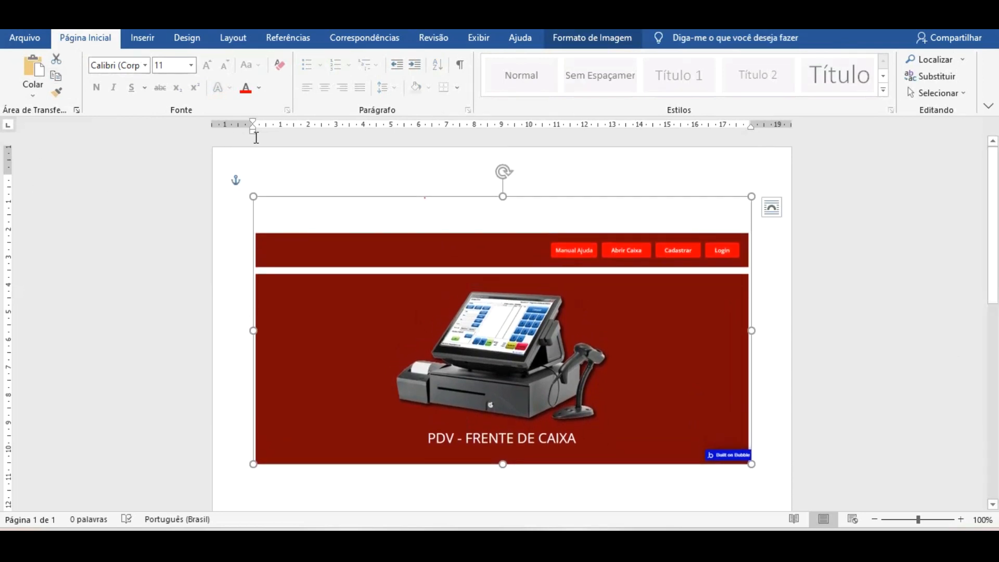
Write the heading "01 – Abertura de caixa" above the picture and set its font size to 14
left_click(311, 156)
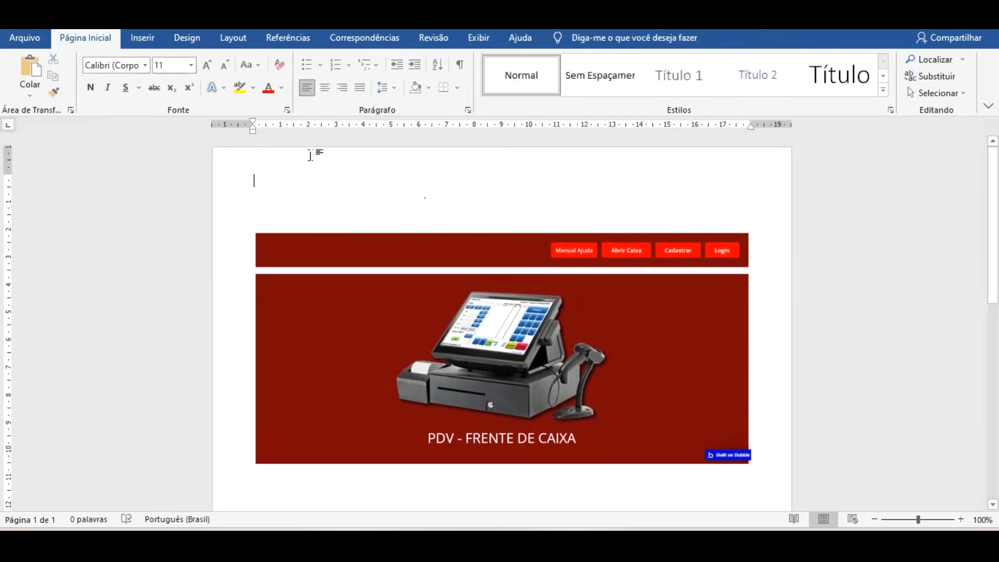
type("01")
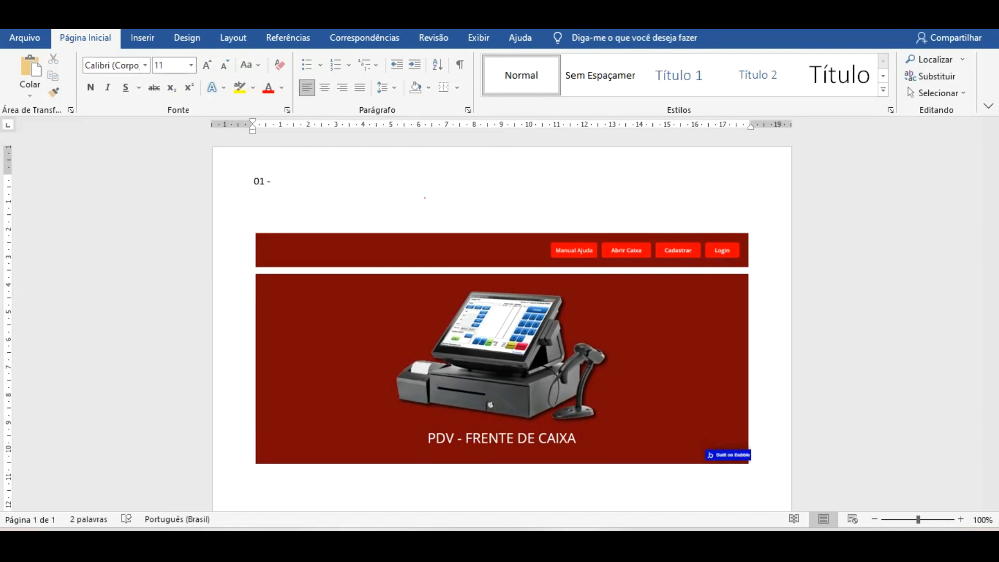
type("- Abertura de caixa")
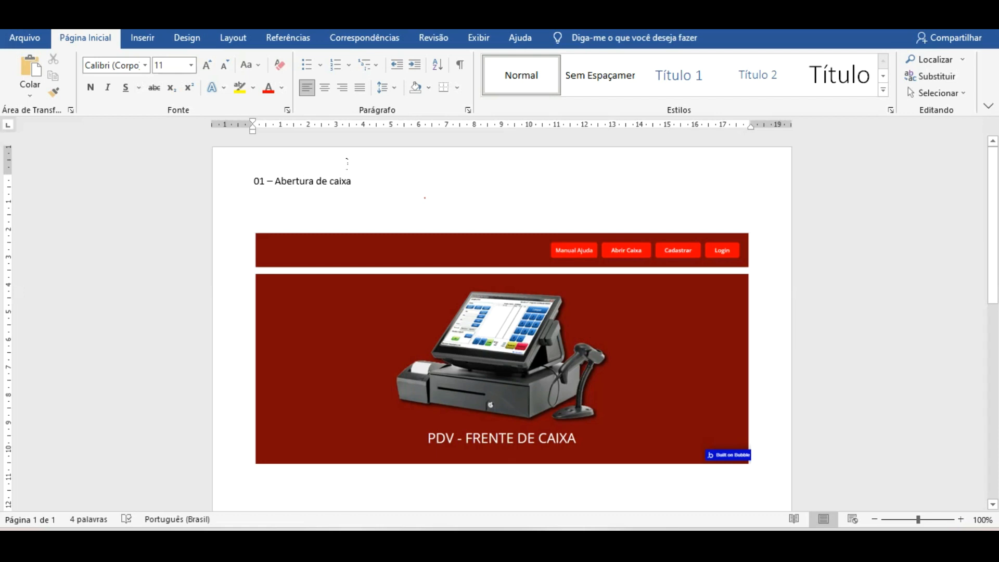
key("ctrl+a")
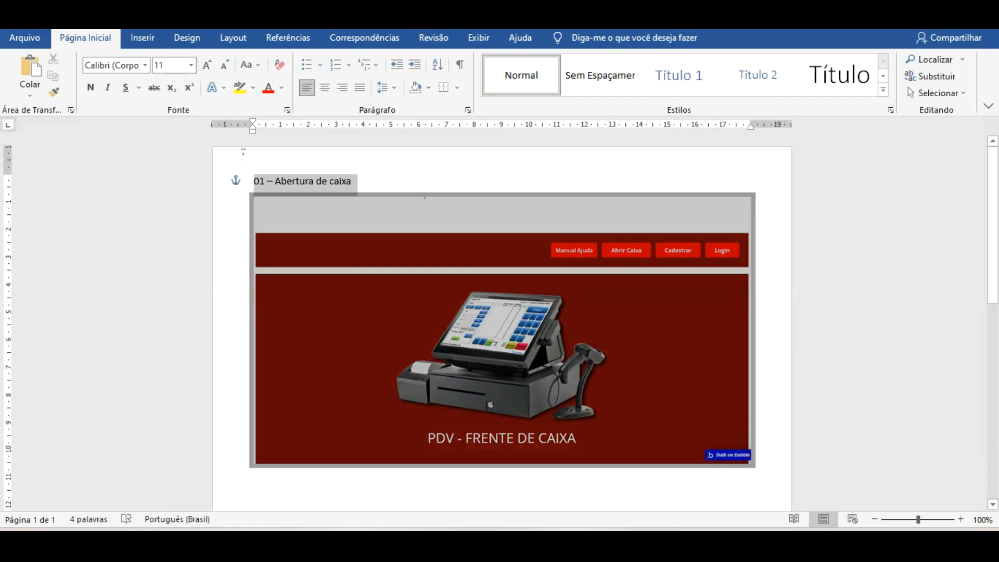
left_click(191, 65)
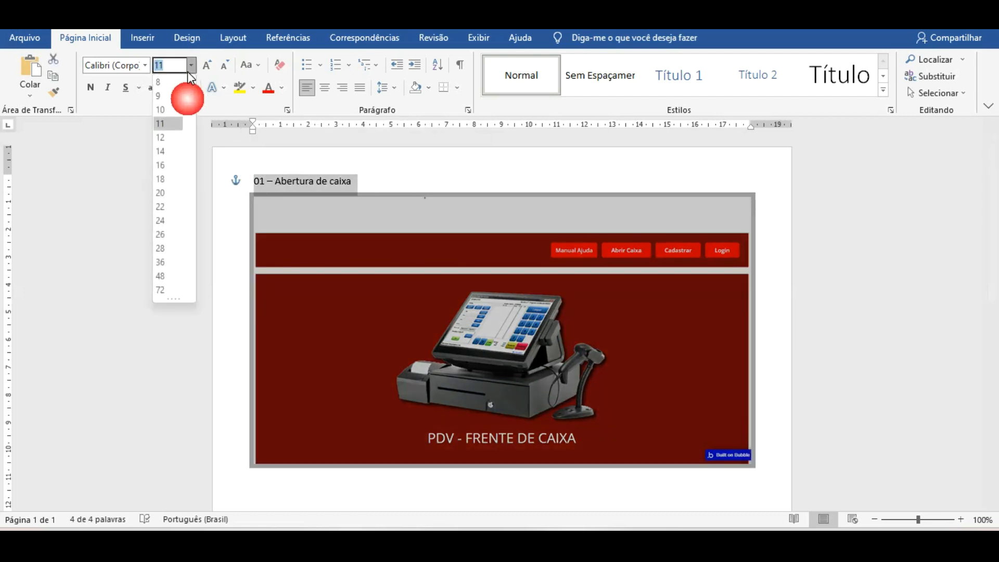
left_click(162, 151)
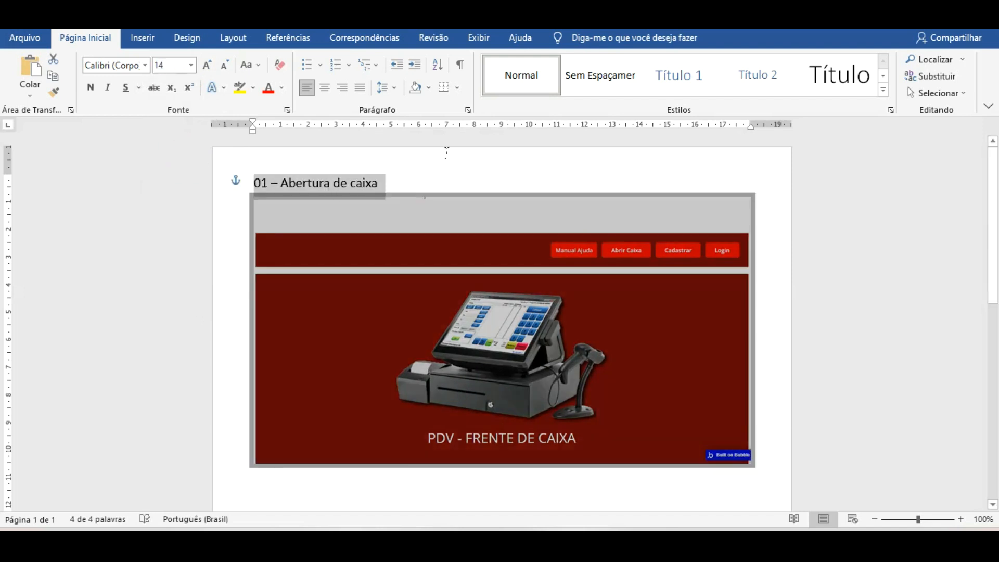
Fine-tune the picture's vertical position so that it sits directly beneath the heading without overlapping it
left_click(442, 221)
left_click(442, 221)
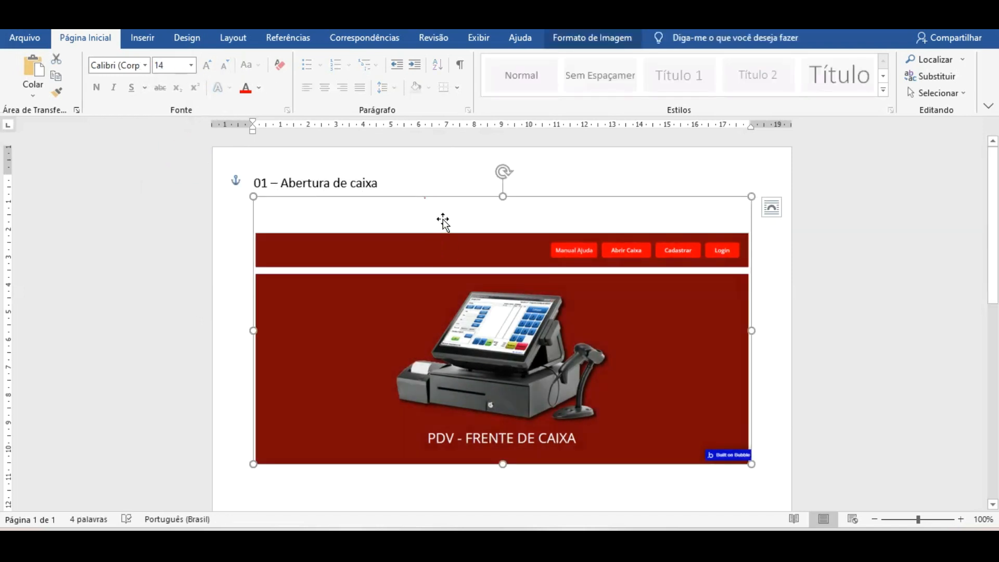
key("Up")
key("Up")
key("Up")
key("Up")
key("Up")
key("Down")
key("Down")
key("Down")
key("Down")
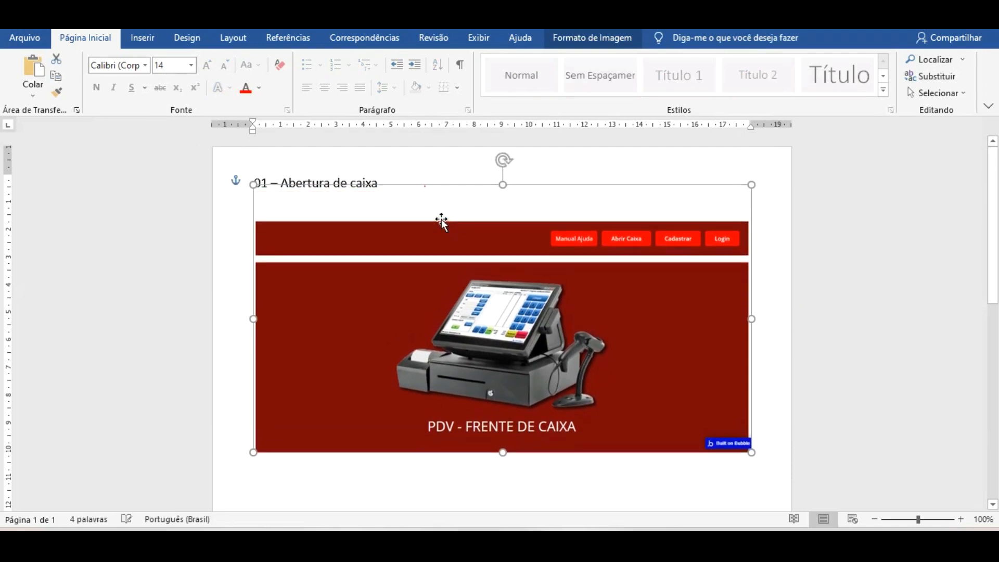
key("Down")
key("Down")
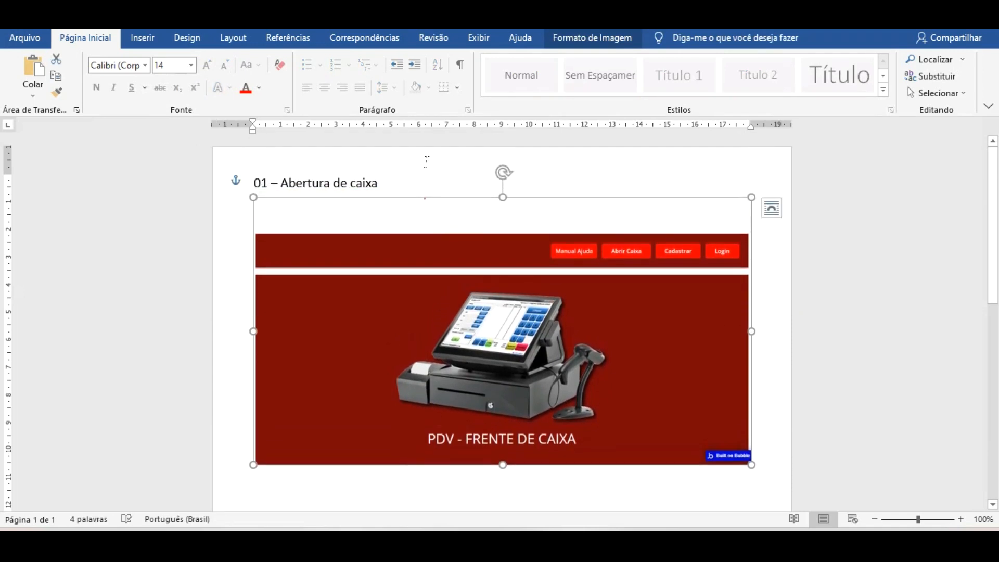
Draw a left-pointing block arrow about 1.01 cm wide and 0.58 cm high above the picture's Cadastrar button
left_click(421, 161)
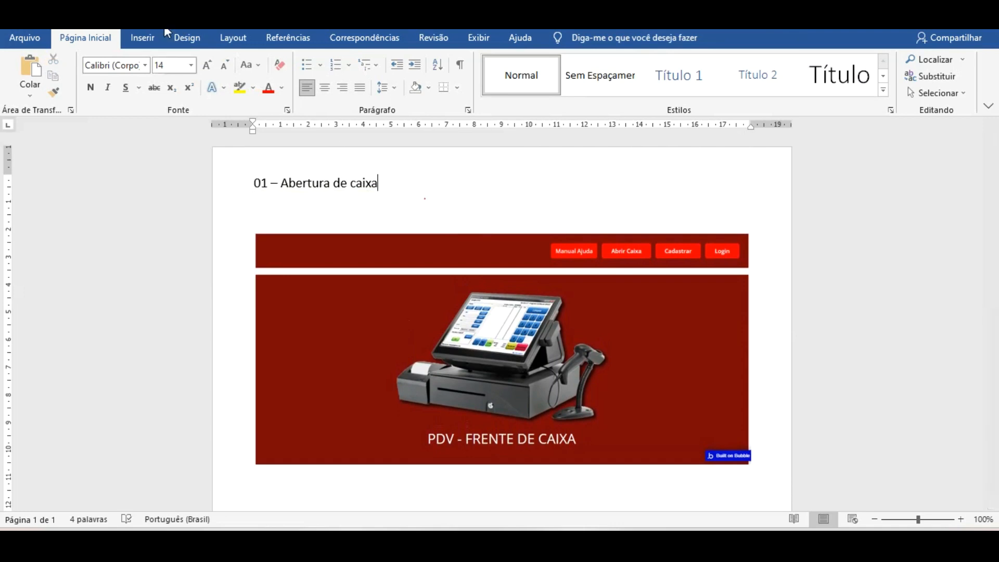
left_click(143, 38)
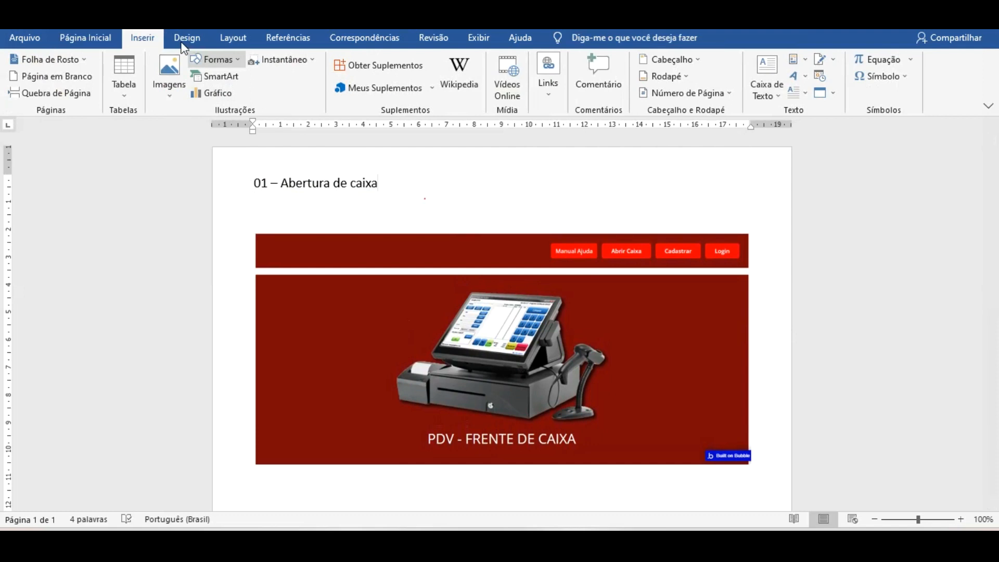
left_click(178, 81)
left_click(198, 128)
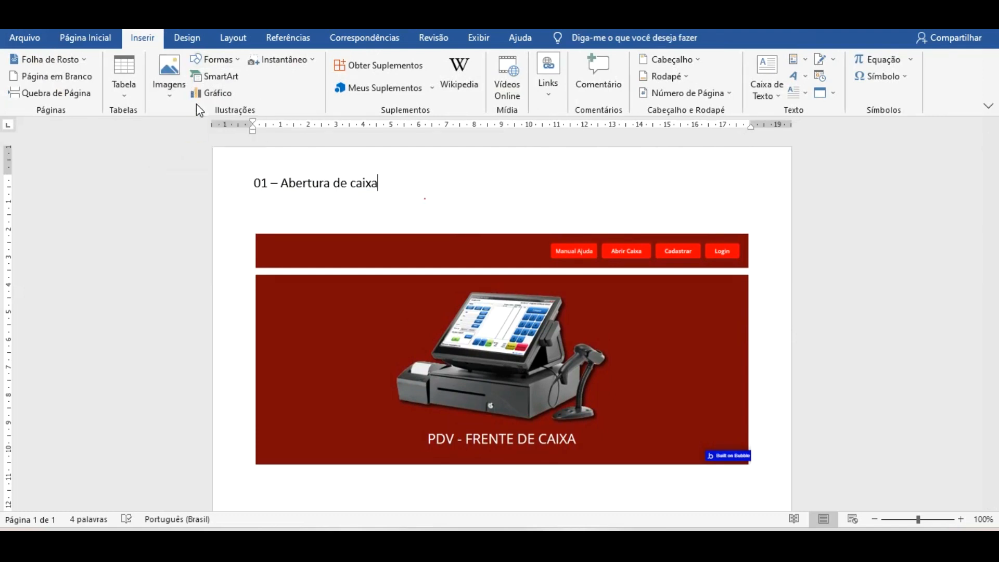
left_click(475, 21)
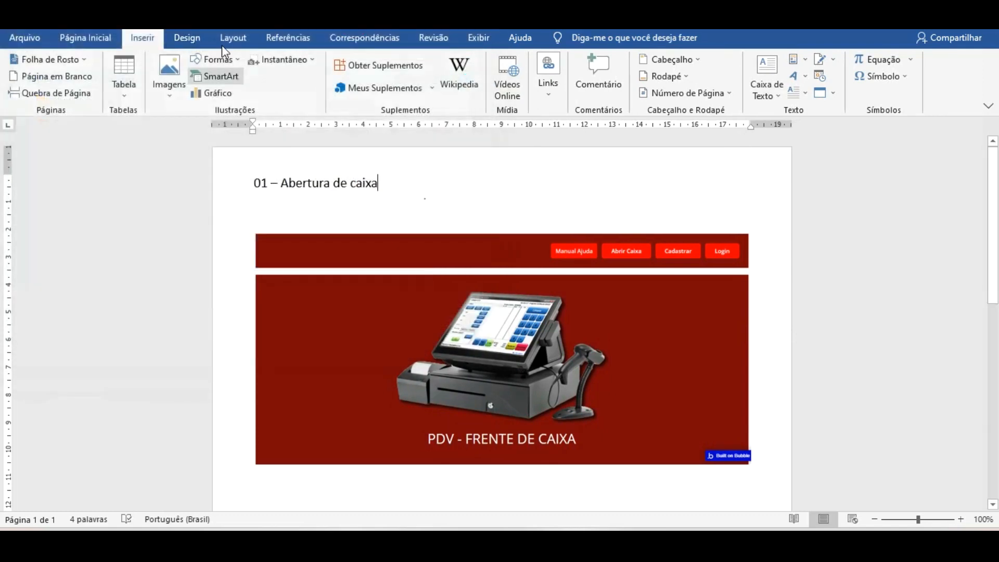
left_click(214, 59)
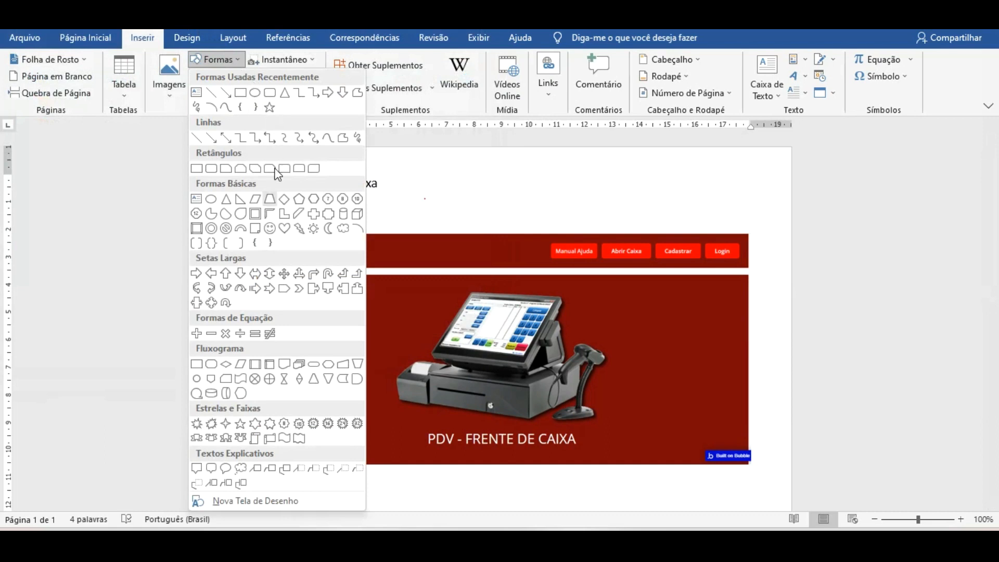
left_click(211, 274)
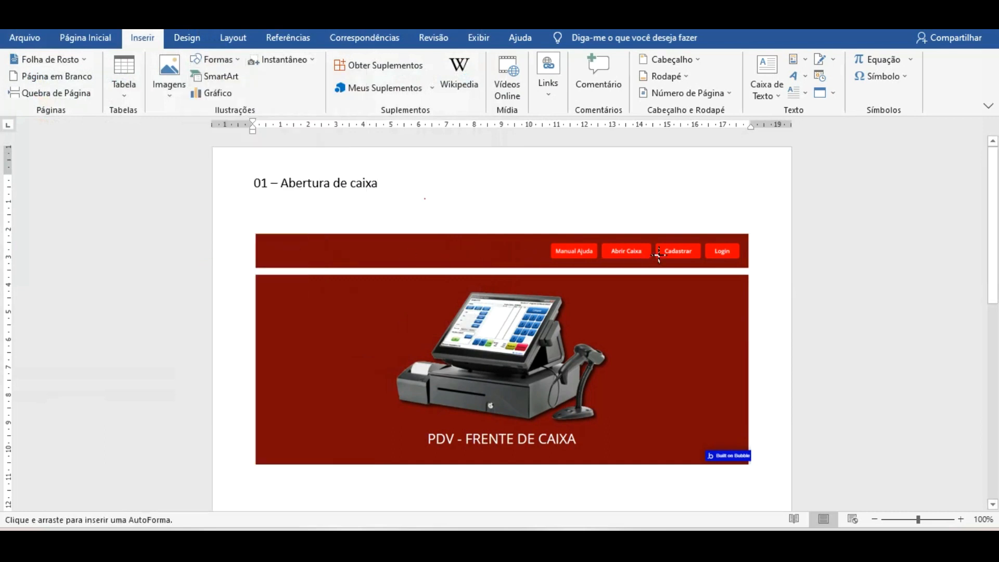
left_click_drag(658, 178, 686, 194)
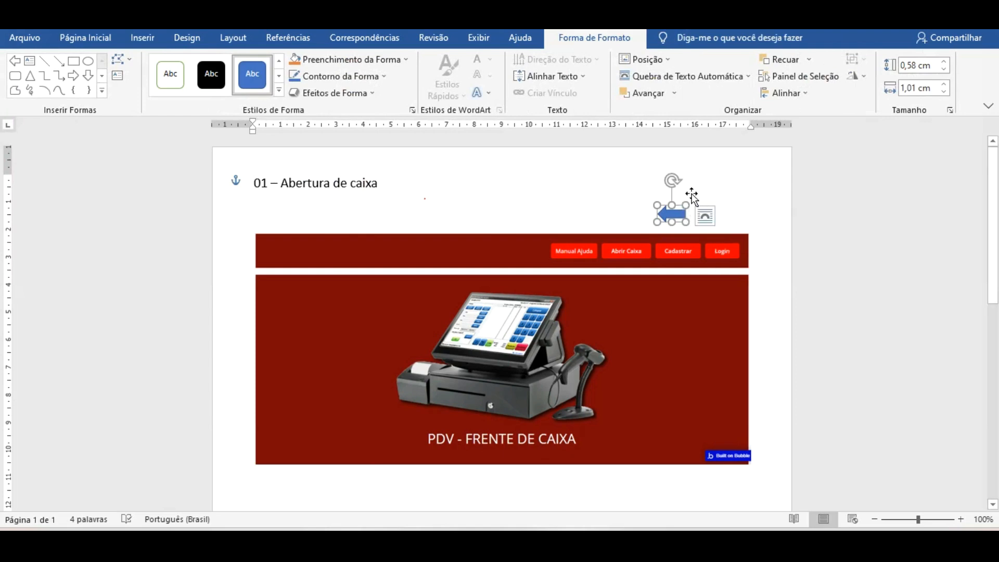
Rotate the block arrow to point downward and shorten it to about 0.71 cm
left_click_drag(675, 155, 663, 186)
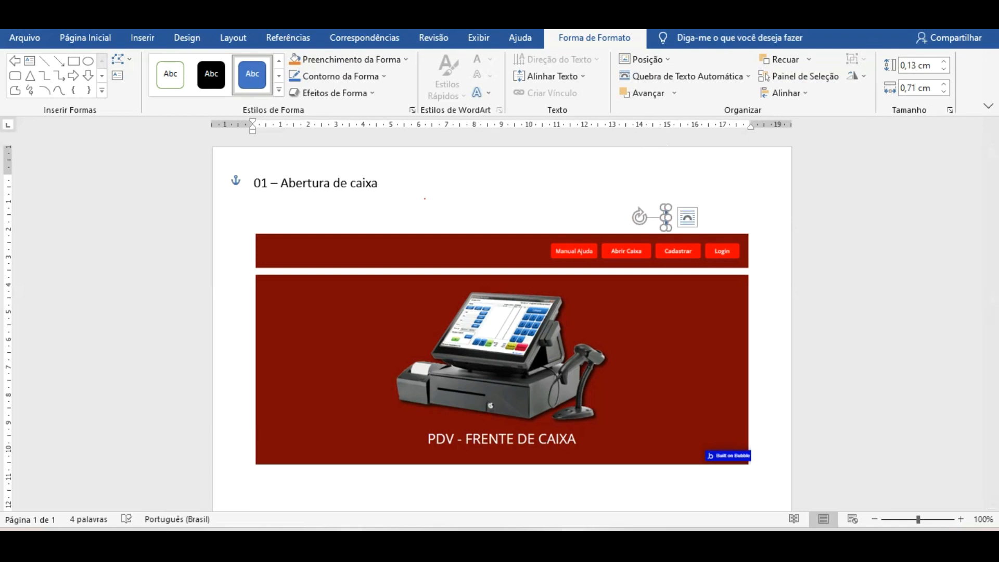
key("ctrl+z")
left_click_drag(670, 192, 662, 192)
left_click(130, 24)
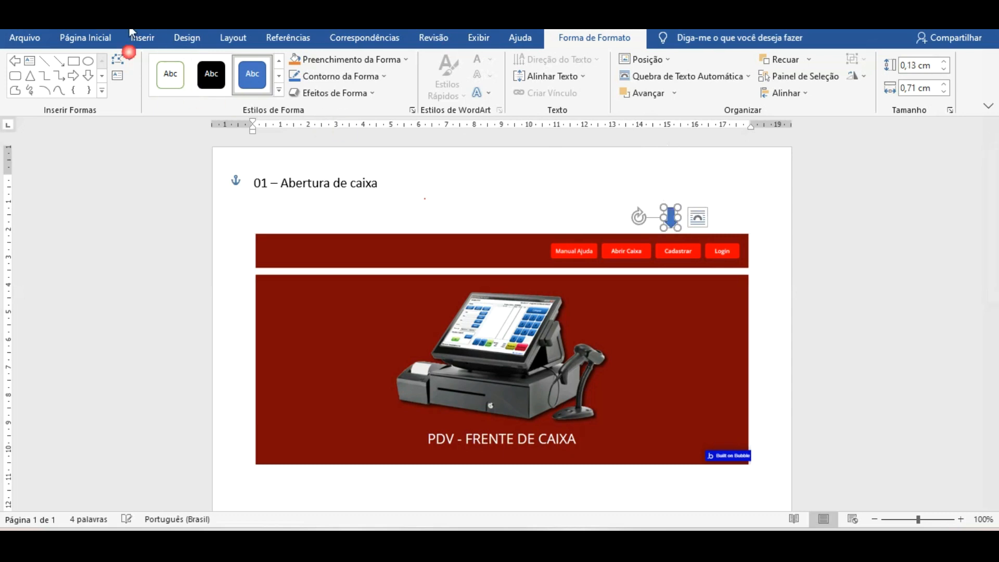
Move the downward arrow directly above the Abrir Caixa button in the picture
left_click(592, 180)
left_click(669, 191)
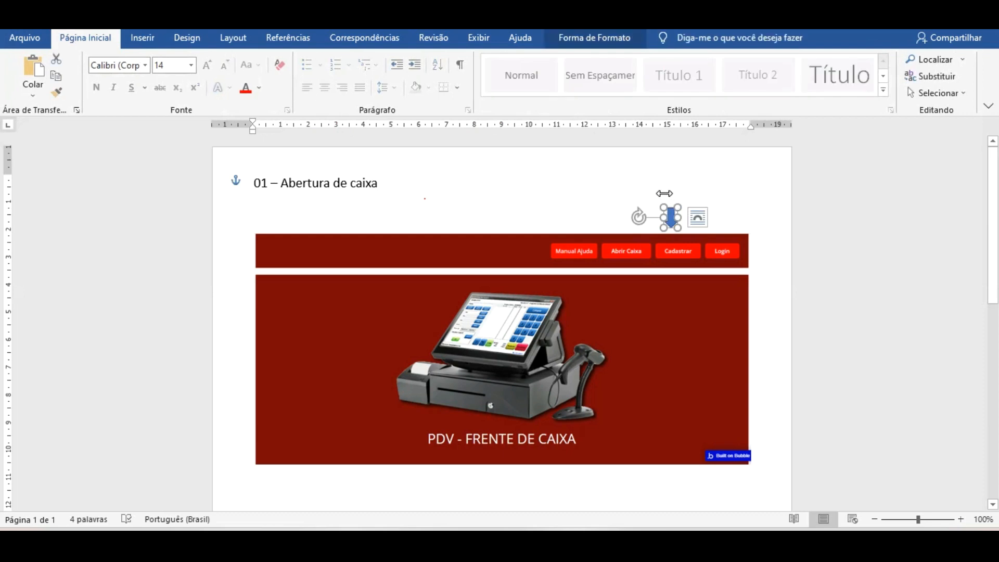
left_click_drag(666, 195, 623, 199)
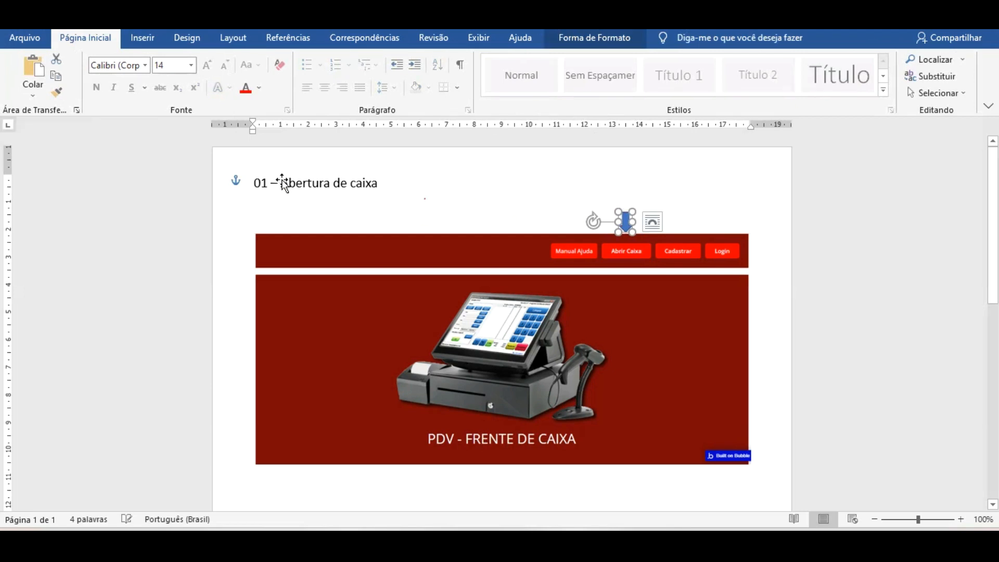
End the heading with a period, add the bullet "Clique na aba “Abrir caixa” como indicado na seta." beneath it, and end the list
left_click(307, 204)
left_click(397, 155)
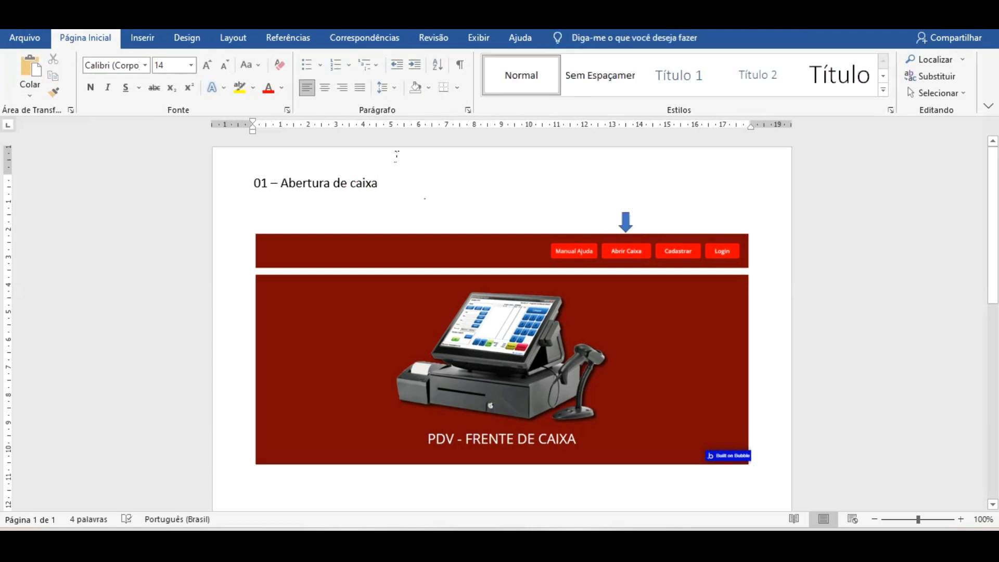
key("BackSpace")
type("a")
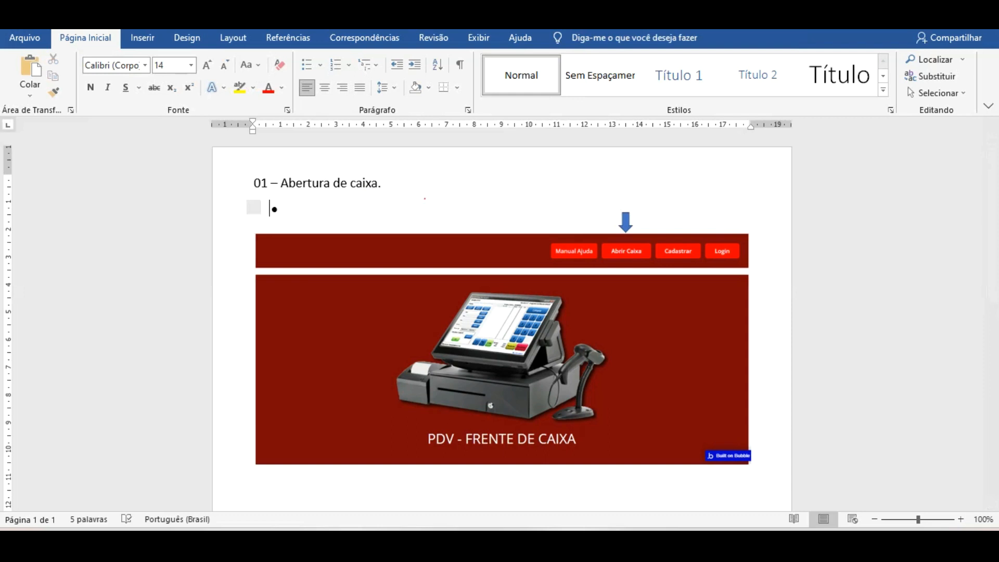
type(" Clique na")
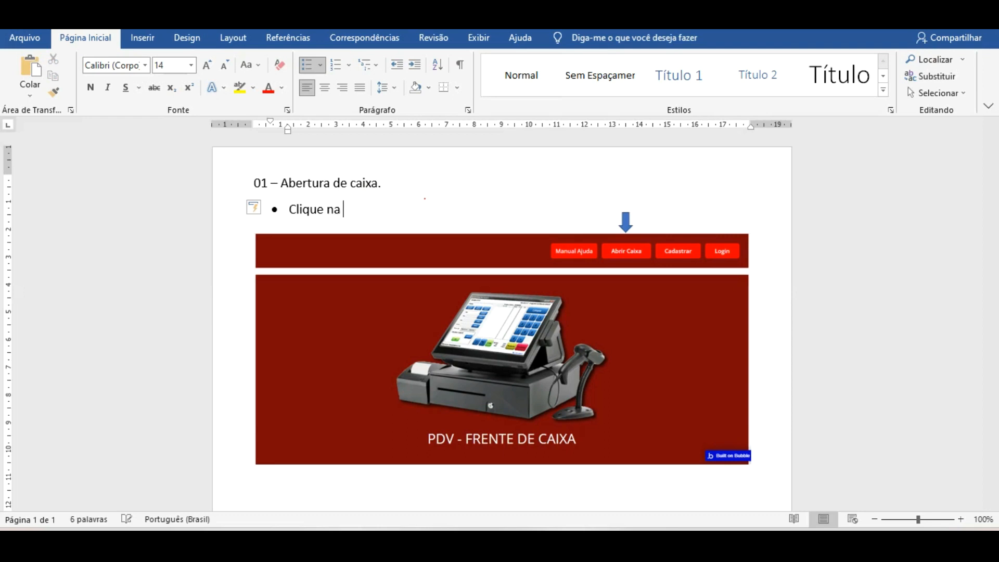
type(" aba \"Abrir caix")
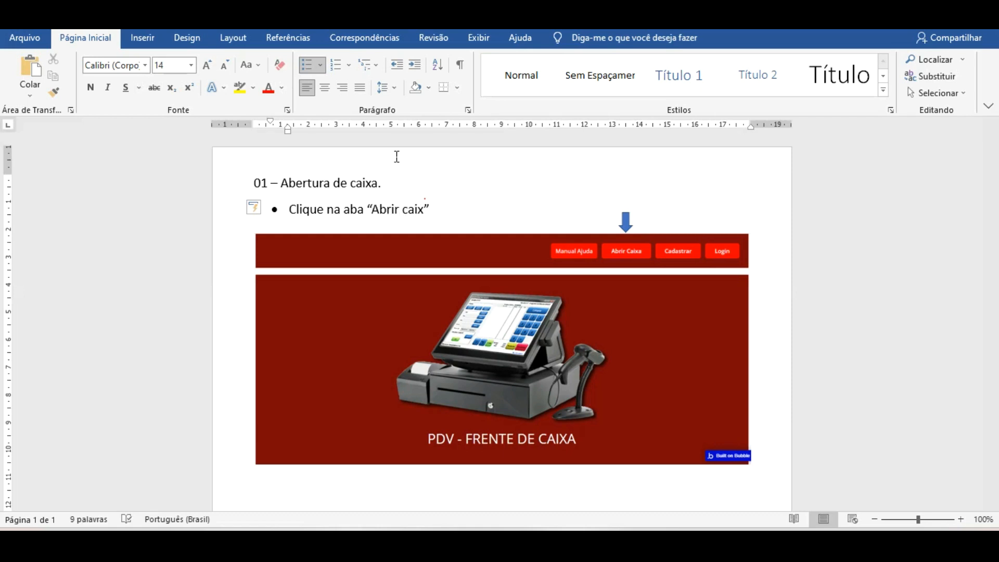
type("a")
type("\" como indicado na seta")
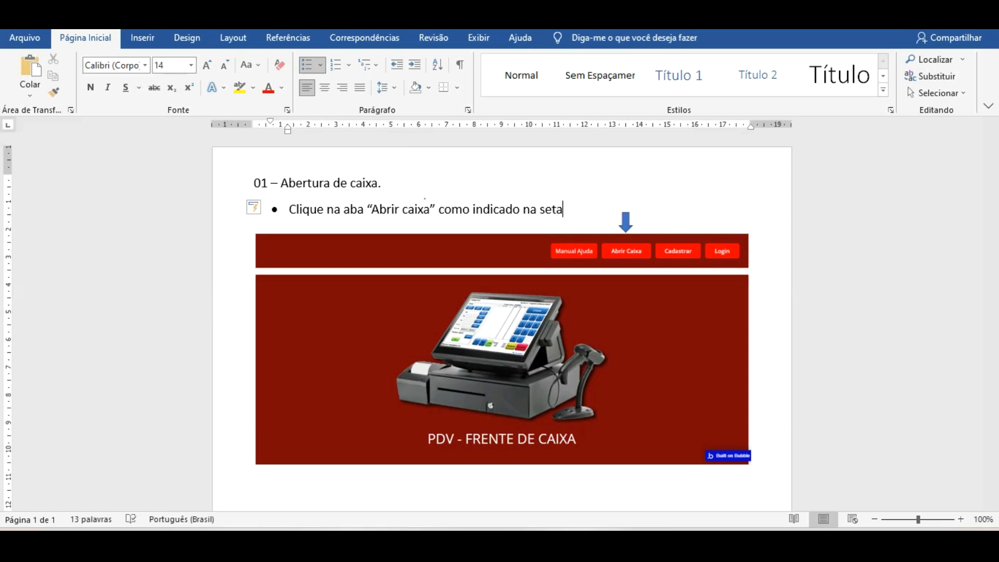
type(".")
scroll(409, 193, "down", 1)
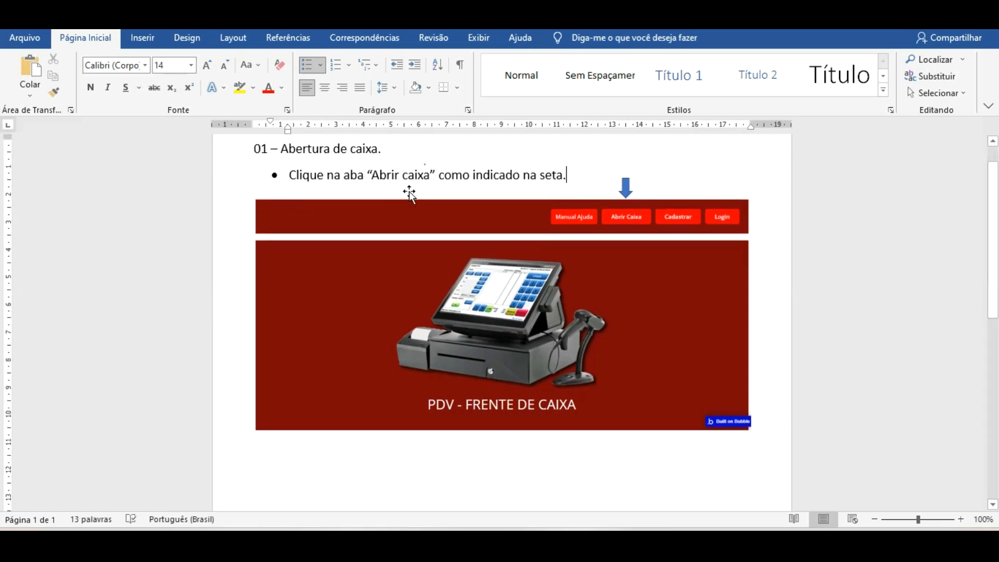
key("Return")
key("Delete")
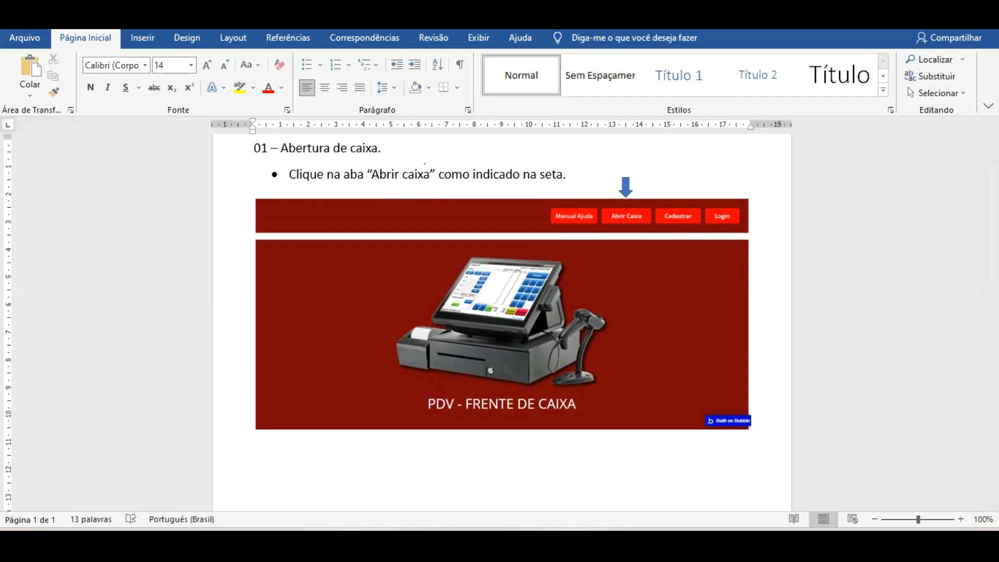
Insert the picture “Abrir caixa pdv universal 2.png” below the first screenshot and open its layout options
left_click(147, 42)
left_click(165, 58)
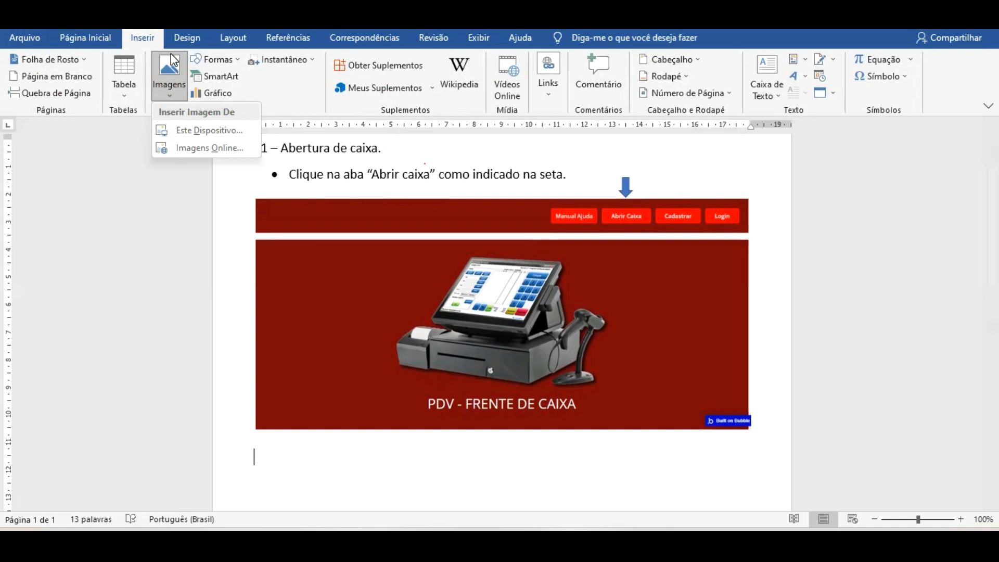
left_click(209, 130)
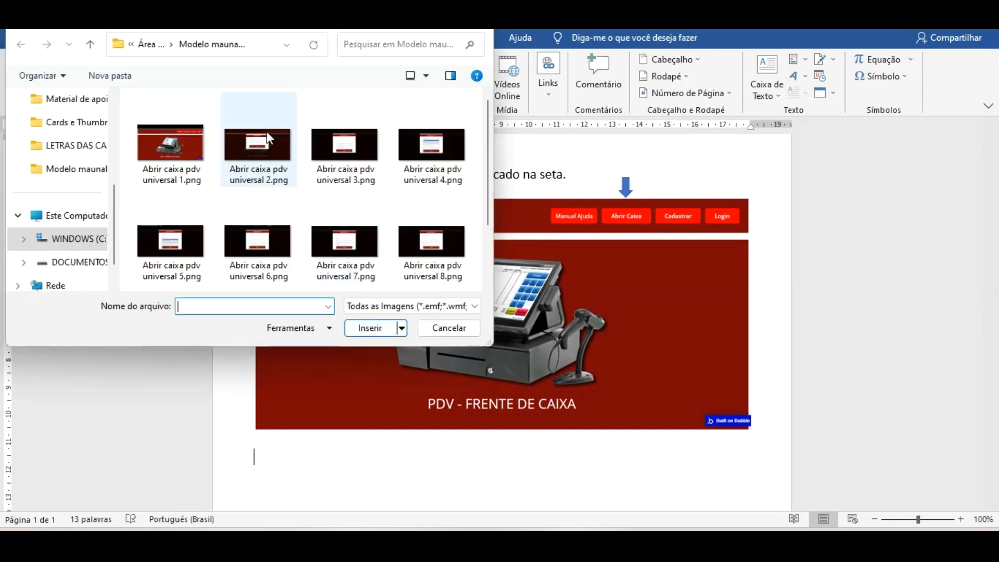
double_click(266, 131)
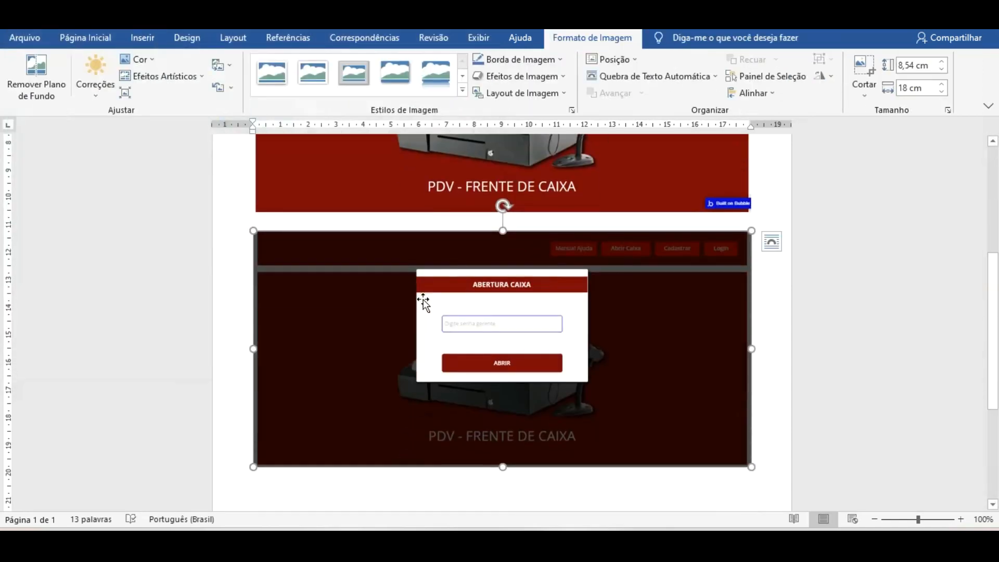
key("Right")
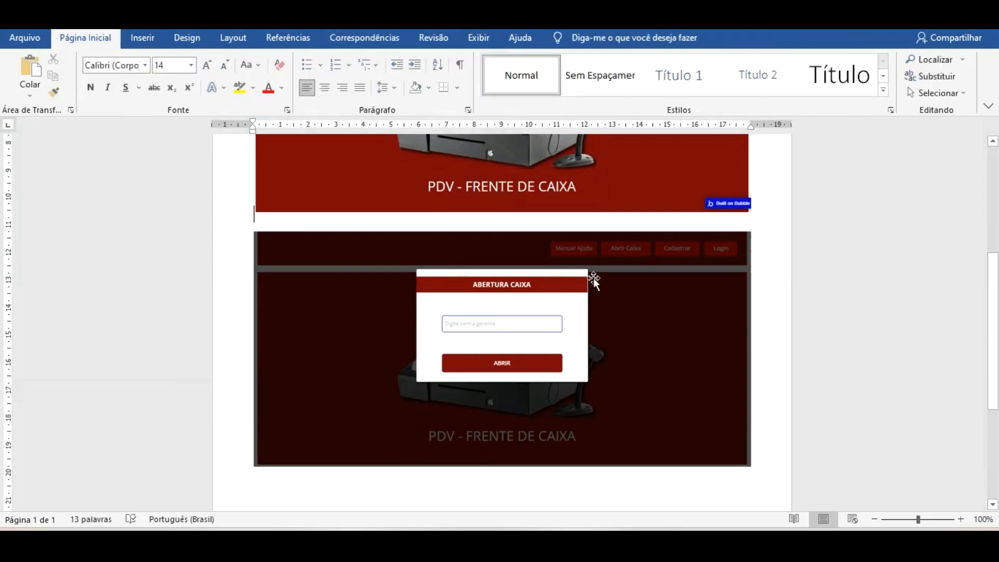
left_click(643, 279)
left_click(770, 241)
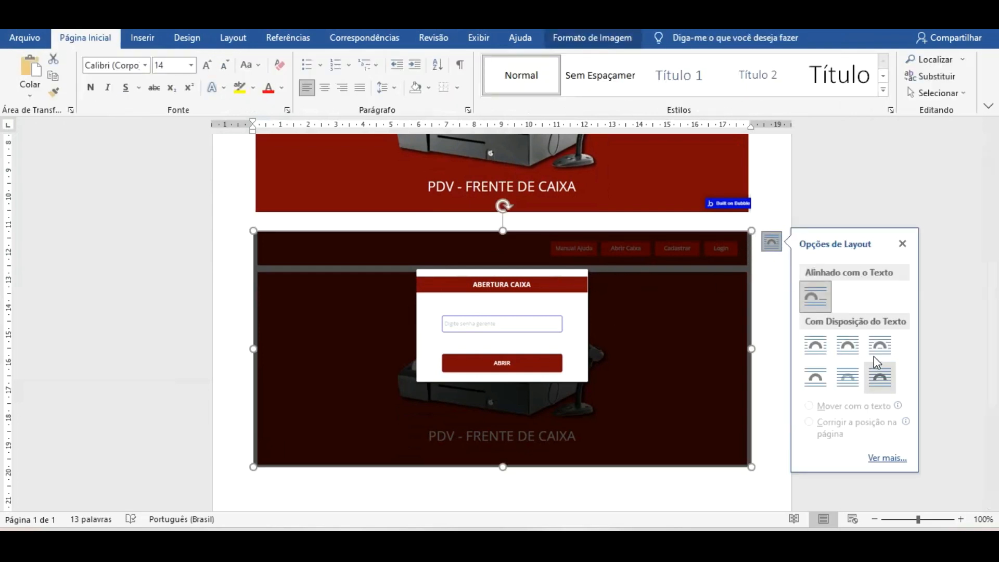
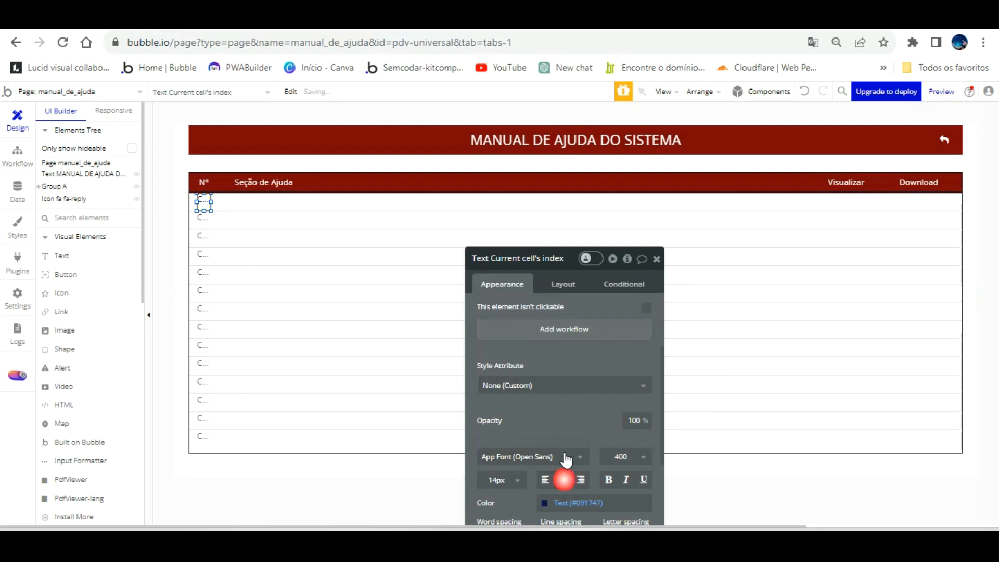
In the Bubble editor, align the cell's index text under the Nº header and set its width to 34
left_click_drag(209, 176, 217, 176)
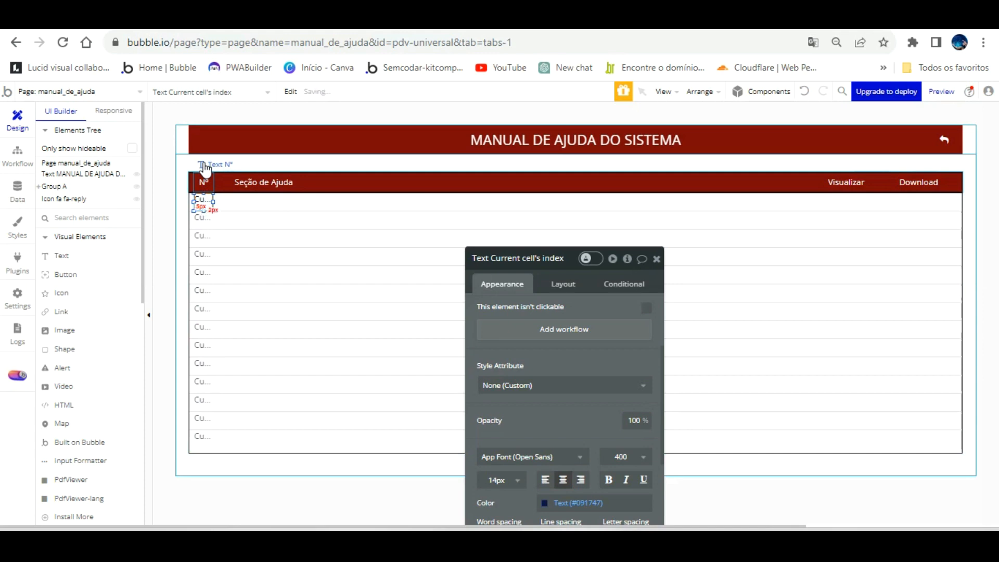
left_click(204, 169)
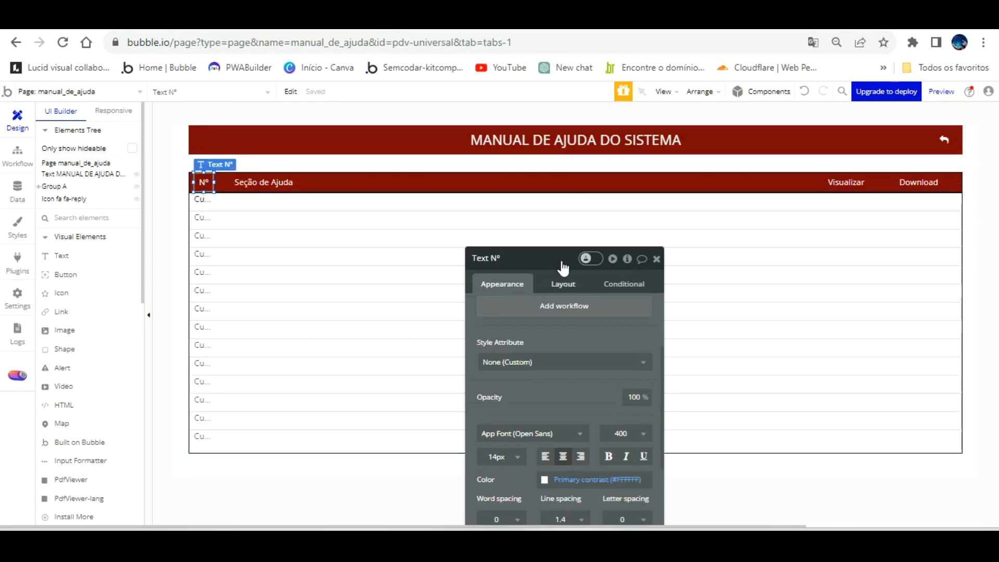
left_click(560, 283)
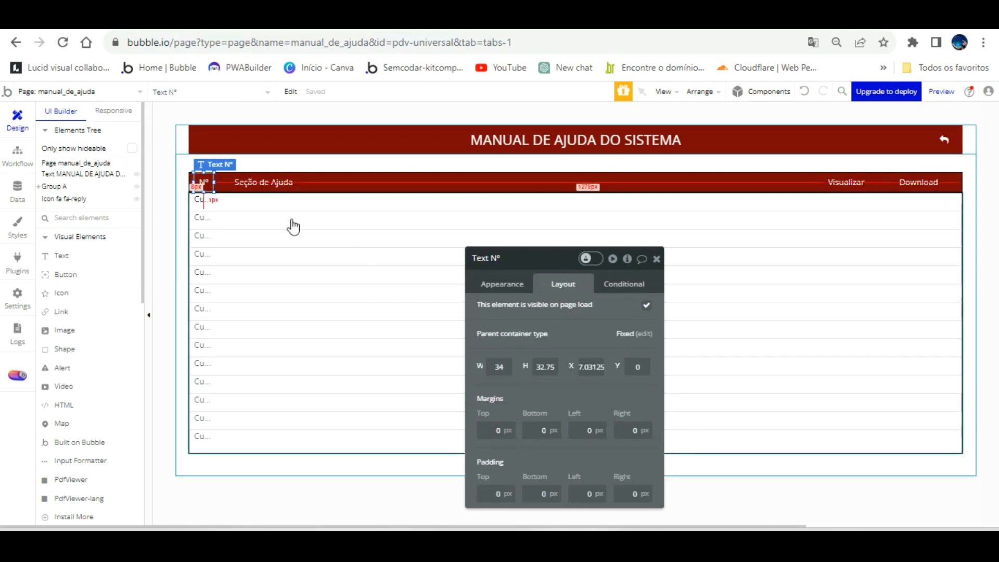
left_click(202, 200)
double_click(498, 367)
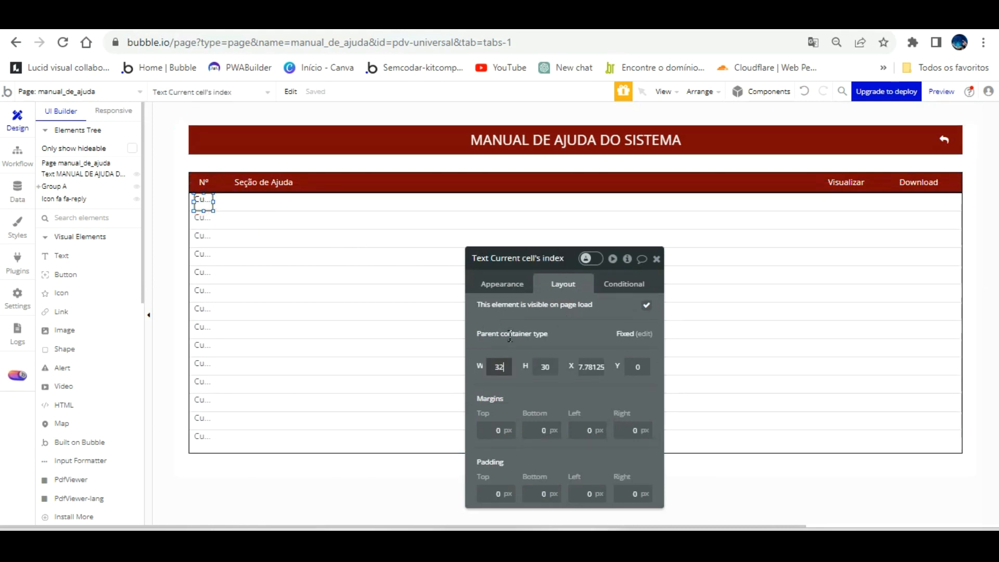
type("34")
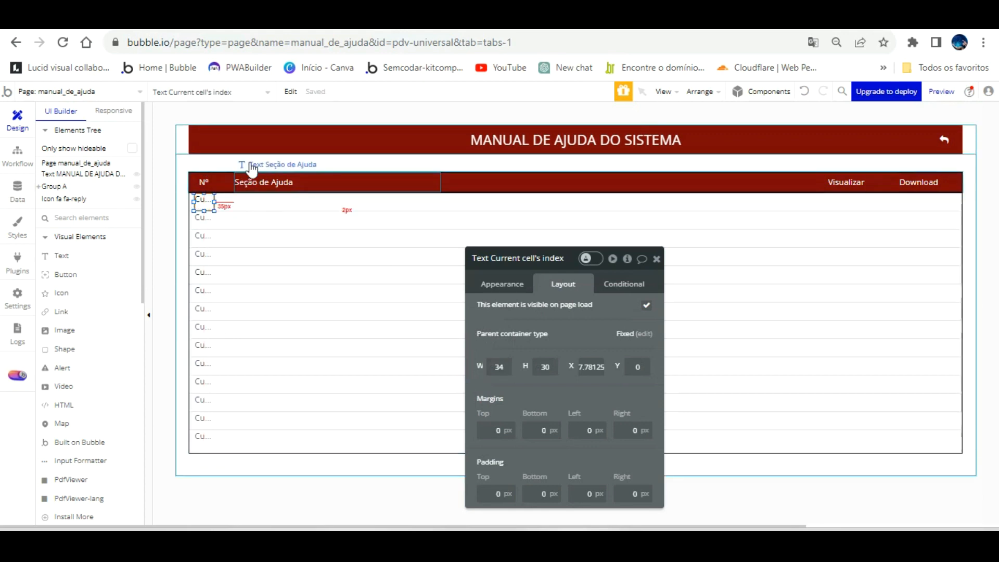
Paste a copy of the index text and move it within the first row to line up under the Seção de Ajuda header
key("ctrl+v")
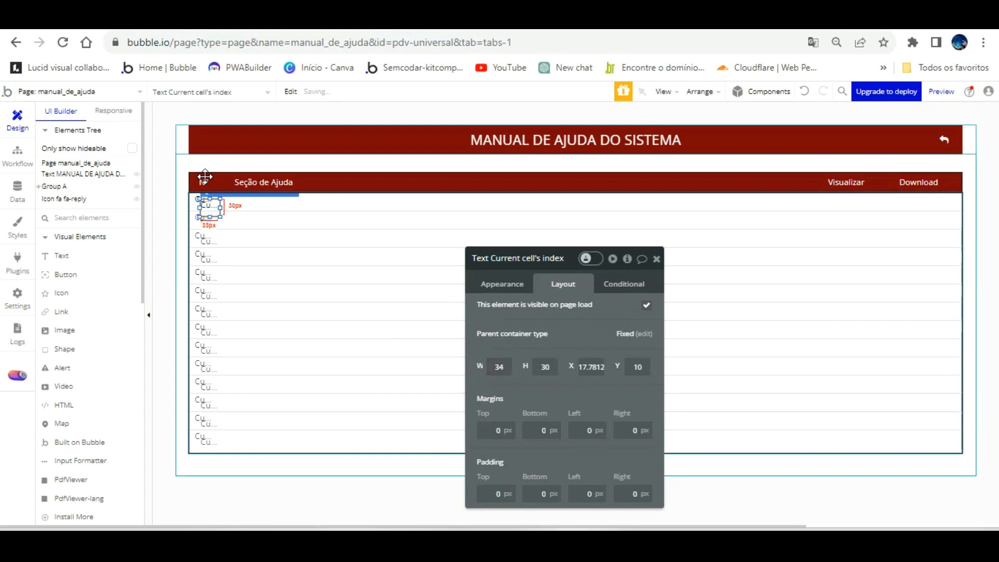
left_click_drag(204, 177, 204, 172)
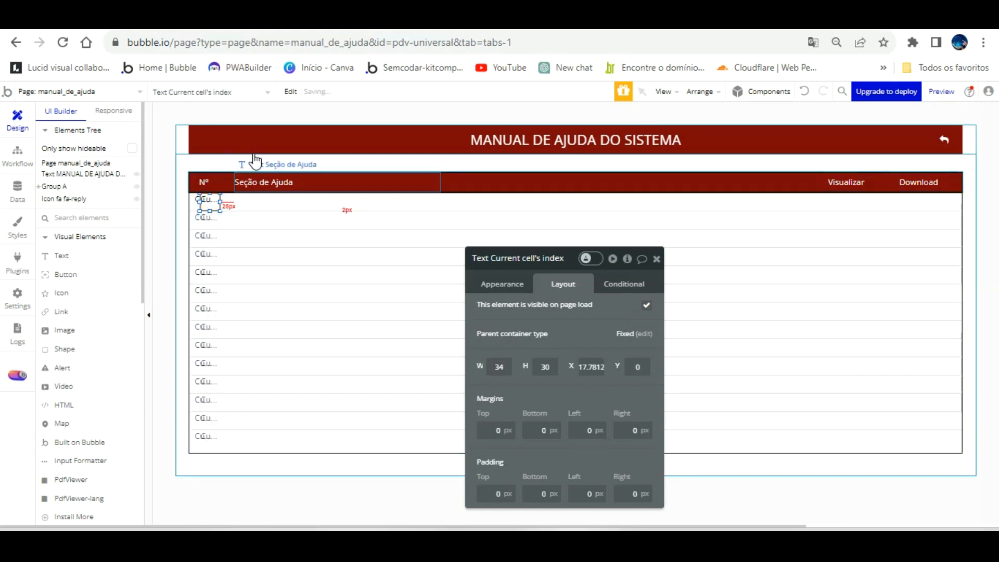
key("Right")
key("Right")
key("Right")
key("Right")
key("Right")
key("Right")
key("Right")
key("Right")
key("Right")
key("Right")
key("Right")
key("Right")
key("Right")
key("Right")
key("Right")
key("Right")
key("Right")
key("Right")
key("Right")
key("Right")
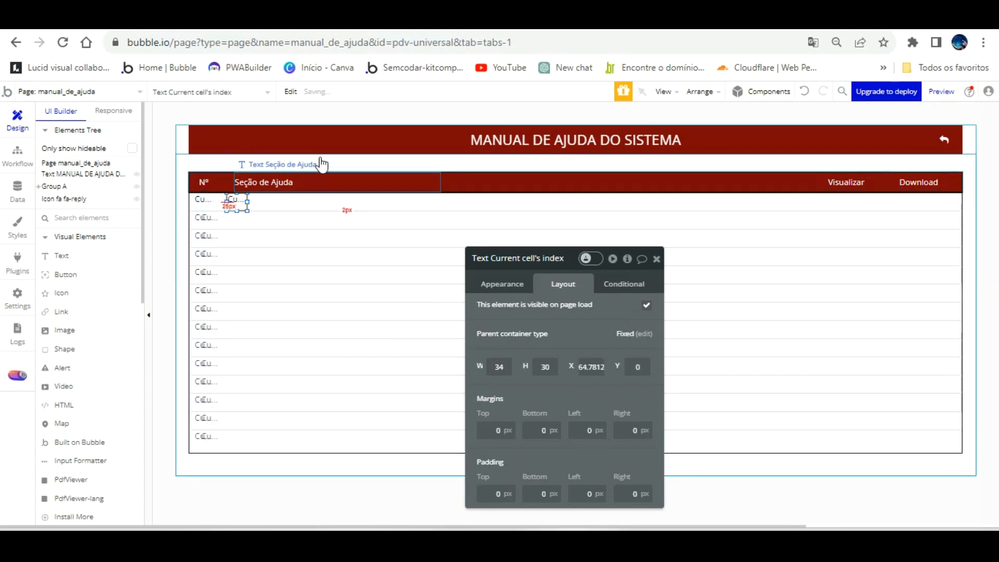
Set the copied text's width to 351 to match the Seção de Ajuda header
left_click(323, 157)
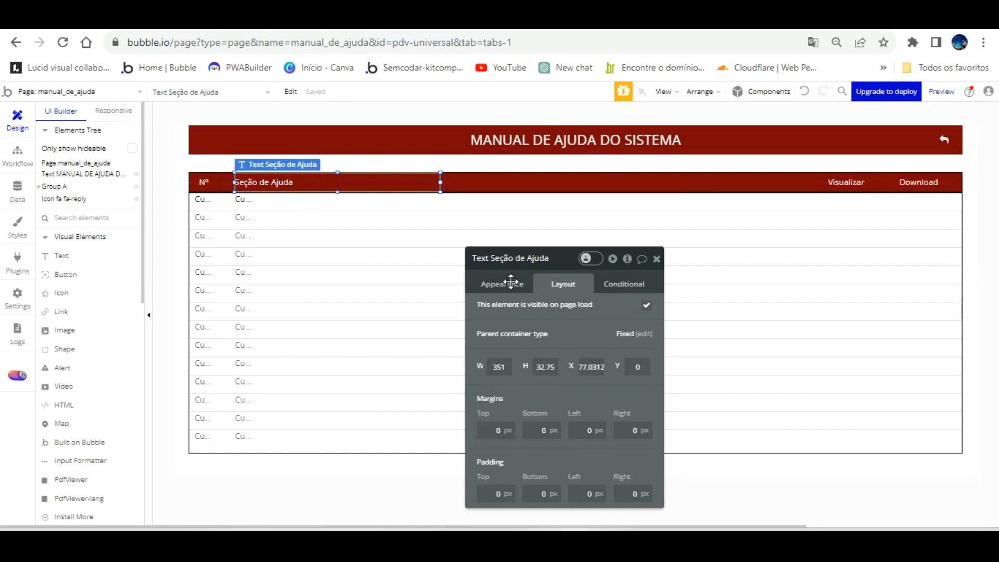
left_click(243, 200)
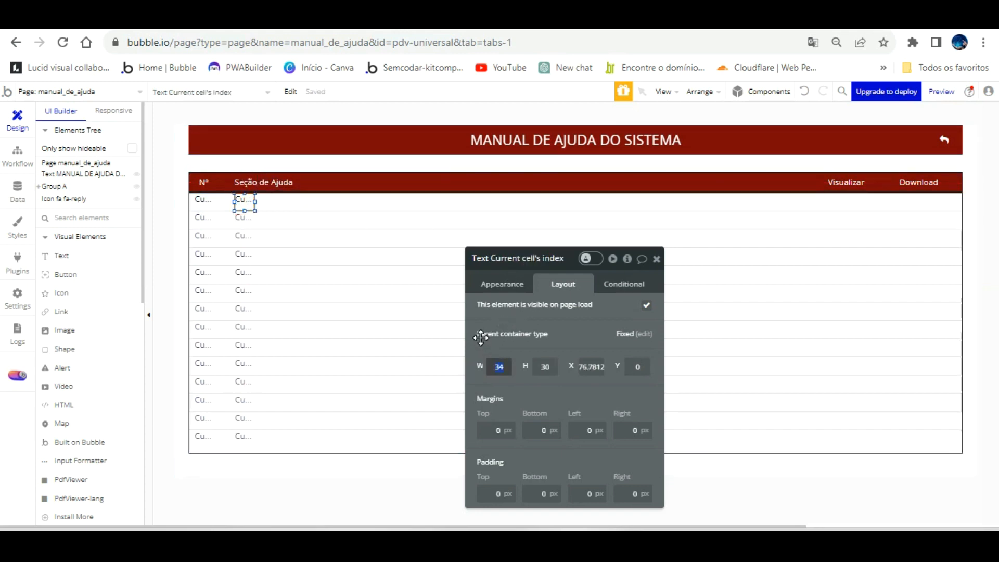
key("Return")
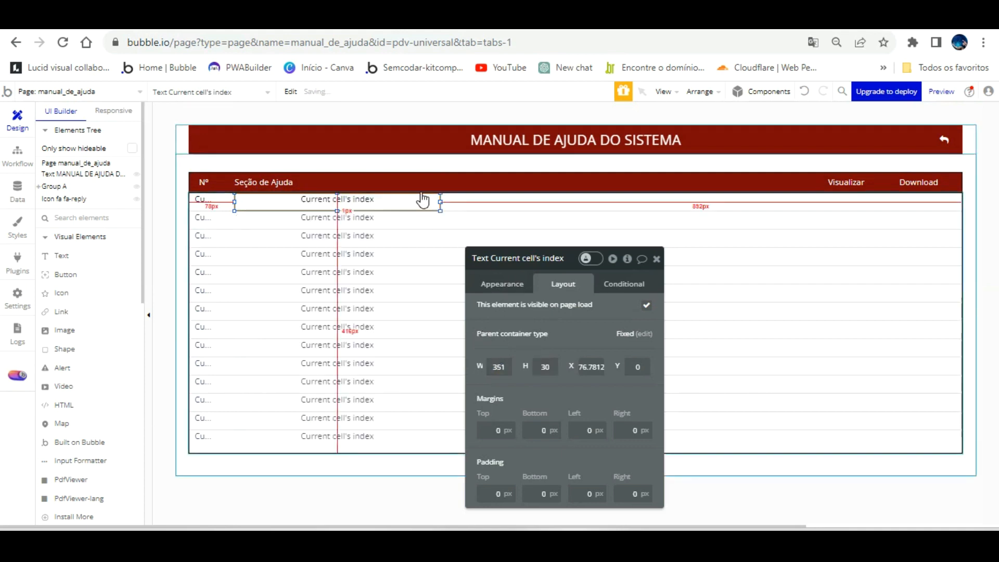
Change the copied text's dynamic content to Current cell's Manual de ajuda's nome do arquivo
left_click(502, 283)
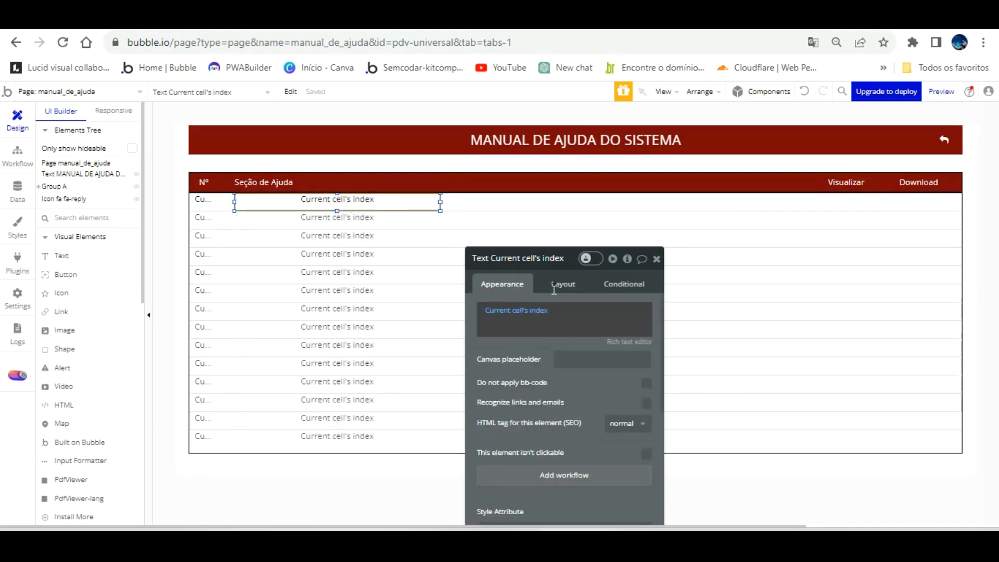
left_click(538, 311)
left_click(572, 358)
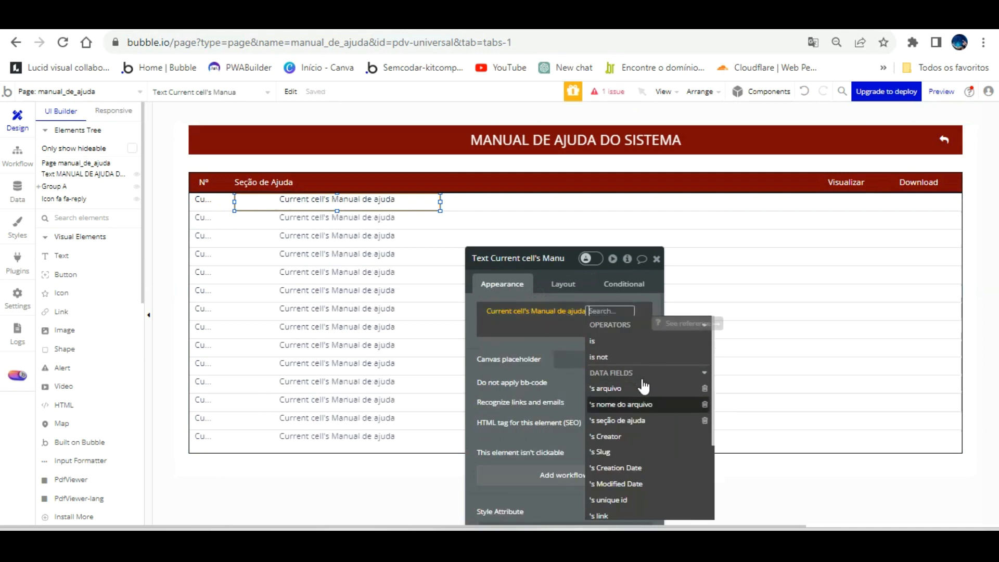
left_click(626, 404)
left_click(480, 292)
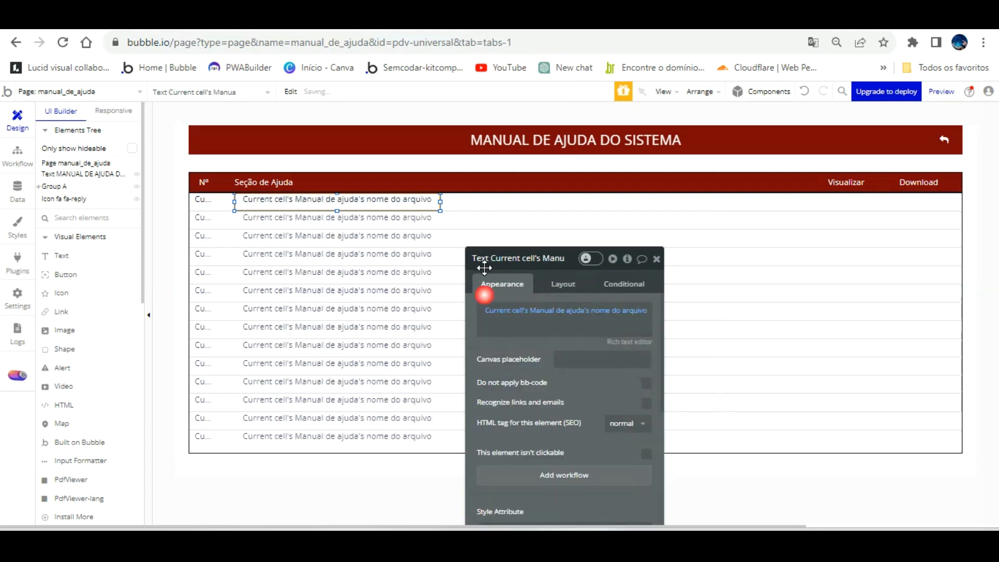
Left-align the file name text under the Seção de Ajuda header
scroll(551, 381, "down", 3)
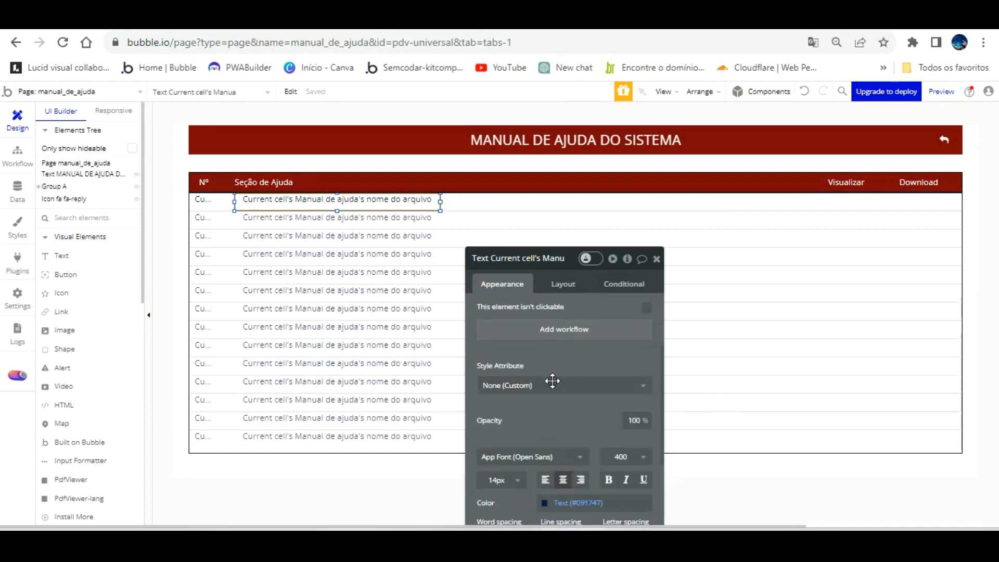
left_click(545, 480)
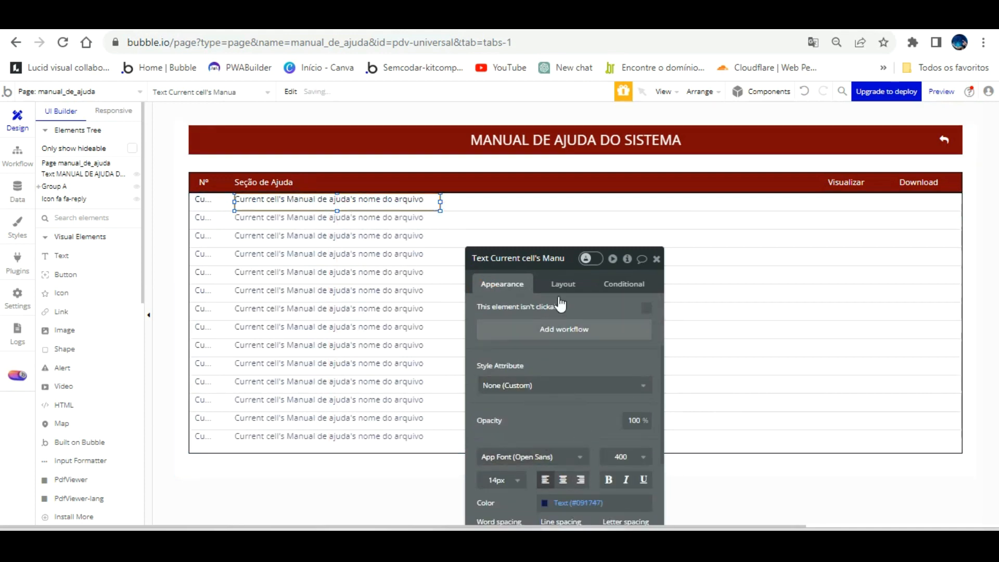
left_click(582, 283)
Place an icon element in the first row under the Visualizar header and open its icon choices
left_click(121, 290)
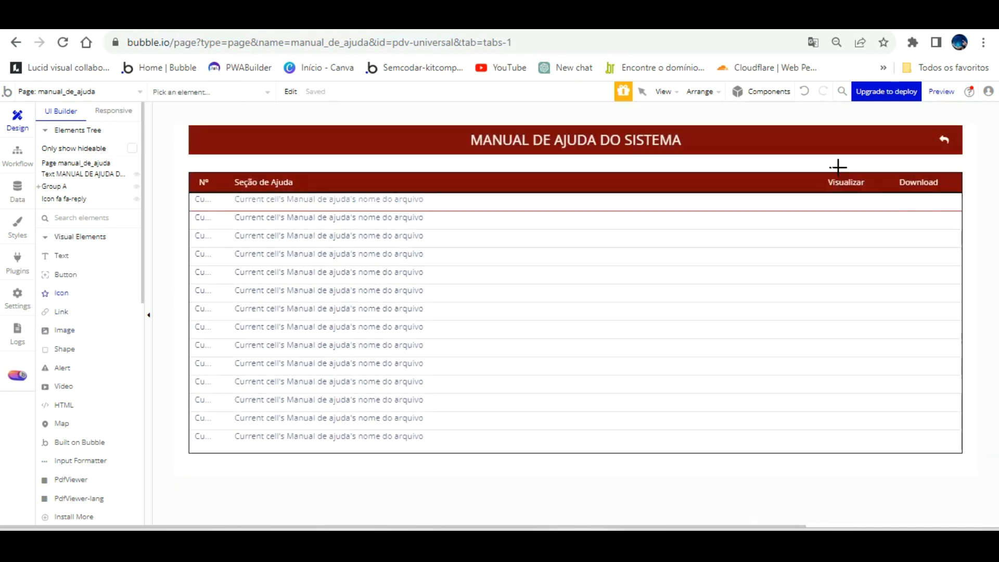
left_click(853, 203)
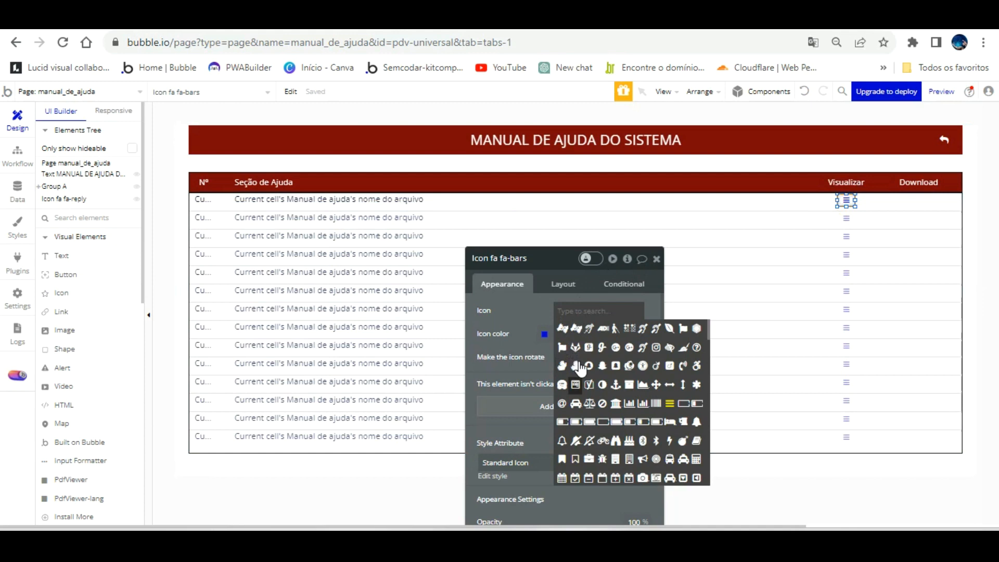
Look through the available icon choices for one suited to viewing a manual in the Visualizar column
scroll(581, 368, "down", 3)
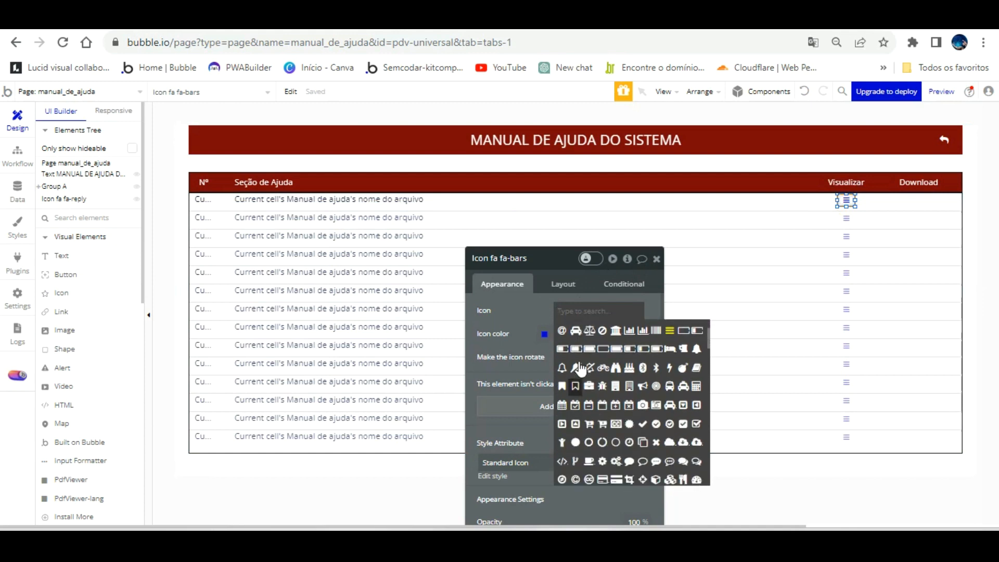
scroll(581, 368, "down", 3)
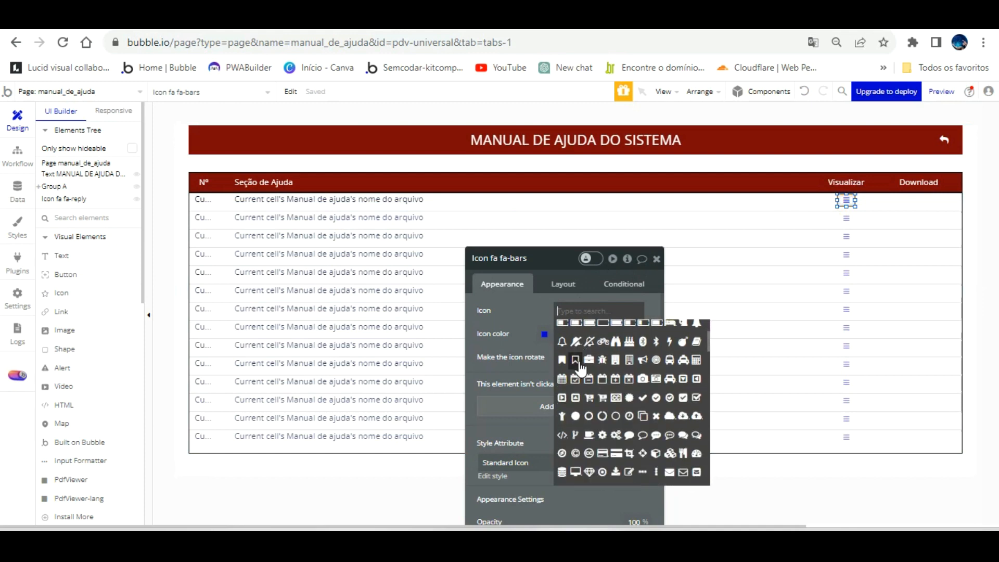
scroll(581, 368, "down", 3)
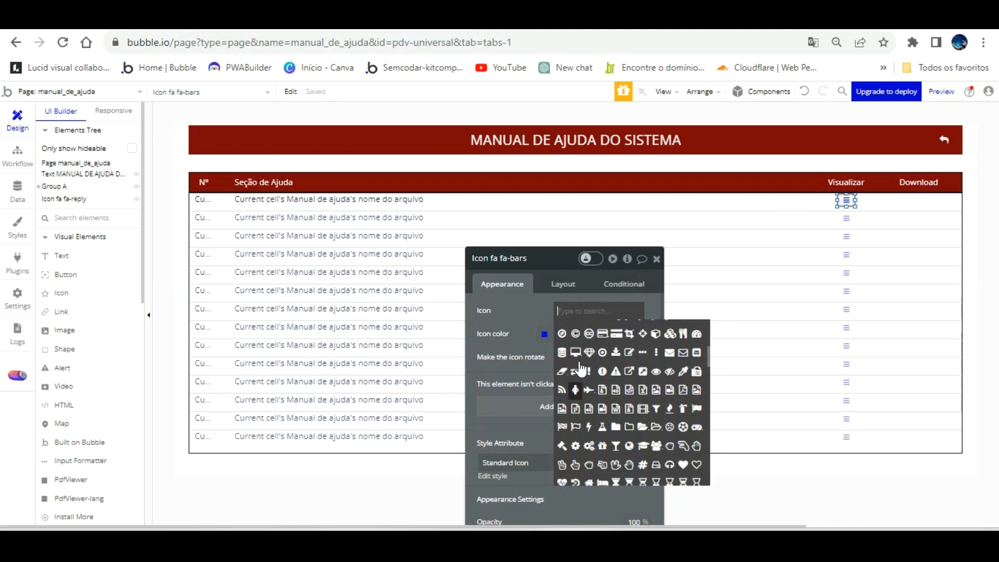
scroll(581, 369, "down", 3)
scroll(581, 369, "down", 3)
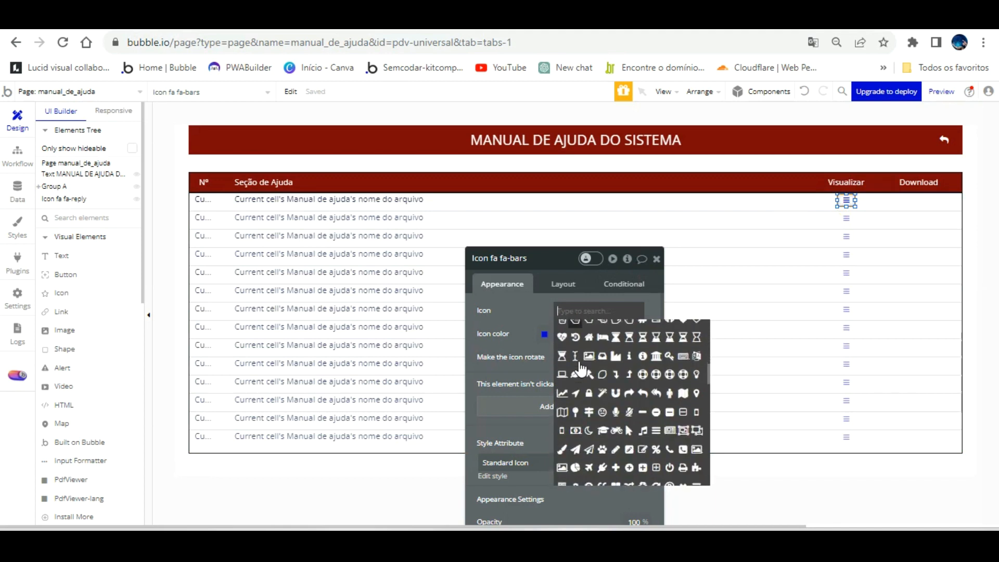
scroll(581, 369, "down", 3)
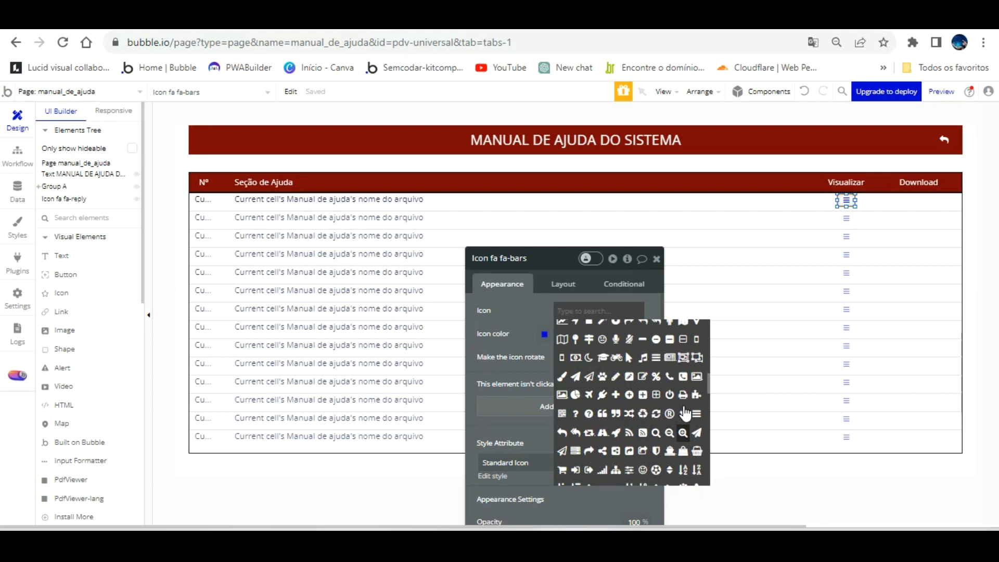
scroll(686, 414, "down", 3)
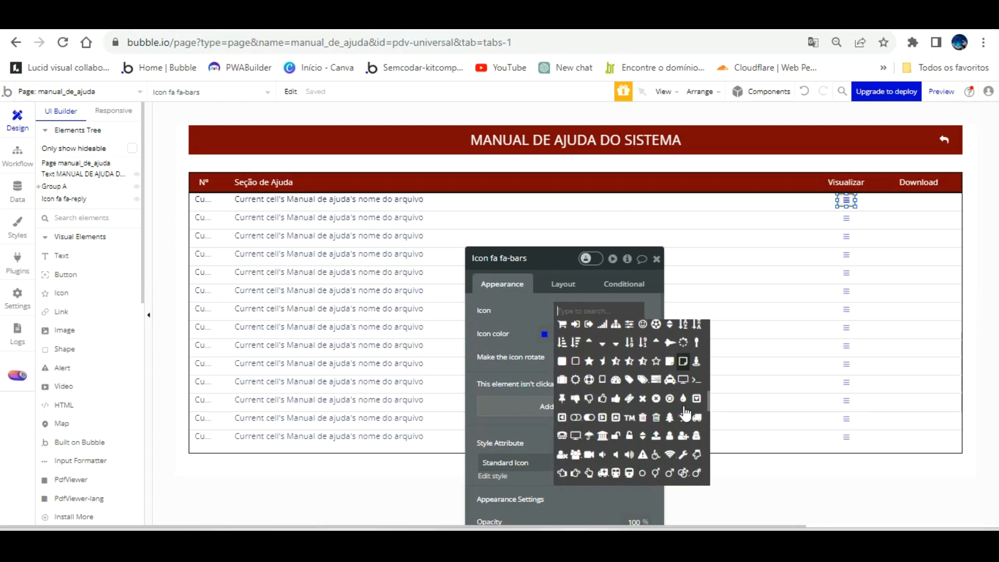
scroll(686, 413, "down", 2)
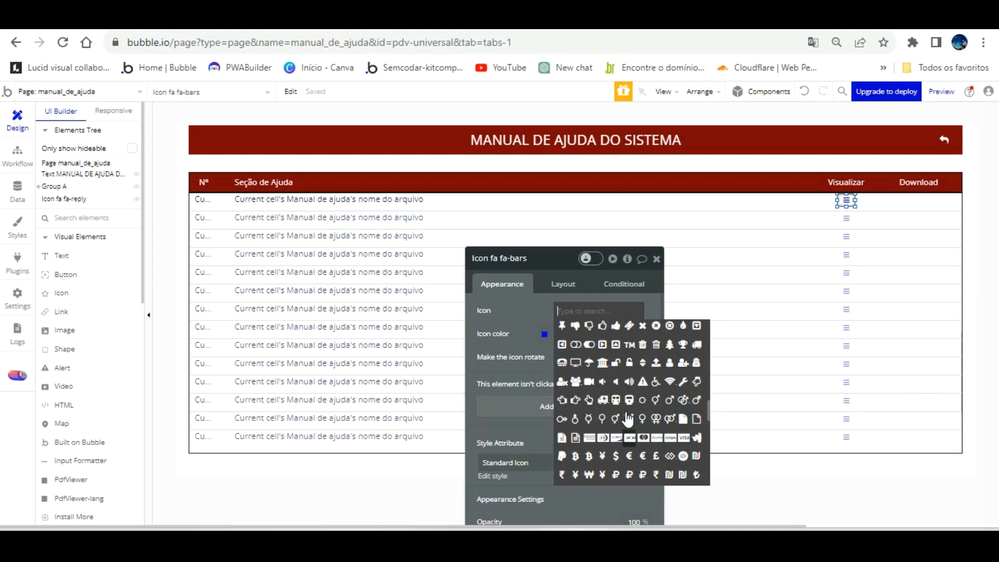
Search the icon choices for "file" and "vie" to find a viewing icon, clearing the search text at the end
type("fi")
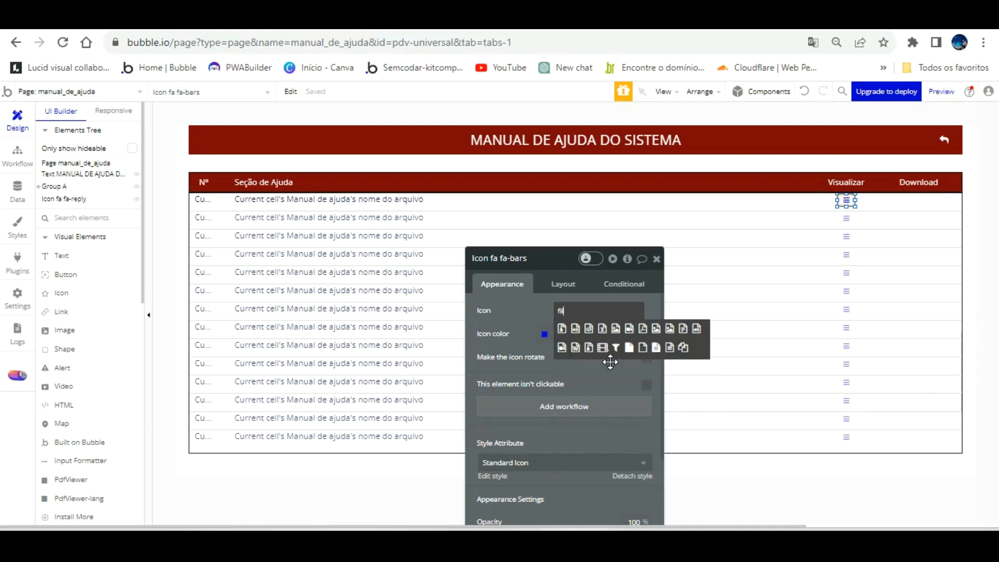
type("le")
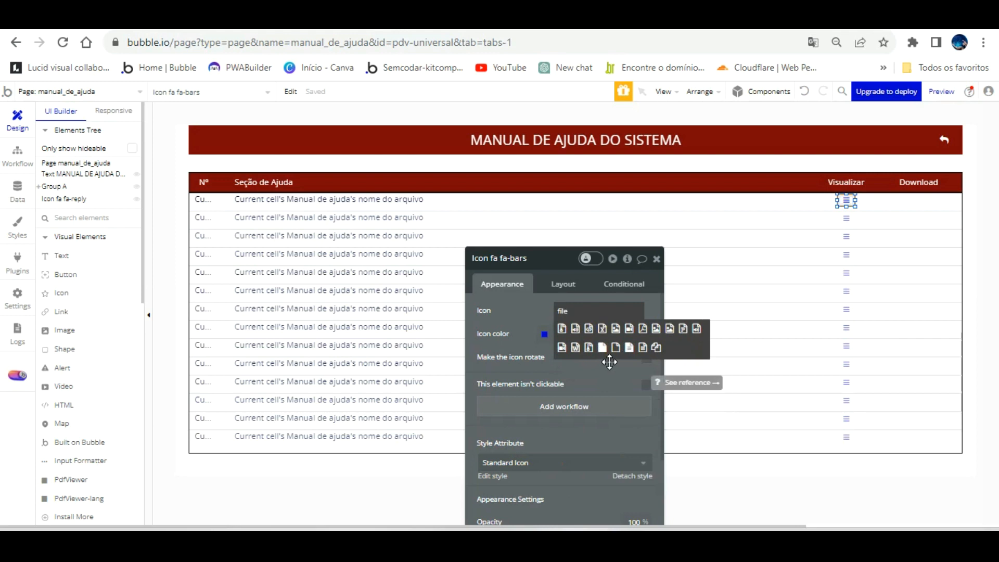
left_click(609, 362)
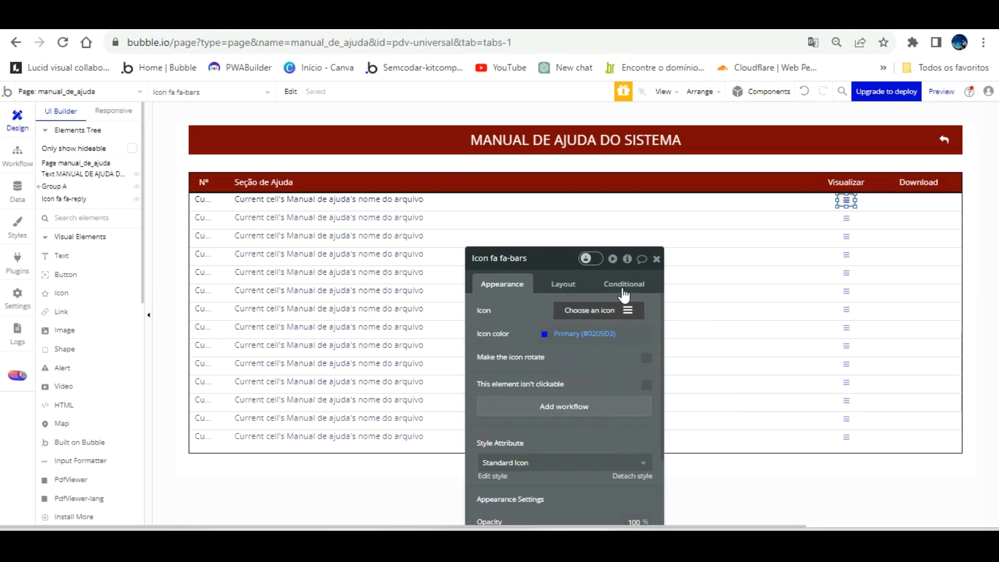
left_click(627, 309)
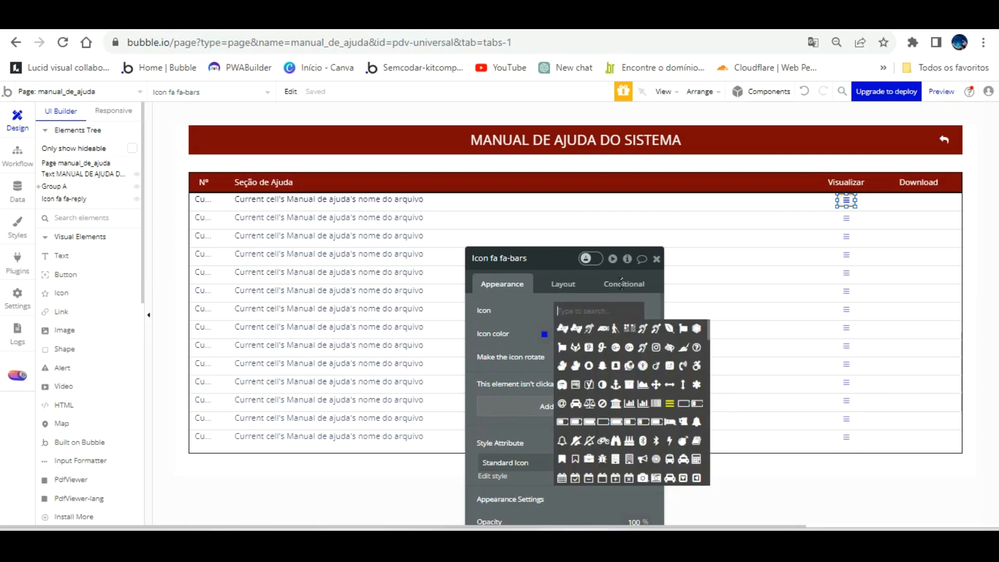
type("vie")
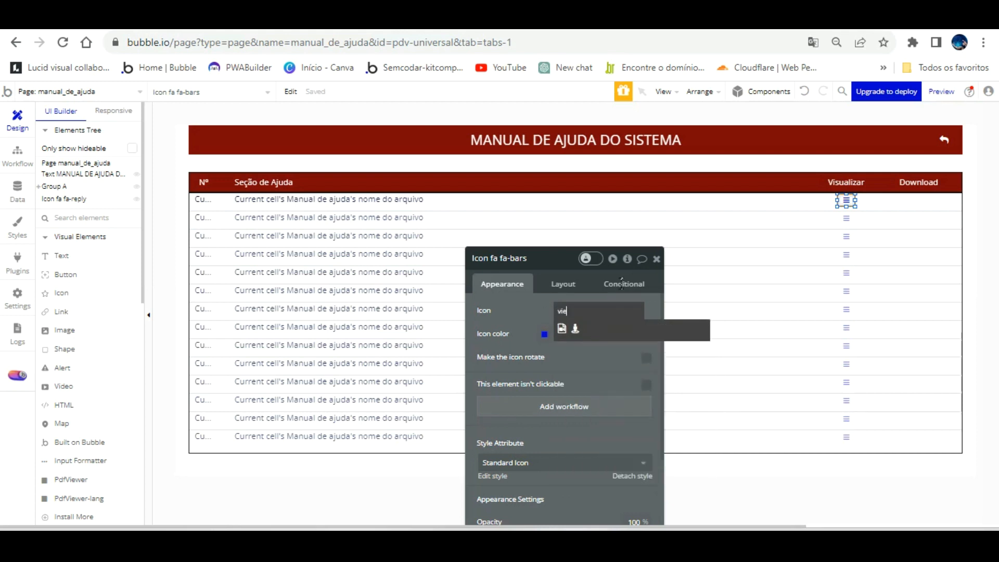
key("BackSpace")
key("BackSpace")
key("BackSpace")
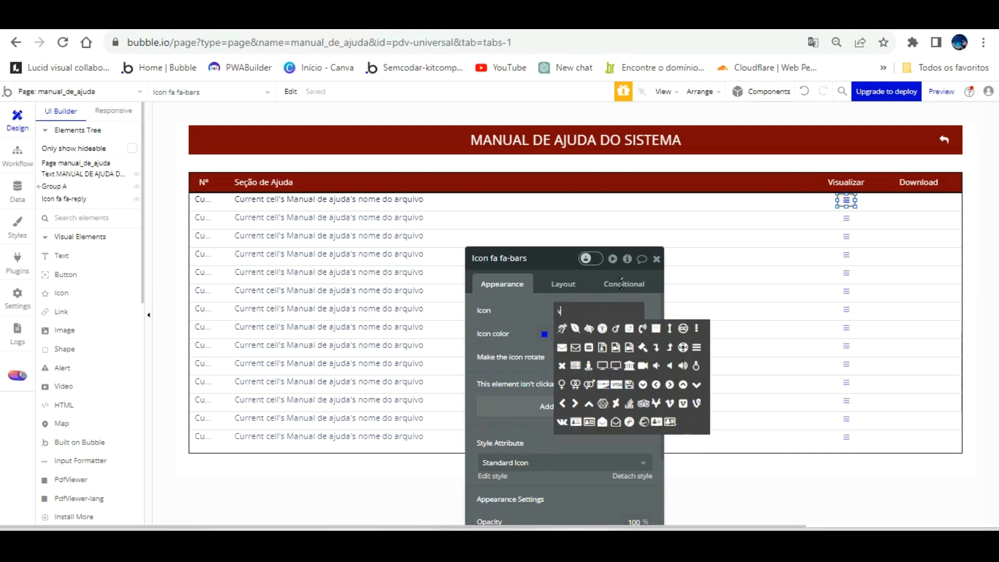
type("fi")
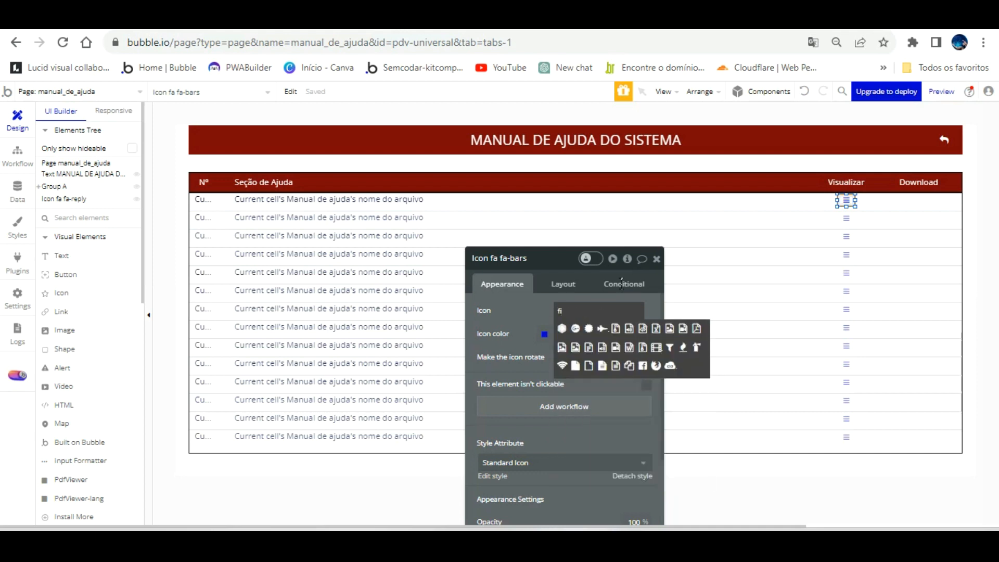
key("BackSpace")
key("BackSpace")
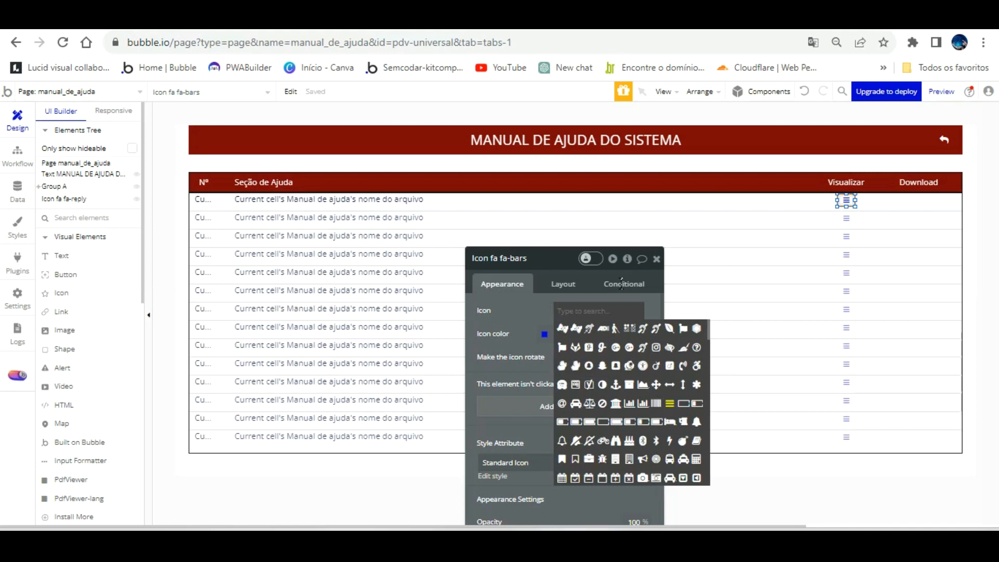
Change the Visualizar column's icon to the outlined open folder (fa-folder-open-o)
scroll(654, 393, "down", 2)
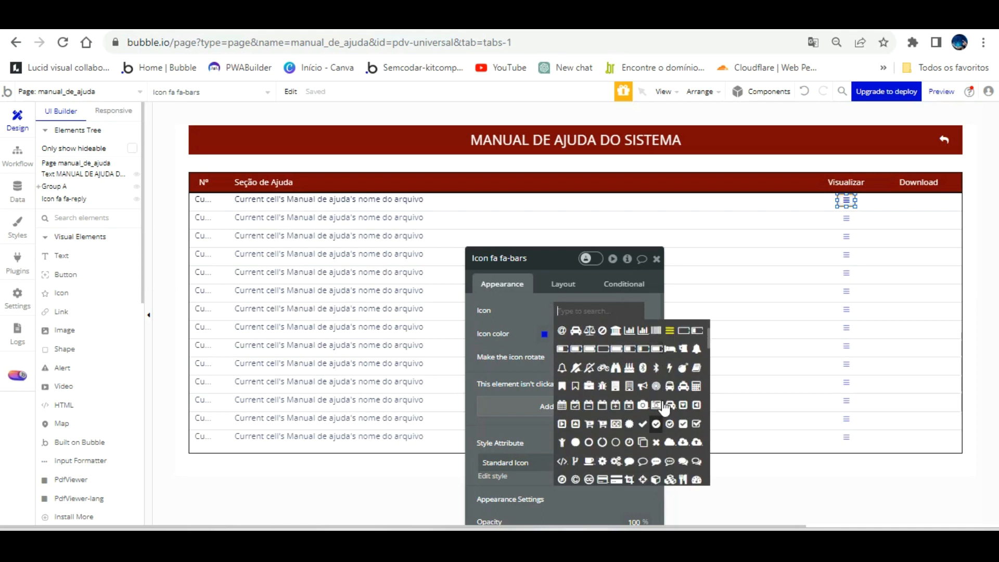
scroll(665, 407, "down", 2)
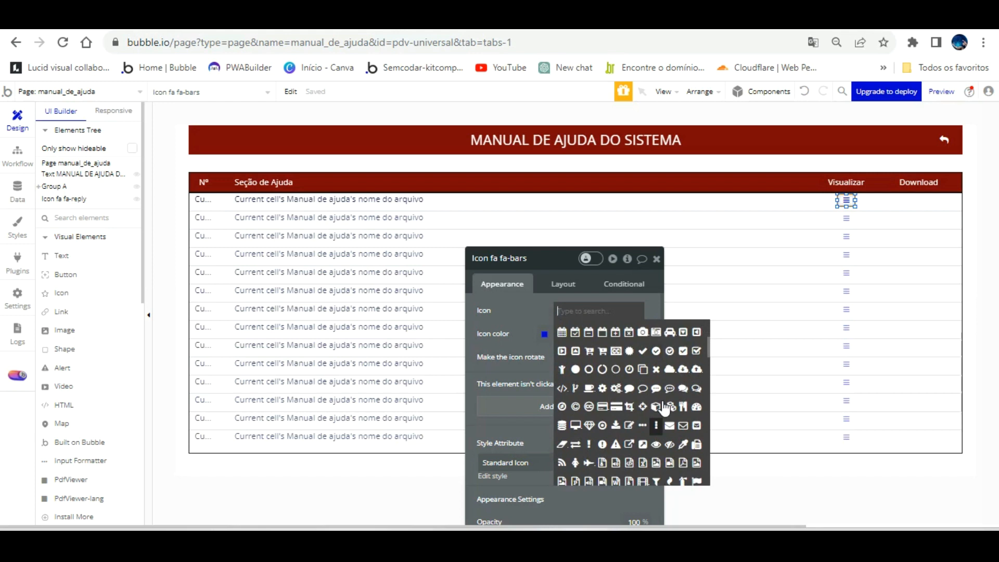
scroll(665, 407, "down", 2)
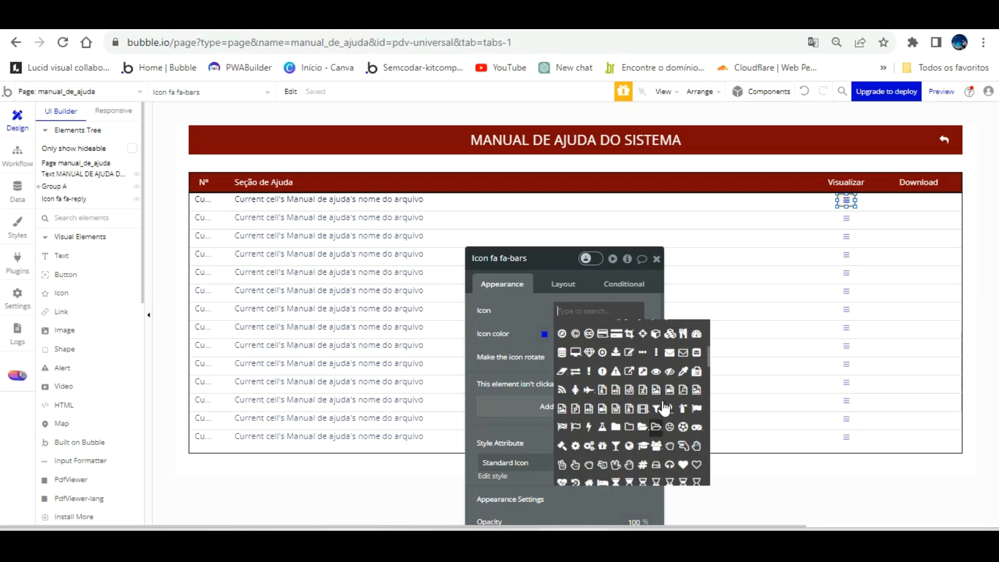
scroll(665, 407, "down", 2)
scroll(665, 407, "down", 2)
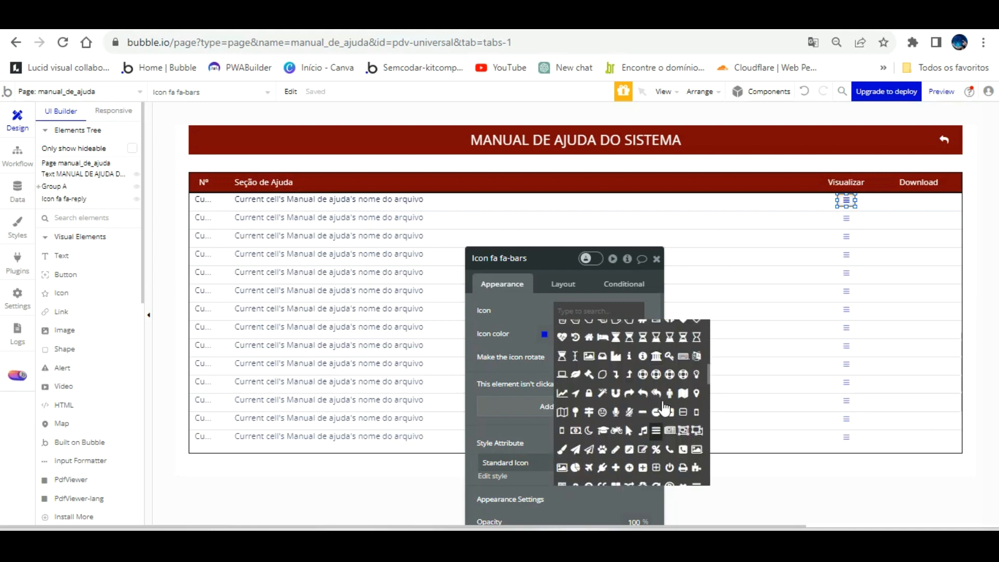
scroll(665, 408, "down", 2)
scroll(665, 408, "down", 4)
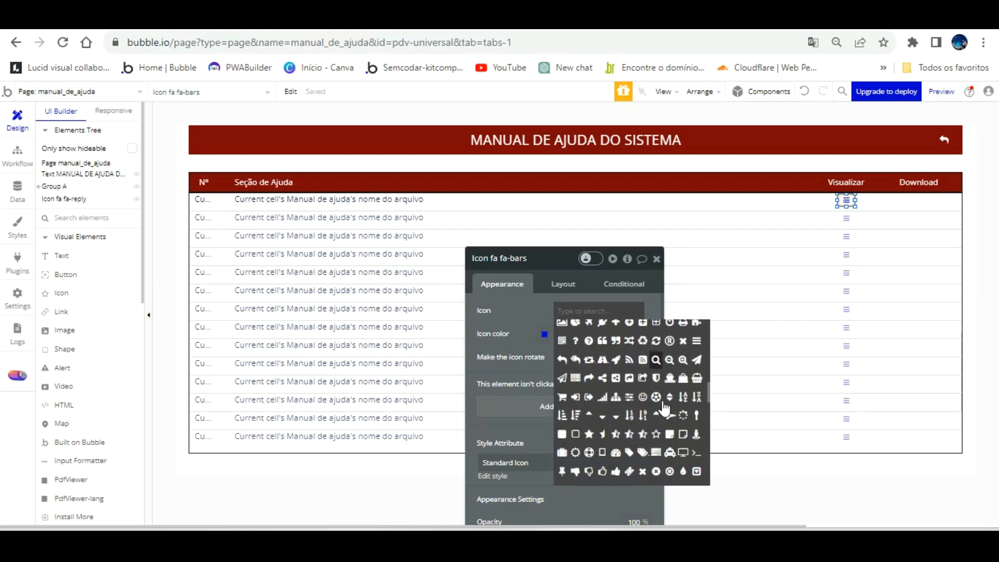
scroll(664, 408, "down", 2)
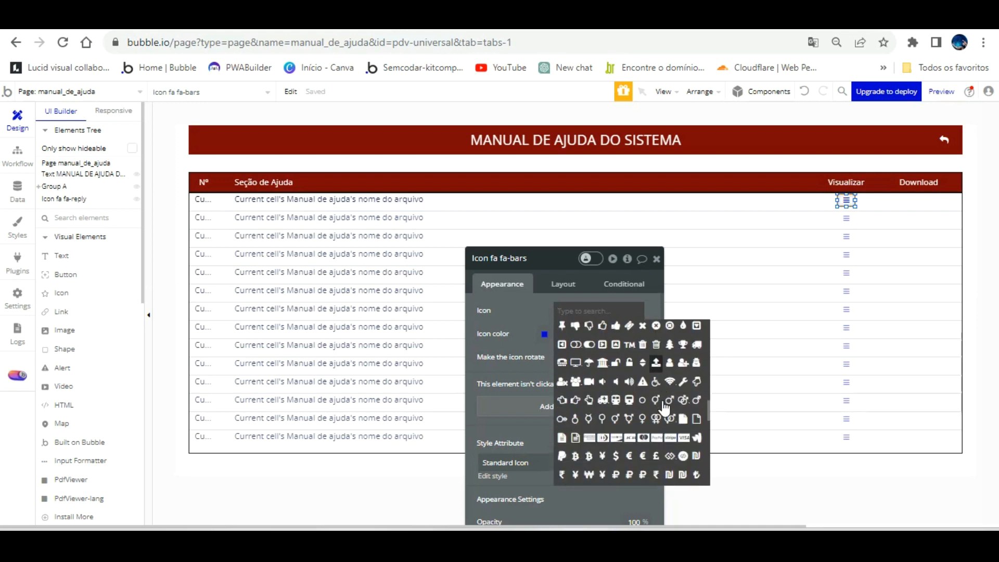
scroll(664, 408, "down", 2)
scroll(664, 407, "down", 2)
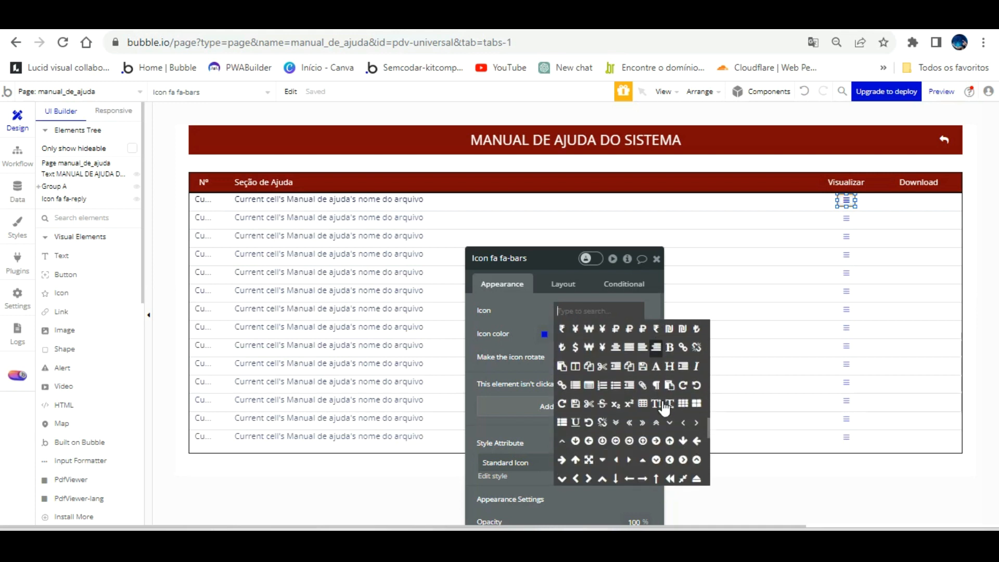
scroll(665, 408, "down", 2)
scroll(665, 407, "down", 2)
scroll(665, 407, "down", 2)
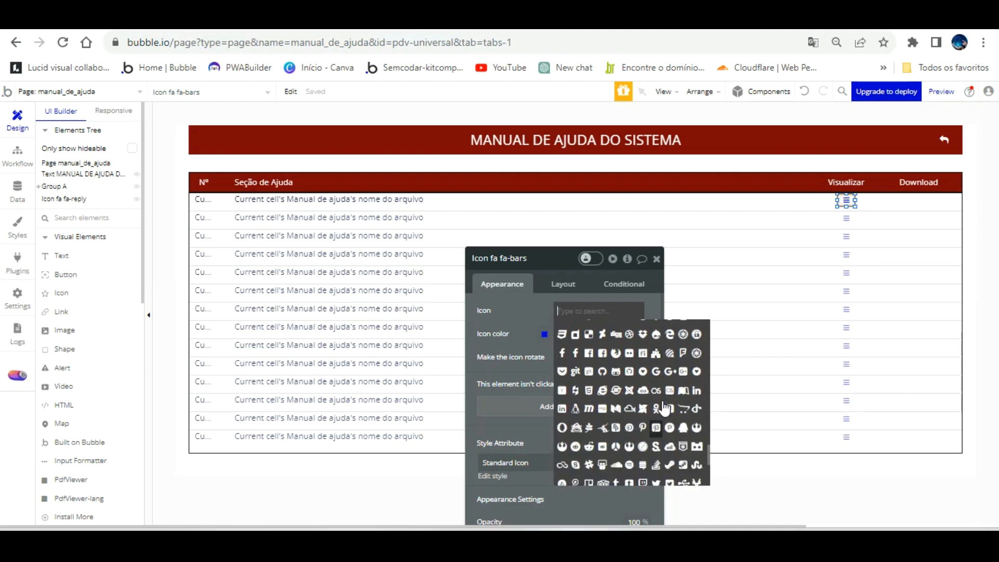
scroll(665, 407, "down", 2)
scroll(665, 407, "down", 2)
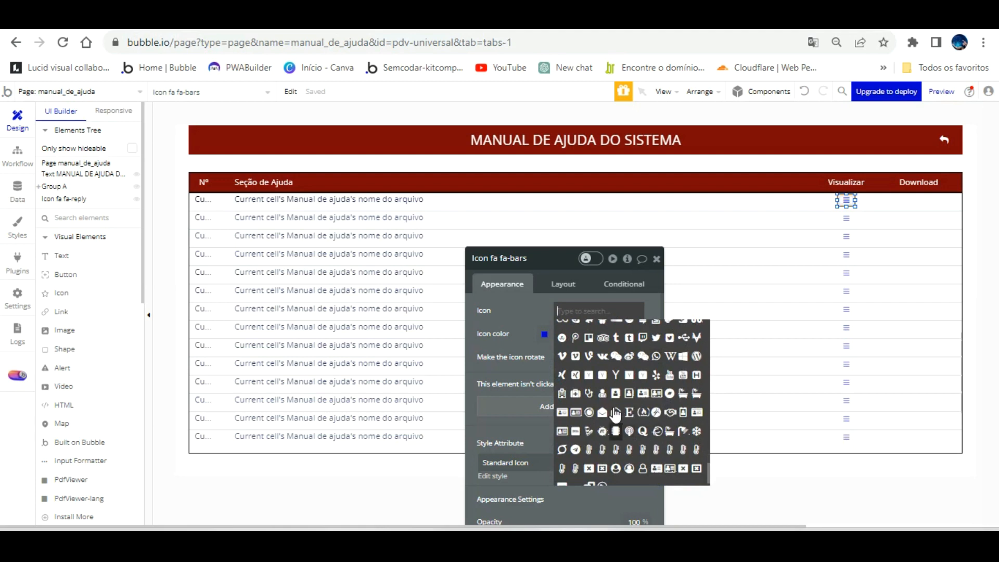
scroll(657, 400, "down", 1)
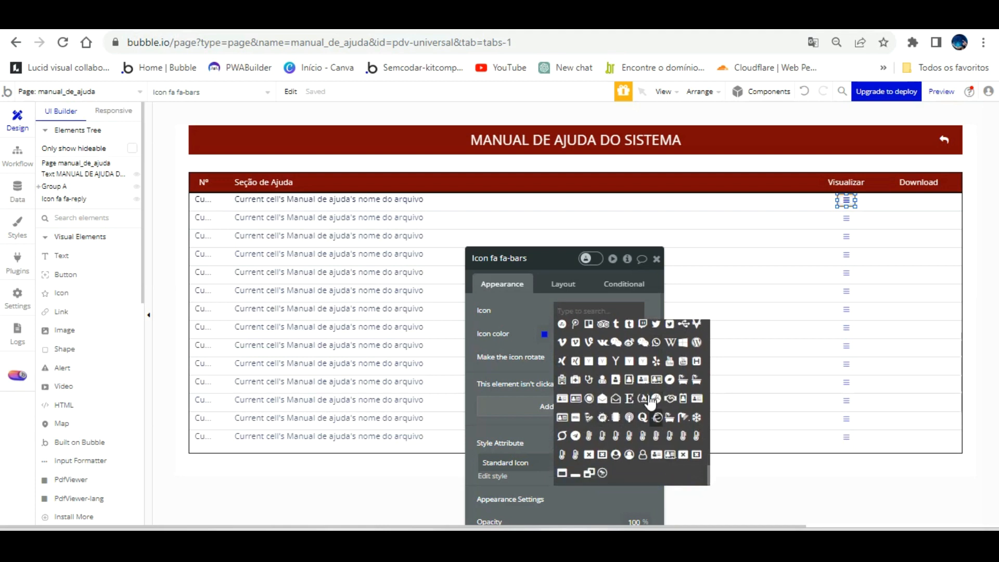
scroll(640, 400, "up", 5)
scroll(628, 403, "up", 5)
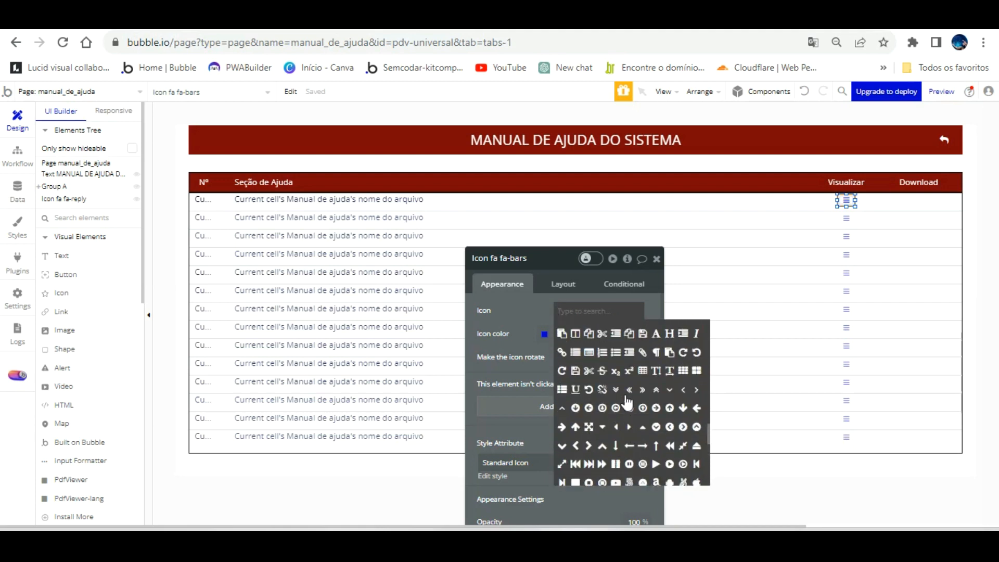
scroll(627, 403, "up", 5)
scroll(627, 403, "up", 3)
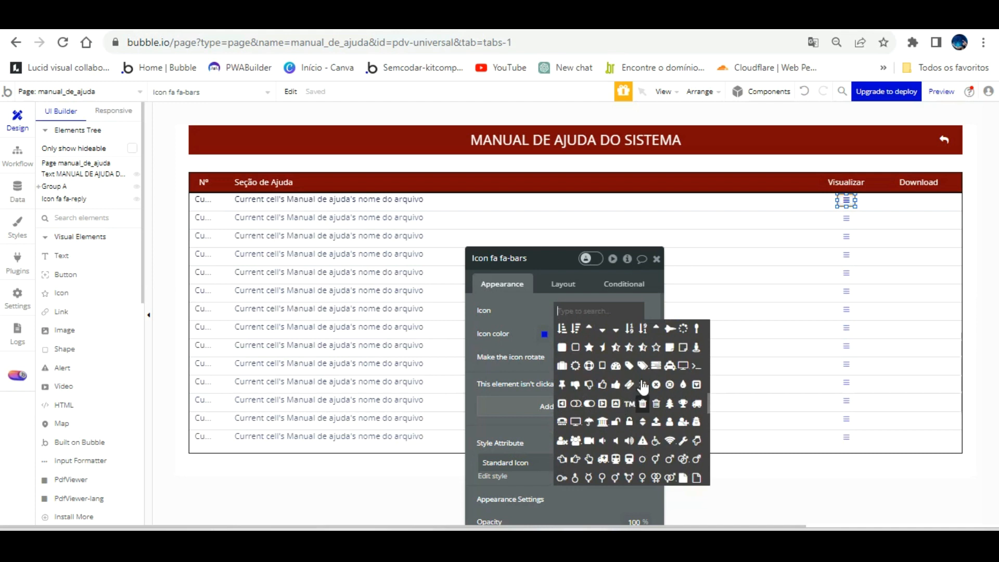
scroll(644, 385, "up", 3)
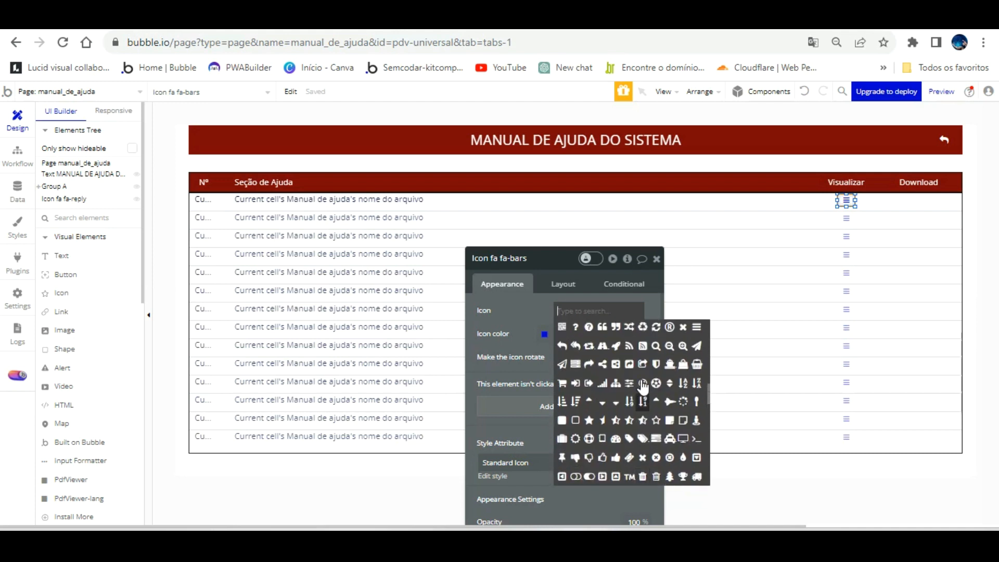
scroll(643, 385, "up", 3)
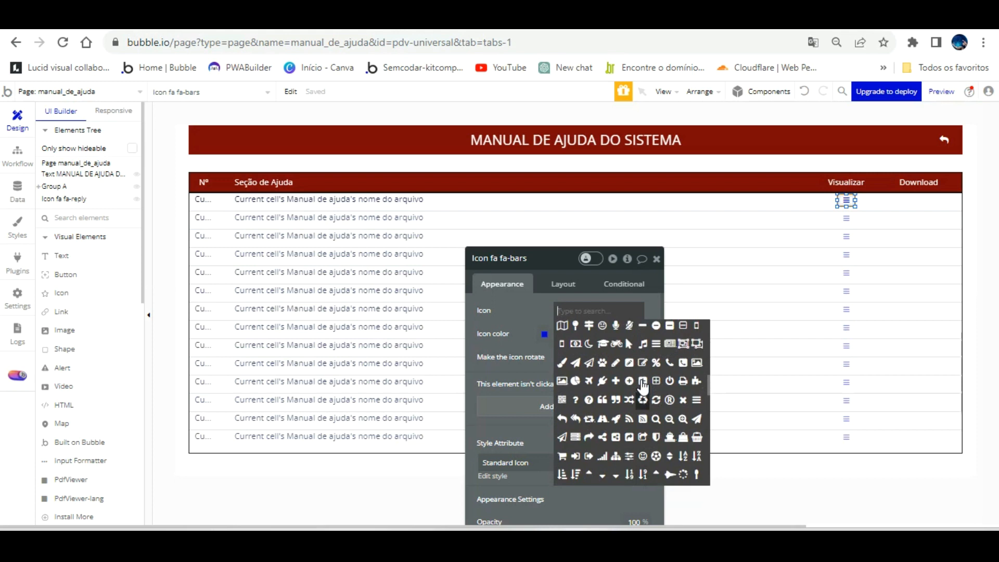
scroll(644, 386, "up", 3)
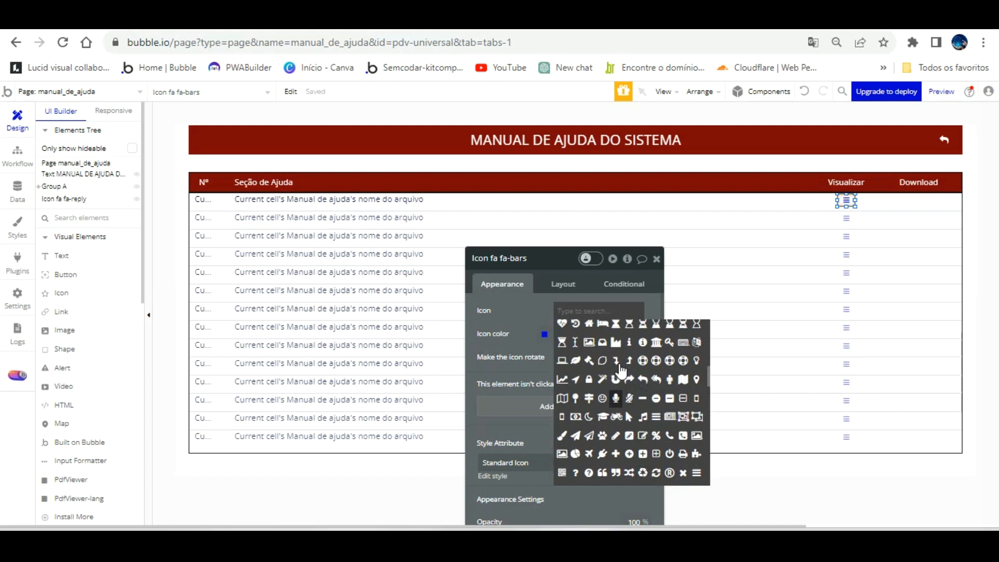
scroll(620, 370, "up", 3)
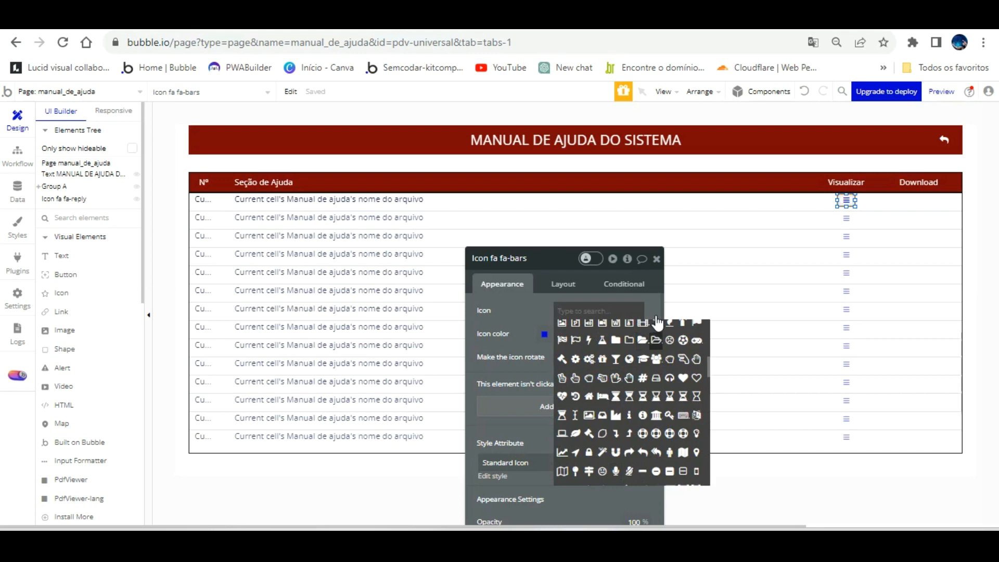
left_click(655, 339)
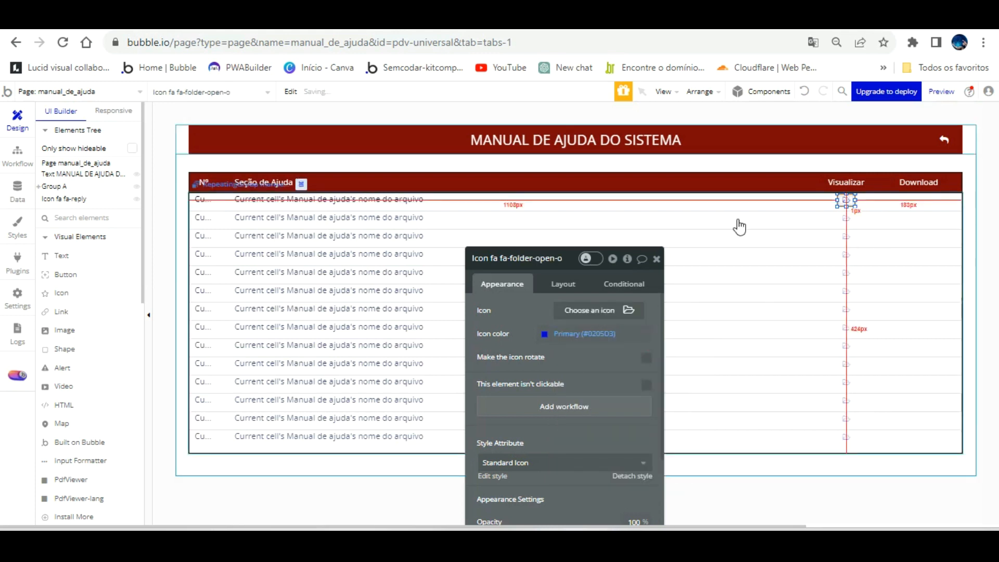
Enlarge the open folder icon slightly in the first row and centre it under the Visualizar header
left_click_drag(854, 206, 860, 211)
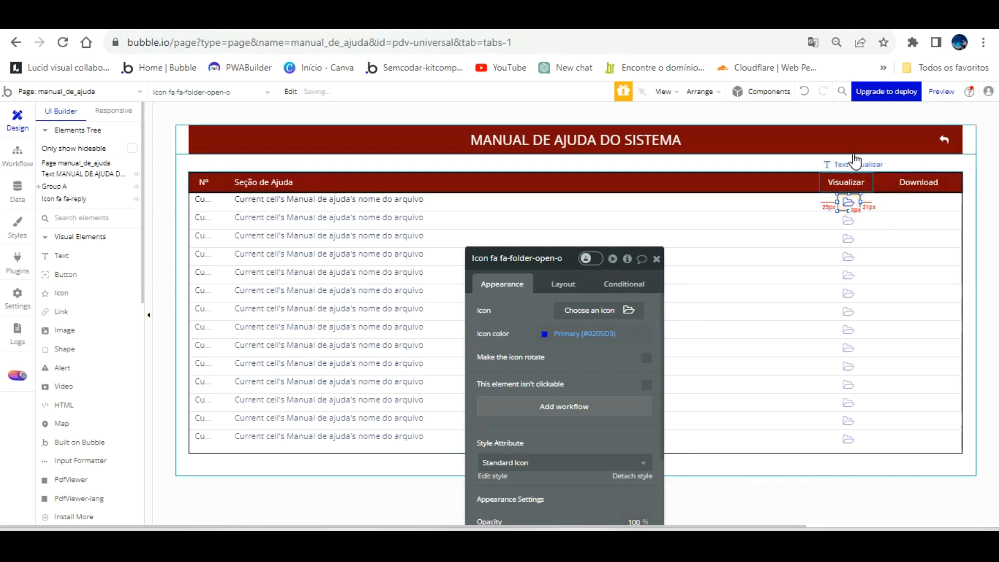
key("Left")
key("Left")
key("Left")
key("Left")
key("Left")
key("Left")
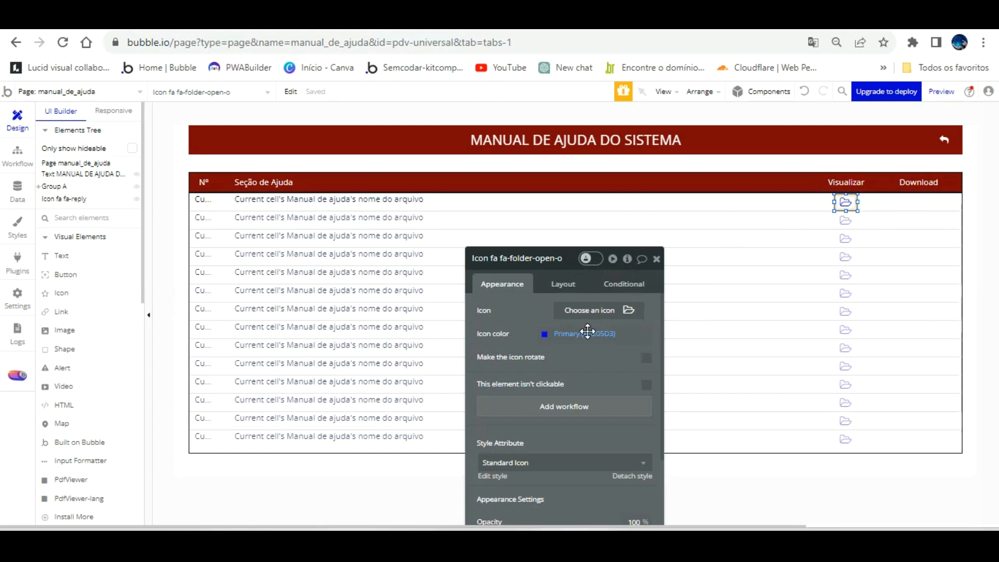
Detach the folder icon in the Visualizar column from its style and set its colour to the Text variable (#091747)
left_click(632, 476)
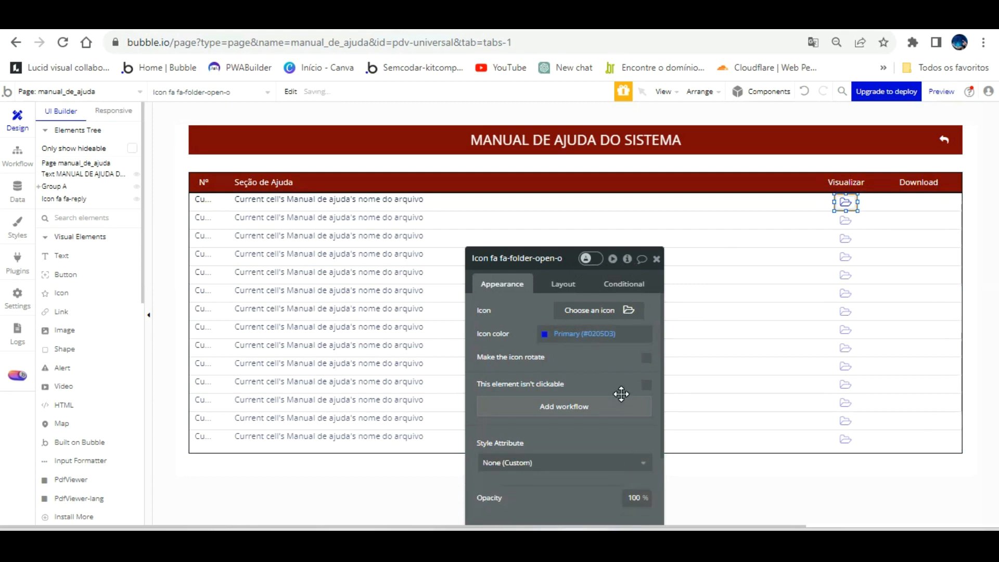
scroll(621, 393, "down", 4)
scroll(597, 397, "up", 3)
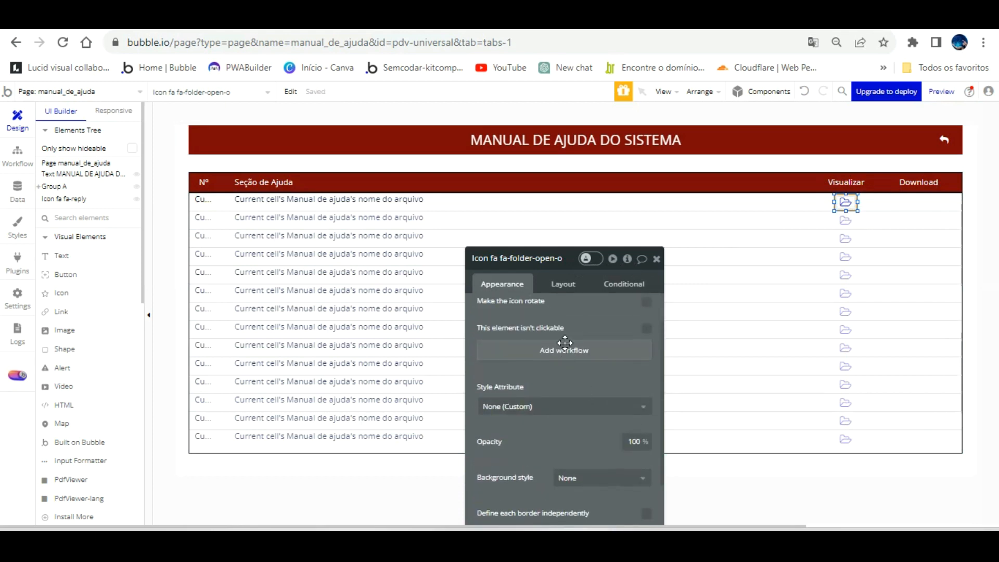
scroll(564, 342, "up", 1)
left_click(547, 332)
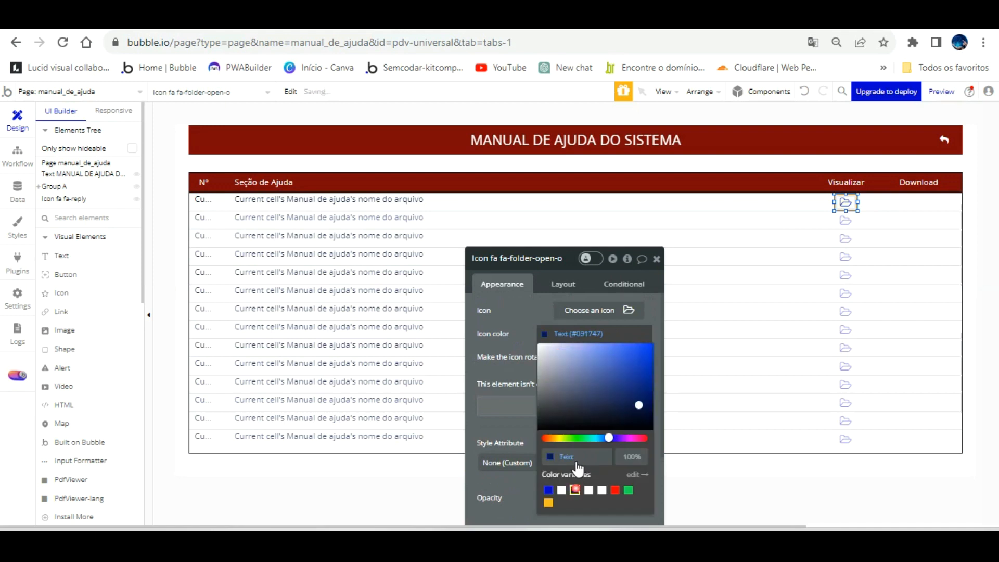
left_click(398, 199)
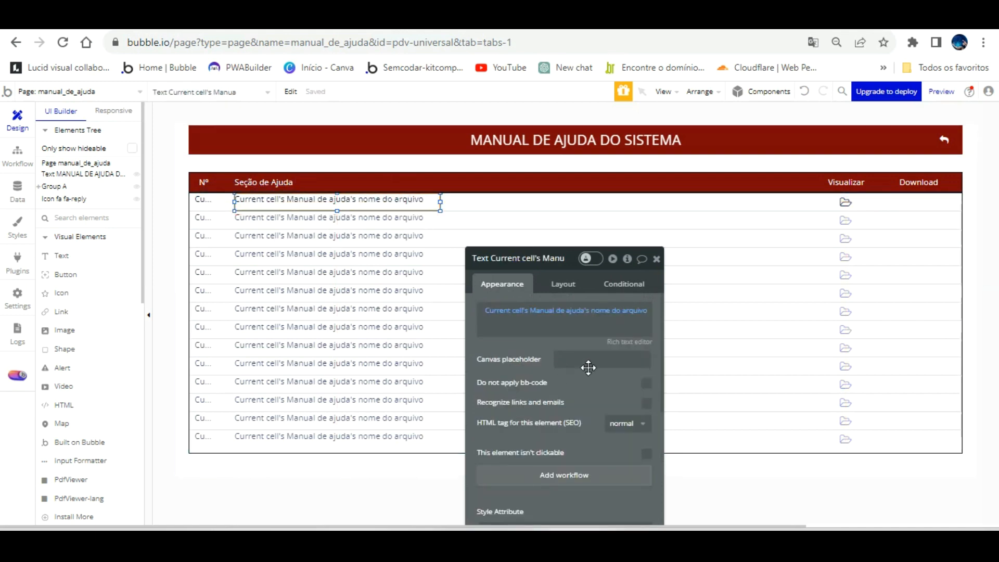
scroll(588, 368, "down", 3)
Duplicate the open folder icon in the first row and centre the copy under the Download header
left_click(843, 202)
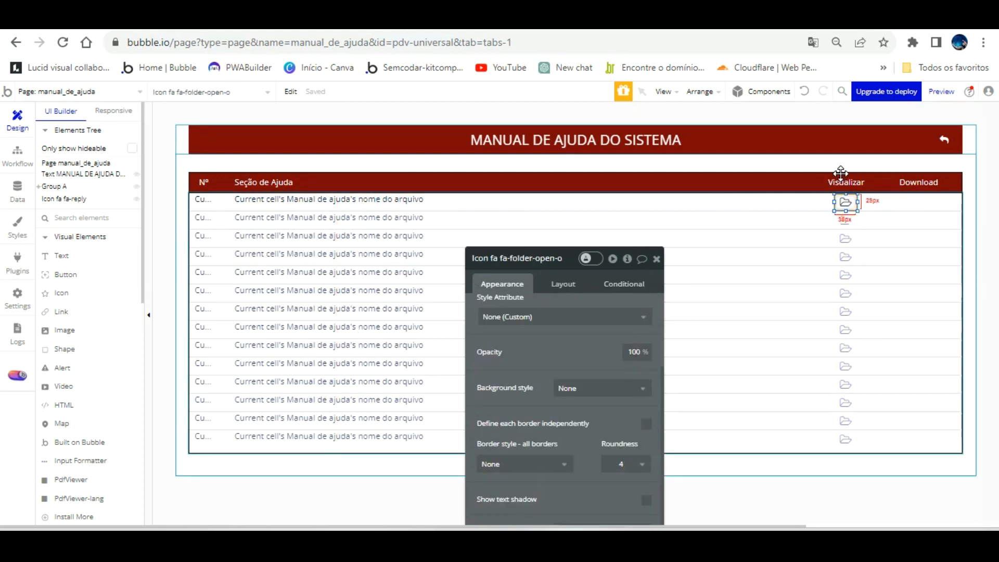
key("ctrl+v")
key("Up")
key("Up")
key("Up")
key("Up")
key("Up")
key("Up")
key("Up")
key("Up")
key("Up")
key("Up")
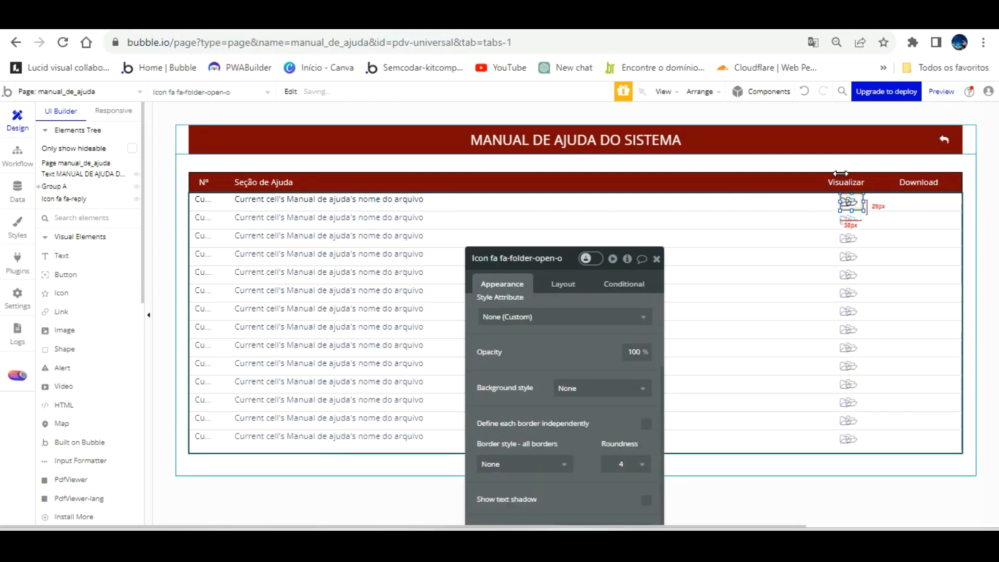
left_click_drag(848, 201, 893, 202)
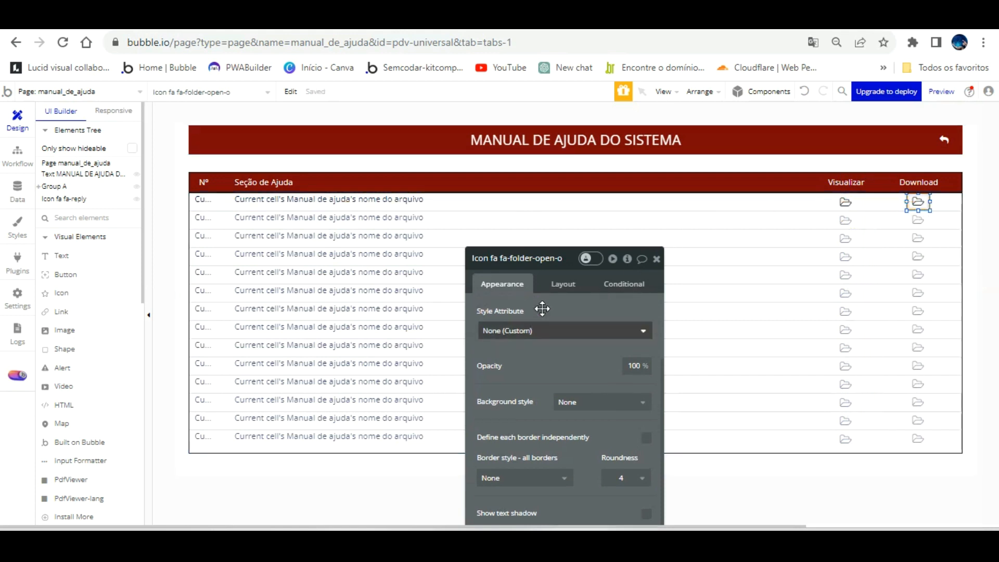
Find a download icon by searching for "dow" and change the Download column's icon to fa-download
scroll(542, 309, "up", 3)
left_click(629, 310)
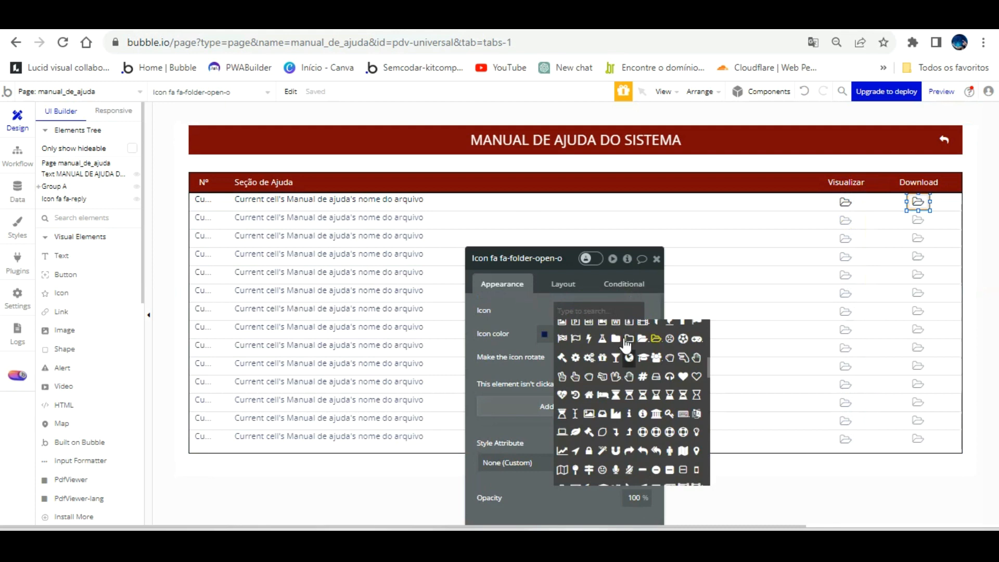
scroll(630, 364, "down", 2)
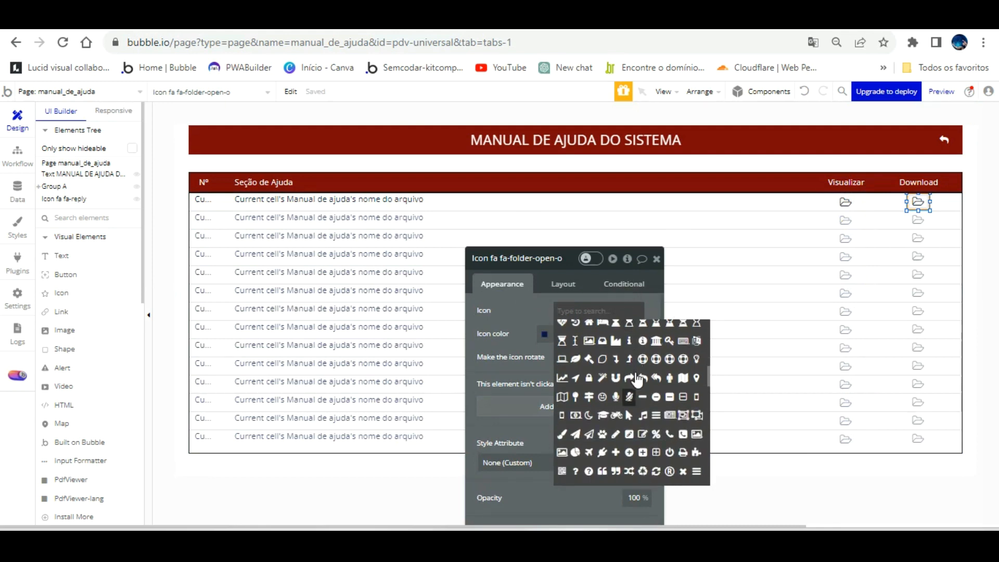
type("dow")
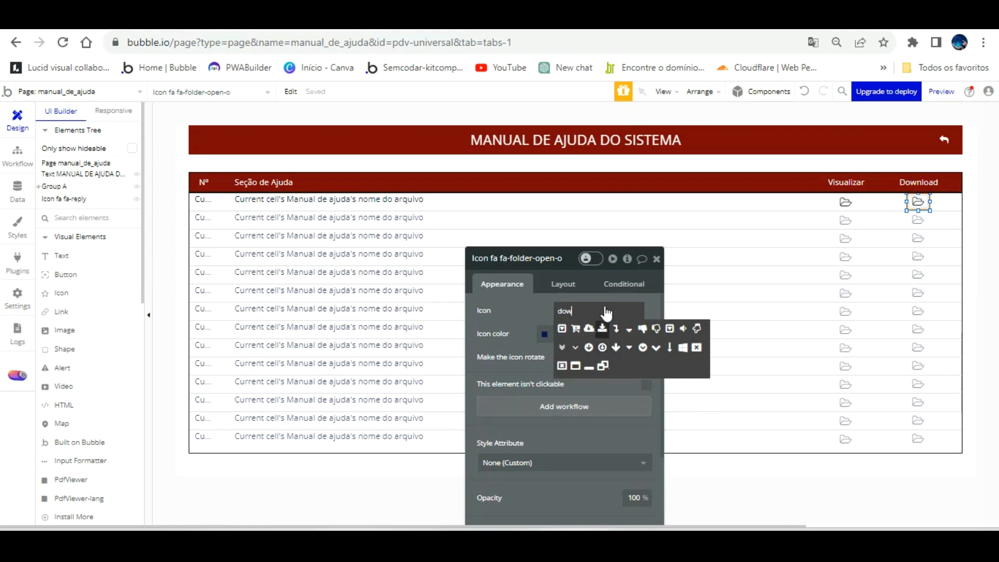
left_click(602, 329)
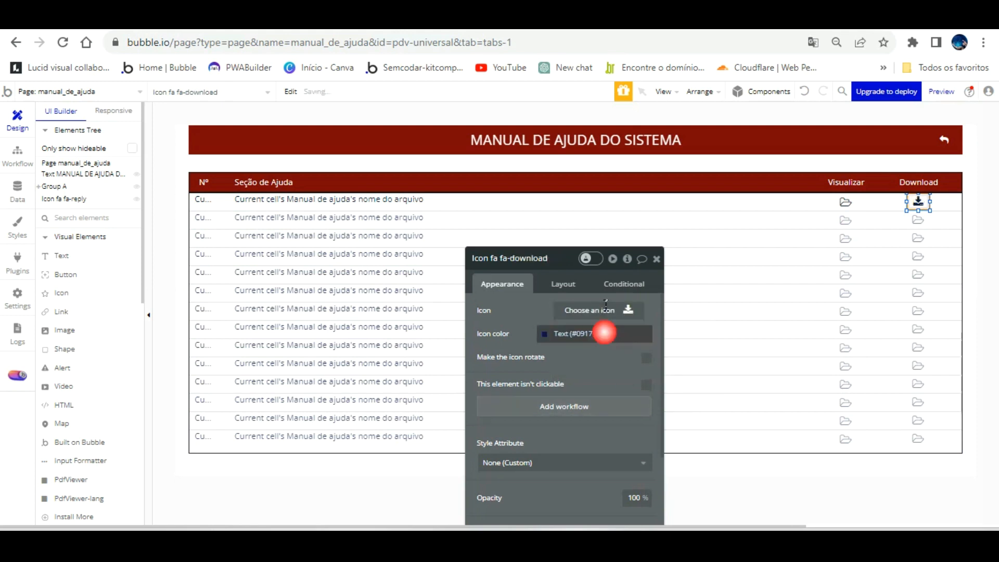
left_click(726, 212)
Reload the manual_de_ajuda preview to check the manual list, and return to the page editor
left_click(310, 20)
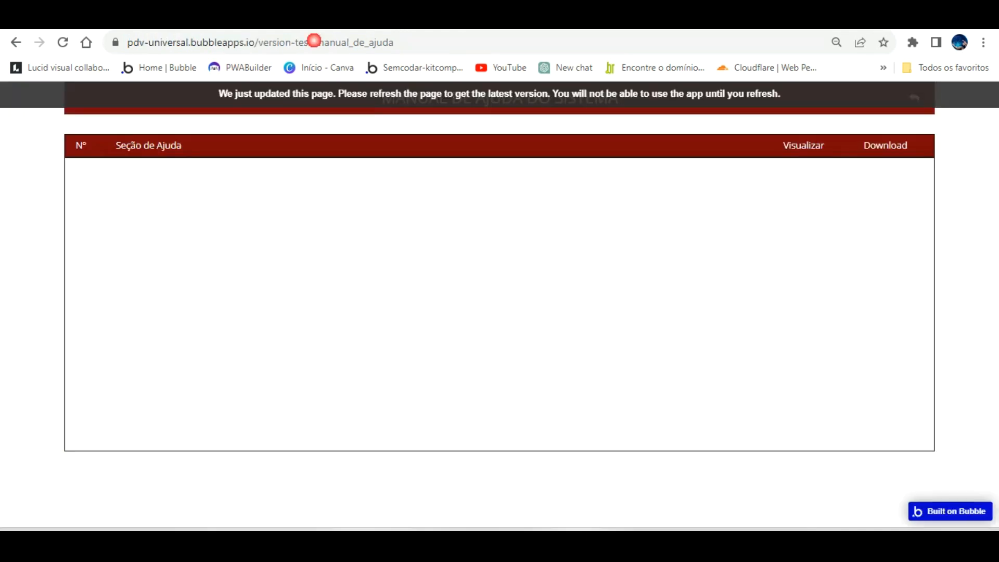
key("F5")
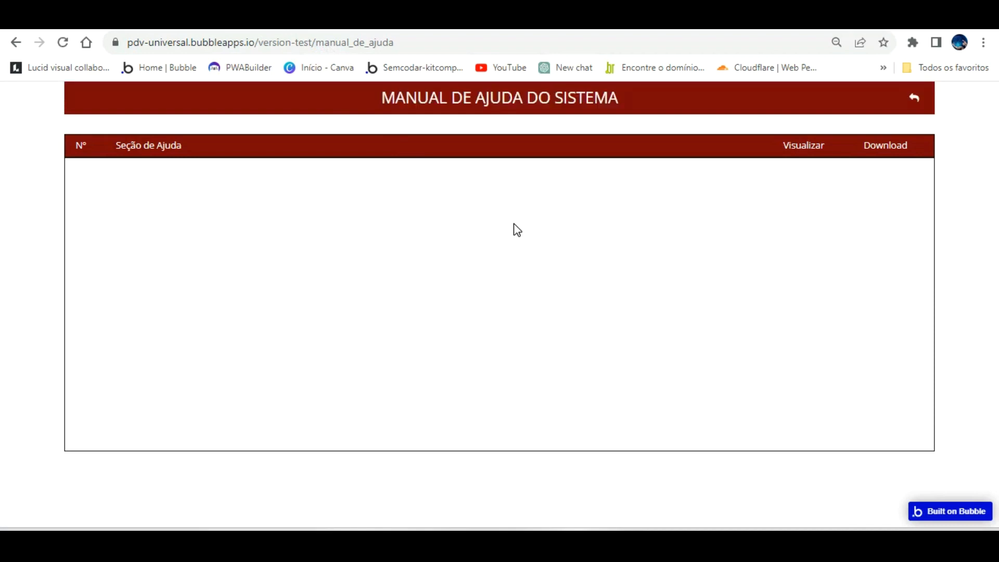
left_click(250, 21)
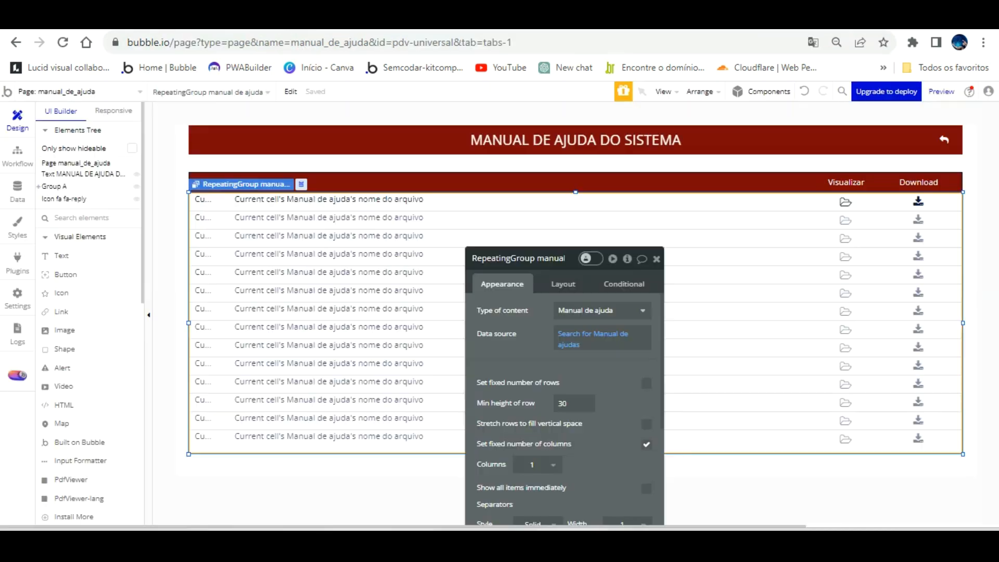
left_click(367, 174)
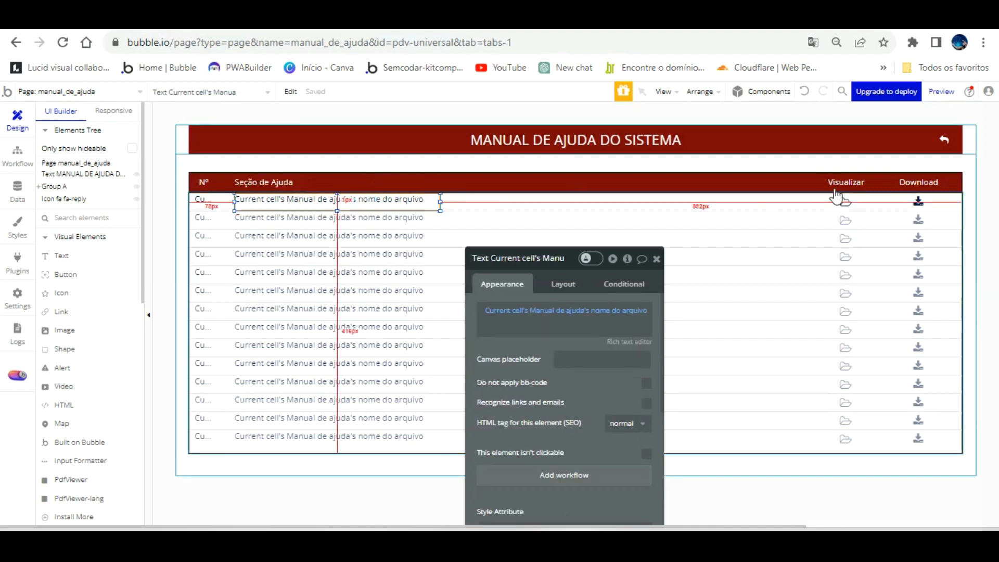
left_click(845, 201)
Start a new Manual de ajuda entry in the app data with the Nome do arquivo "01 abertura de caixa"
left_click(17, 190)
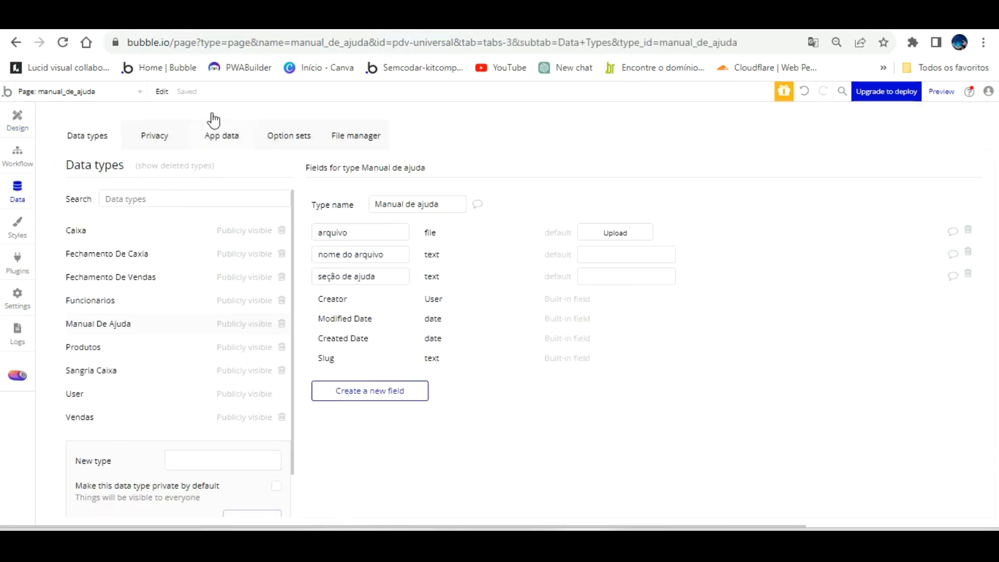
left_click(229, 138)
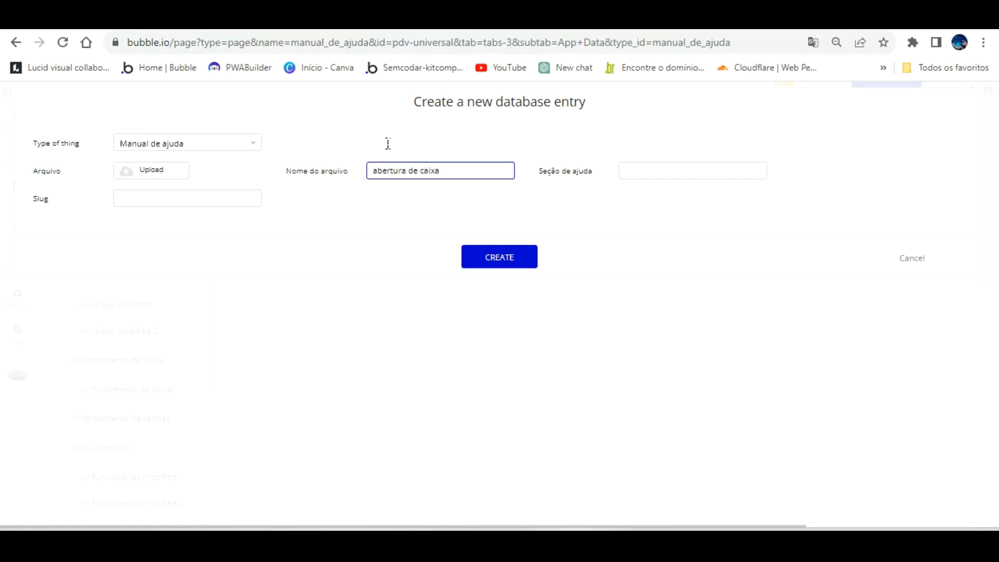
type("01")
Upload "Manual de ajuda pdv universal layout modelo.pdf" from the "Modelo manual ajuda pdv universal imagens" folder as the entry's Arquivo
left_click(161, 168)
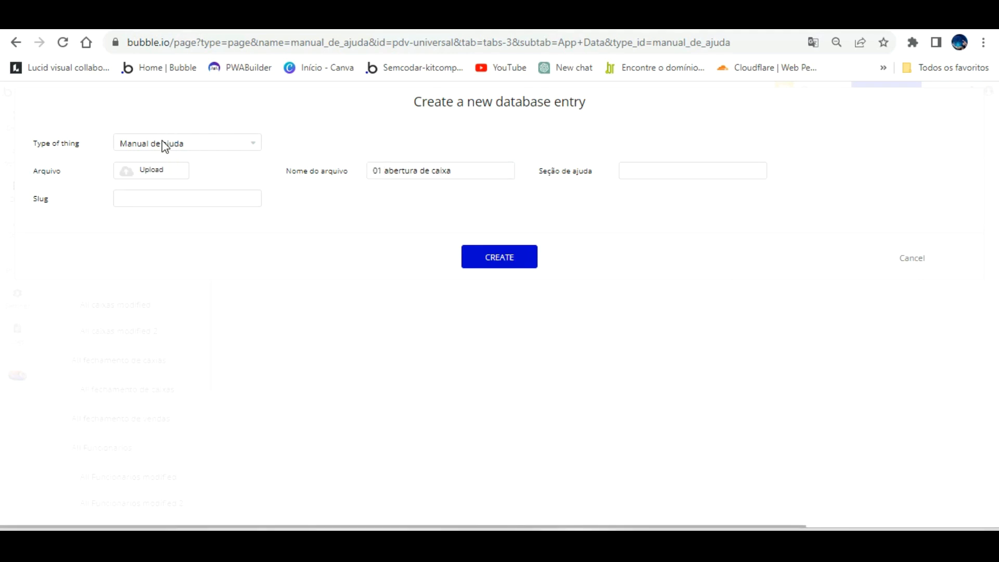
left_click(145, 141)
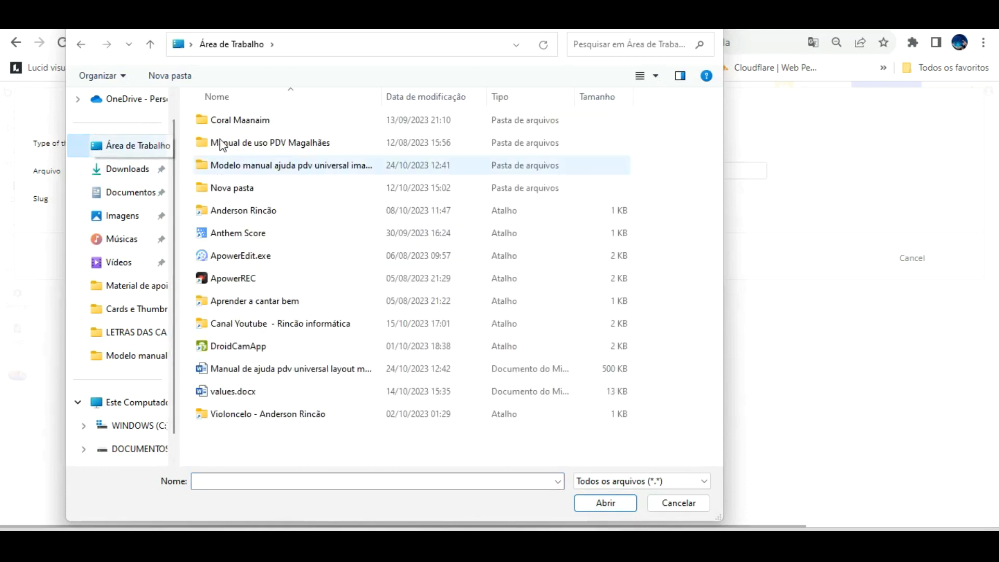
left_click(223, 165)
key("Return")
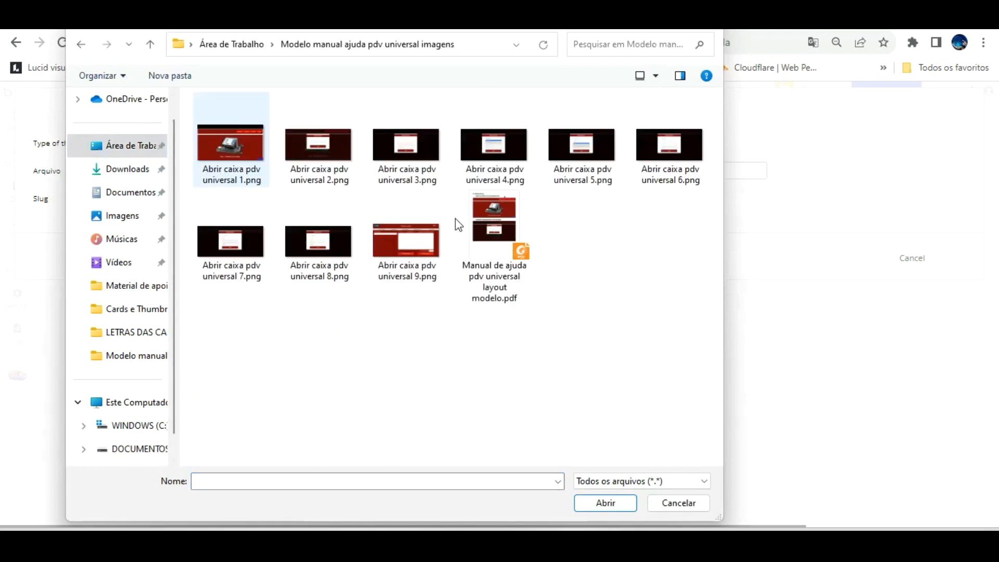
left_click(508, 227)
double_click(509, 227)
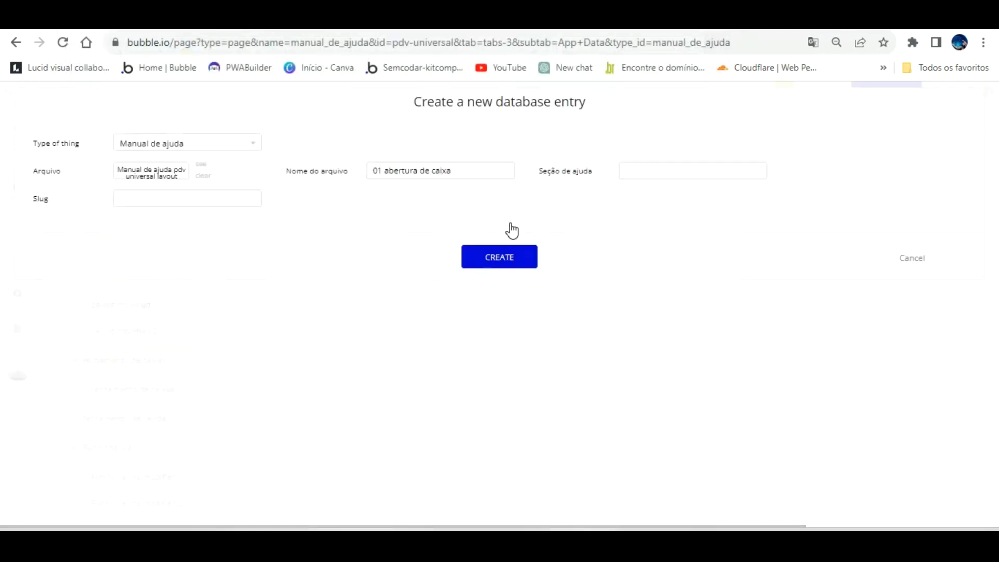
Set the entry's Seção de ajuda to "caixa" and create the database entry
left_click(643, 170)
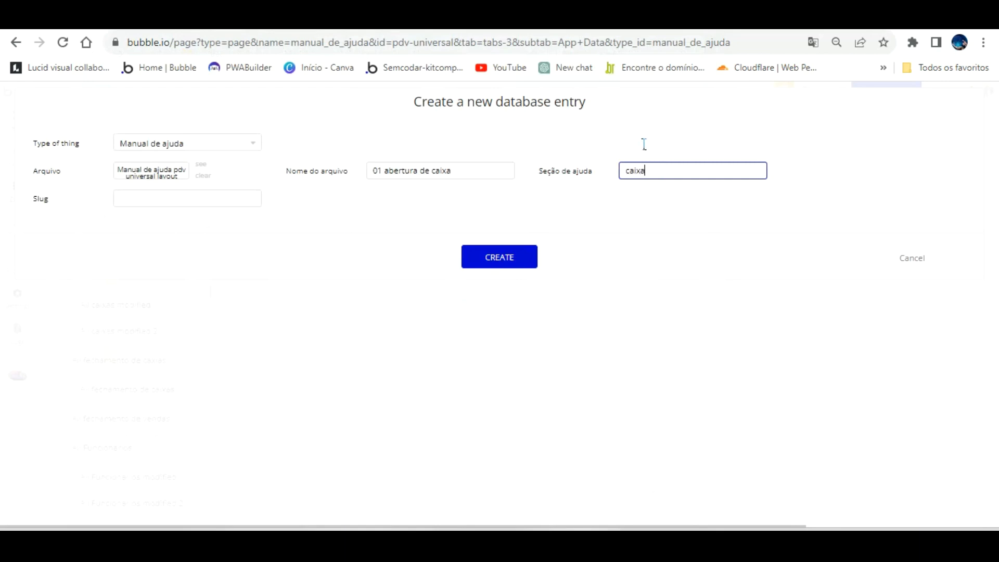
left_click(507, 229)
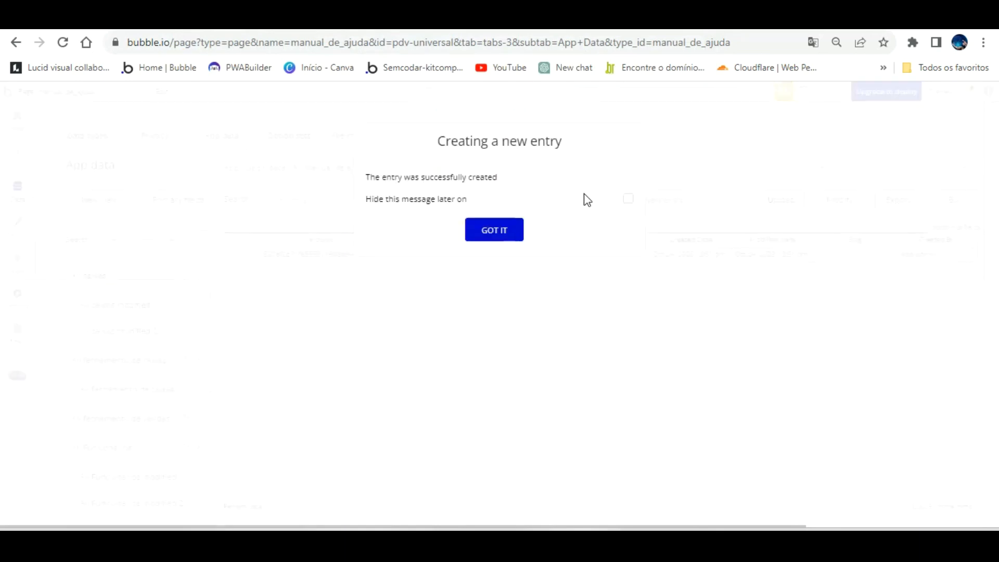
left_click(505, 230)
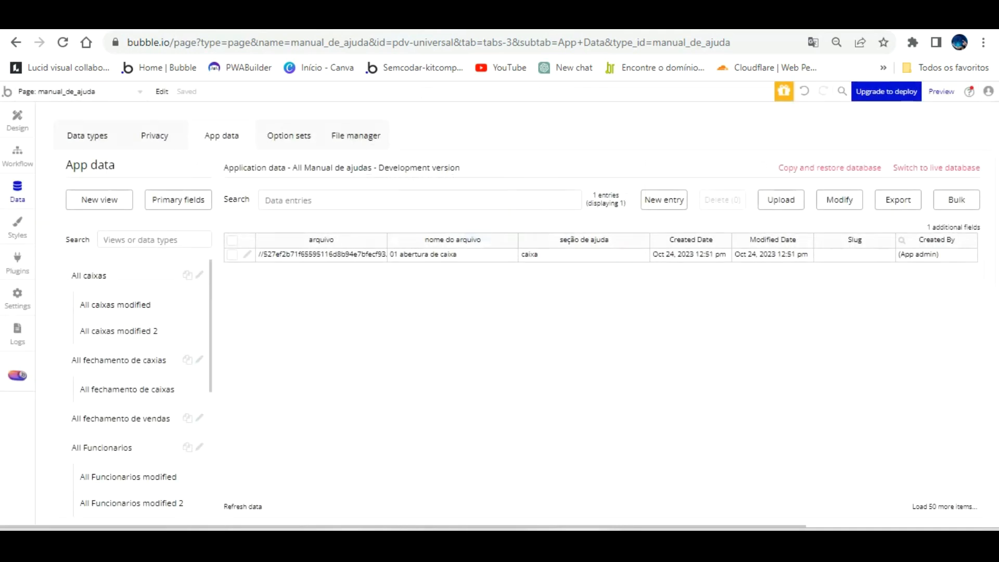
Check the new manual entry and its icons in the page preview, and return to the page design
left_click(311, 21)
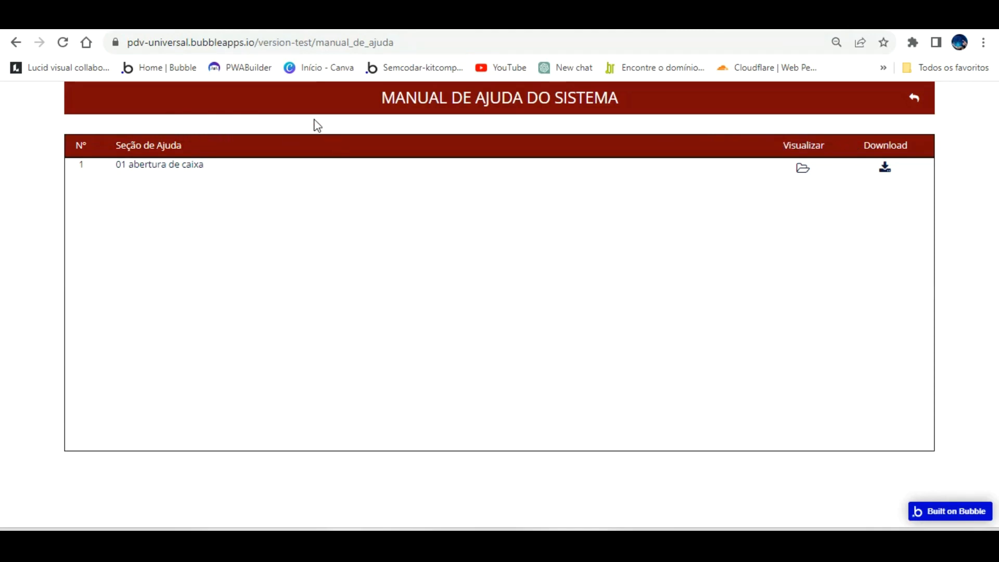
left_click(162, 20)
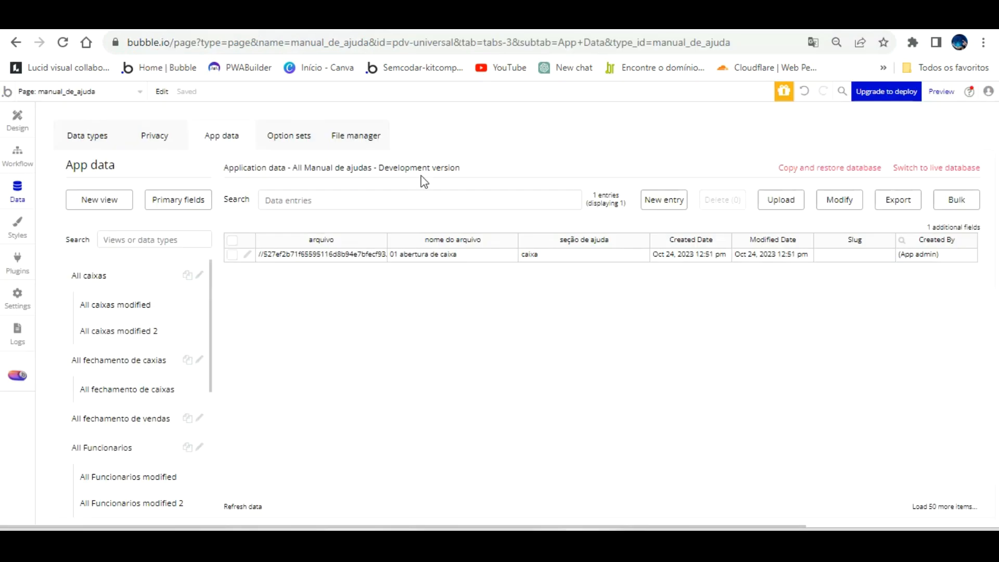
left_click(15, 117)
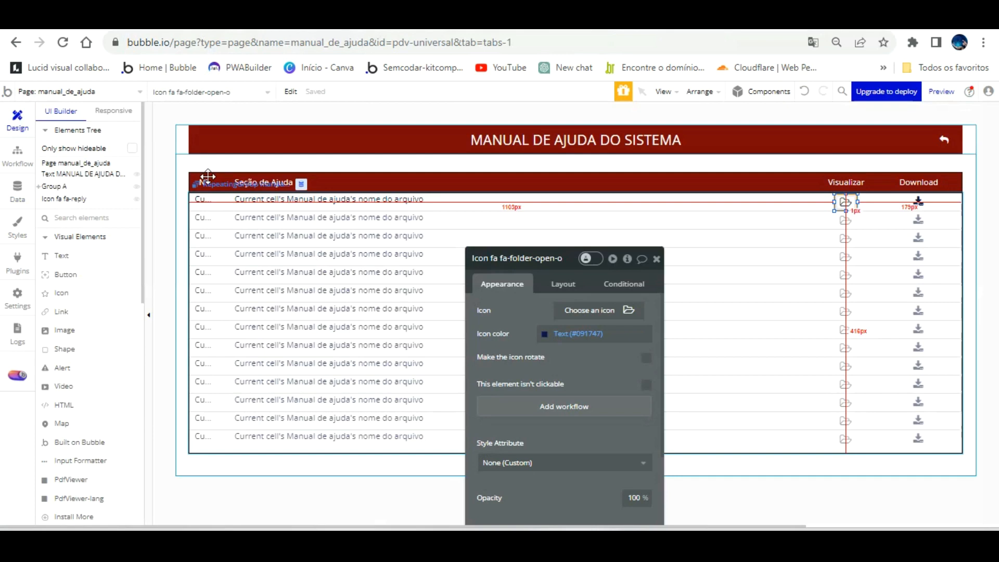
Group the index text, file name text, folder icon and download icon of the first row in a fixed container
left_click(206, 201)
left_click(290, 202, "shift")
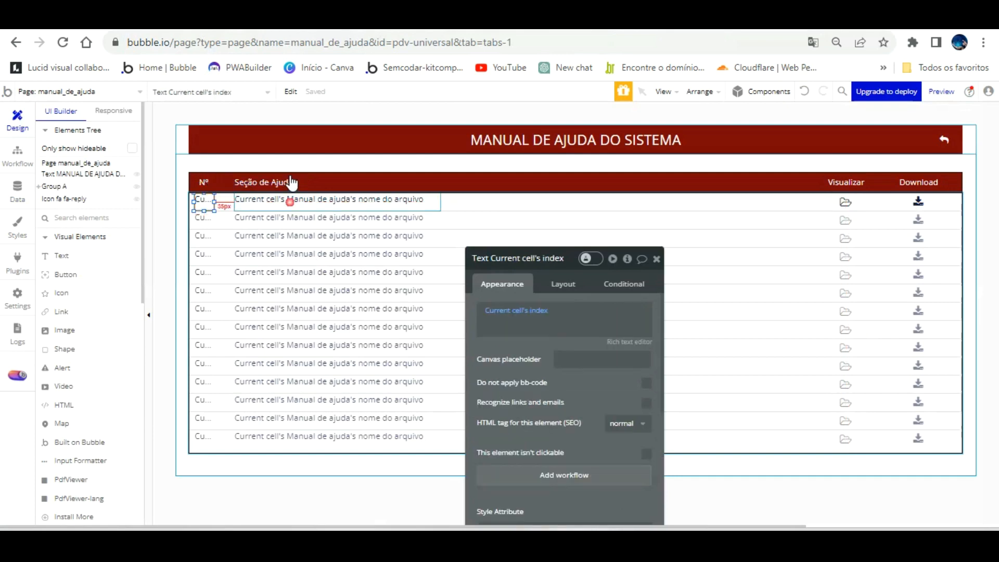
left_click(846, 203, "shift")
left_click(918, 201, "shift")
right_click(919, 174)
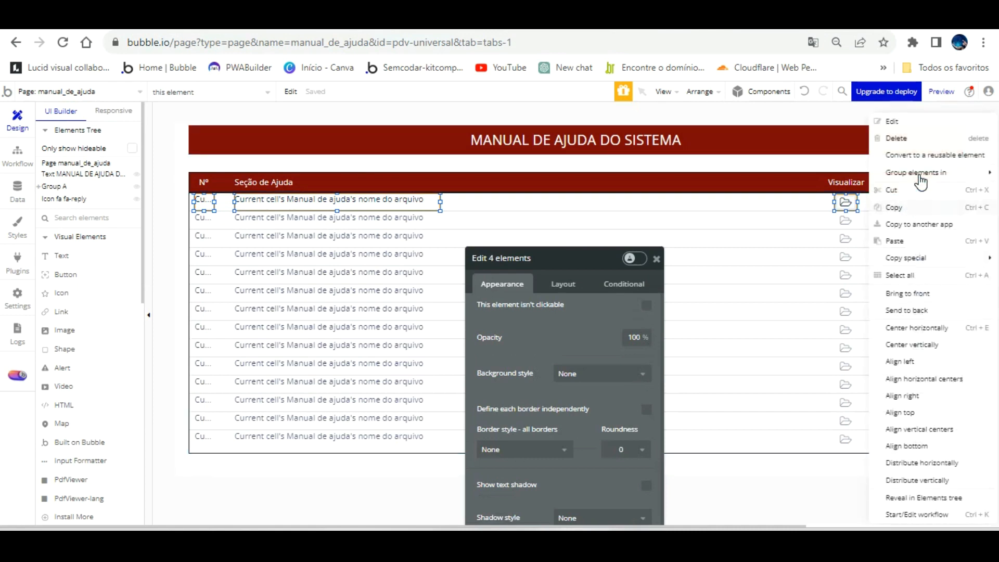
mouse_move(917, 172)
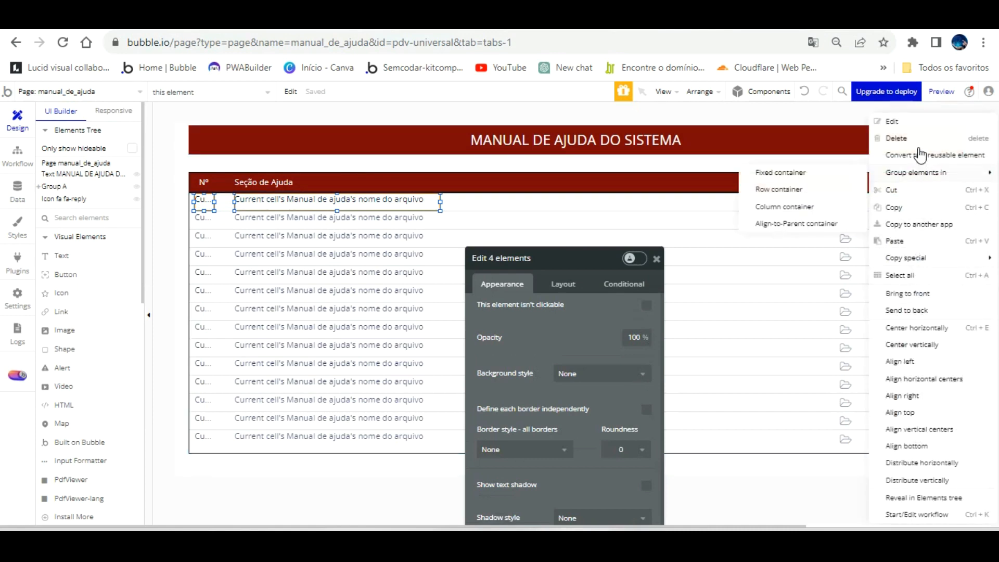
left_click(790, 172)
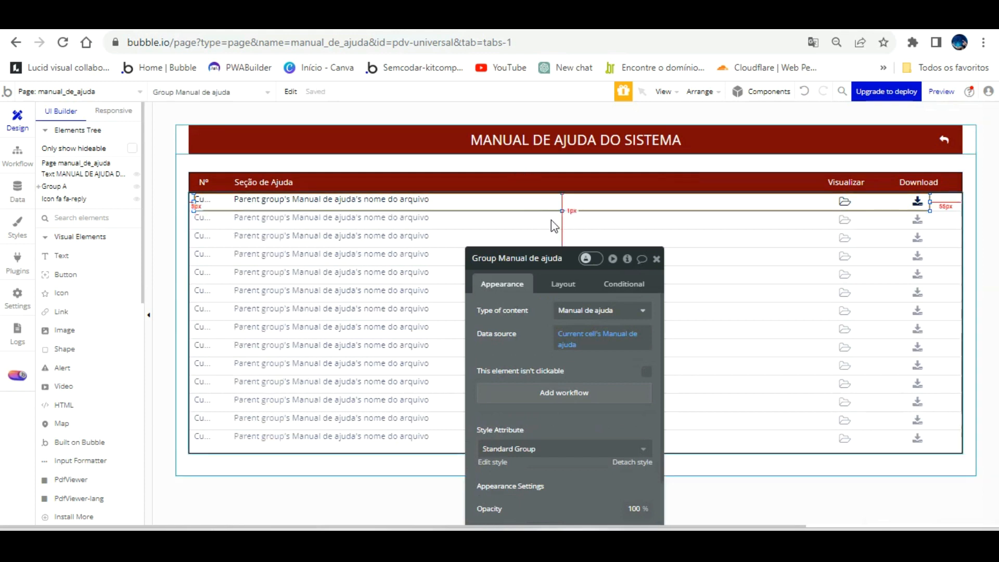
Rename the group "Group Manual de ajuda visualização" and stretch it to the full width of the table row
type("isualização")
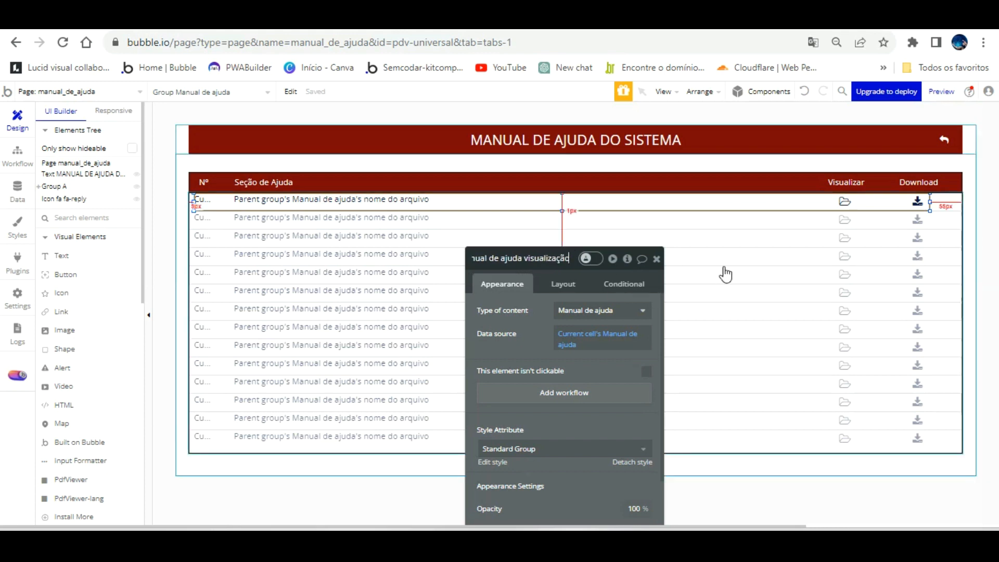
left_click(705, 247)
left_click(695, 201)
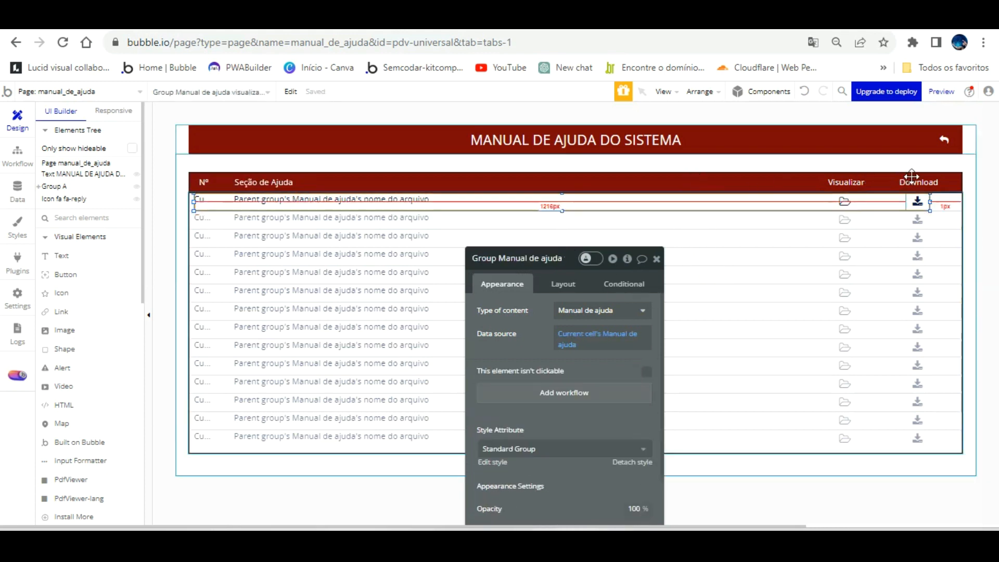
left_click_drag(930, 201, 960, 175)
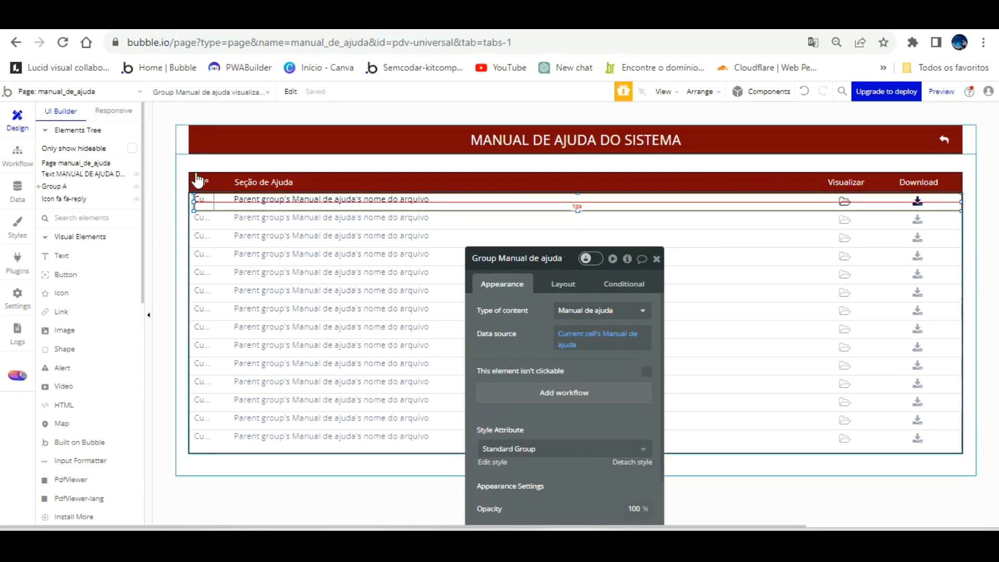
left_click_drag(194, 202, 188, 183)
left_click(407, 272)
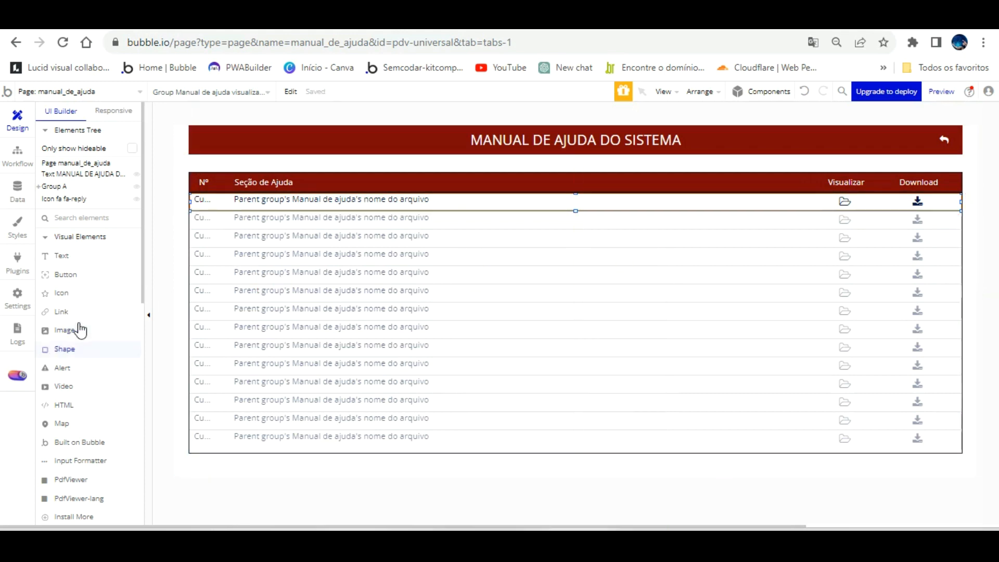
Add a popup covering most of the help page and name it "Popup visualizar arquivos de ajuda"
scroll(78, 333, "down", 3)
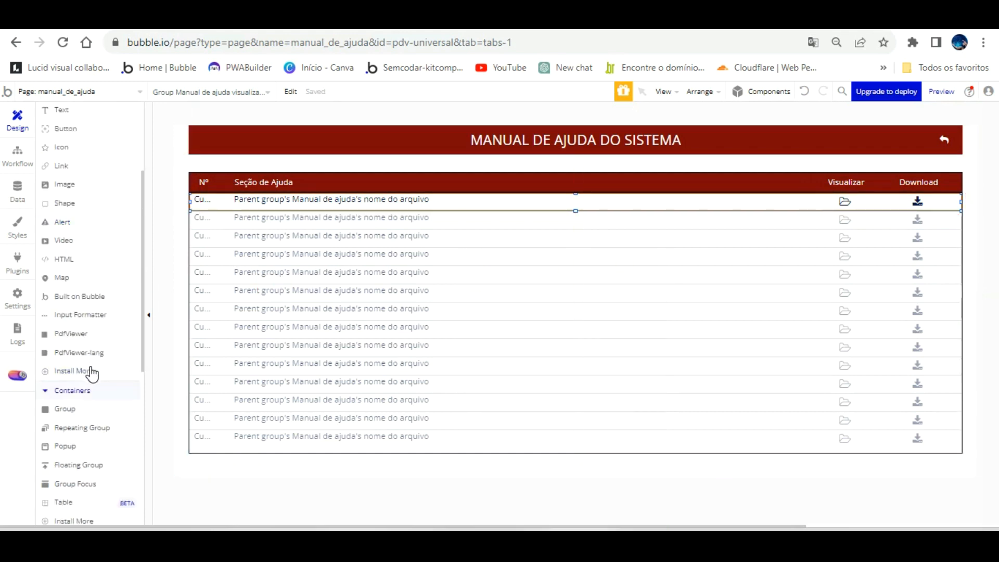
scroll(92, 373, "down", 2)
left_click(65, 373)
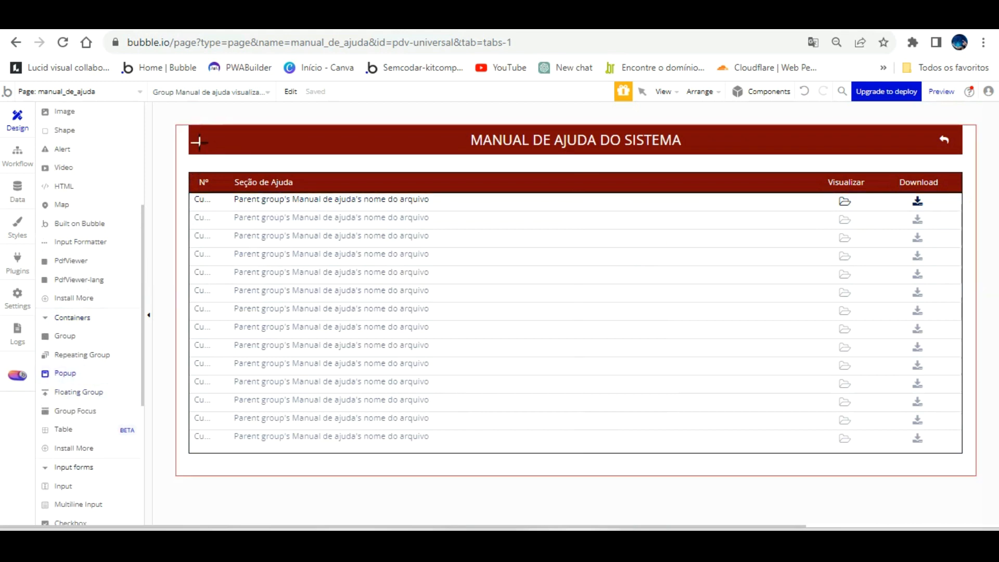
left_click_drag(200, 168, 944, 412)
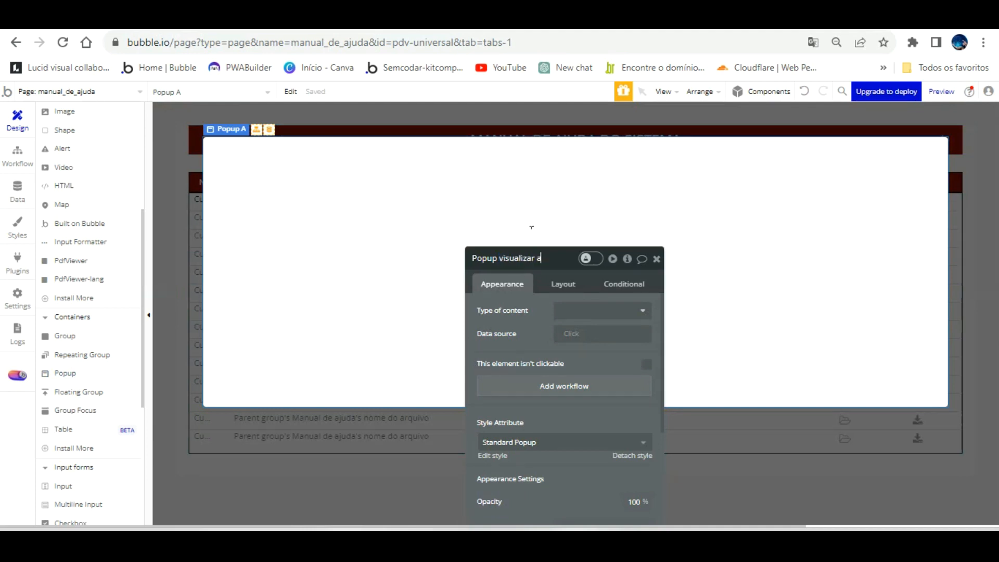
type("de ajuda")
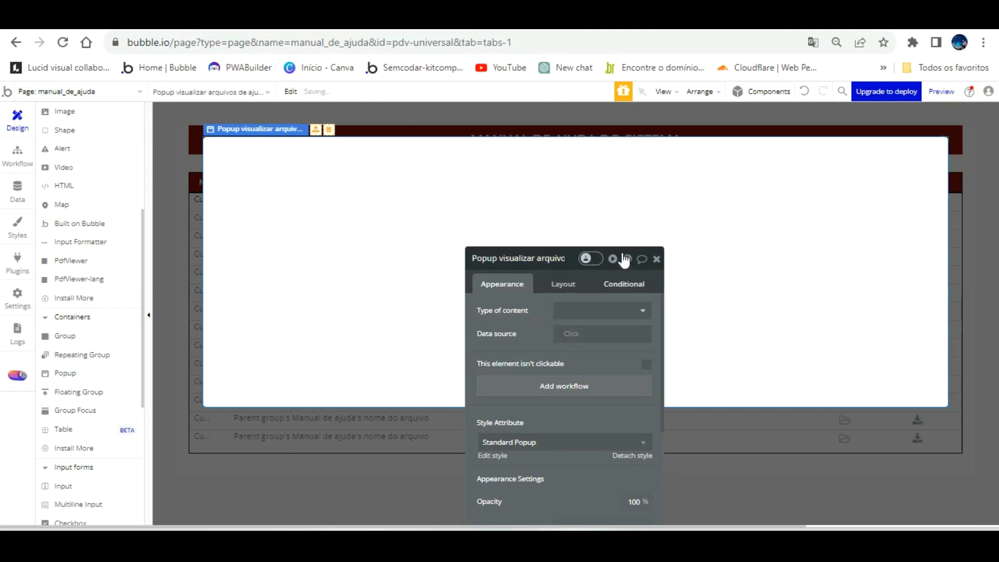
left_click(657, 259)
left_click(479, 268)
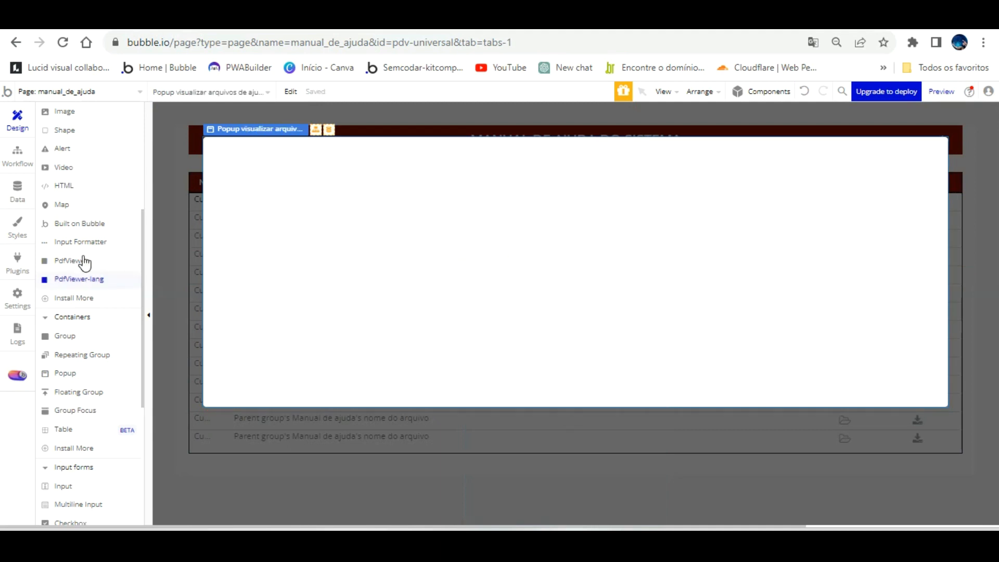
Add a click workflow to Group Manual de ajuda visualização that shows the Popup visualizar arquivos de ajuda element
left_click(300, 468)
left_click(684, 200)
left_click(684, 199)
left_click(564, 393)
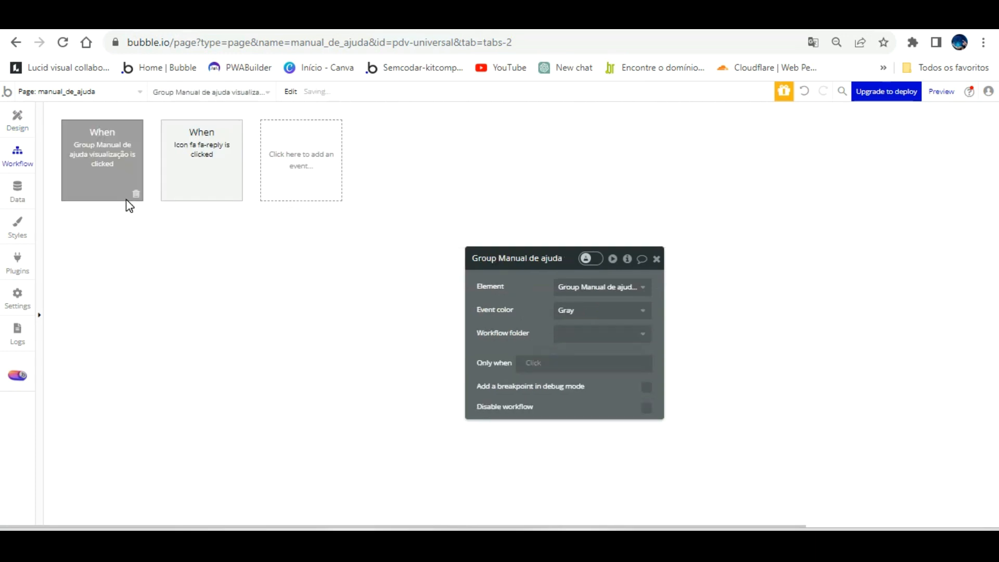
left_click(119, 223)
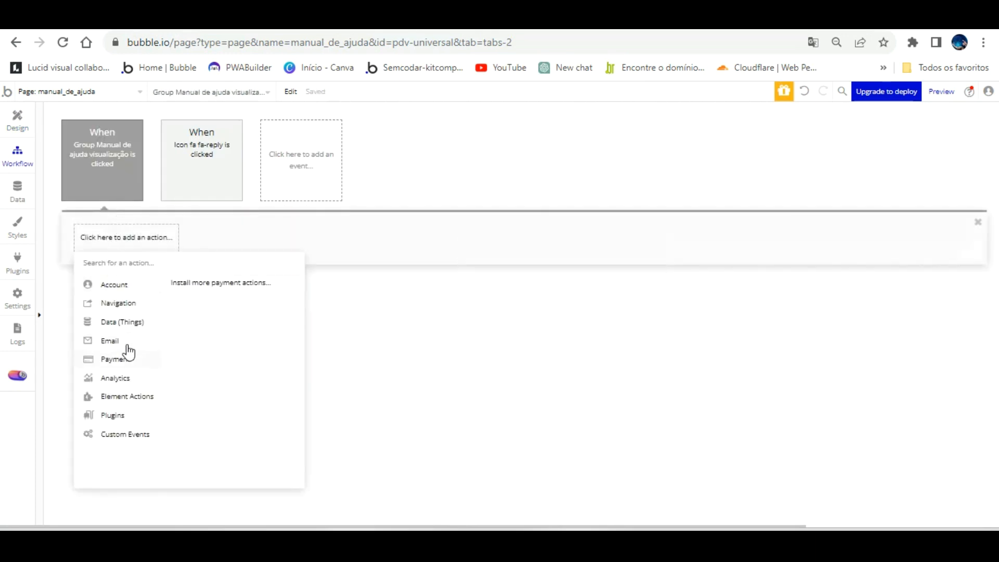
left_click(177, 294)
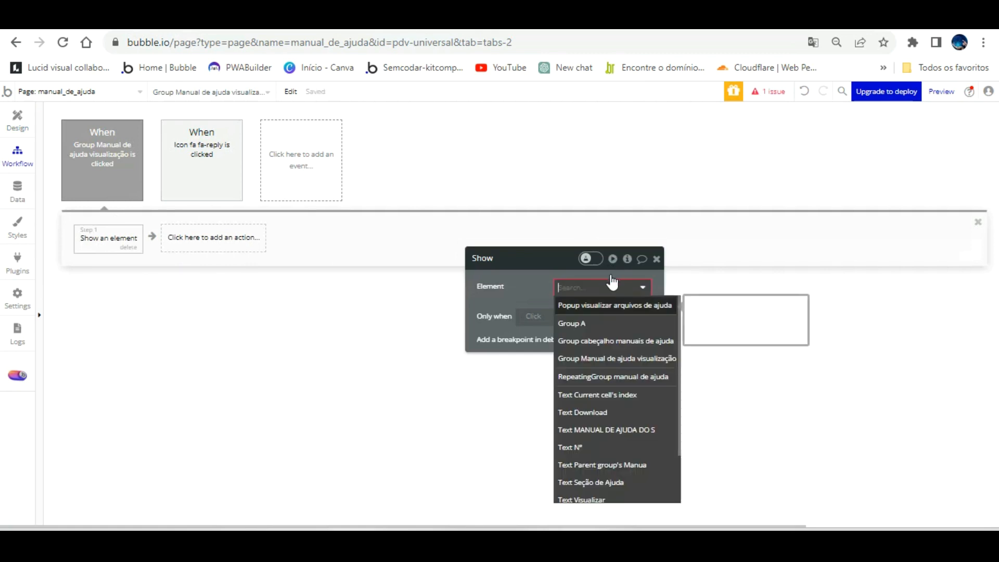
left_click(611, 304)
Refresh the page preview, test opening the popup from the first manual's row, and return to the page design
left_click(316, 17)
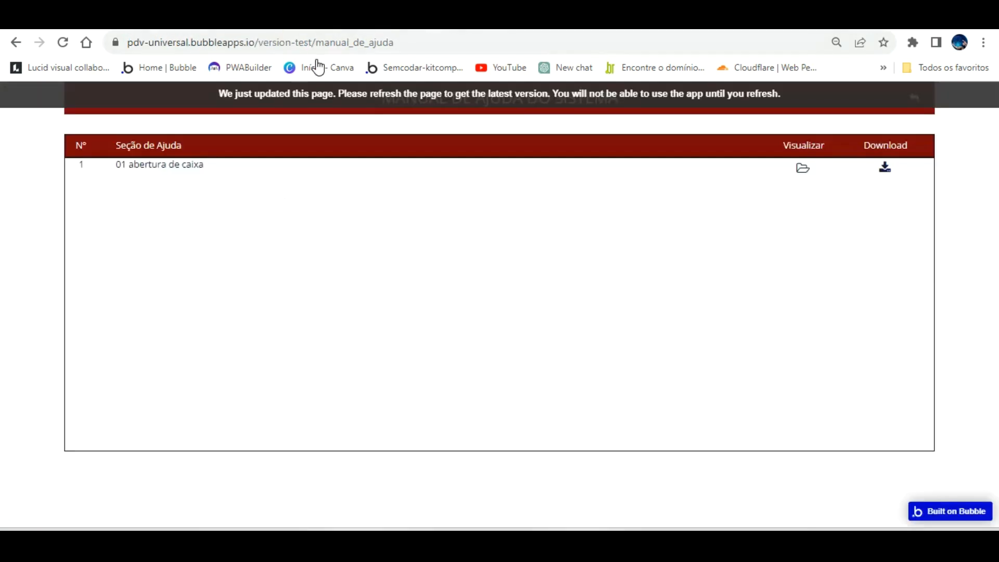
key("F5")
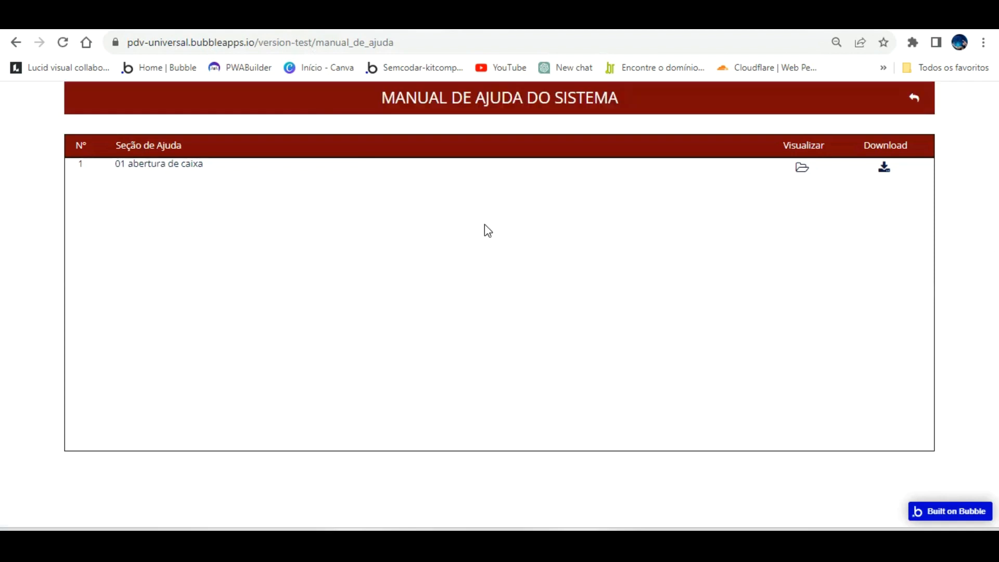
left_click(444, 163)
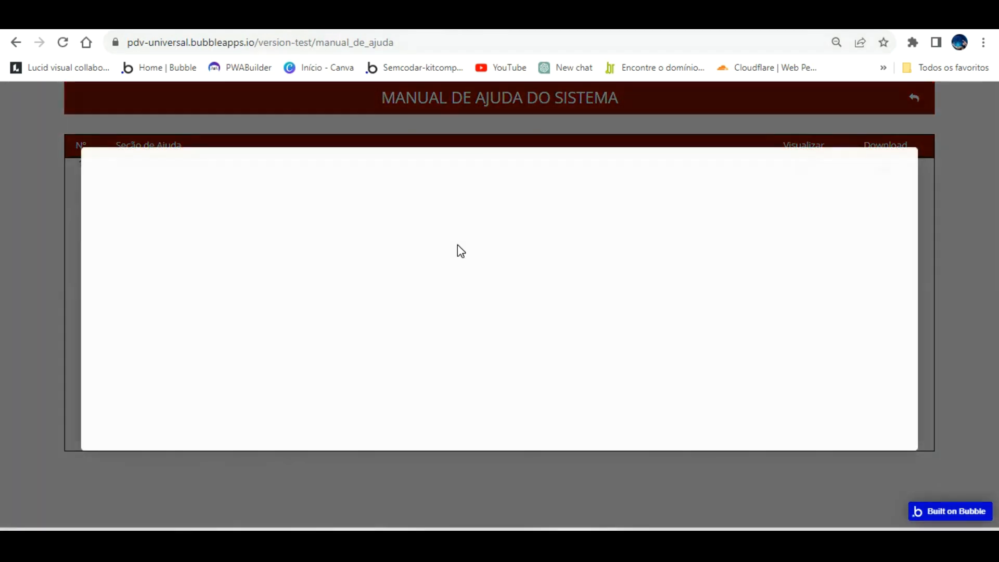
left_click(126, 29)
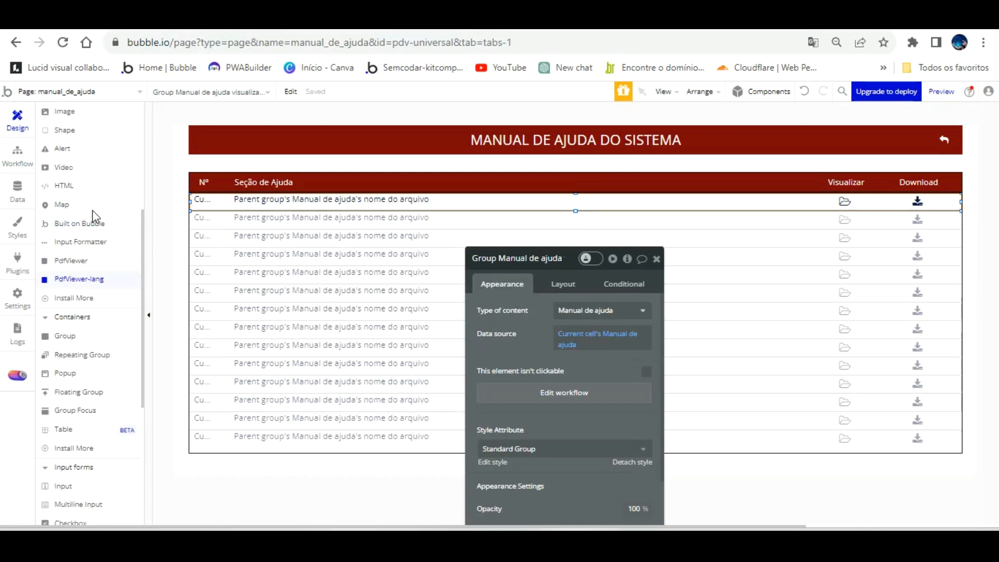
Set the height of the popup for viewing help files to 500
scroll(92, 214, "up", 5)
left_click(65, 211)
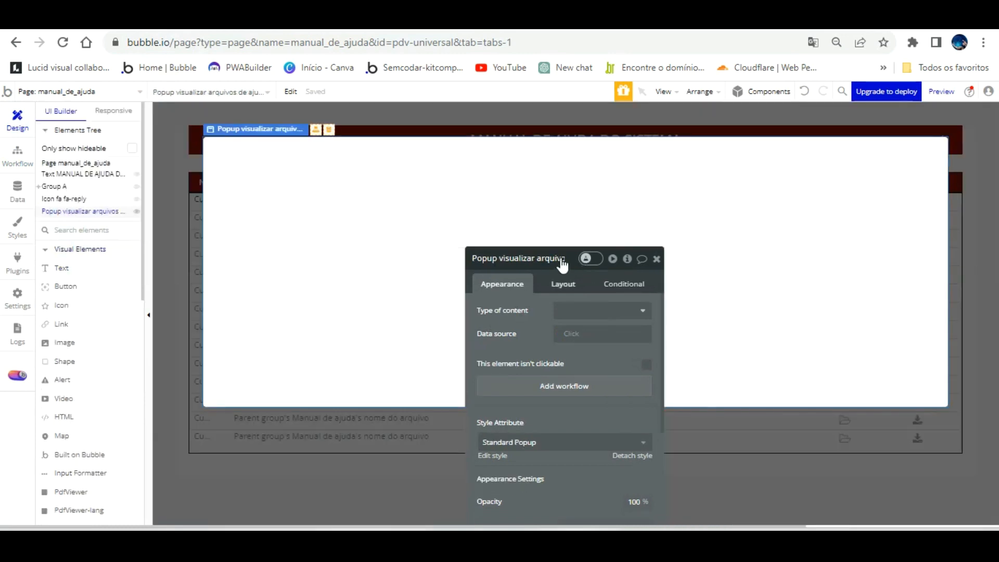
left_click(563, 283)
left_click(614, 346)
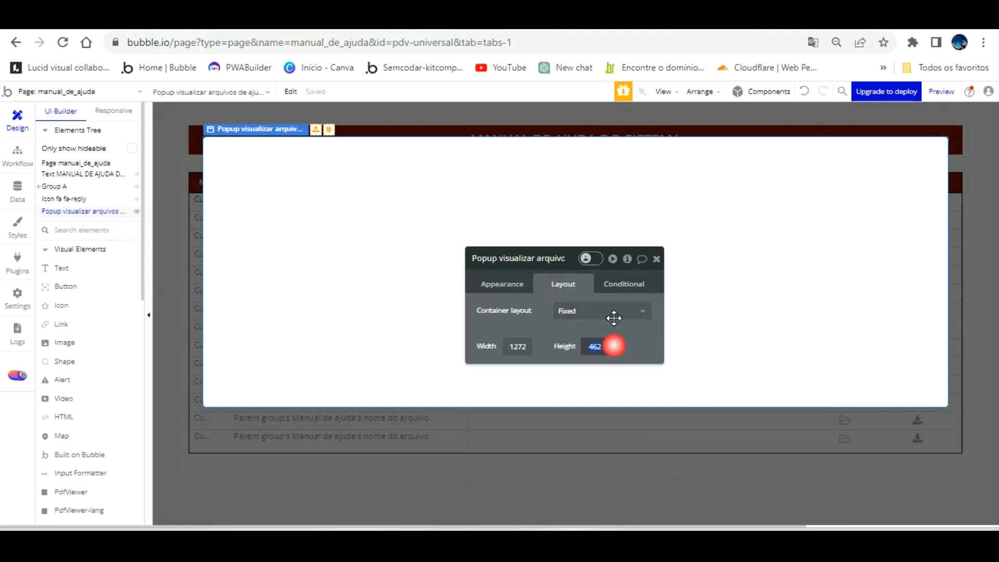
key("Return")
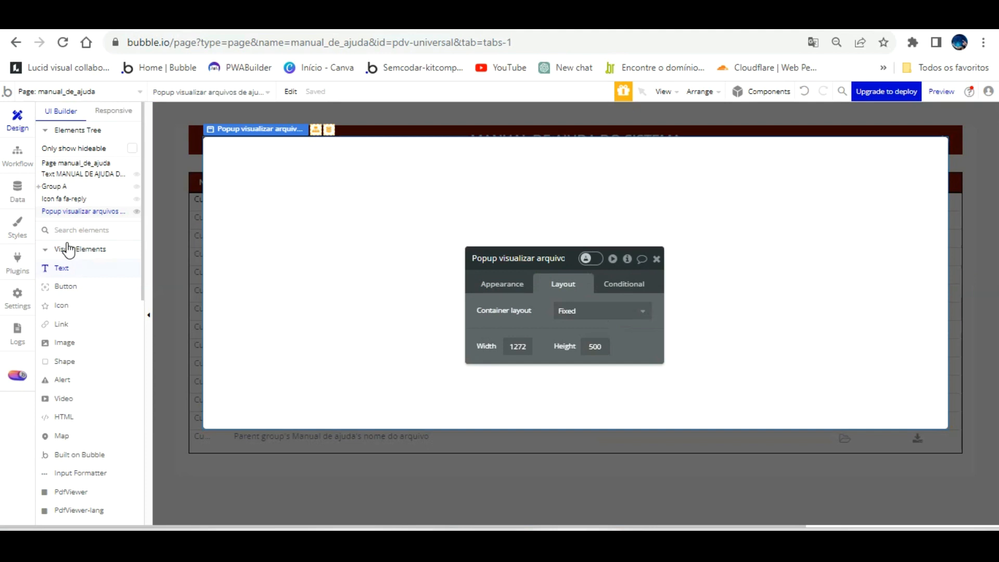
Draw a text element across the upper edge of the popup as its header strip
left_click(61, 267)
mouse_move(207, 139)
left_mouse_down()
mouse_move(858, 154)
mouse_move(940, 145)
mouse_move(927, 174)
mouse_move(938, 164)
left_mouse_up()
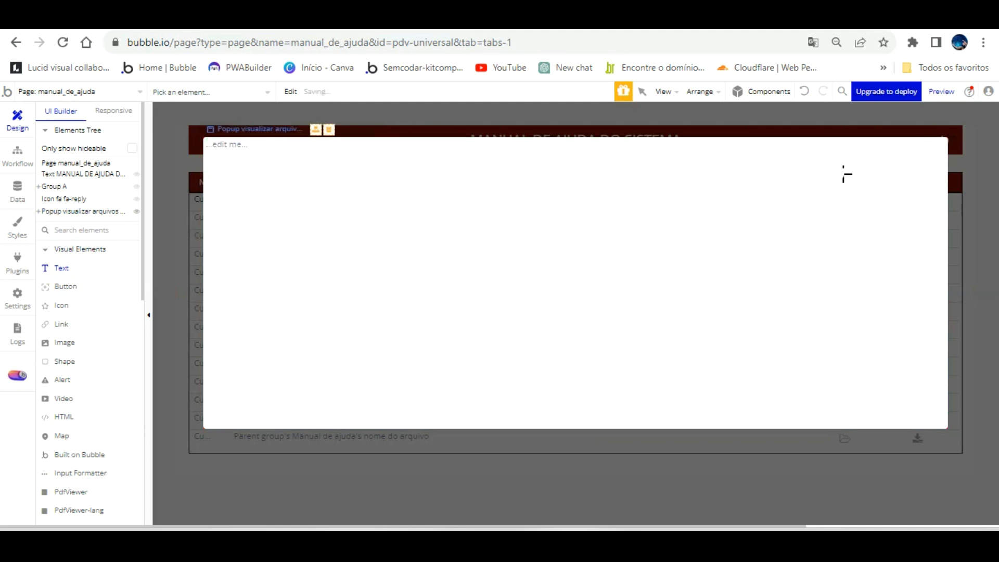
double_click(523, 144)
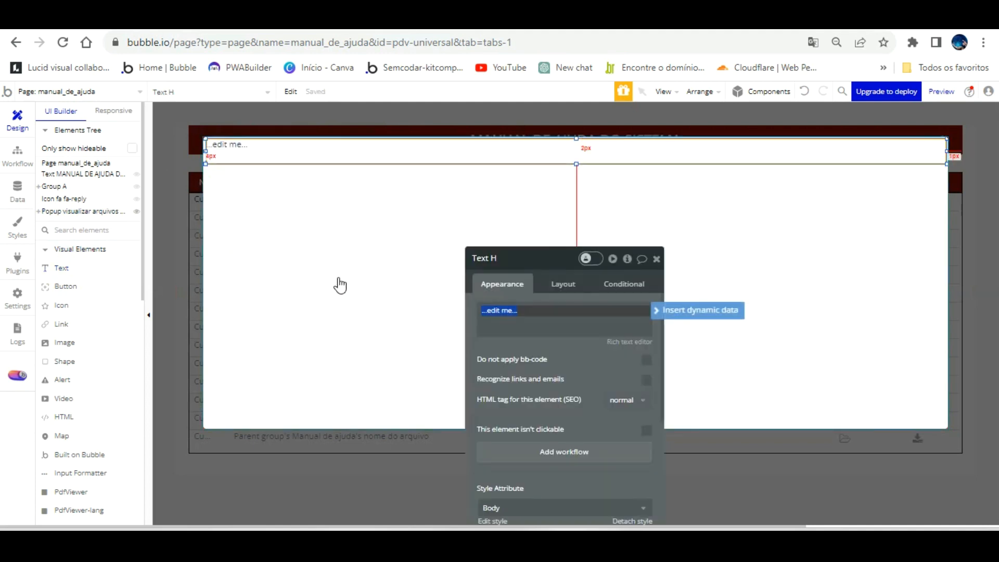
Set the popup header text's width to 1272 and nudge it to X -1, Y 0 inside the popup
left_click(458, 323)
left_click(563, 281)
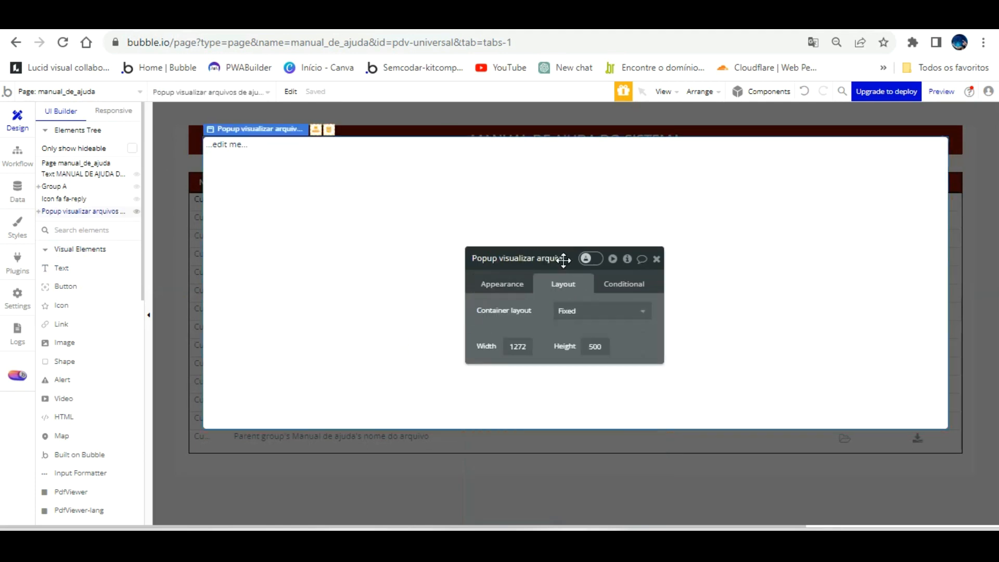
left_click(411, 147)
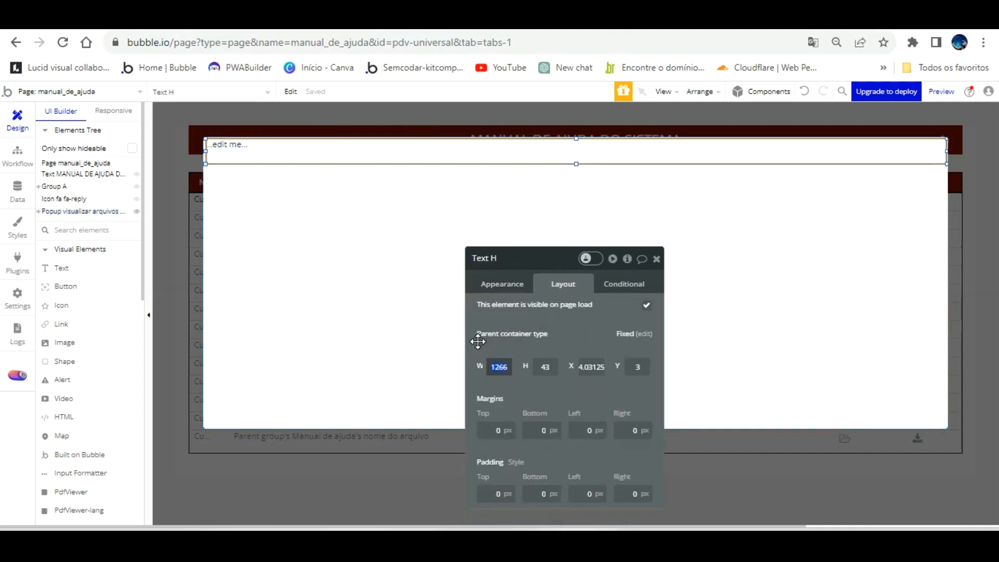
type("2")
left_click(574, 319)
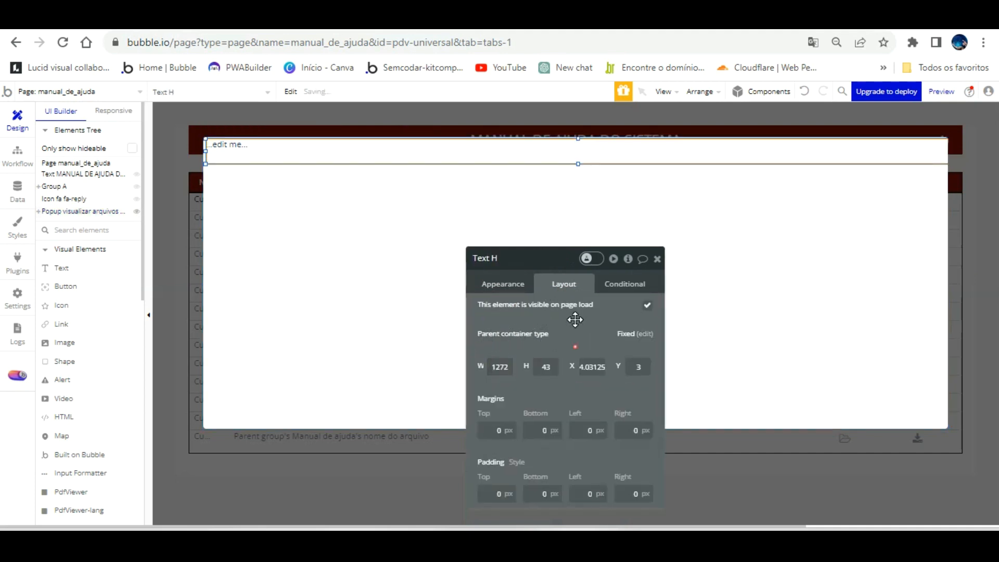
left_click(600, 158)
left_click(599, 151)
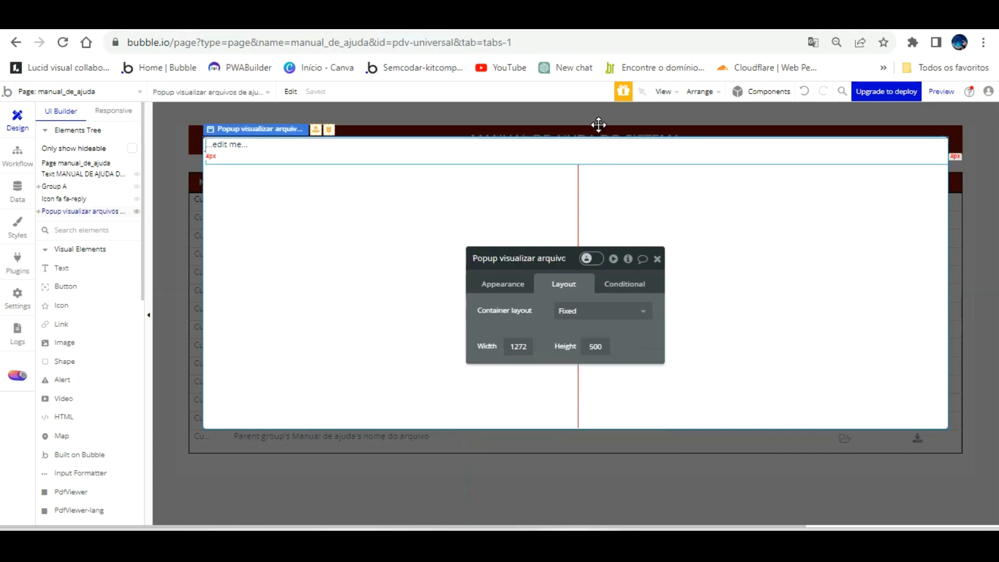
key("Left")
key("Up")
key("Up")
key("Up")
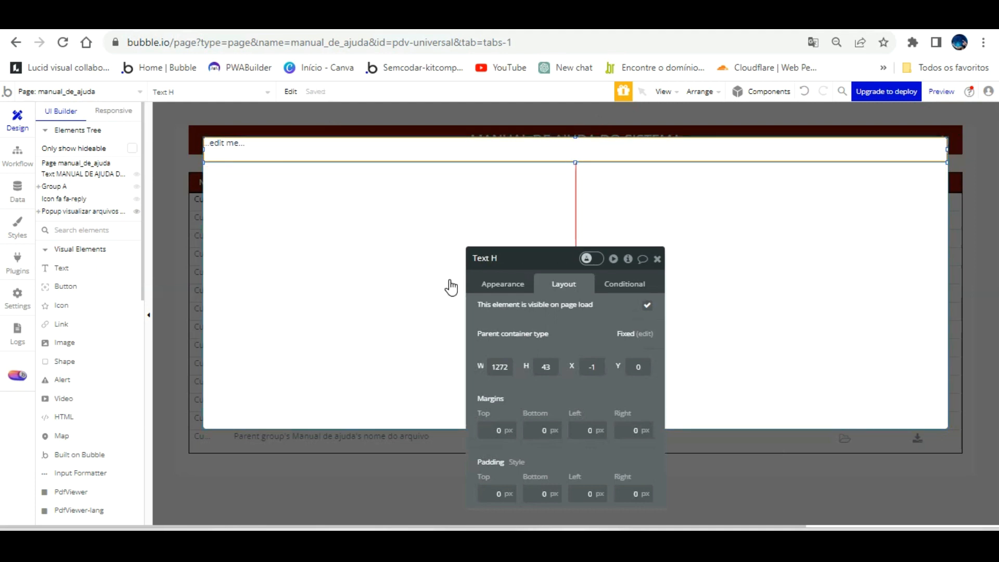
Copy the background colour code #7E0909 from the manual table's header group
left_click(201, 159)
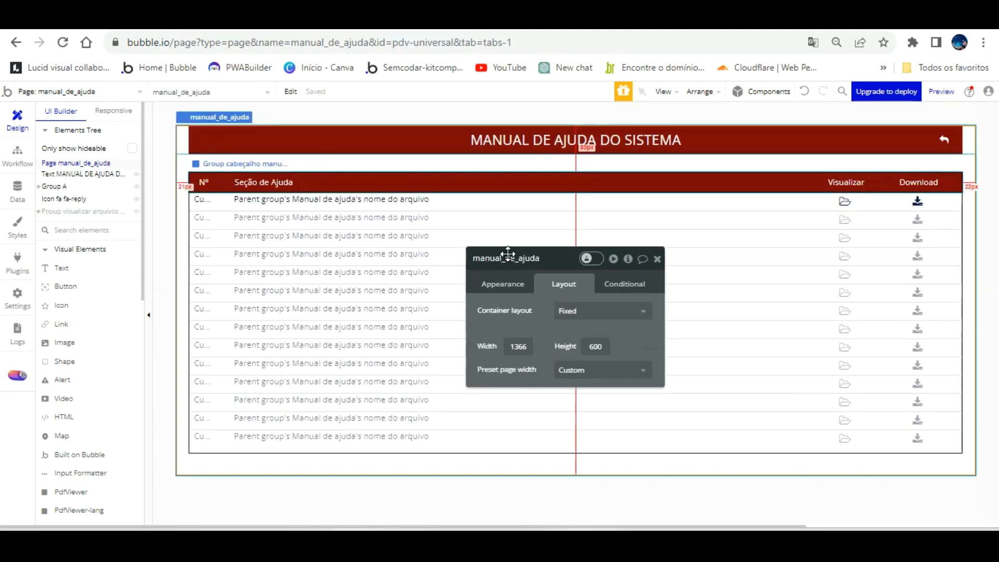
left_click(508, 284)
scroll(541, 359, "down", 5)
scroll(572, 389, "down", 3)
left_click(499, 156)
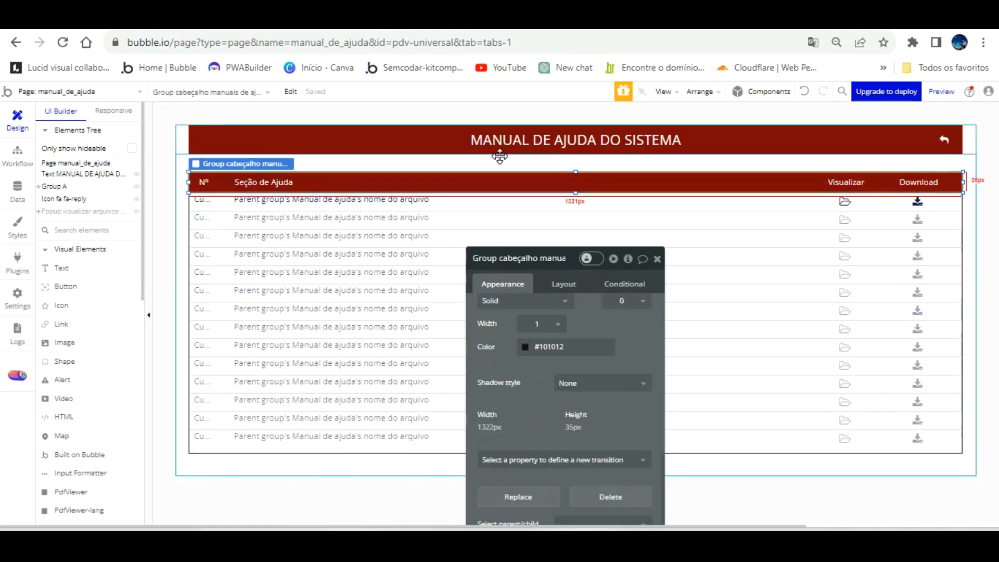
scroll(556, 374, "up", 4)
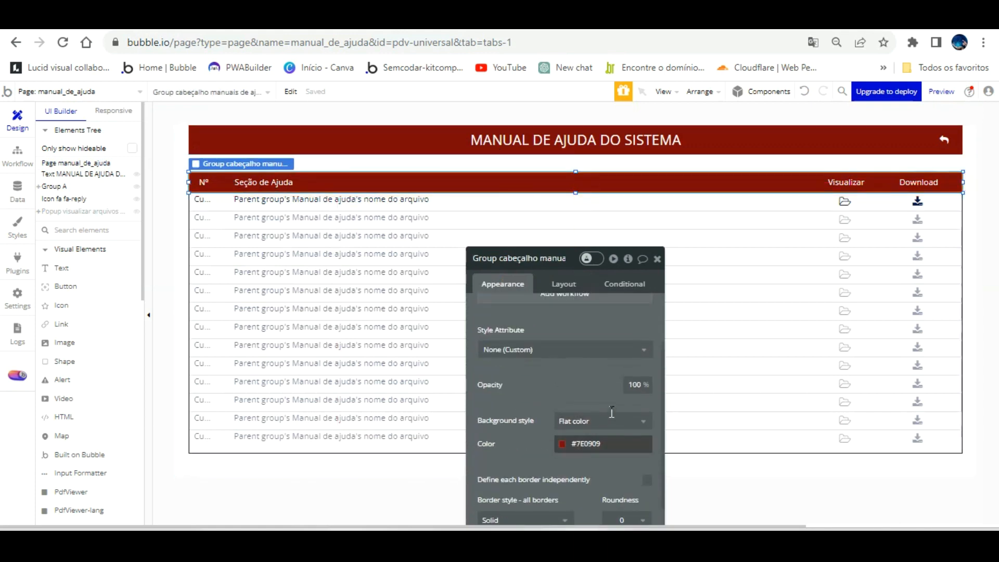
left_click(609, 441)
right_click(598, 463)
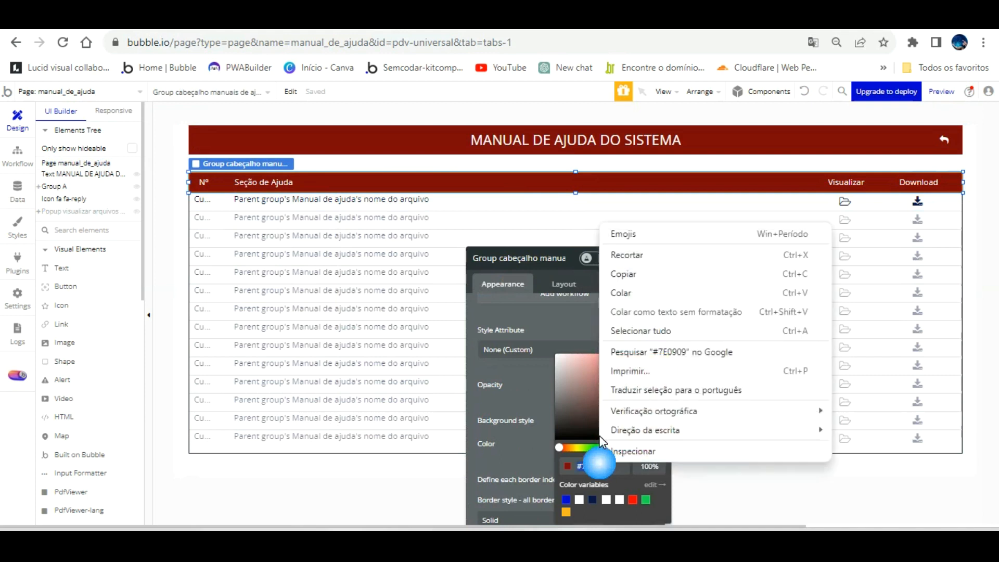
left_click(630, 274)
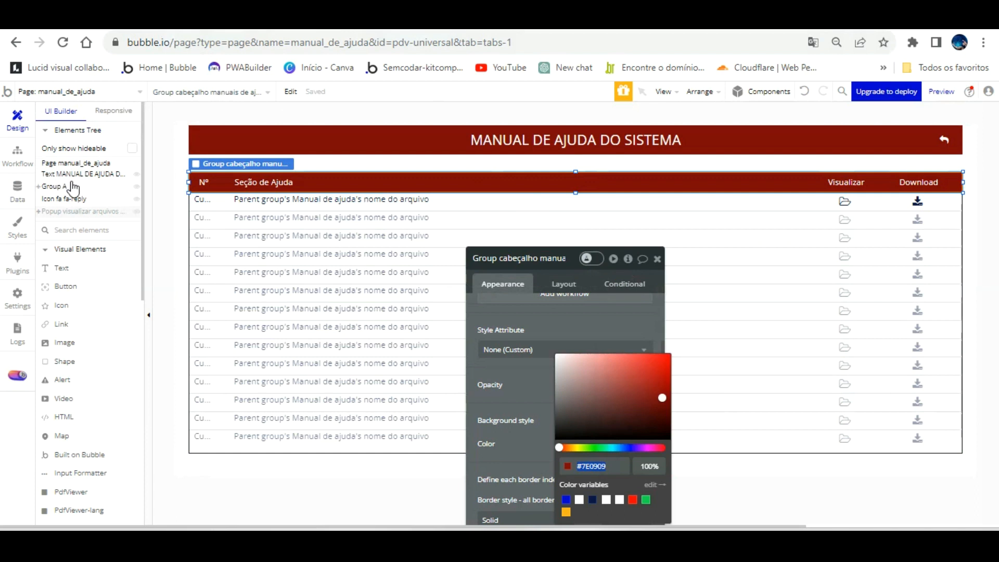
Reopen the popup, add a click workflow event for its header text, and return to the page design
left_click(89, 211)
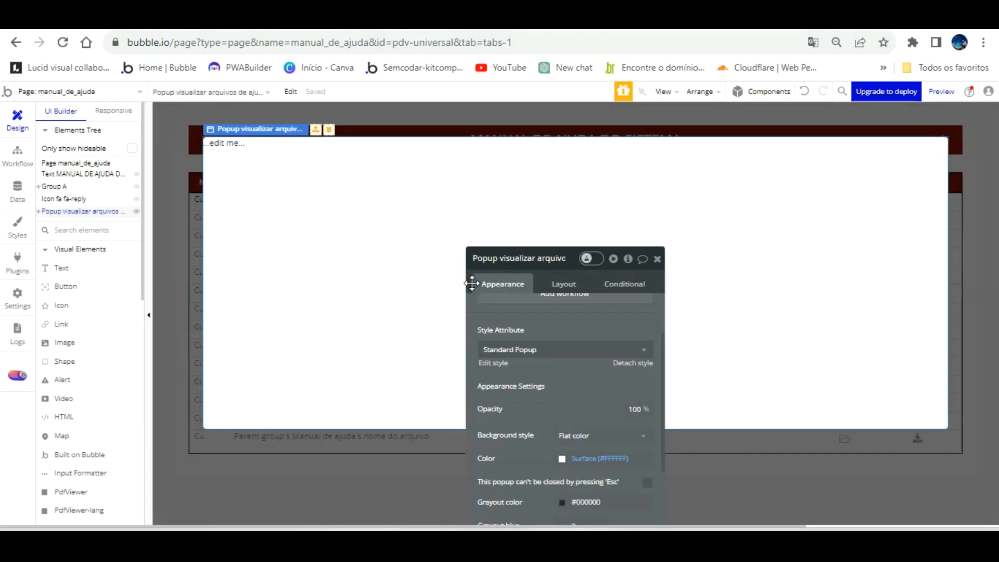
left_click(425, 233)
left_click(419, 143)
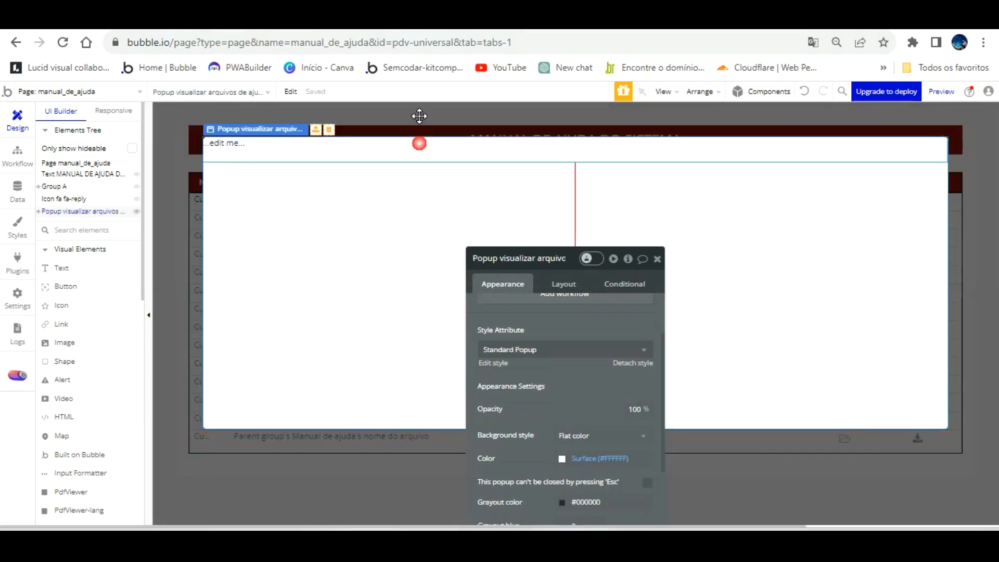
left_click(624, 359)
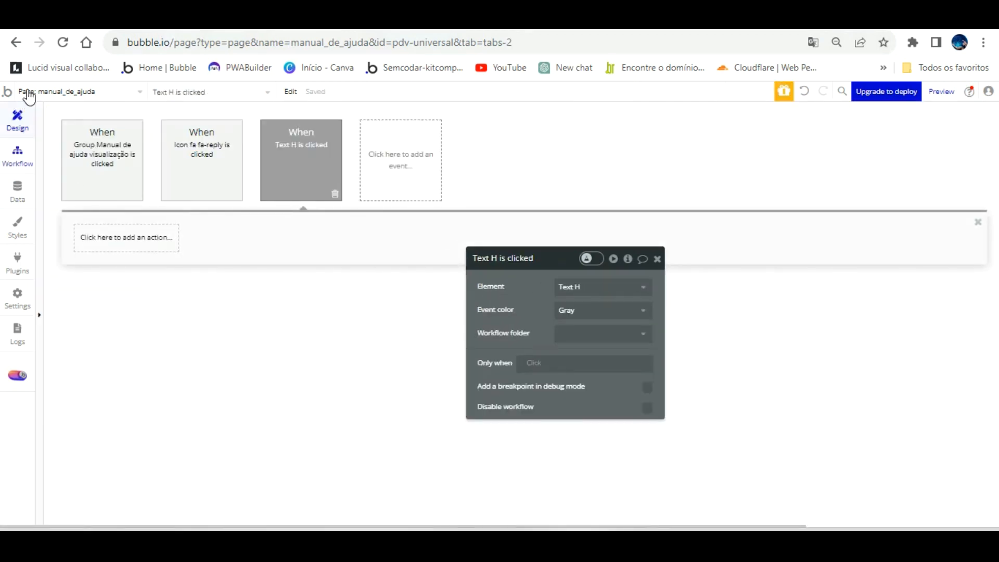
left_click(17, 43)
left_click(18, 107)
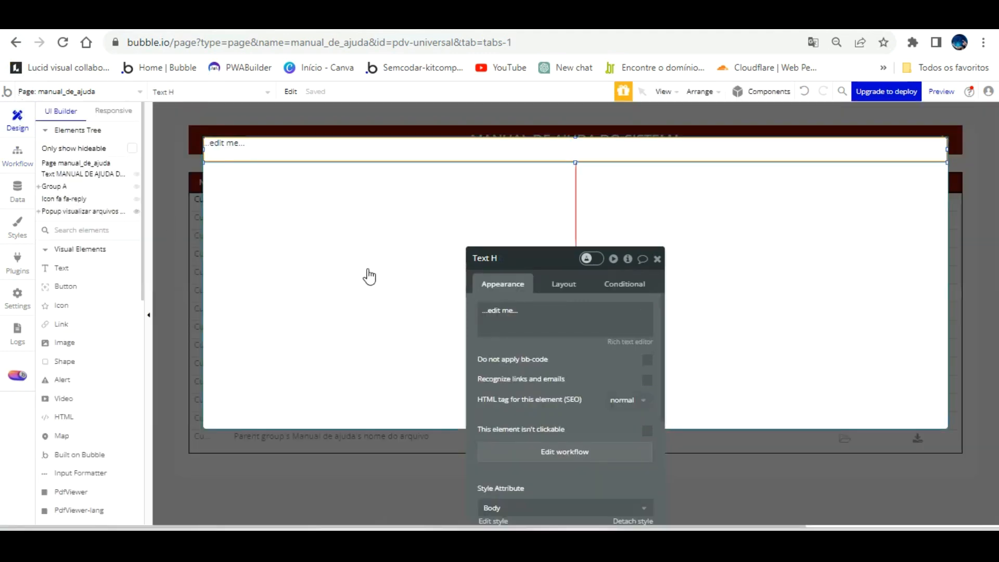
Give the popup header text a flat colour background using #7E0909
scroll(629, 387, "down", 4)
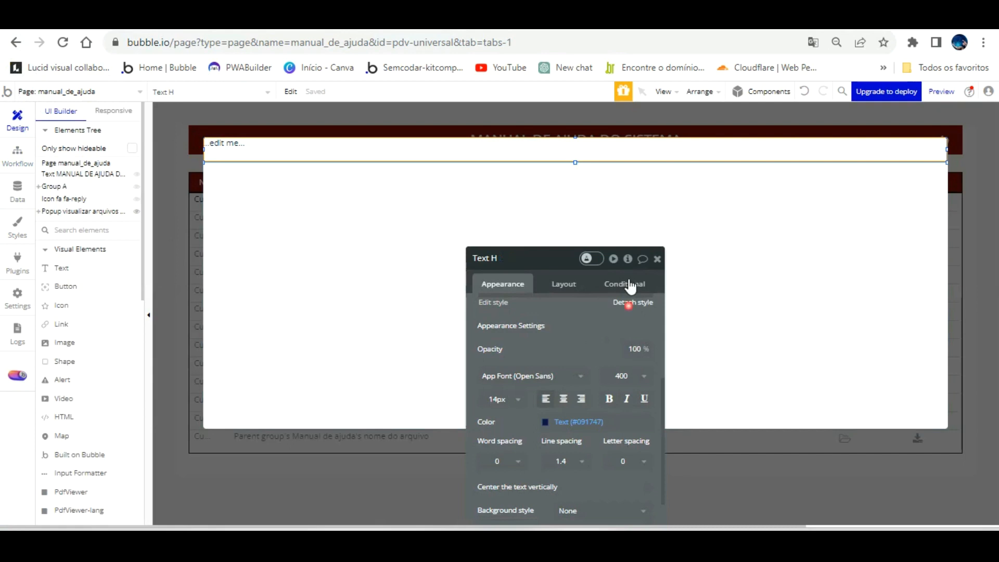
scroll(635, 399, "down", 1)
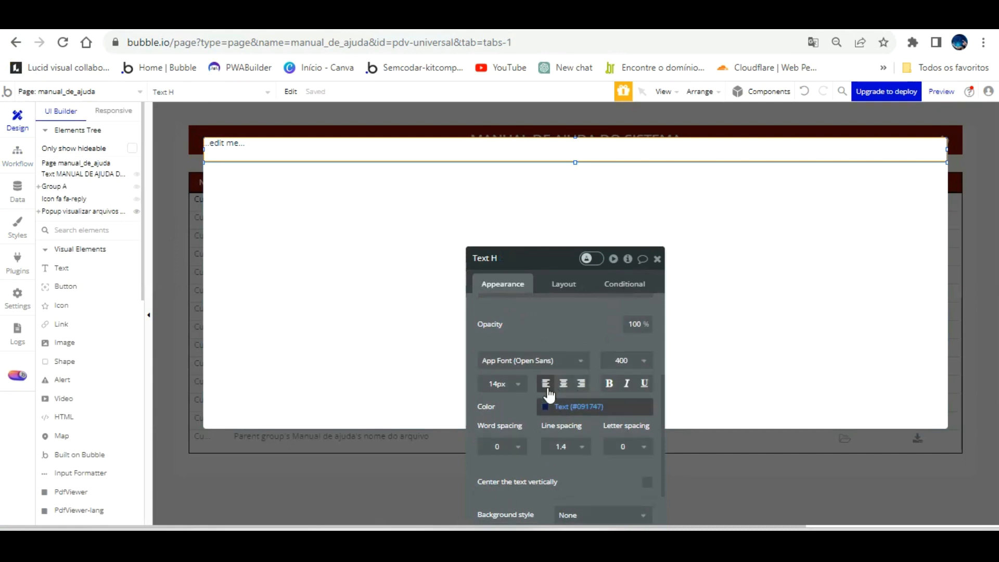
scroll(546, 386, "down", 3)
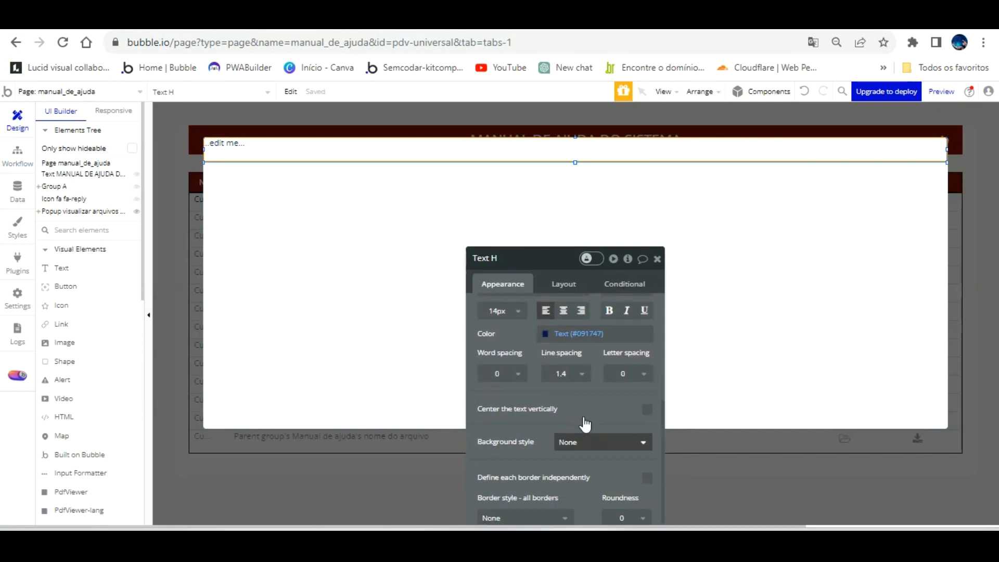
left_click(585, 440)
left_click(582, 478)
left_click(591, 463)
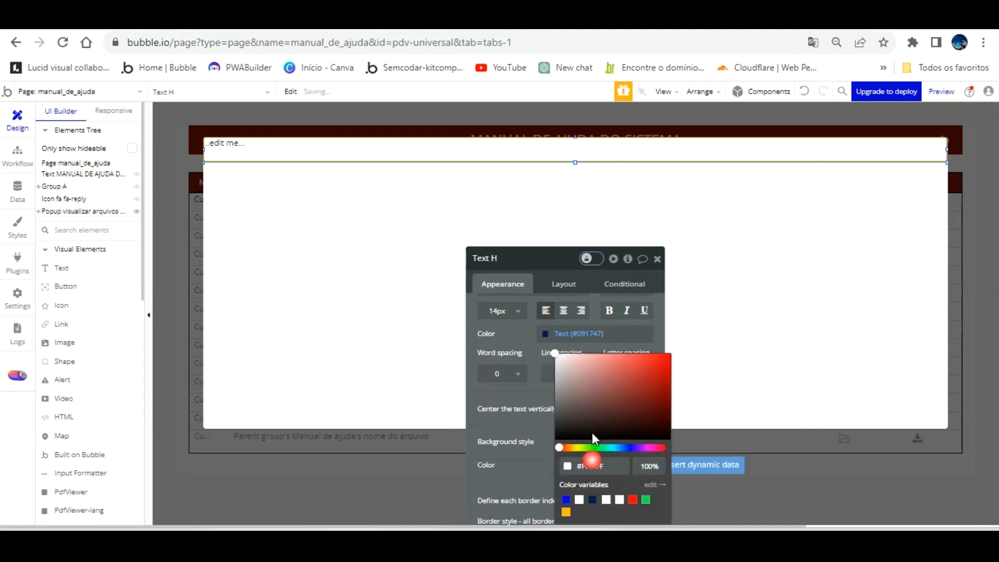
left_click(592, 465)
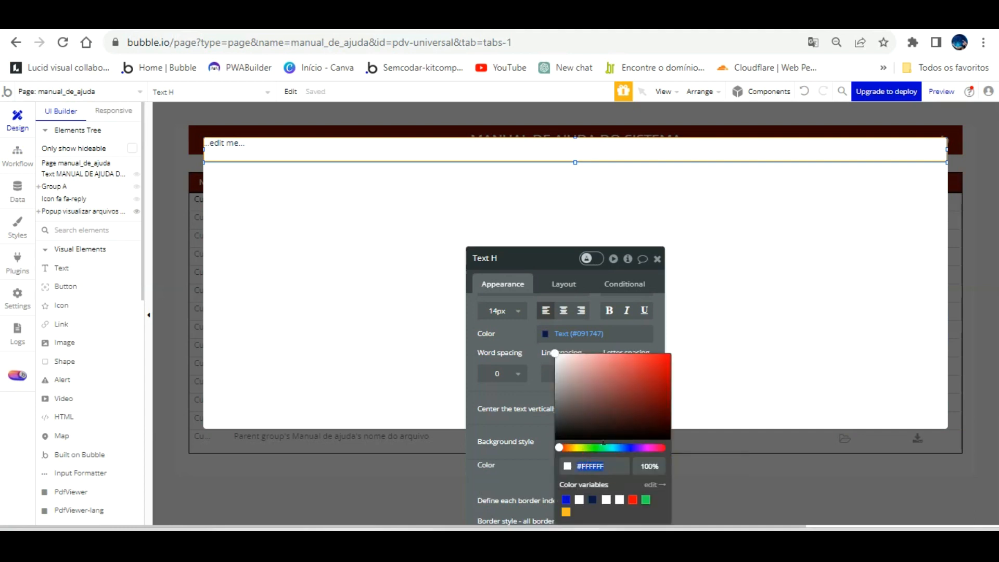
left_click(550, 397)
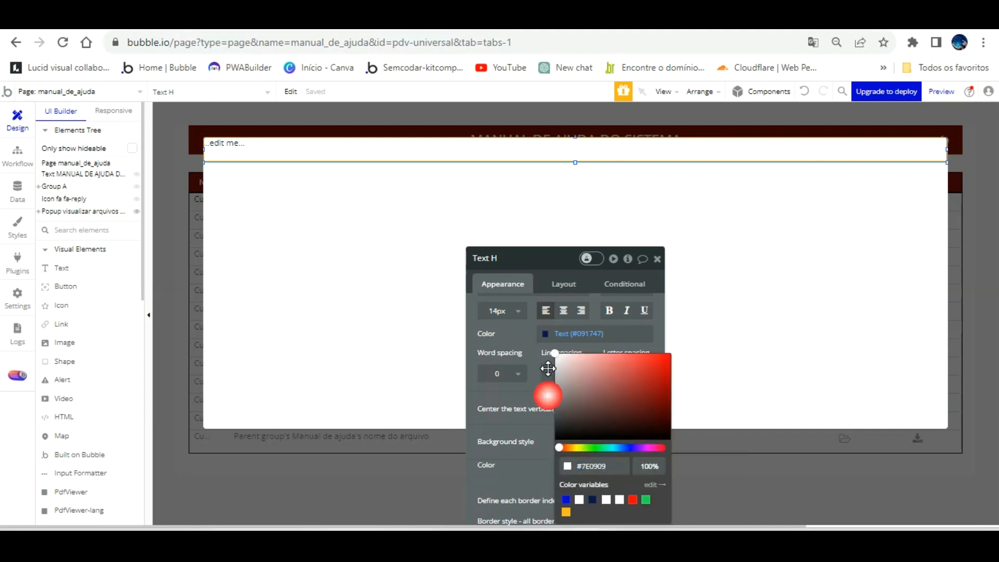
Set the popup header text's font colour to Primary contrast (#FFFFFF) and centre the text horizontally
left_click(541, 334)
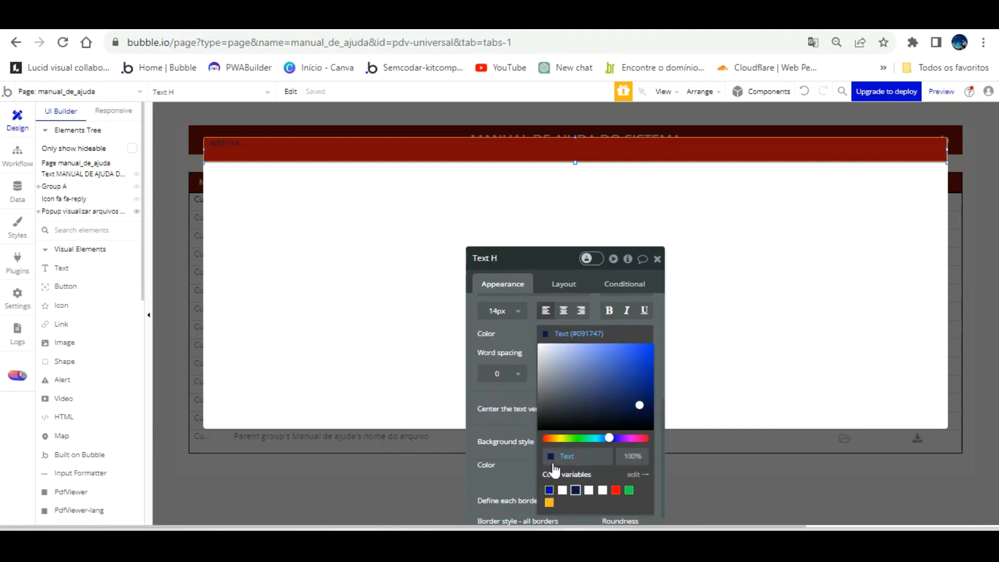
left_click(562, 490)
left_click(520, 365)
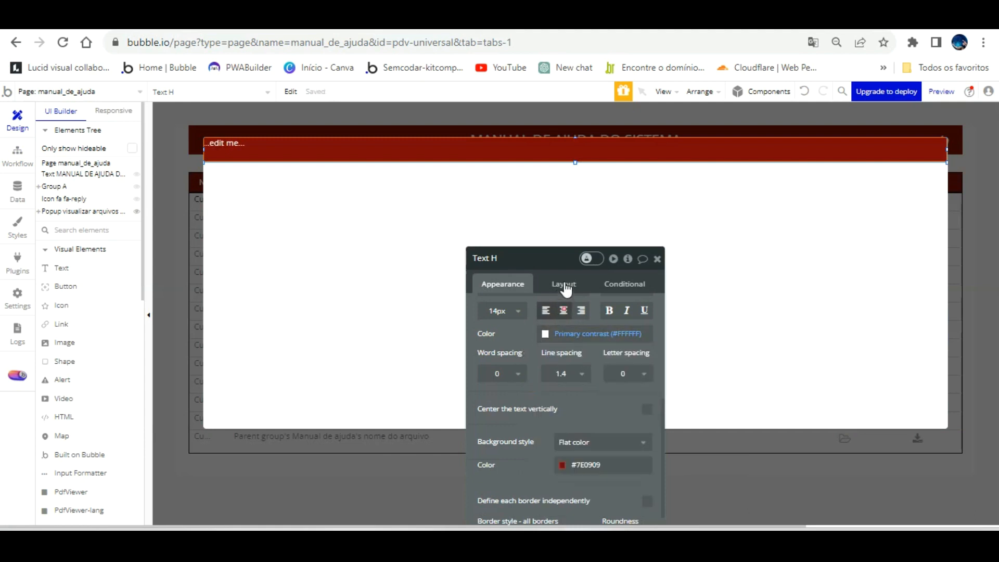
Replace the popup header's placeholder text with a dynamic search for the Manual de ajuda data type, without constraints
scroll(572, 354, "up", 5)
left_click(548, 305)
key("ctrl+a")
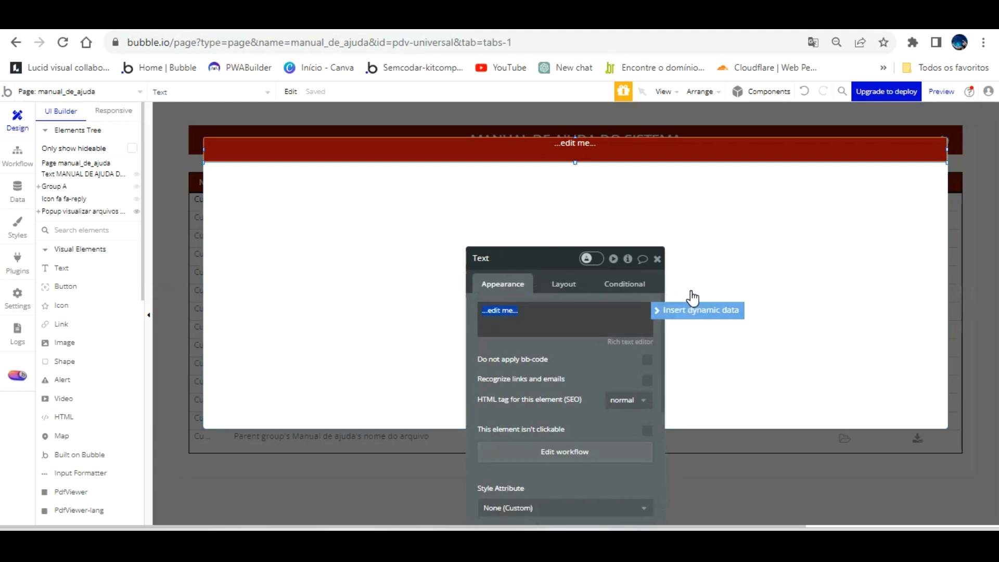
left_click(692, 309)
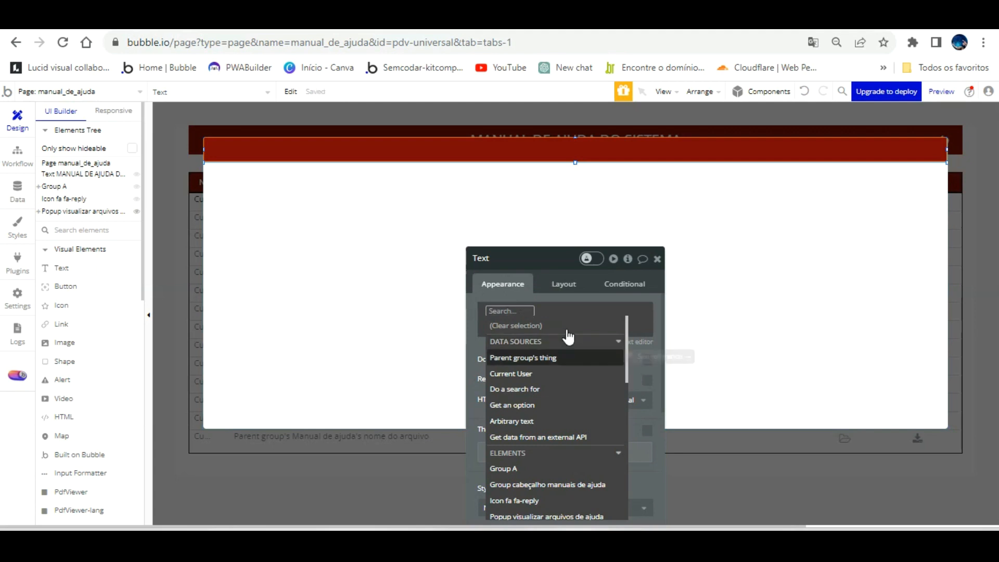
left_click(550, 387)
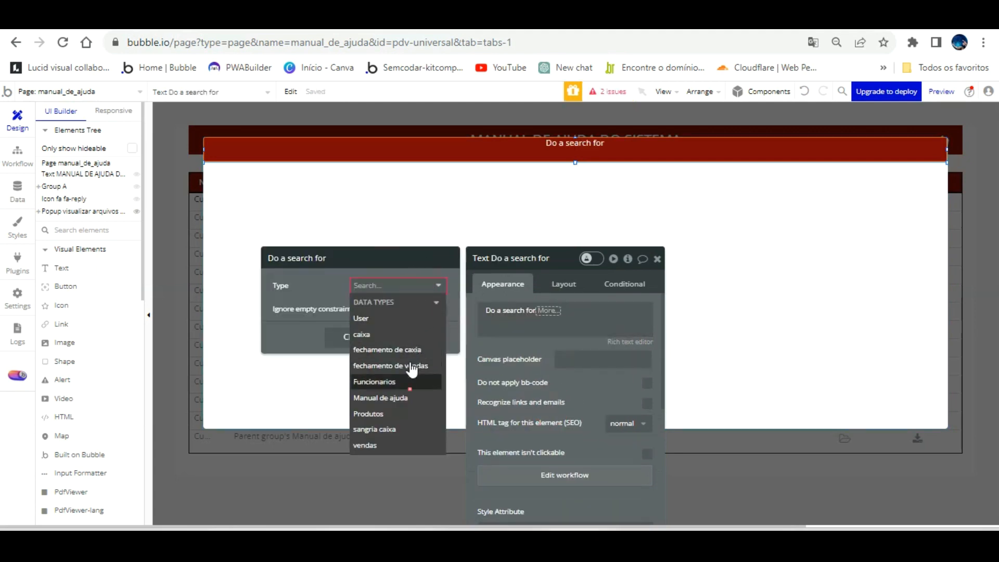
left_click(410, 383)
left_click(428, 285)
left_click(410, 396)
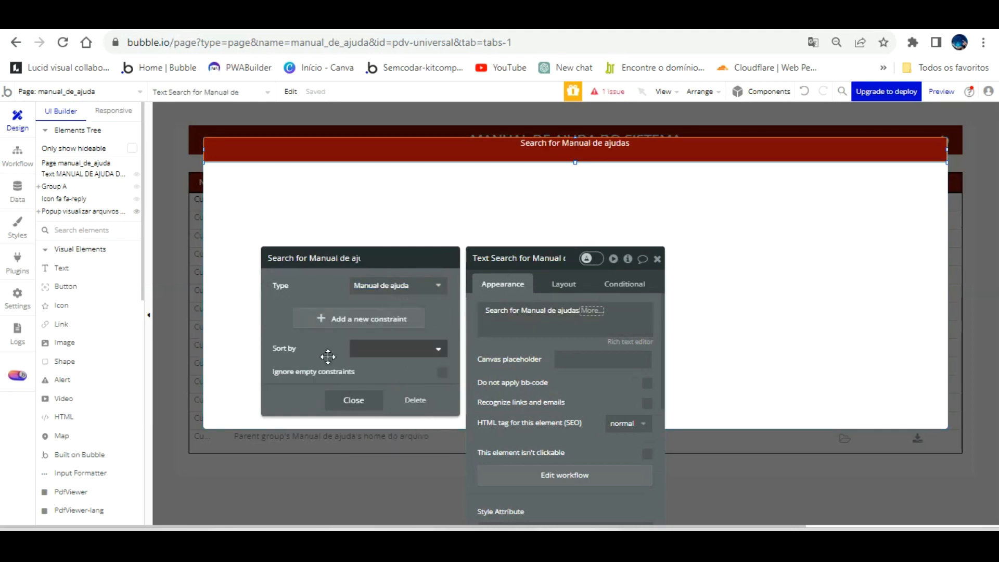
left_click(354, 400)
Extend the header's Manual de ajuda search expression with each item's nome do arquivo
left_click(592, 310)
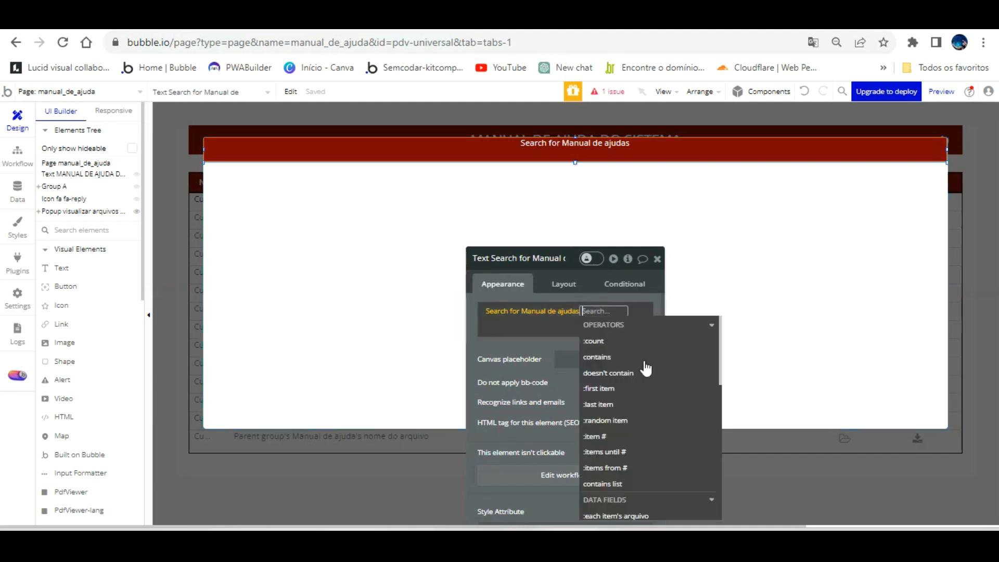
scroll(648, 393, "down", 3)
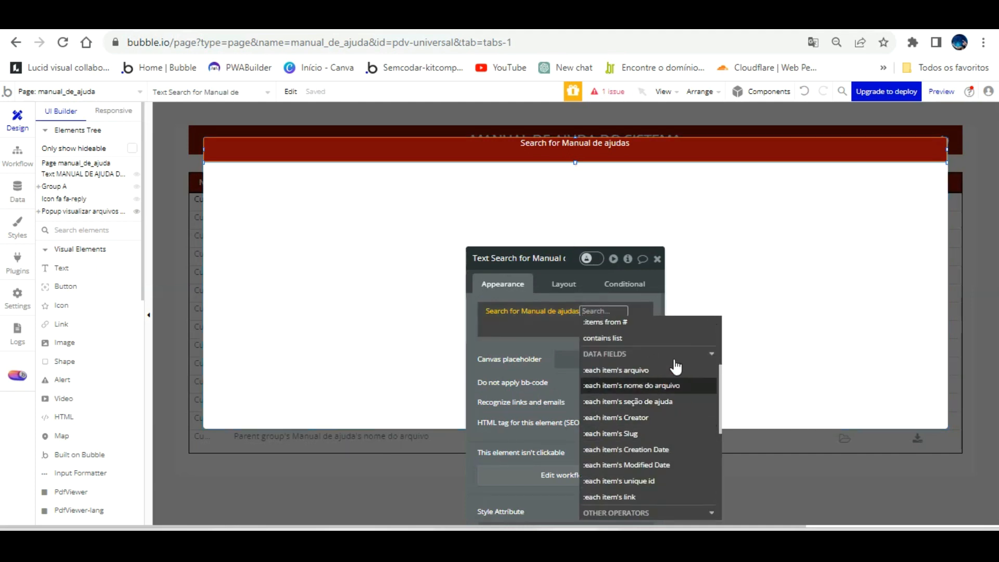
left_click(664, 382)
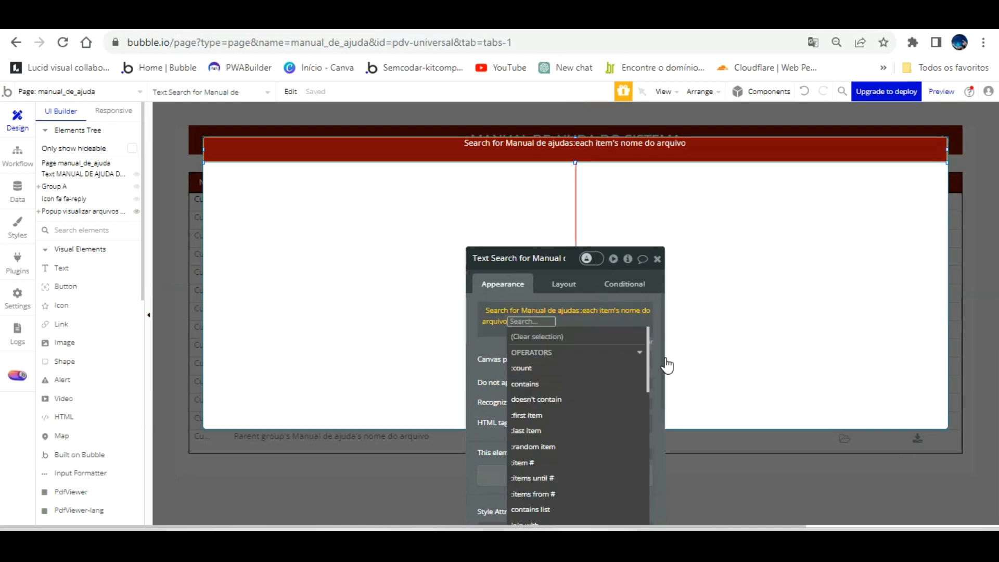
left_click(658, 326)
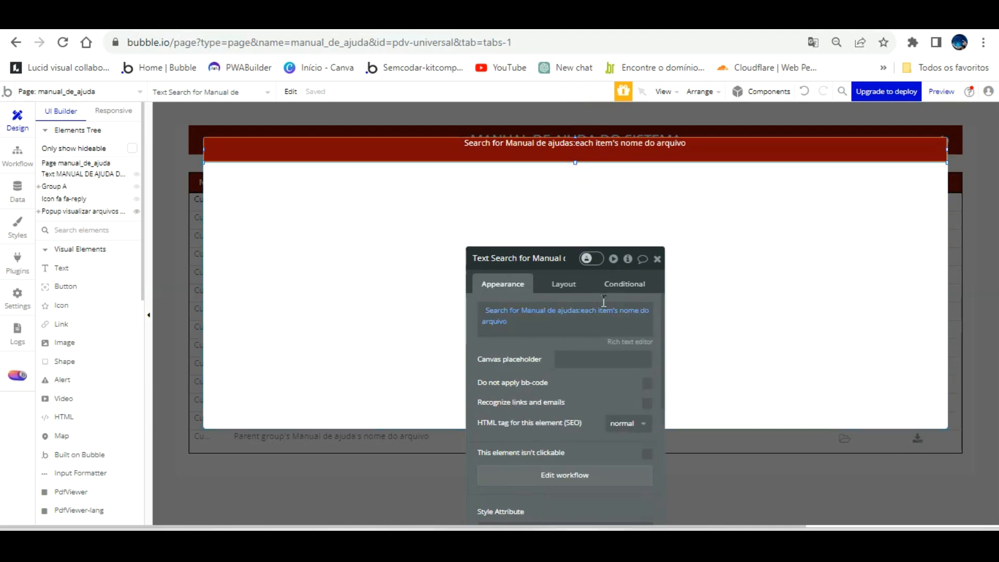
Centre the popup header text vertically and set its font size to 18
scroll(597, 363, "down", 2)
scroll(597, 364, "down", 4)
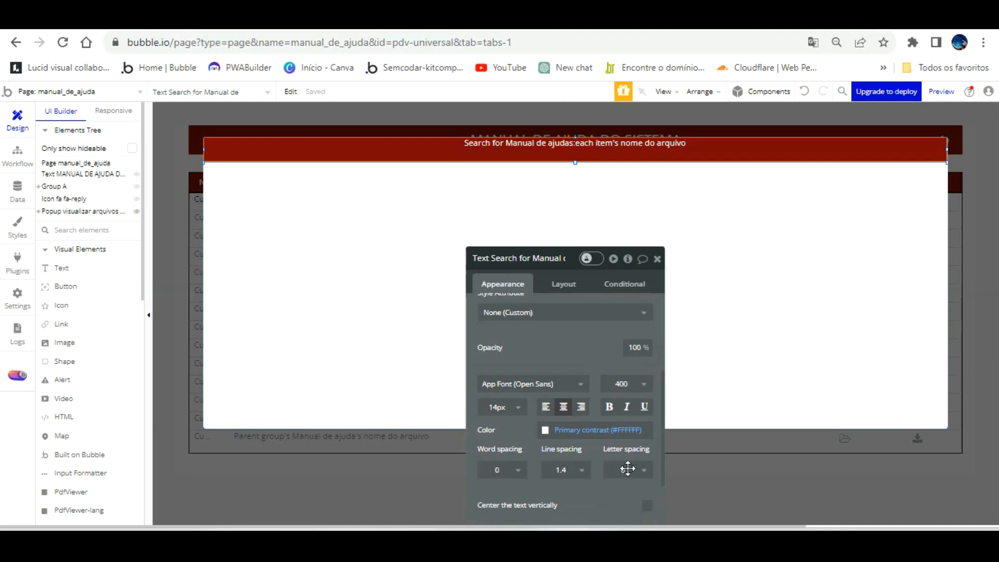
left_click(646, 504)
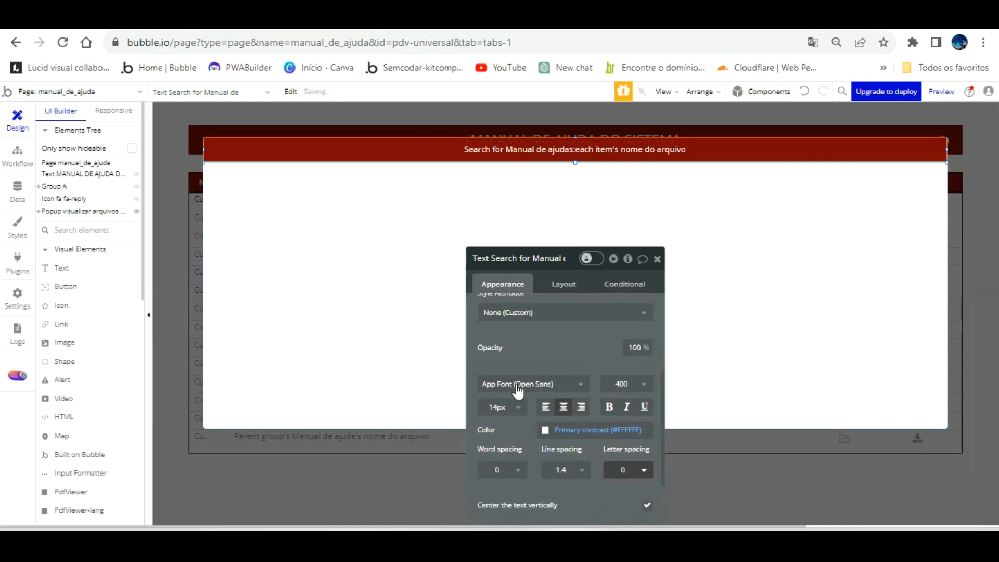
left_click(514, 407)
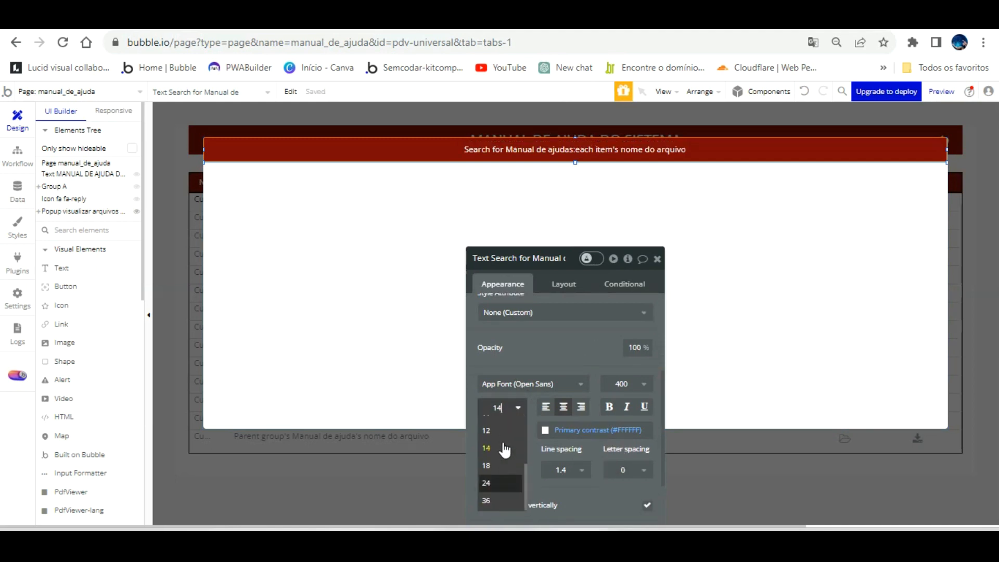
left_click(500, 465)
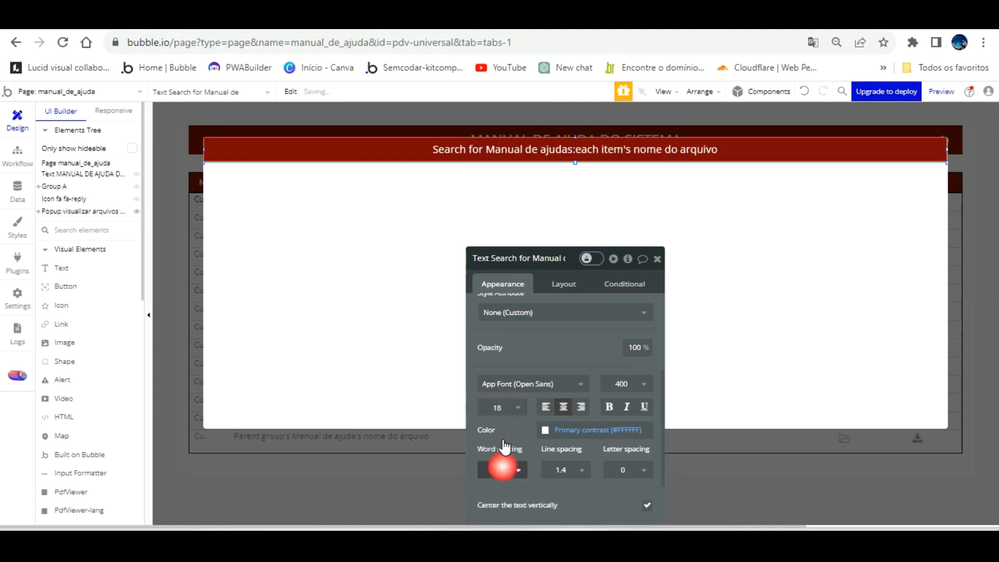
Refresh the manual_de_ajuda page preview, check the popup header's appearance, and return to the Bubble editor
left_click(300, 27)
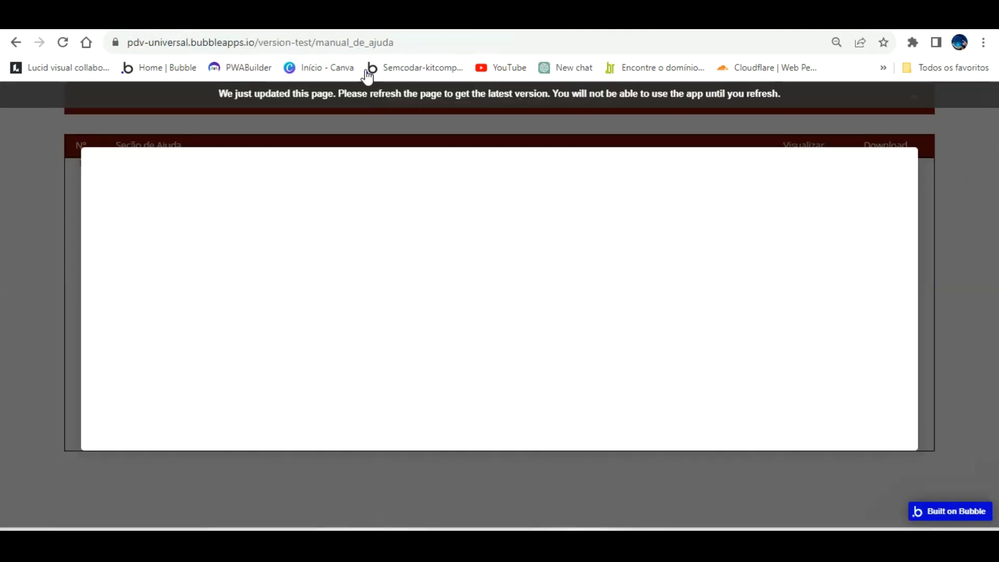
left_click(365, 95)
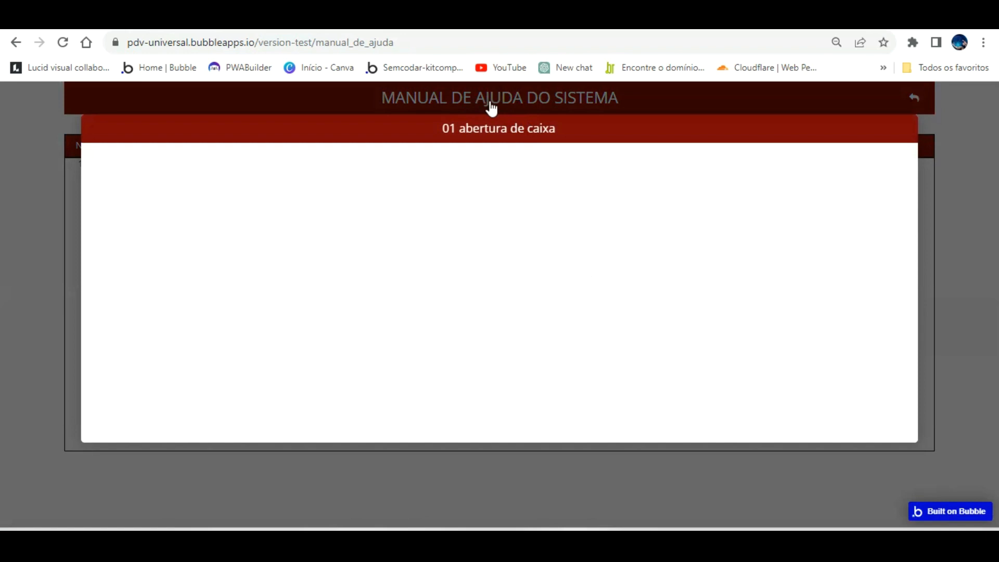
left_click(174, 20)
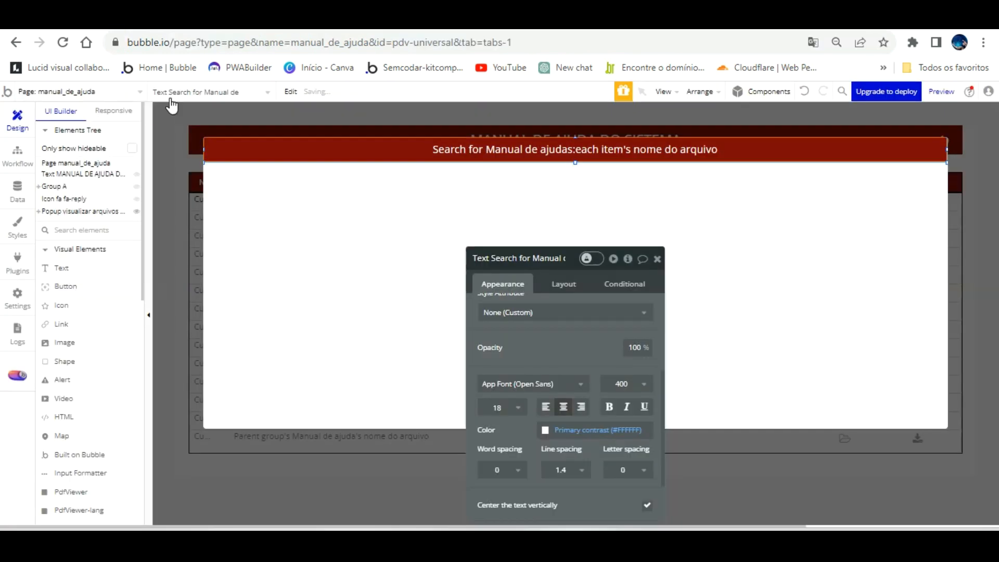
Draw a PdfViewer element below the popup's header, filling nearly all of the remaining popup area
scroll(109, 328, "down", 2)
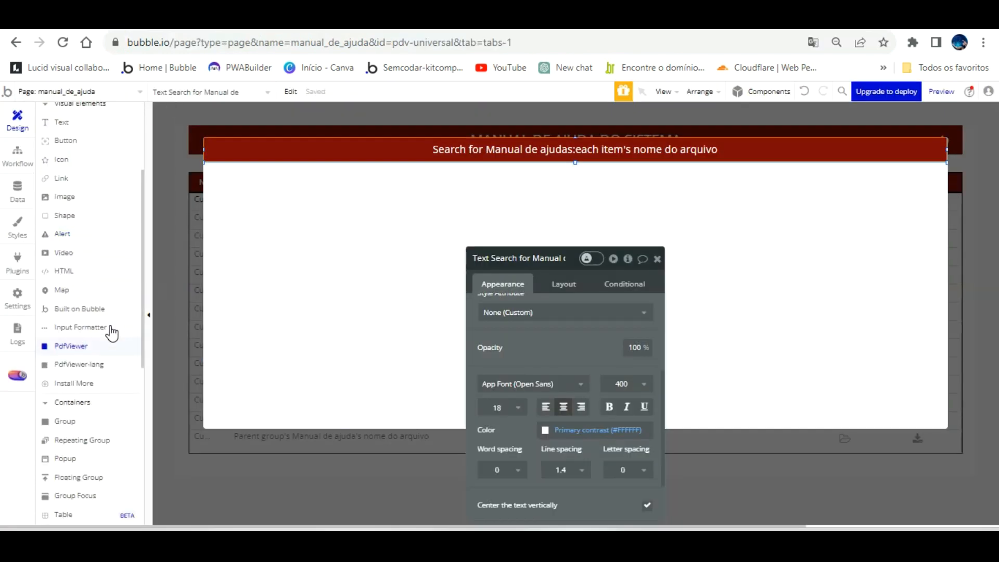
scroll(111, 333, "down", 6)
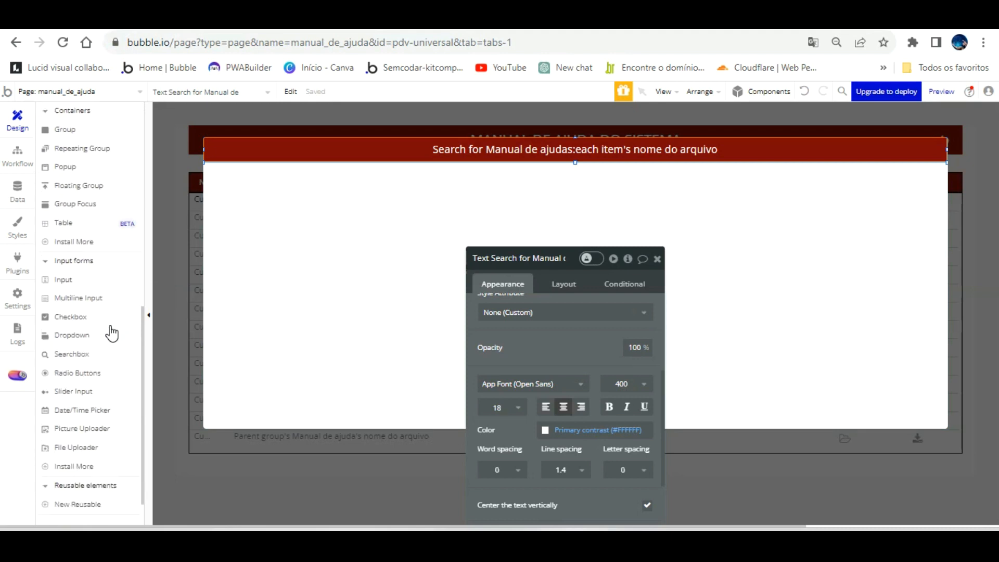
scroll(101, 358, "up", 3)
scroll(102, 359, "up", 3)
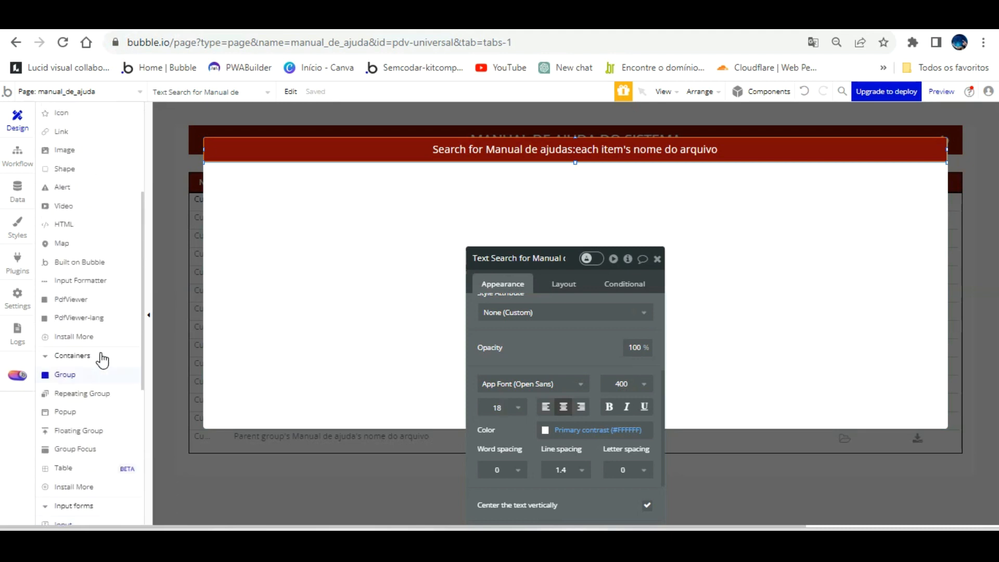
left_click(71, 299)
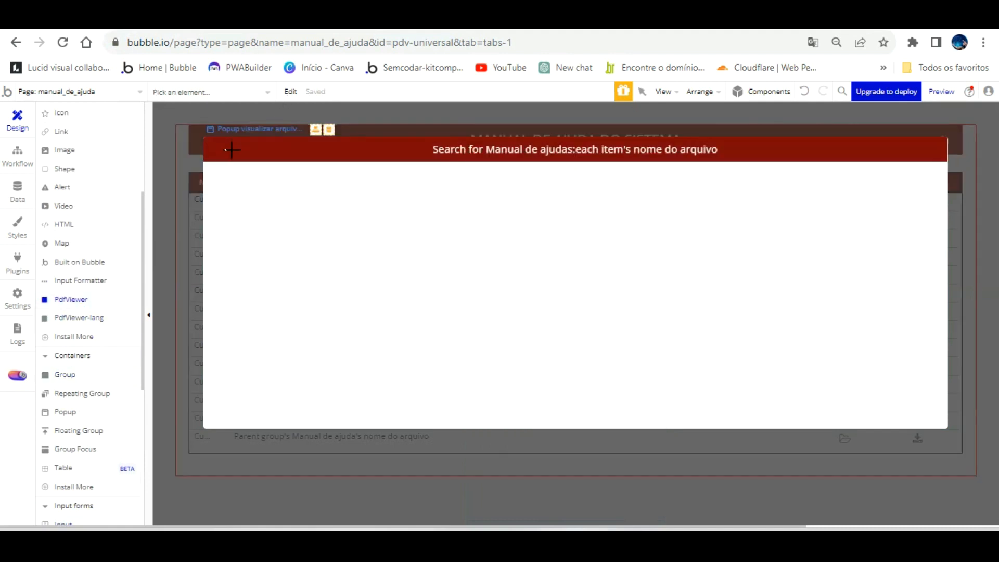
left_click_drag(209, 171, 938, 390)
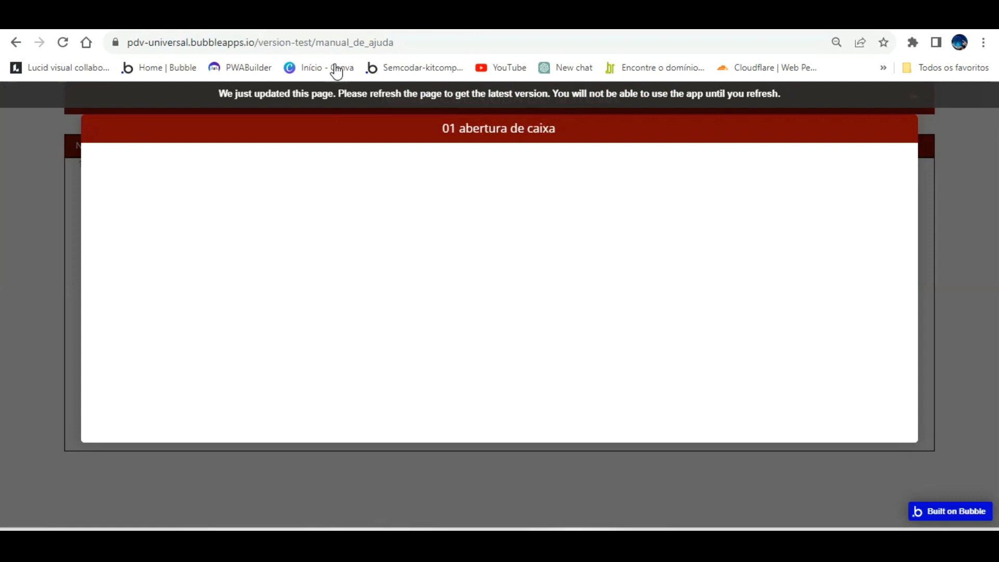
Refresh the page preview, scroll through the document in the popup's PDF viewer, and return to the Bubble editor
left_click(336, 92)
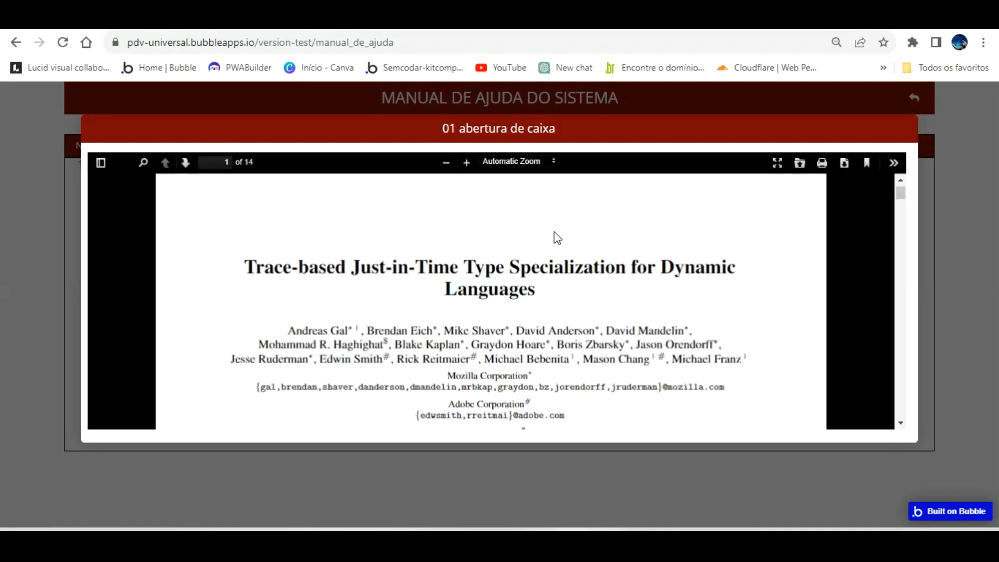
scroll(626, 307, "down", 4)
scroll(630, 312, "down", 6)
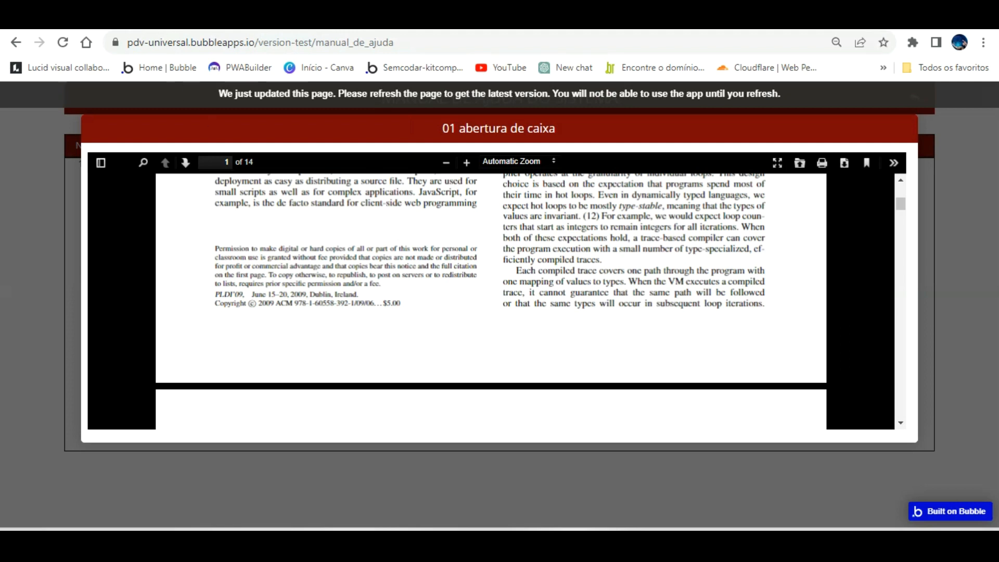
left_click(172, 18)
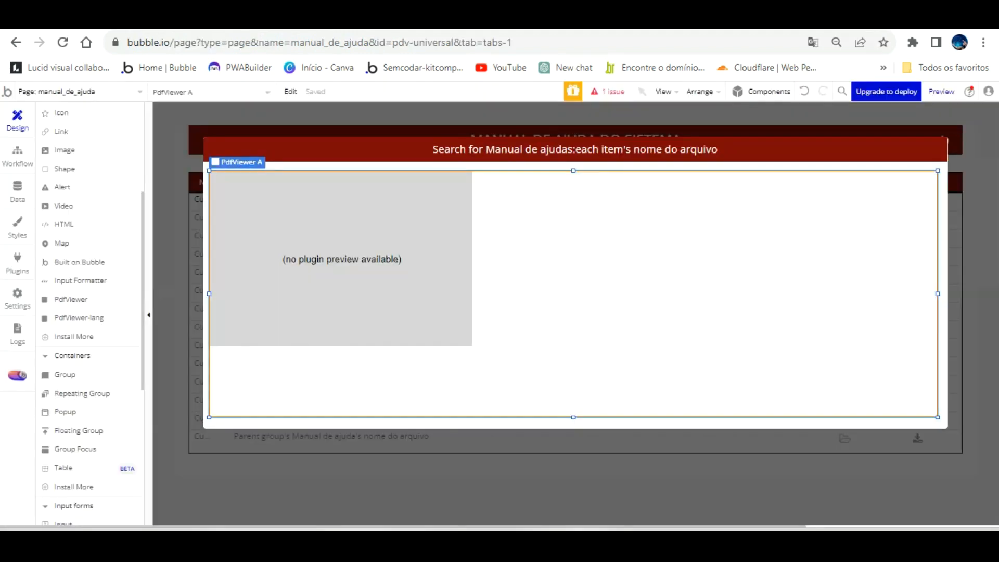
Set the file-viewing popup's type of content to Manual de ajuda
left_click(471, 156)
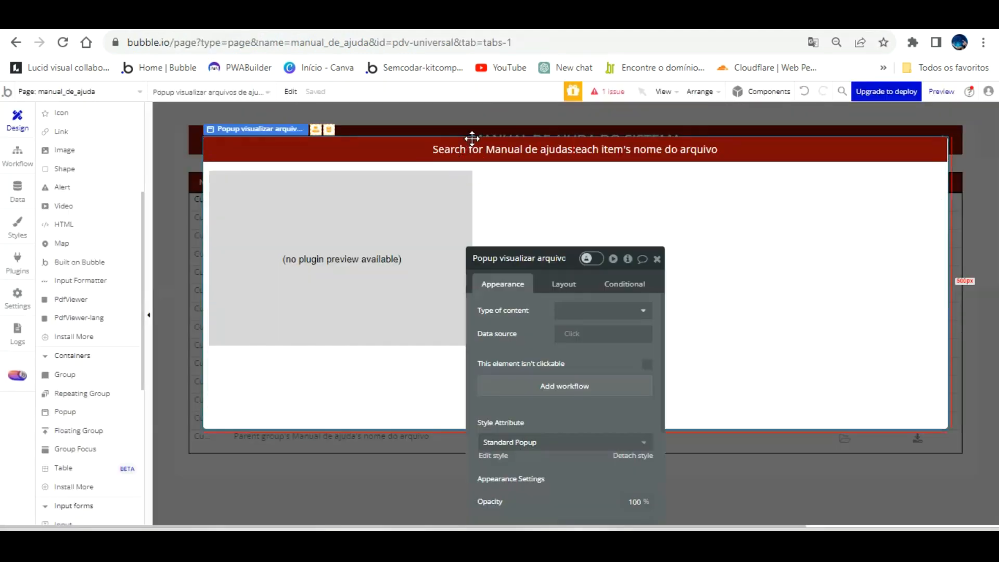
left_click(602, 310)
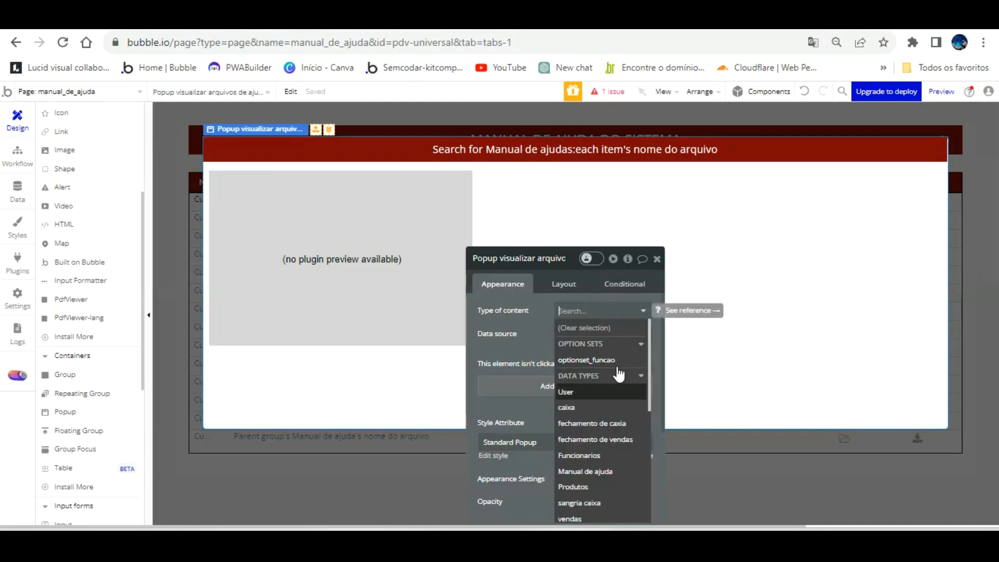
key("Down")
key("Return")
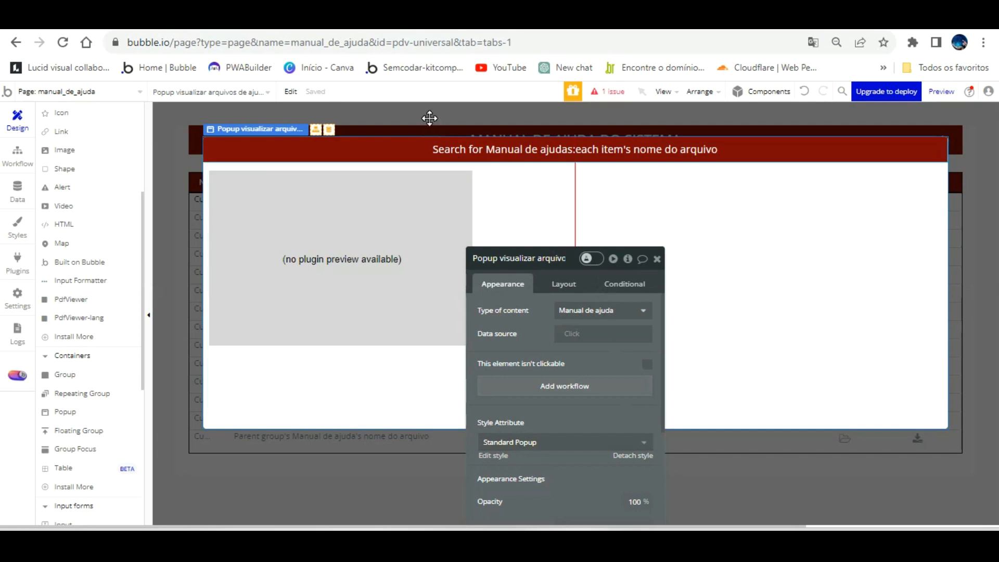
Set the PdfViewer's dynamic link to Parent group's Manual de ajuda's arquivo
left_click(429, 148)
left_click(532, 194)
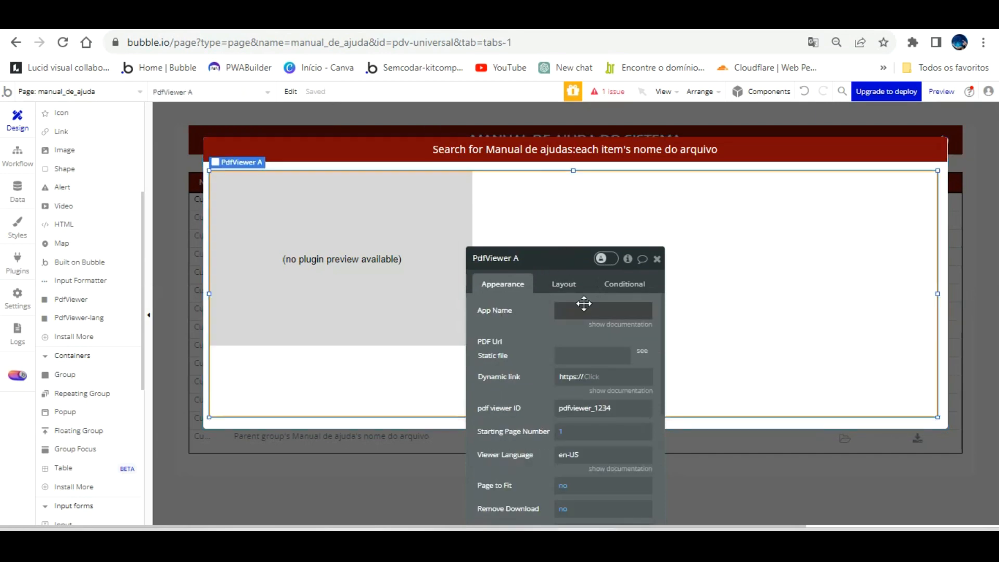
left_click(591, 376)
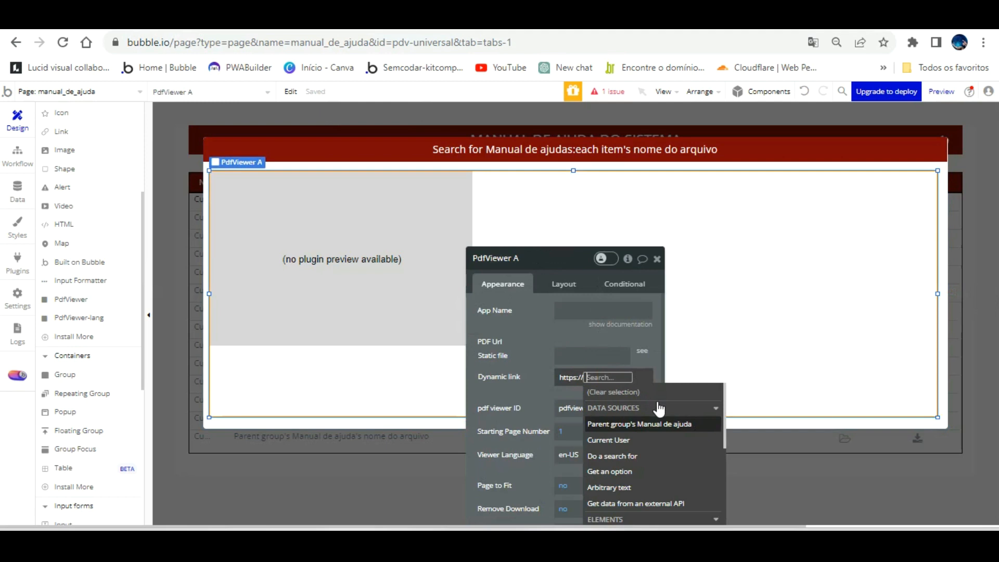
left_click(567, 306)
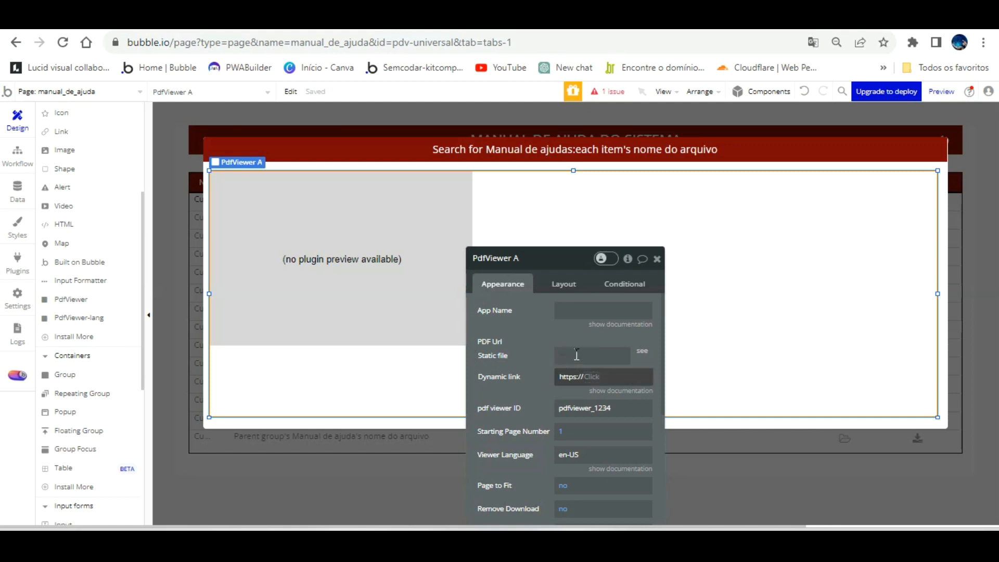
left_click(592, 376)
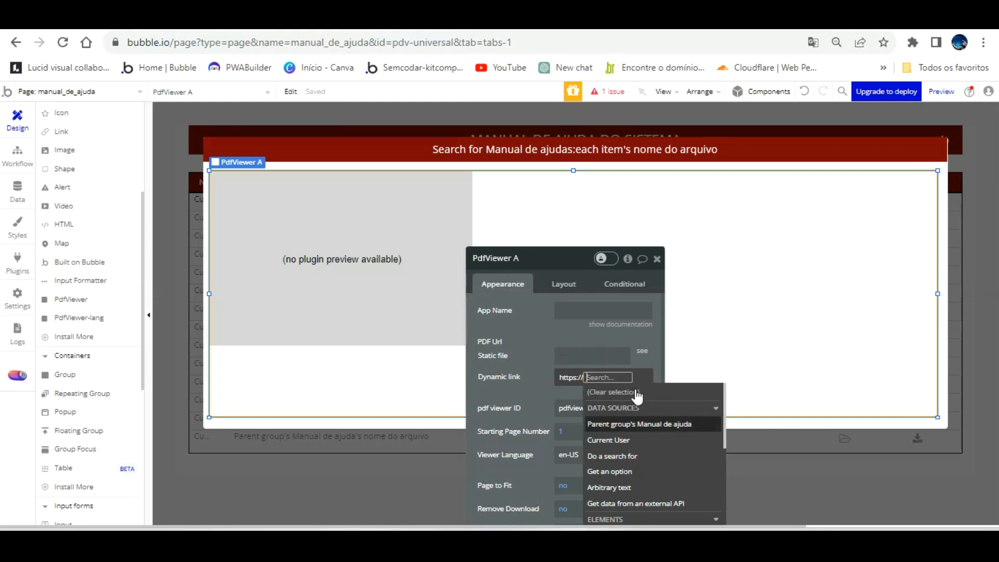
left_click(635, 424)
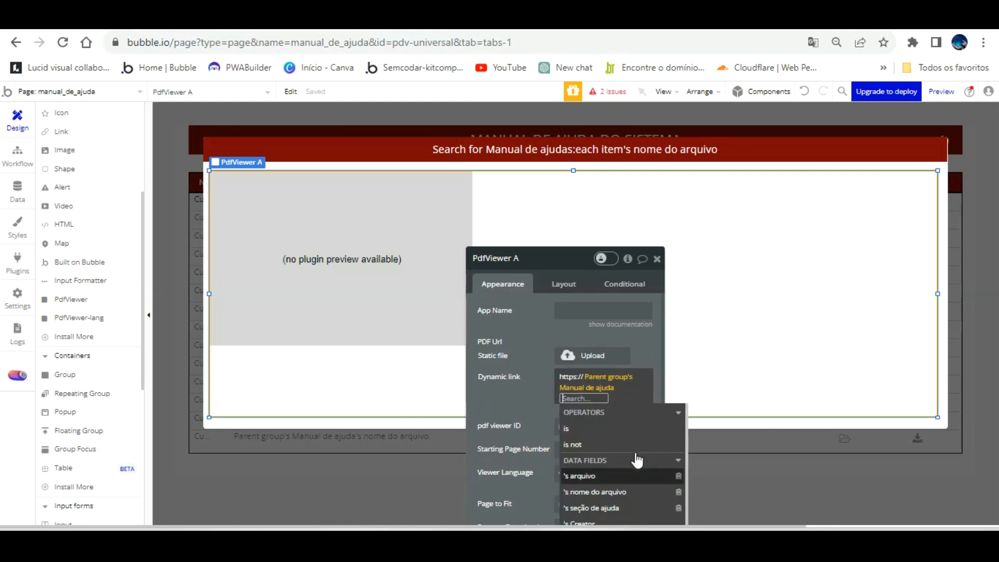
key("Down")
left_click(632, 475)
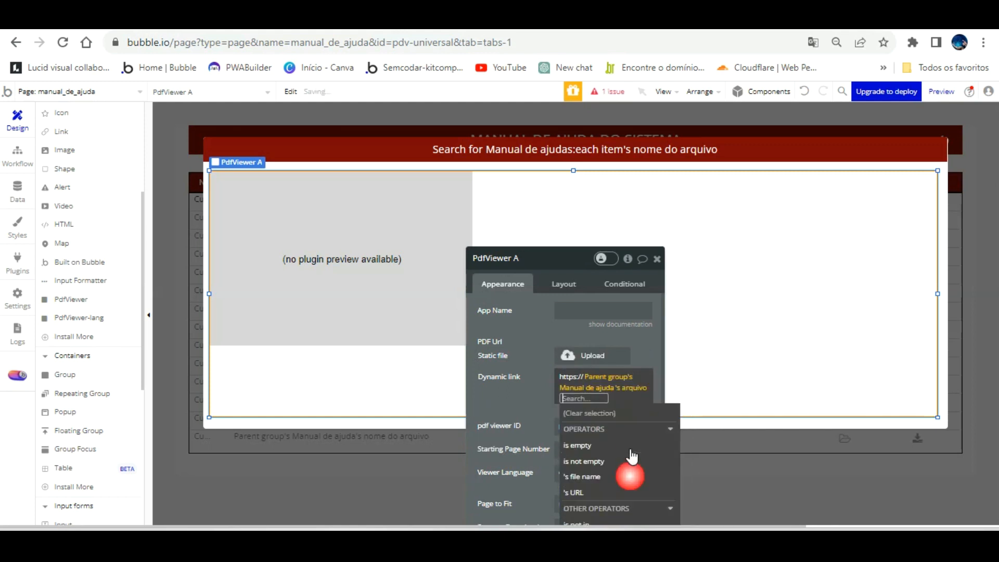
left_click(547, 335)
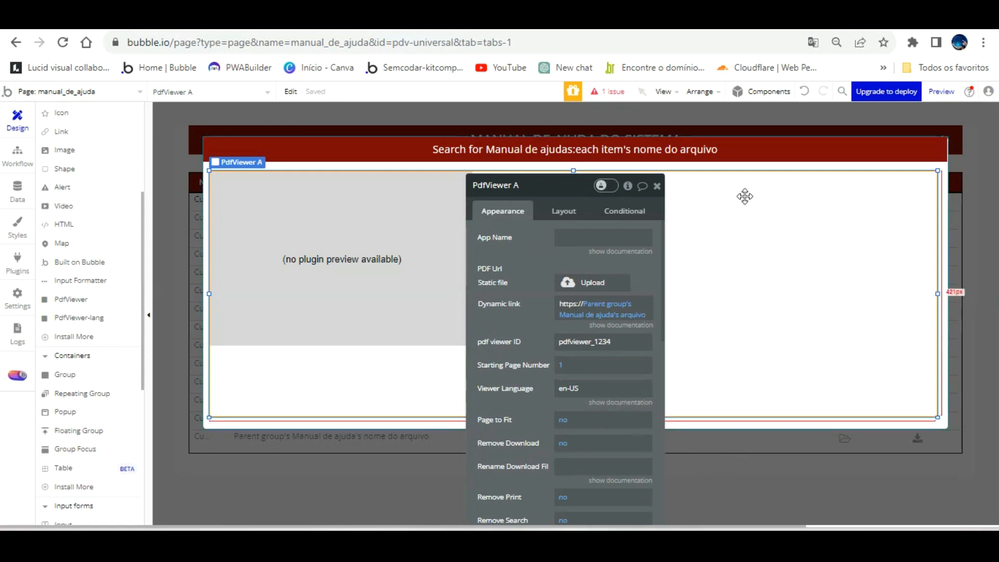
Replace the popup header's text expression with Parent group's Manual de ajuda's nome do arquivo
left_click(635, 140)
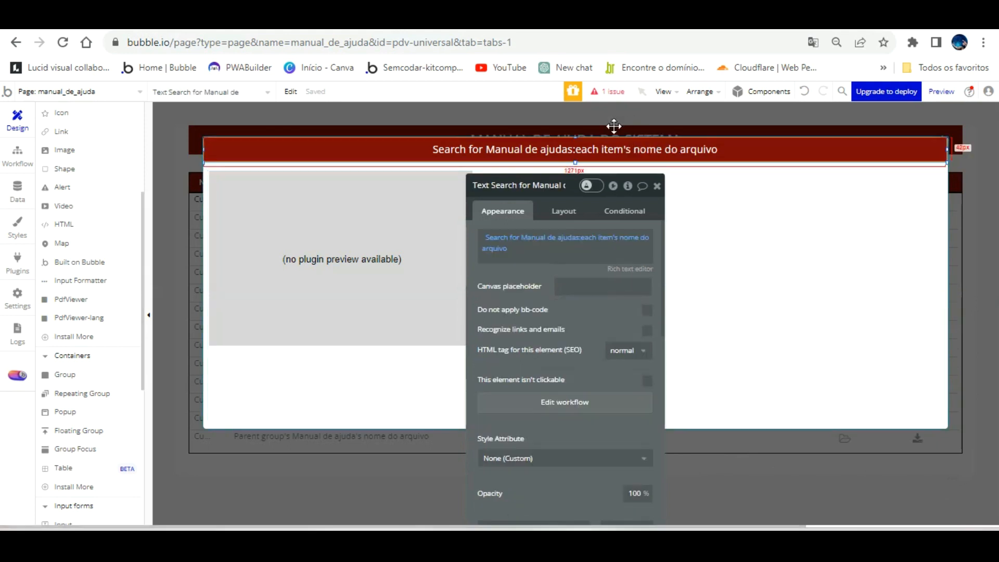
right_click(541, 234)
left_click(604, 242)
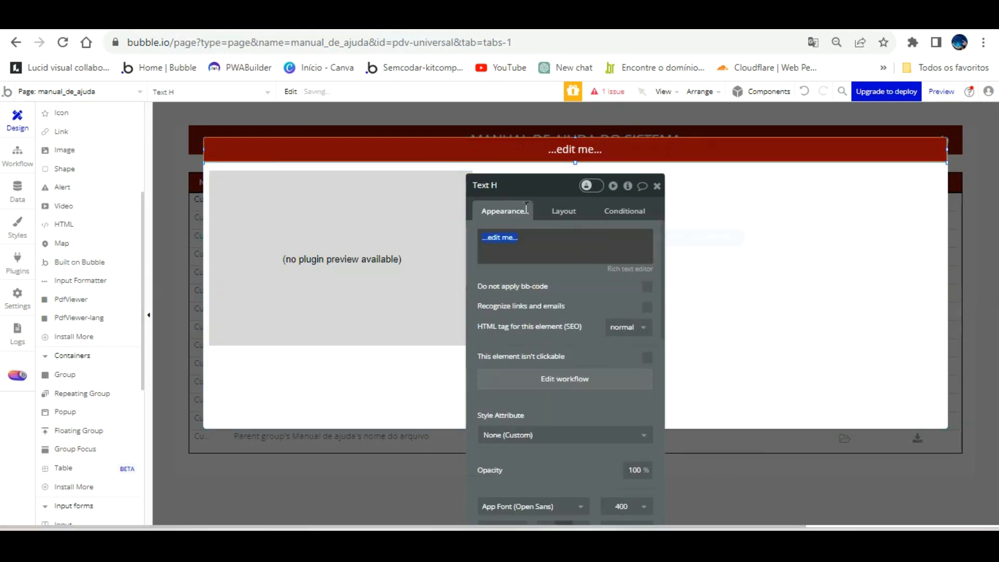
left_click(679, 235)
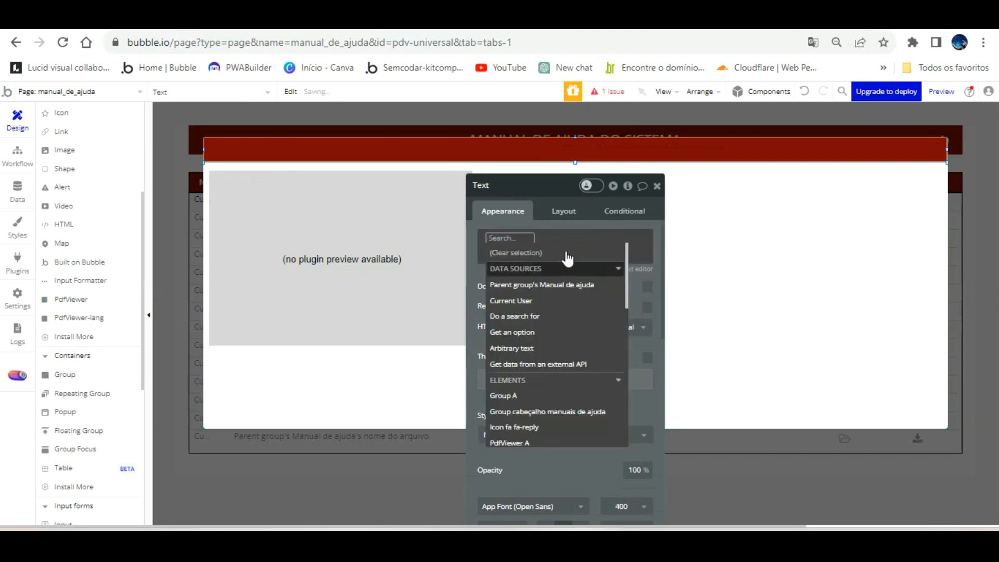
left_click(567, 284)
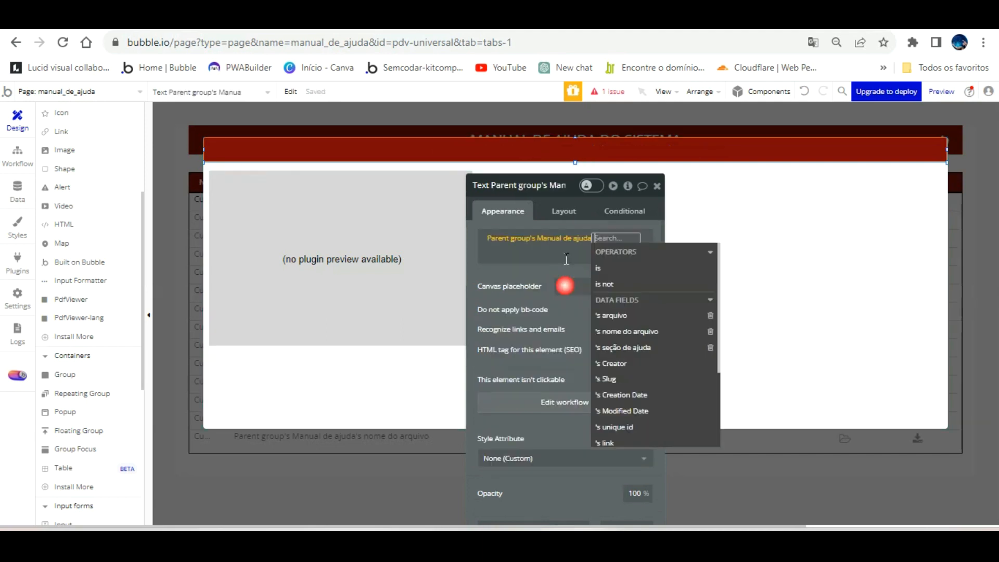
left_click(619, 332)
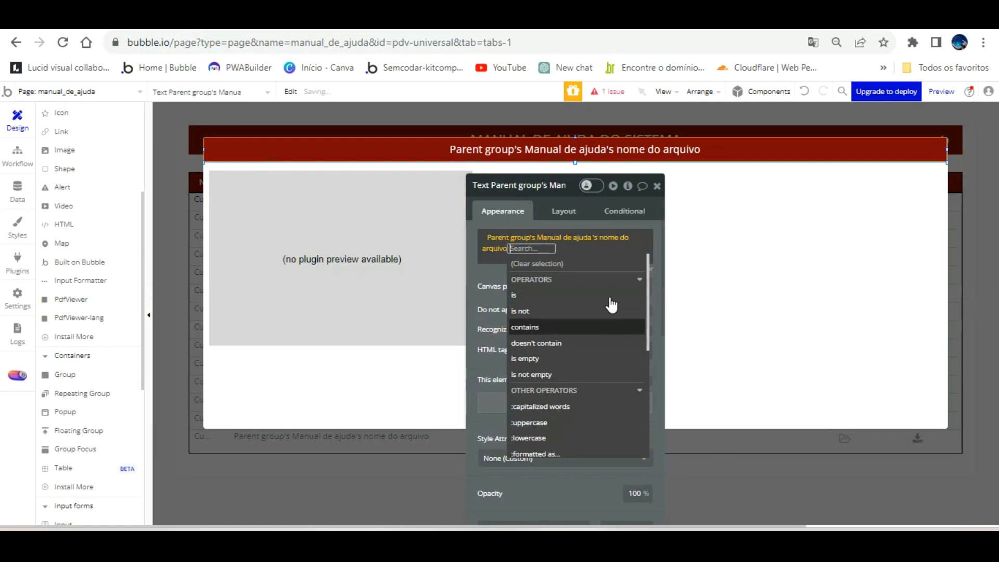
left_click(475, 241)
left_click(708, 138)
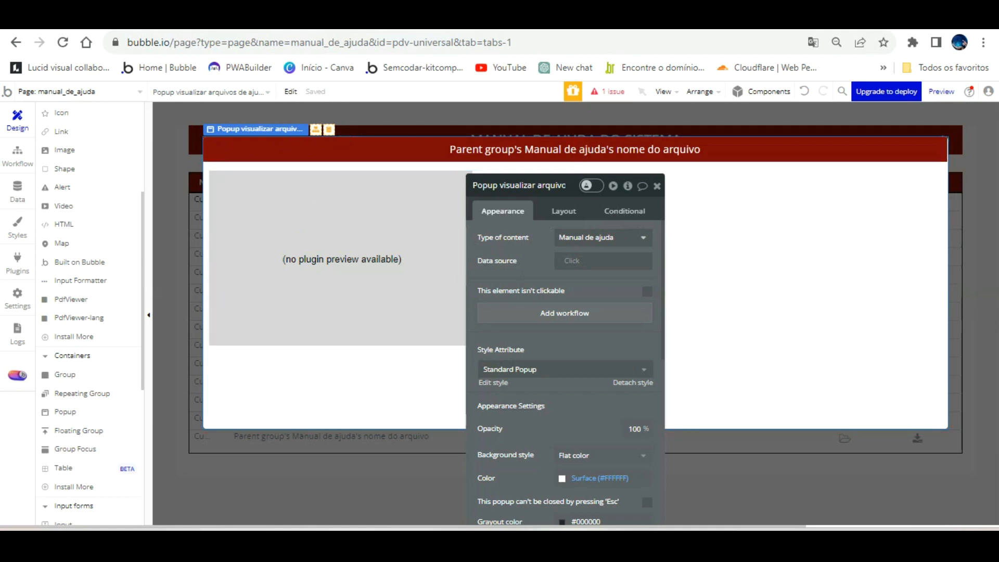
Refresh the manual_de_ajuda preview, open the manual's popup to check its header and viewer, and return to the Bubble editor
left_click(319, 22)
key("F5")
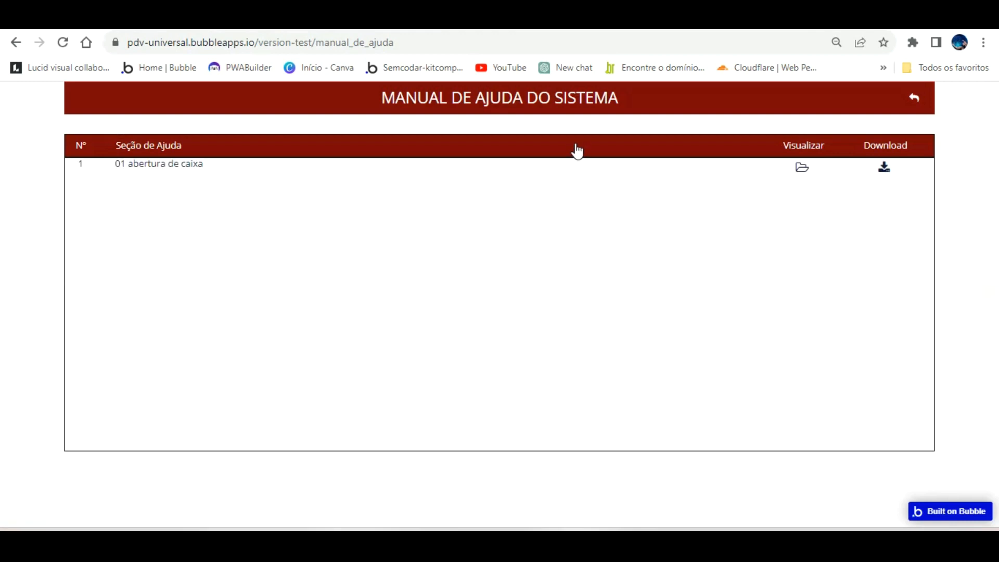
left_click(493, 148)
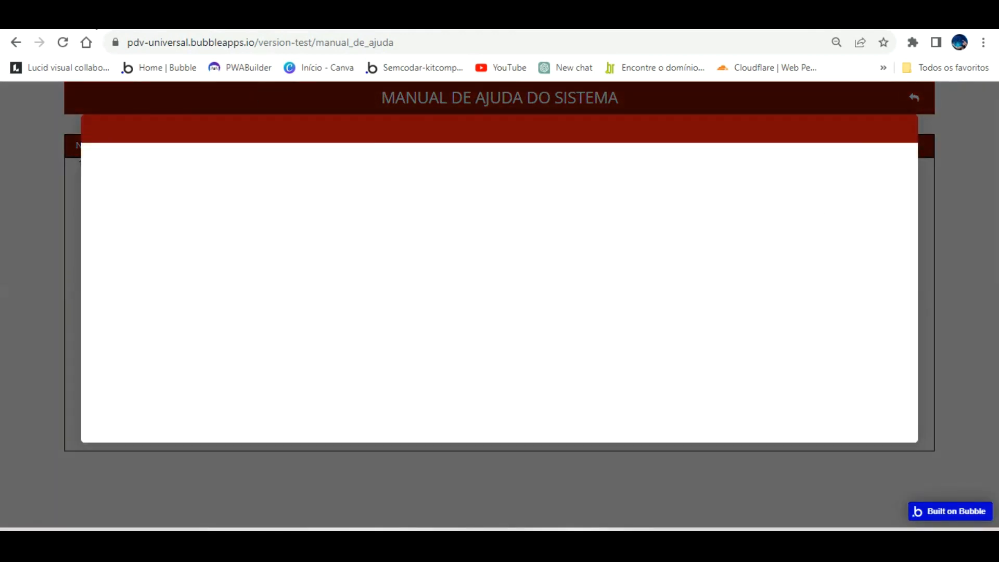
left_click(406, 20)
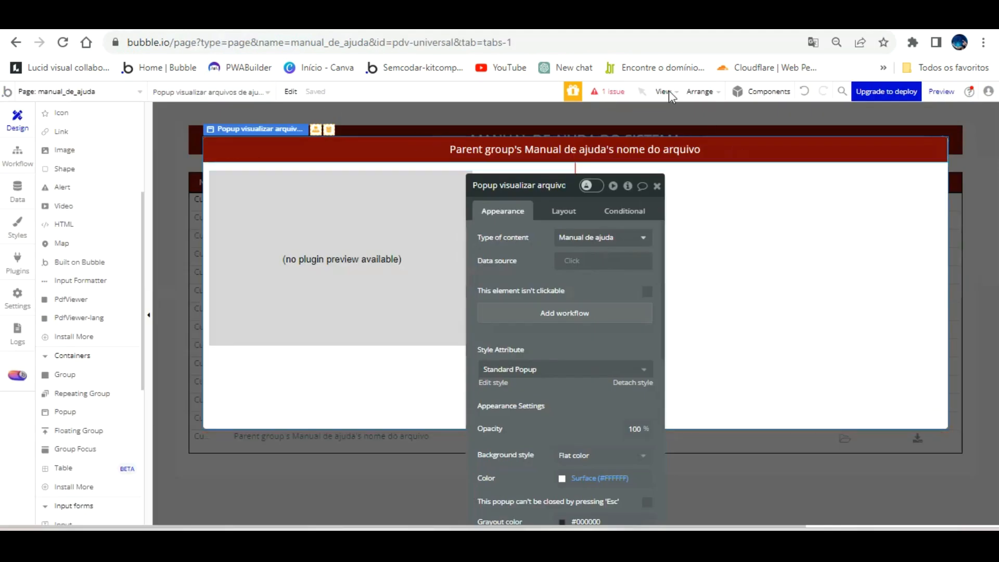
Add a Display data action to the manual row's click workflow, showing Current cell's Manual de ajuda in the file-viewing popup
left_click(166, 291)
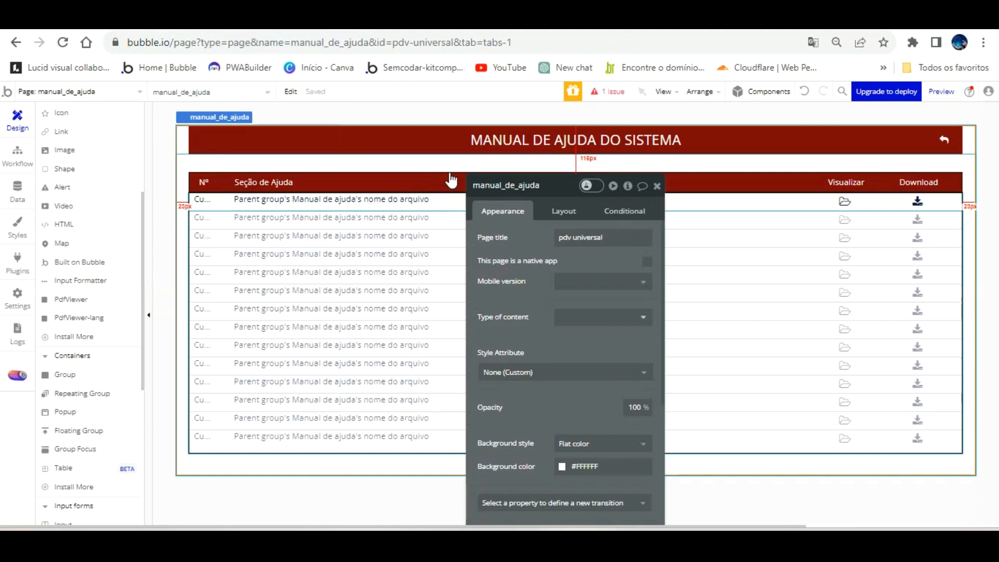
left_click(451, 180)
left_click(571, 320)
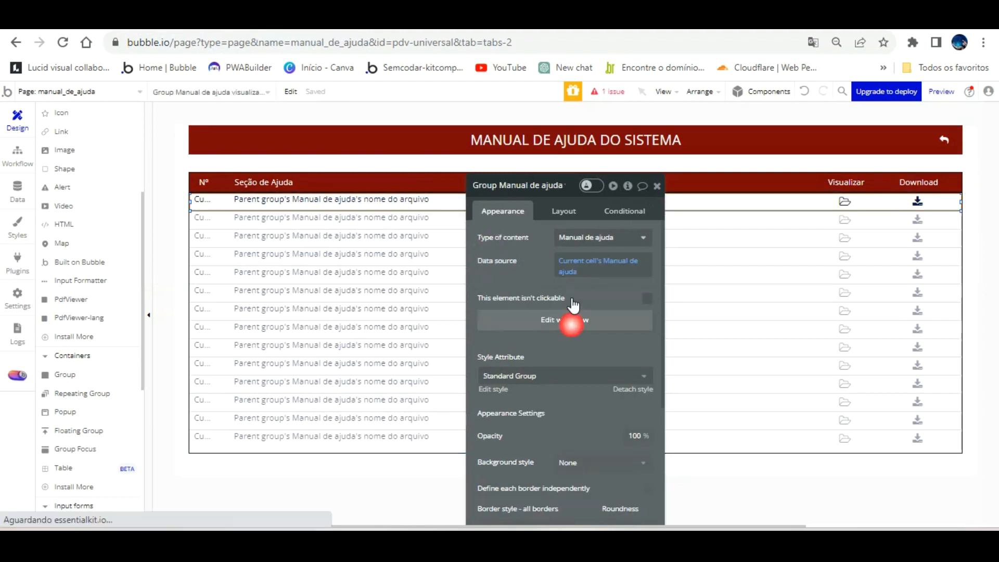
left_click(144, 237)
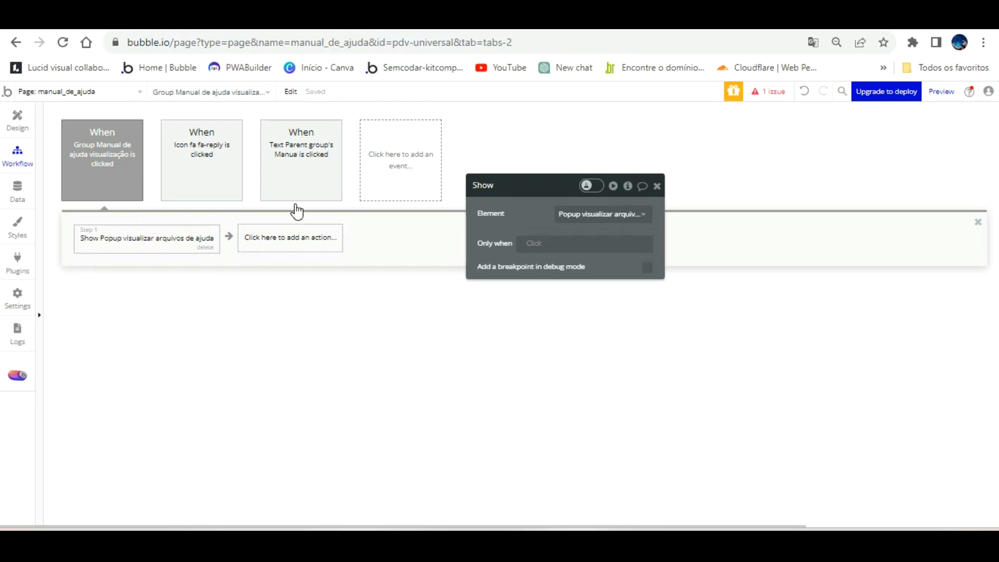
left_click(295, 235)
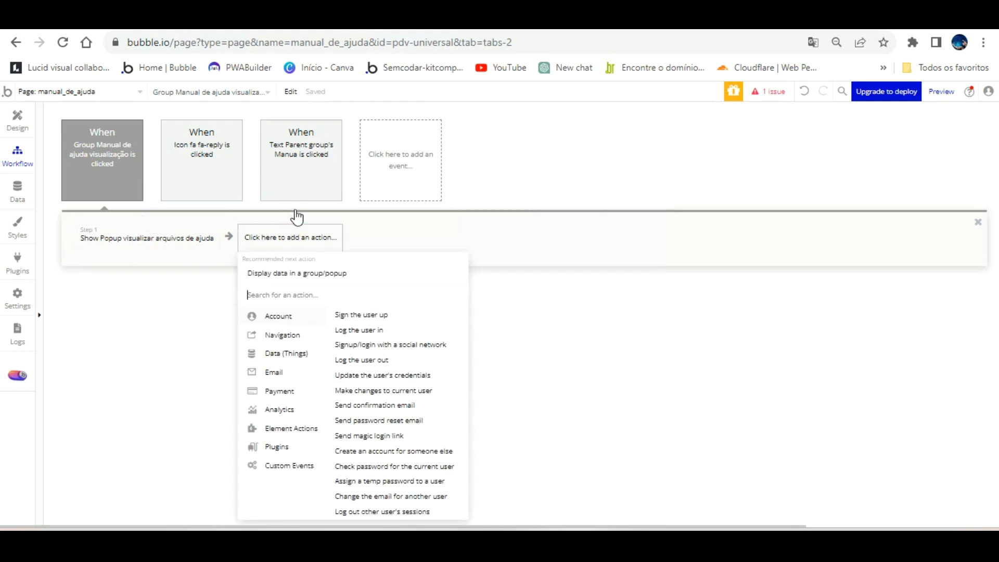
left_click(299, 273)
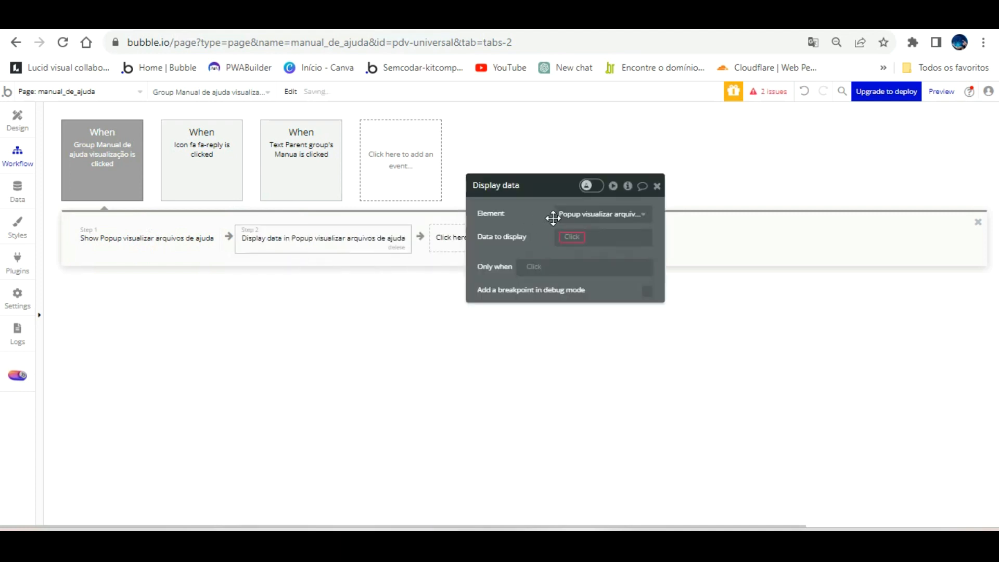
left_click(571, 237)
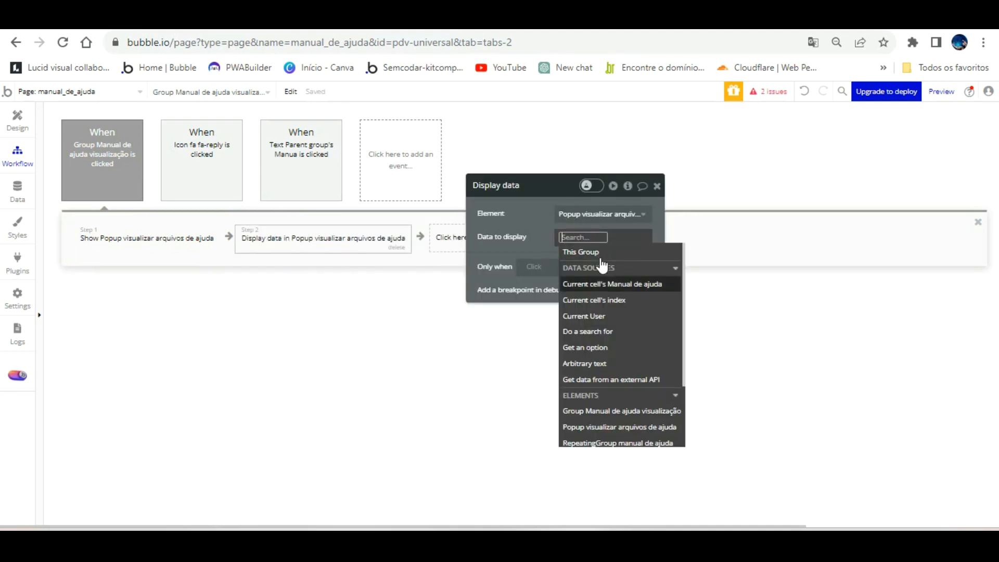
left_click(612, 283)
left_click(527, 227)
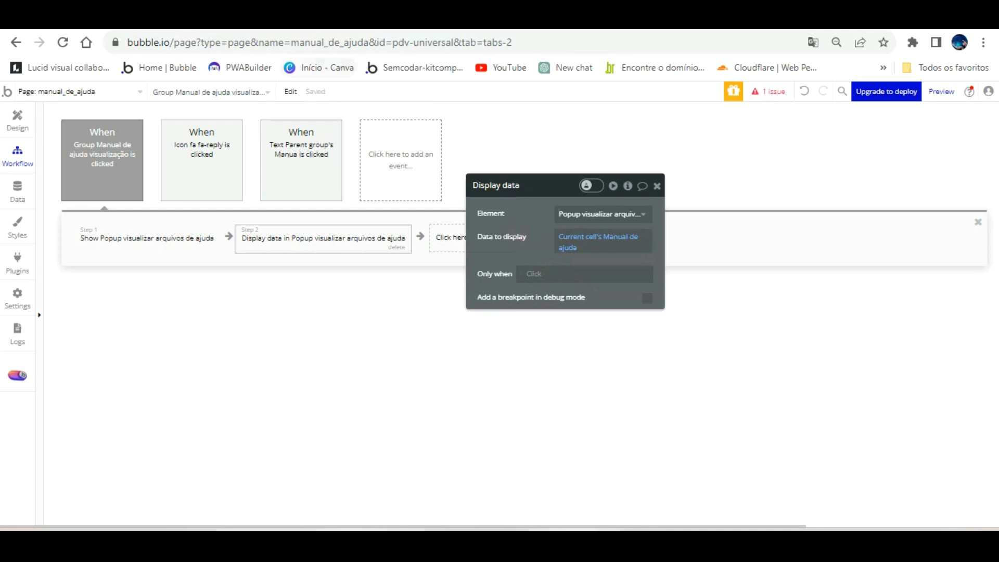
Reload the page preview, open the 01 abertura de caixa manual, and examine its pages in the popup's PDF viewer
left_click(311, 42)
left_click(333, 92)
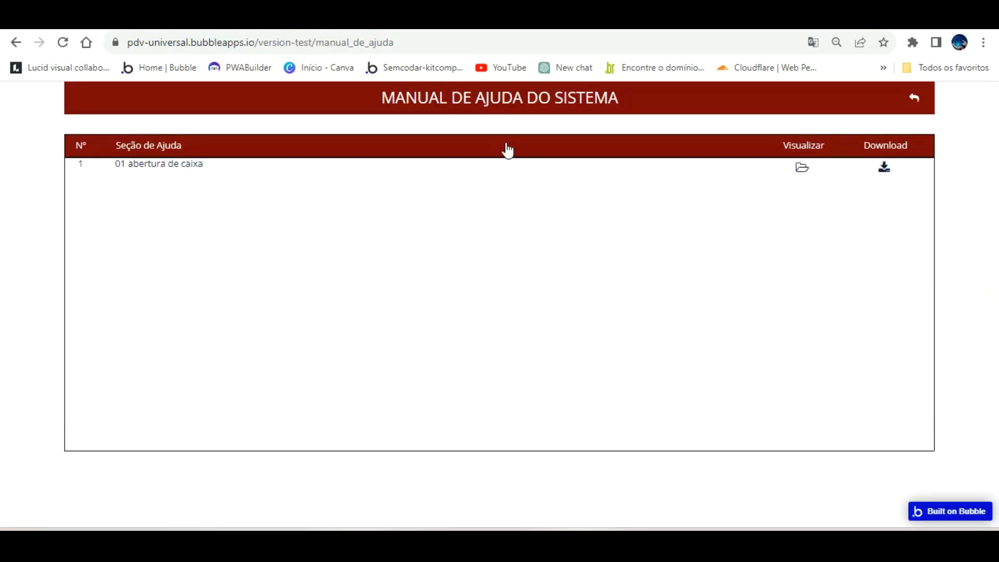
left_click(508, 150)
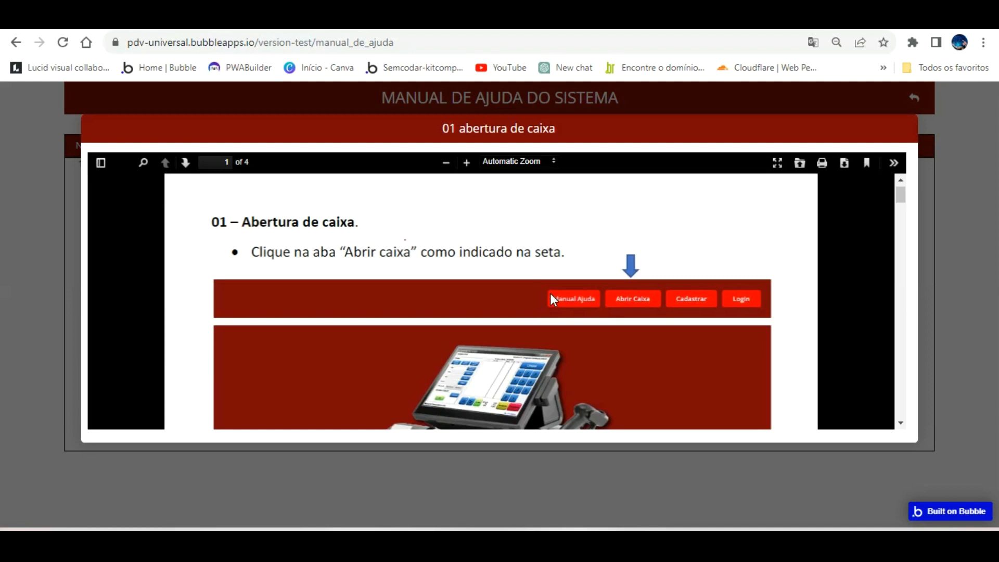
scroll(550, 294, "down", 10)
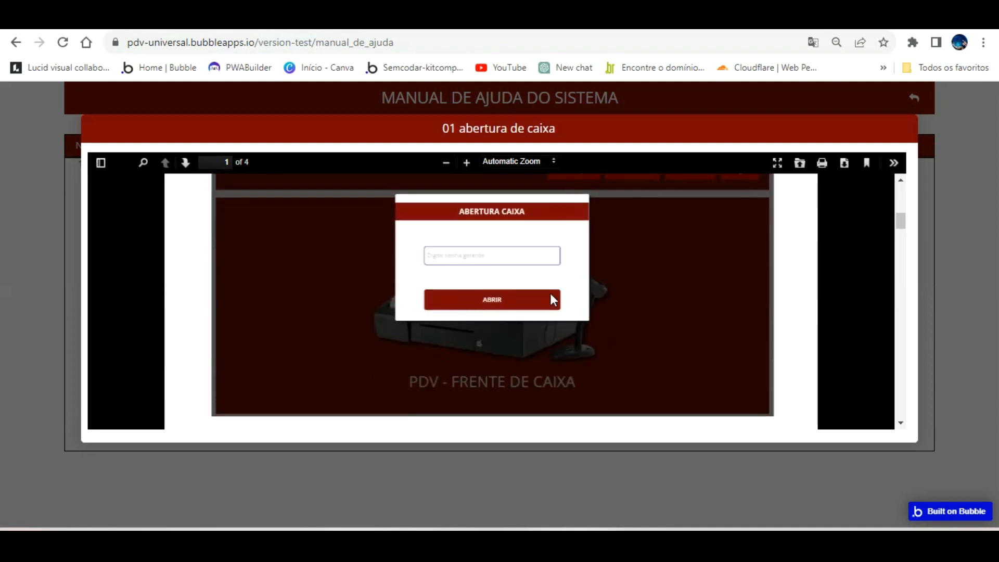
scroll(550, 294, "down", 15)
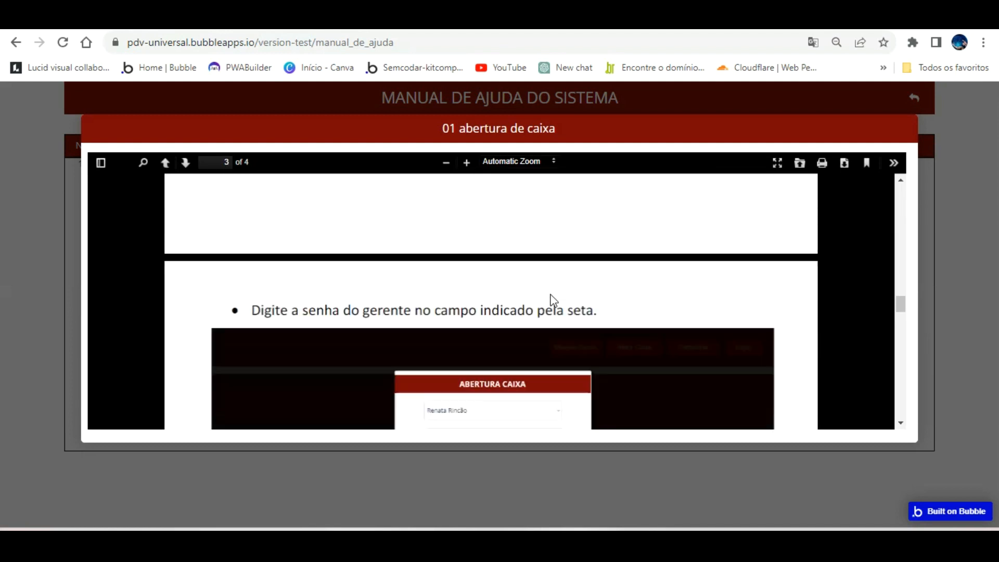
scroll(550, 294, "down", 10)
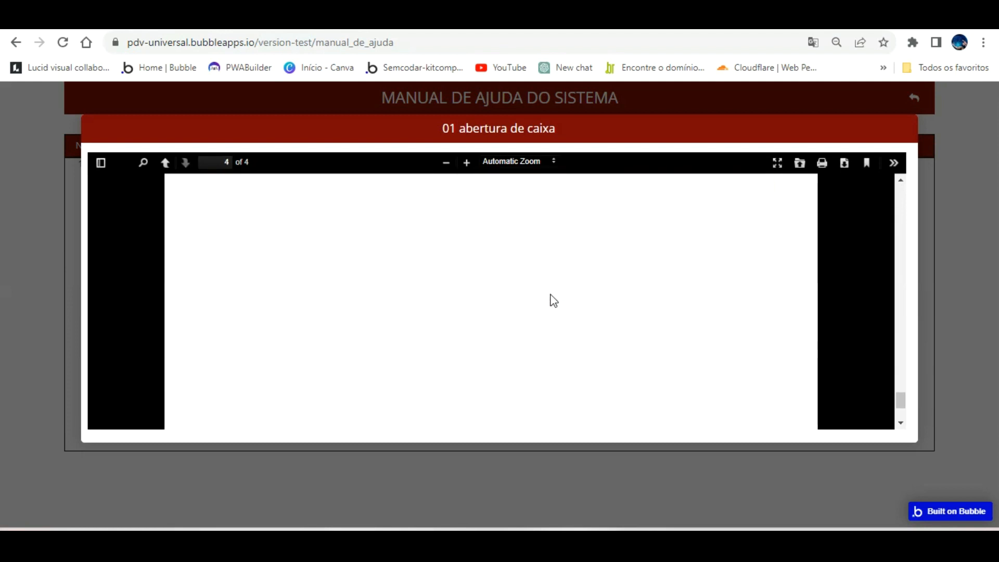
scroll(551, 294, "up", 20)
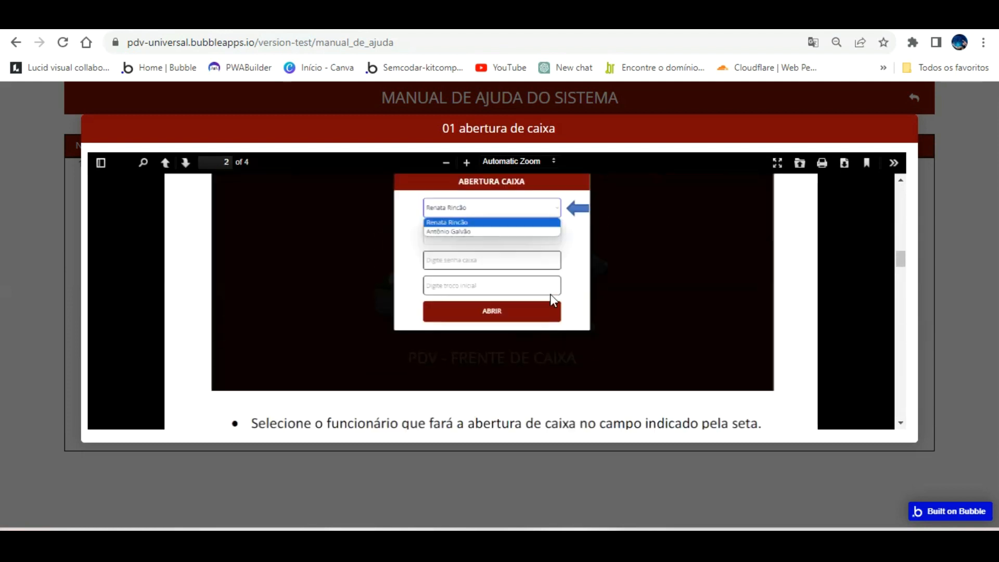
scroll(552, 300, "up", 5)
scroll(550, 294, "down", 15)
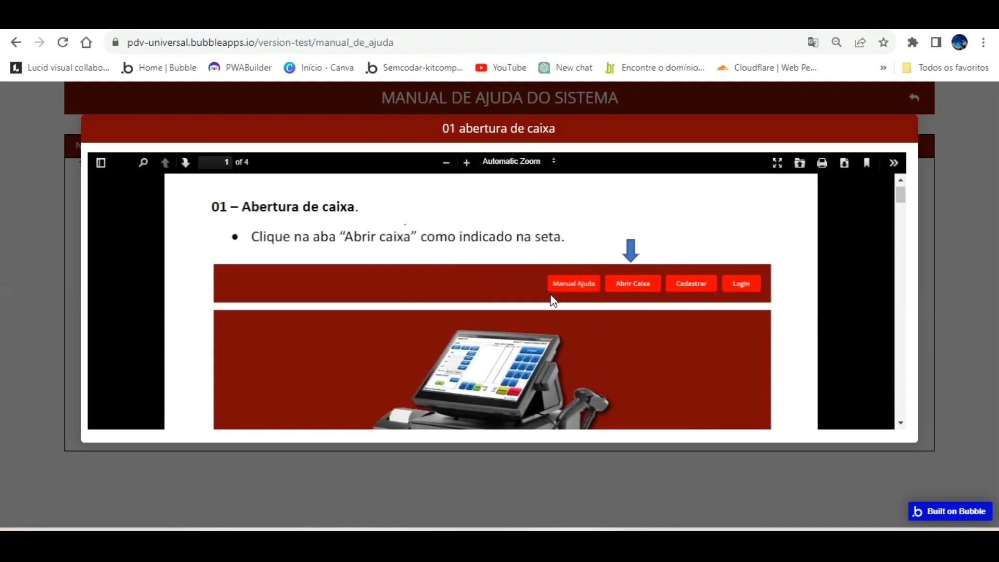
scroll(552, 297, "down", 15)
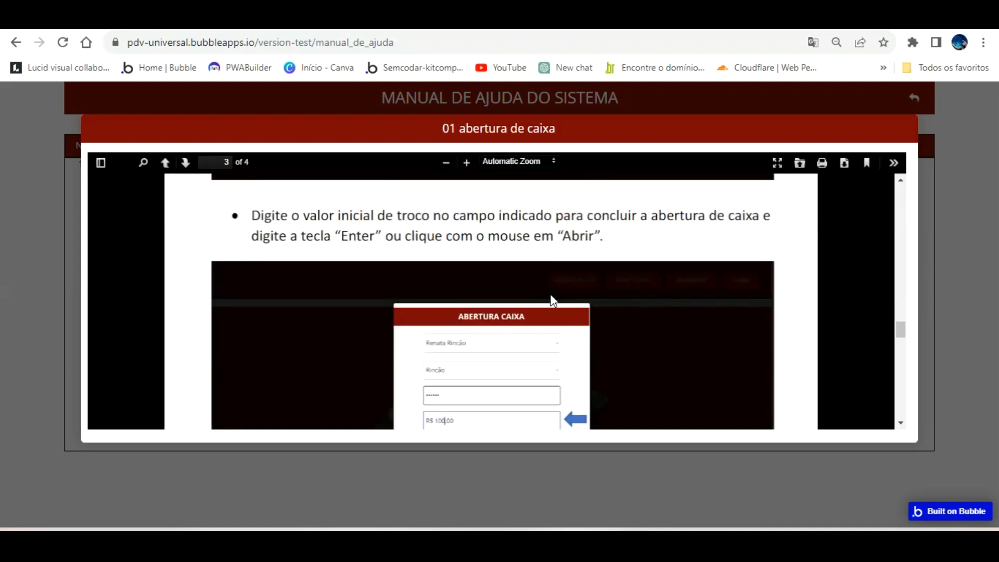
scroll(550, 297, "up", 15)
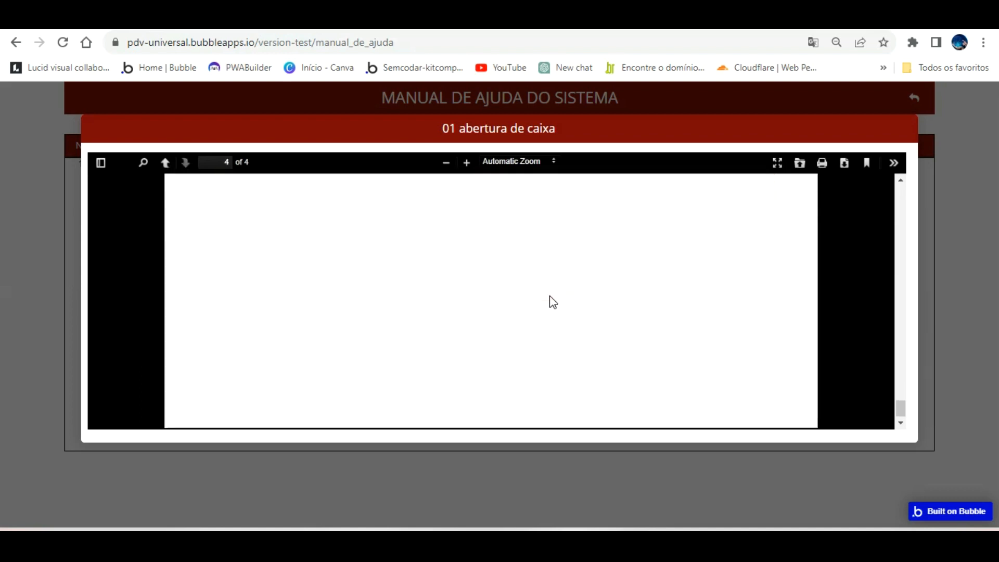
scroll(550, 296, "up", 10)
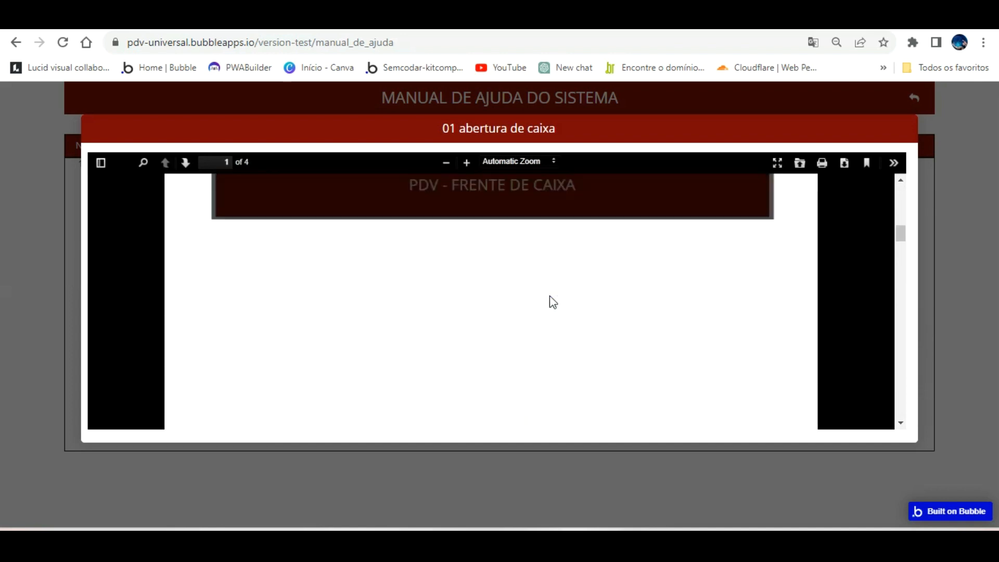
scroll(549, 295, "down", 2)
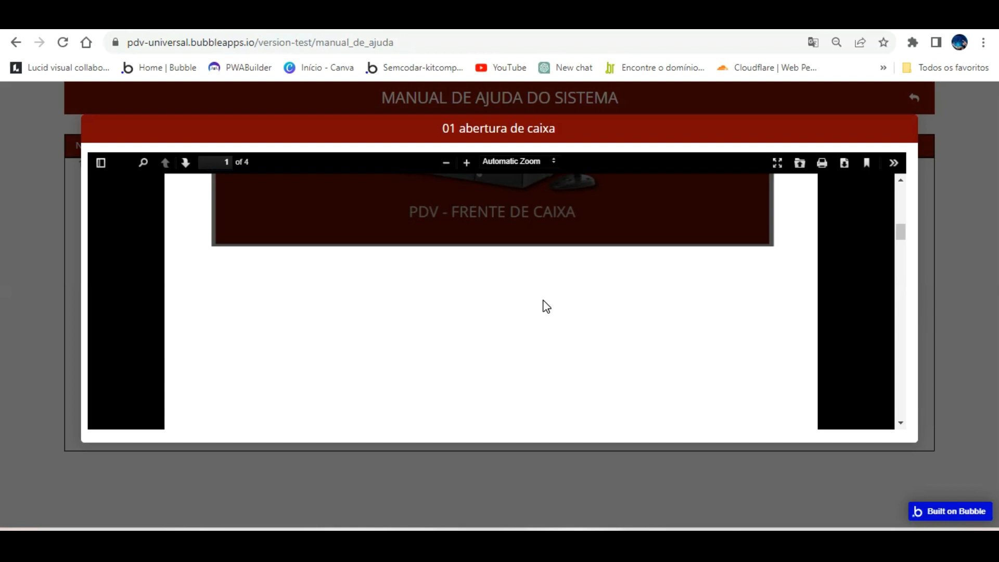
Close the manual's popup in the preview and return to the manual_de_ajuda page design in the Bubble editor
left_click(950, 224)
left_click(718, 147)
left_click(291, 21)
left_click(19, 120)
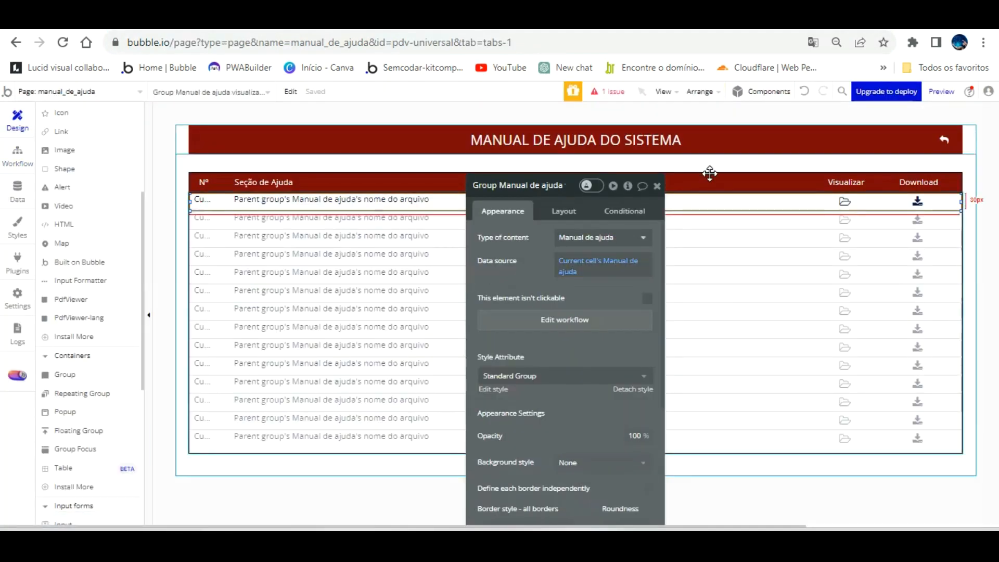
Ungroup the file name text and the index text from the Manual de ajuda group in the manuals row
right_click(710, 174)
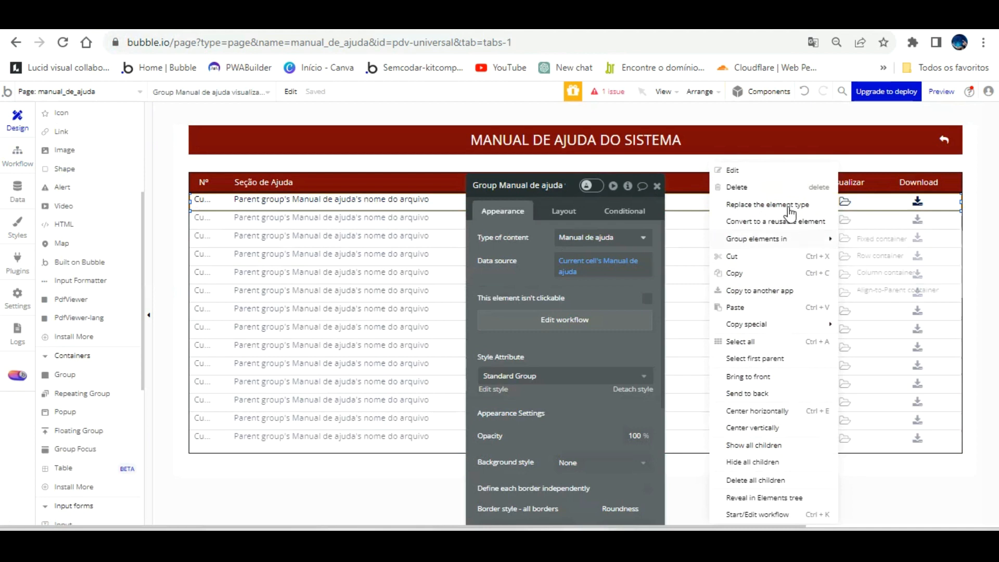
left_click(357, 198)
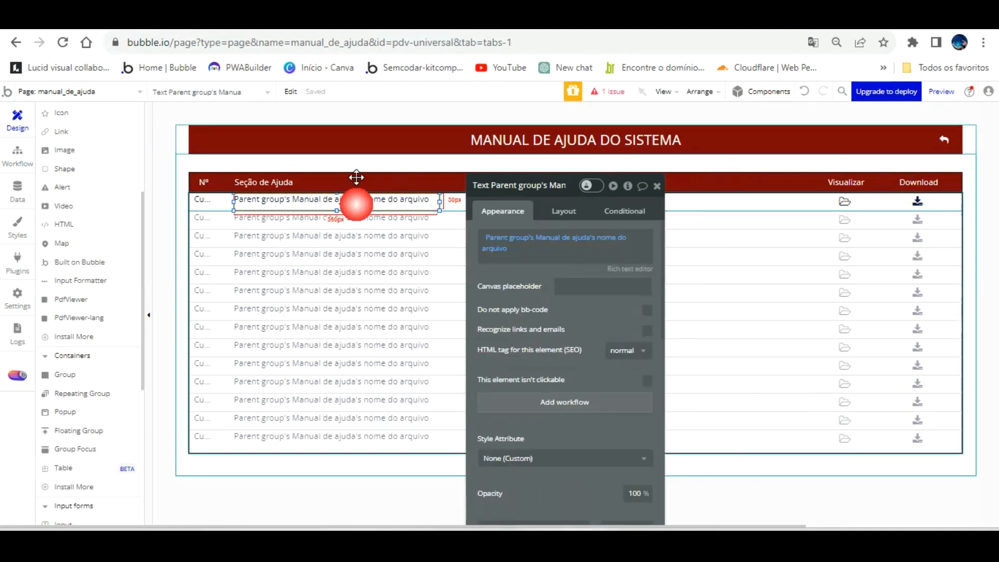
right_click(357, 199)
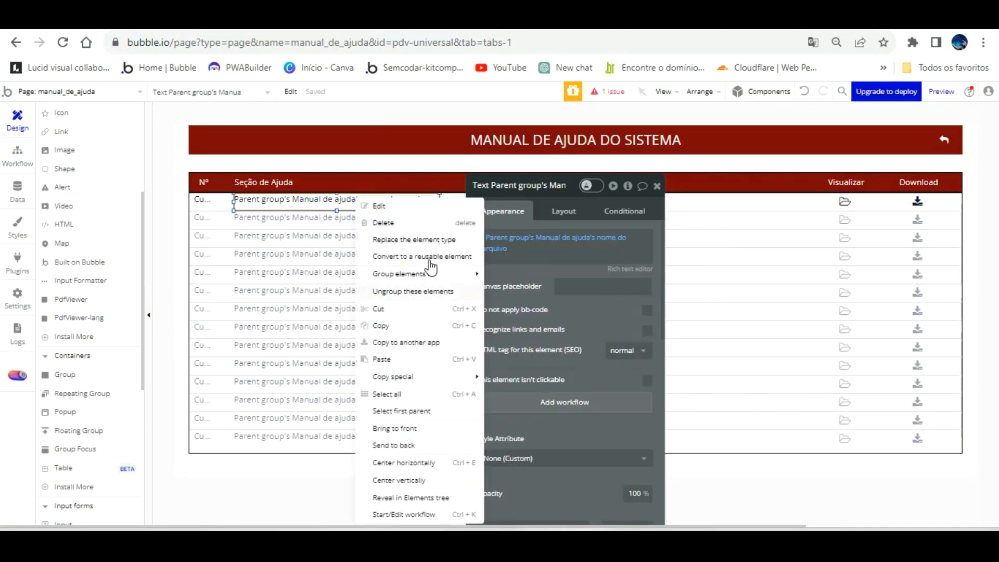
left_click(203, 200)
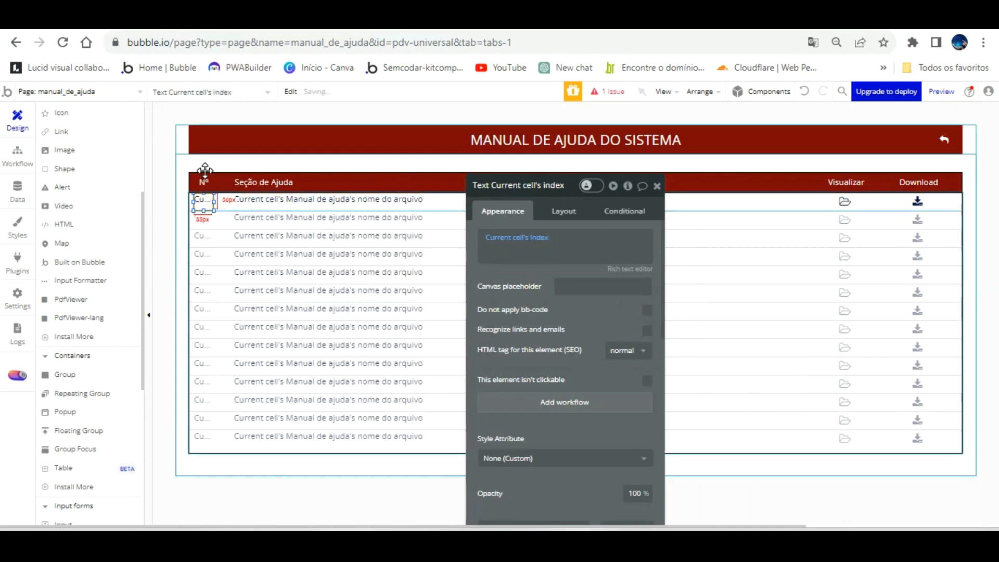
right_click(205, 198)
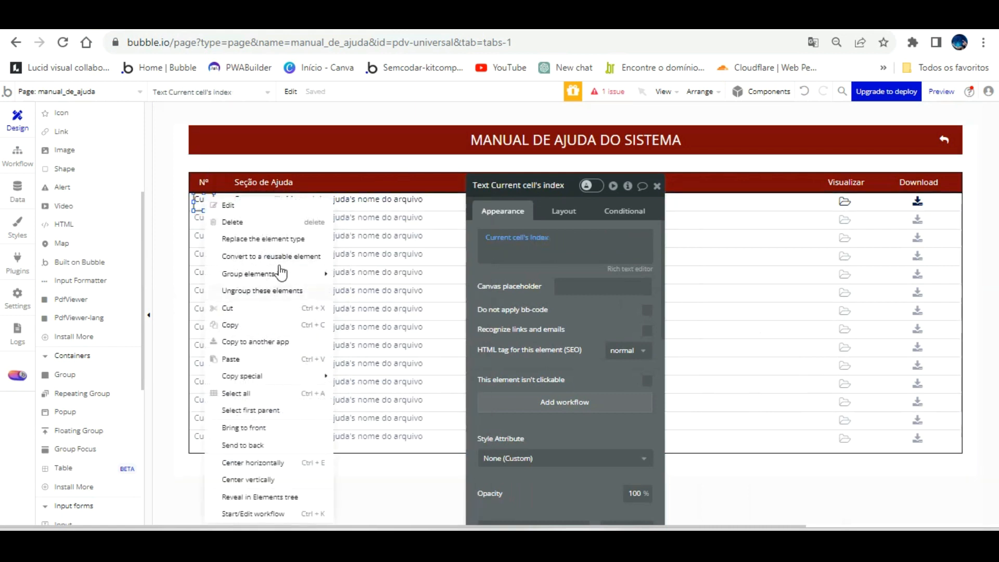
key("Escape")
Ungroup the folder and download icons from the manuals row's group and delete the emptied group
left_click(844, 200)
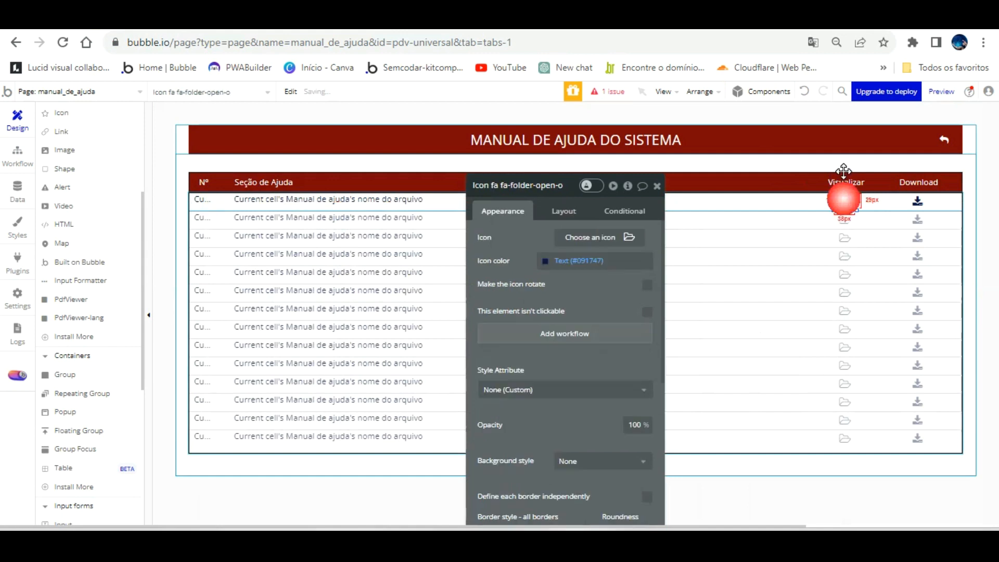
right_click(841, 200)
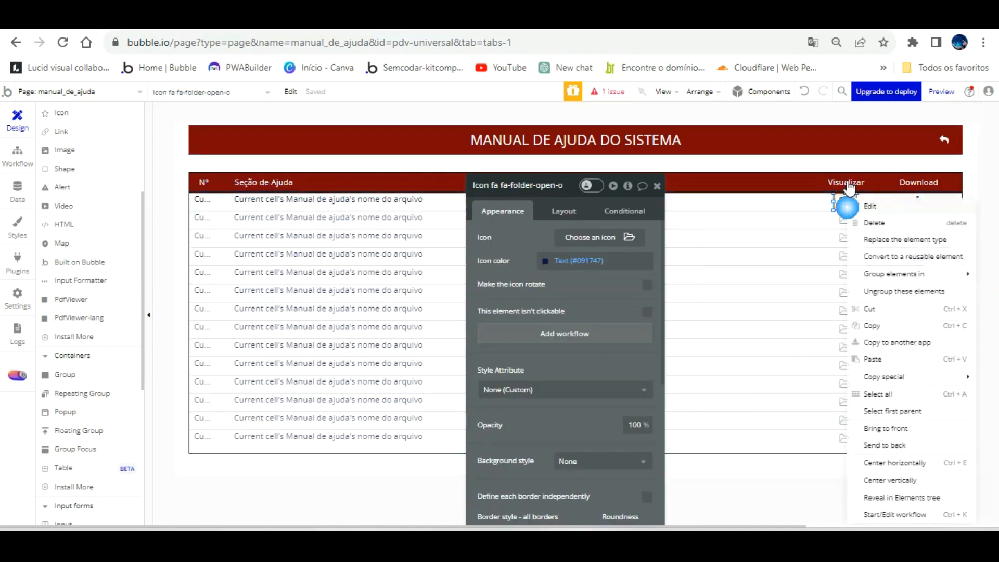
left_click(910, 211)
left_click(916, 201)
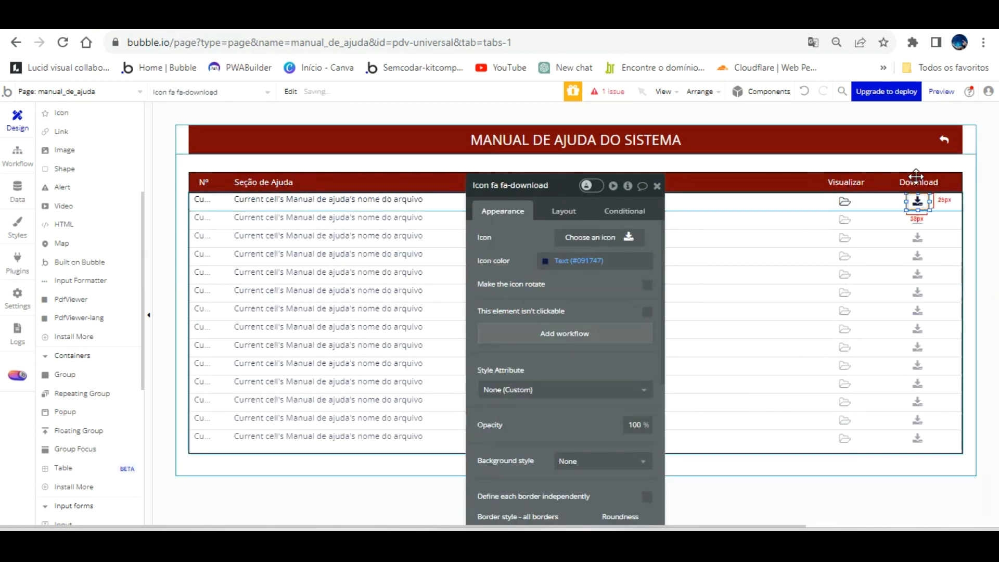
right_click(918, 193)
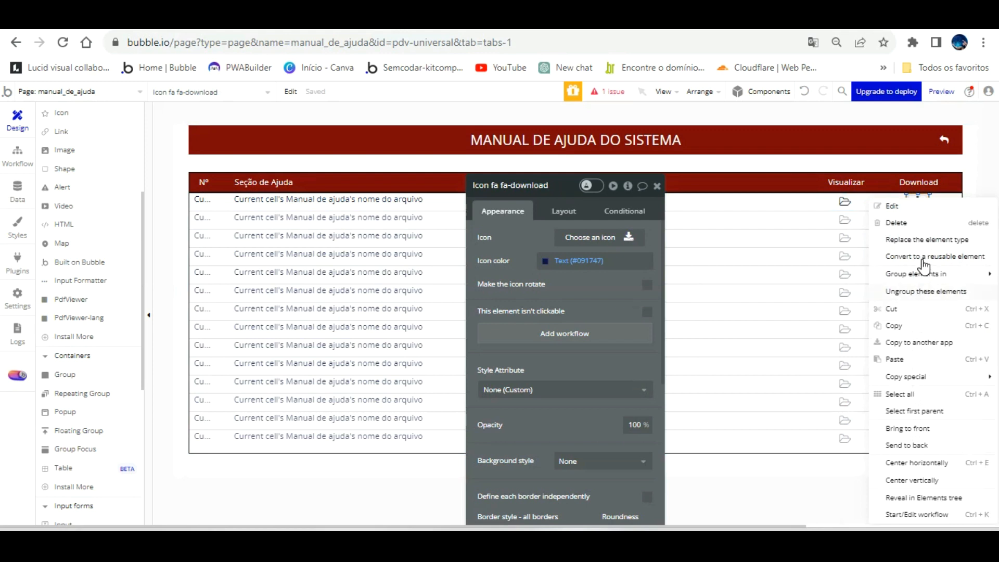
left_click(921, 290)
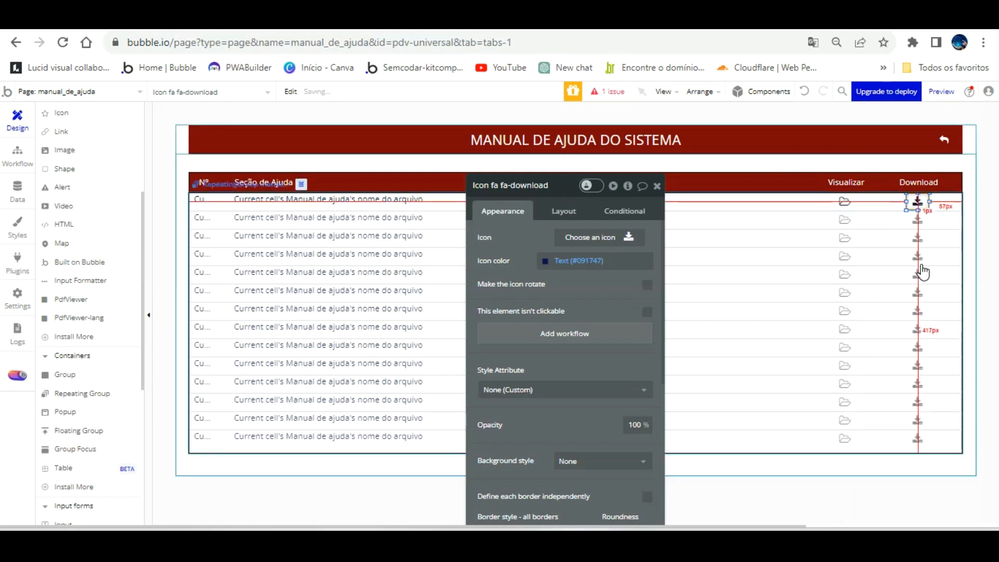
left_click(688, 201)
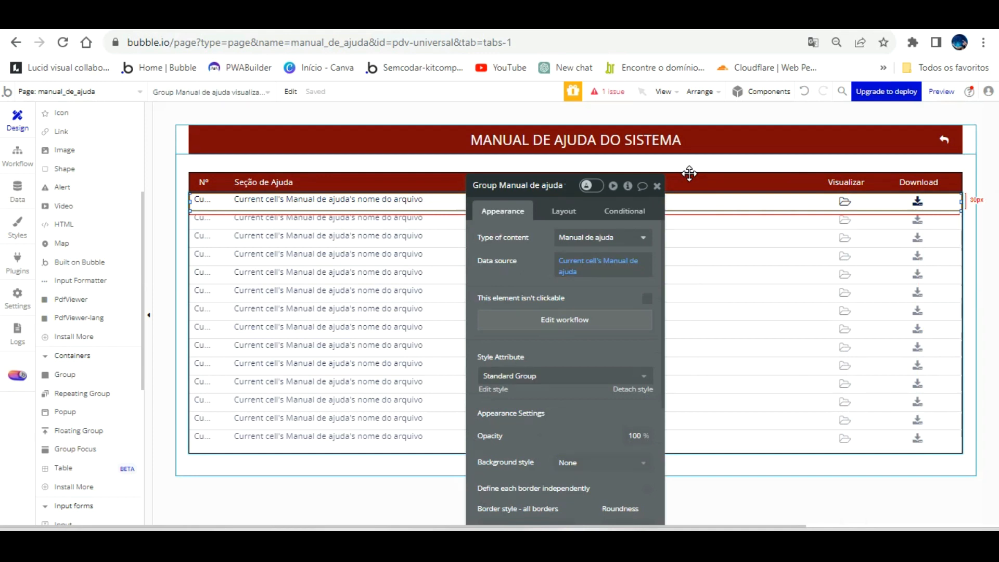
key("Escape")
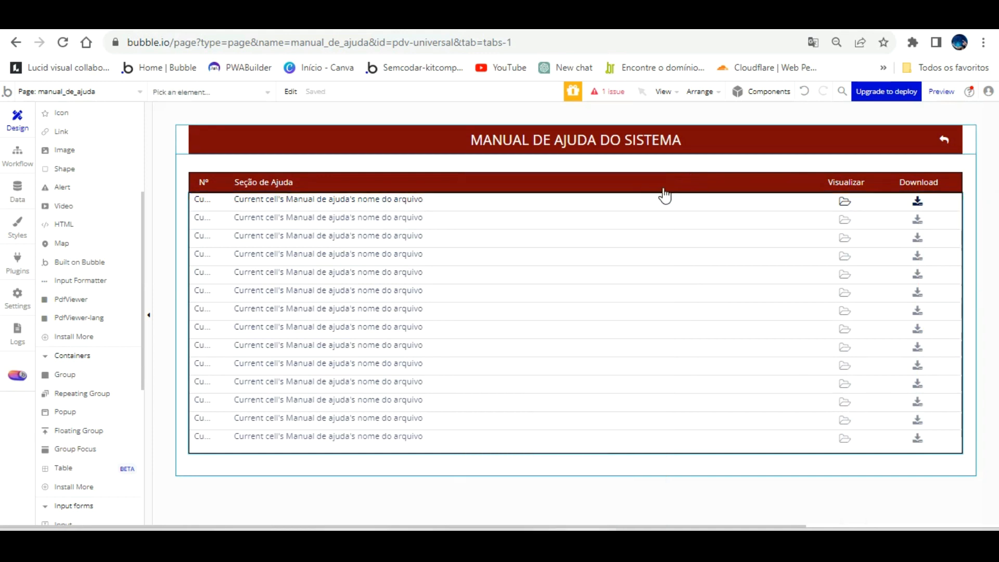
Create a click workflow for the Visualizar folder icon that shows Popup visualizar arquivos de ajuda
left_click(845, 201)
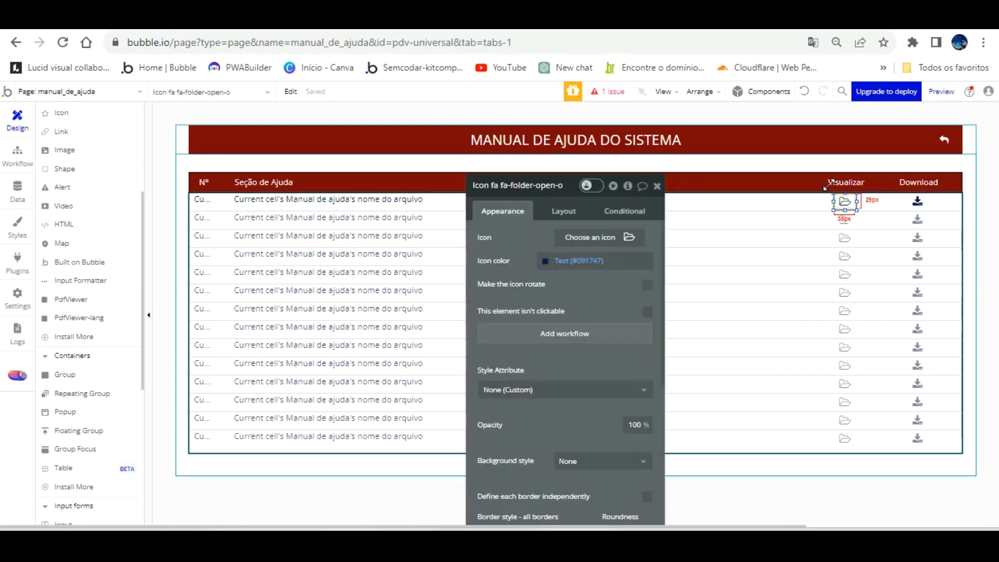
left_click(585, 335)
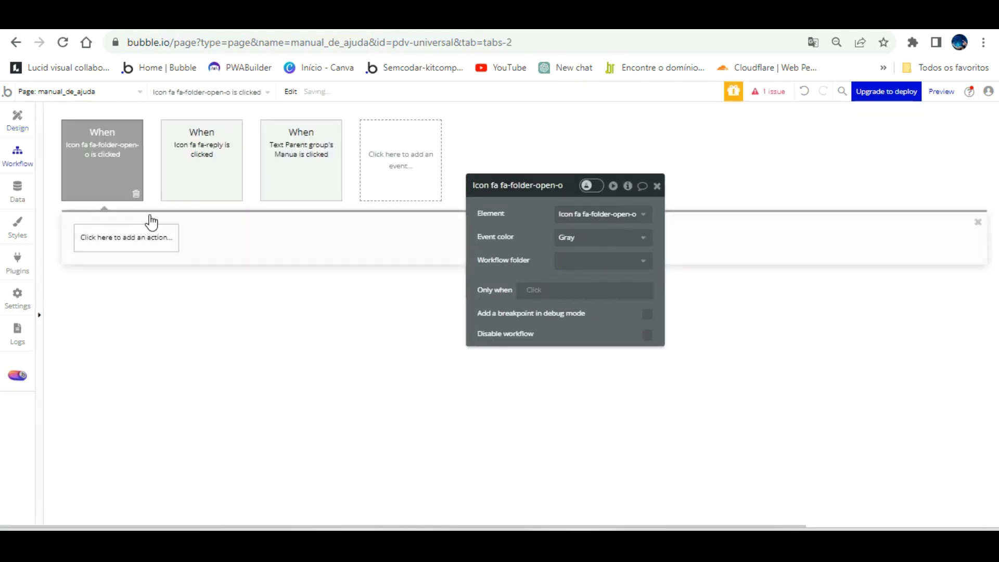
left_click(149, 237)
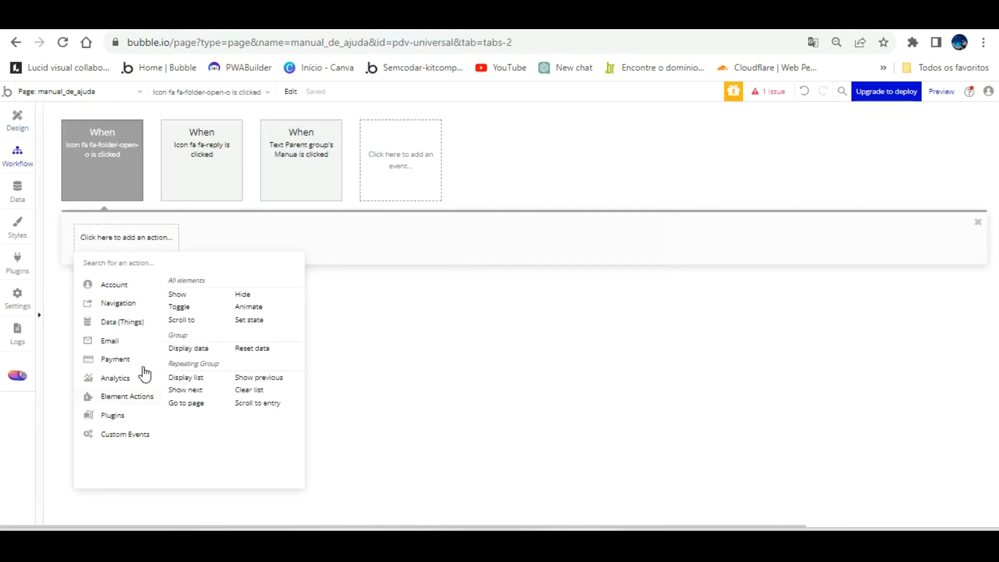
left_click(176, 294)
left_click(599, 214)
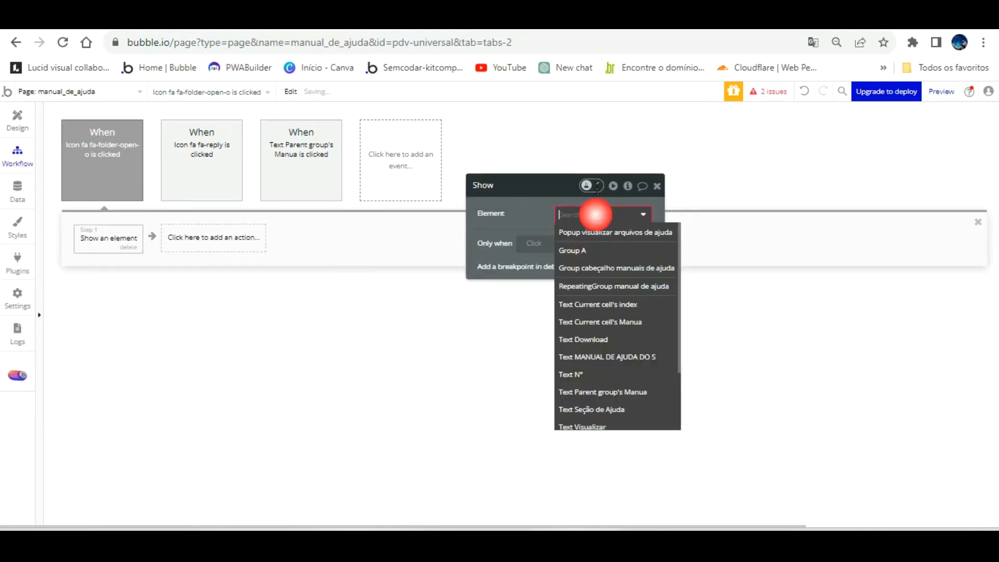
key("Return")
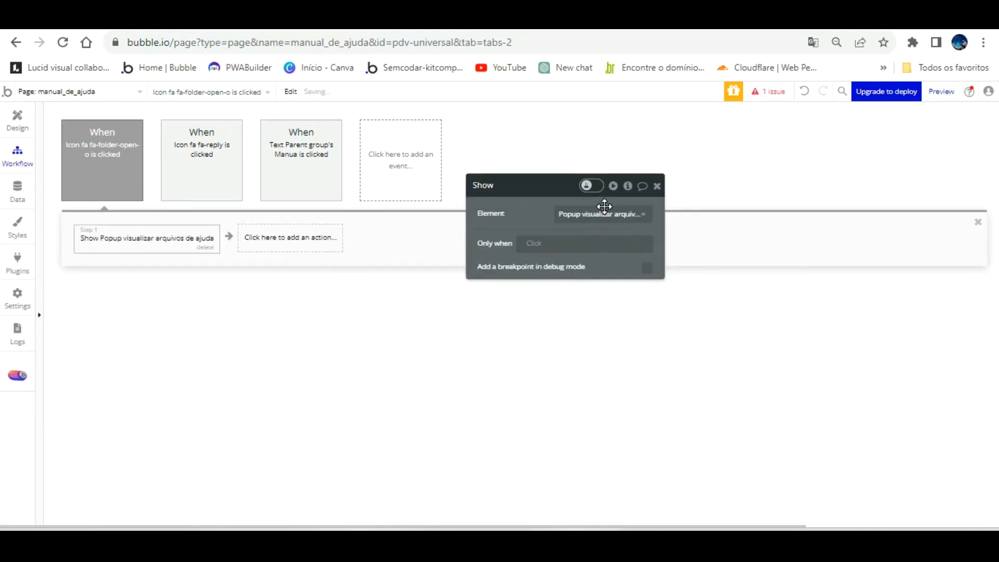
Add a Display data action to the folder icon's workflow, sending Current cell's Manual de ajuda to the popup
left_click(241, 232)
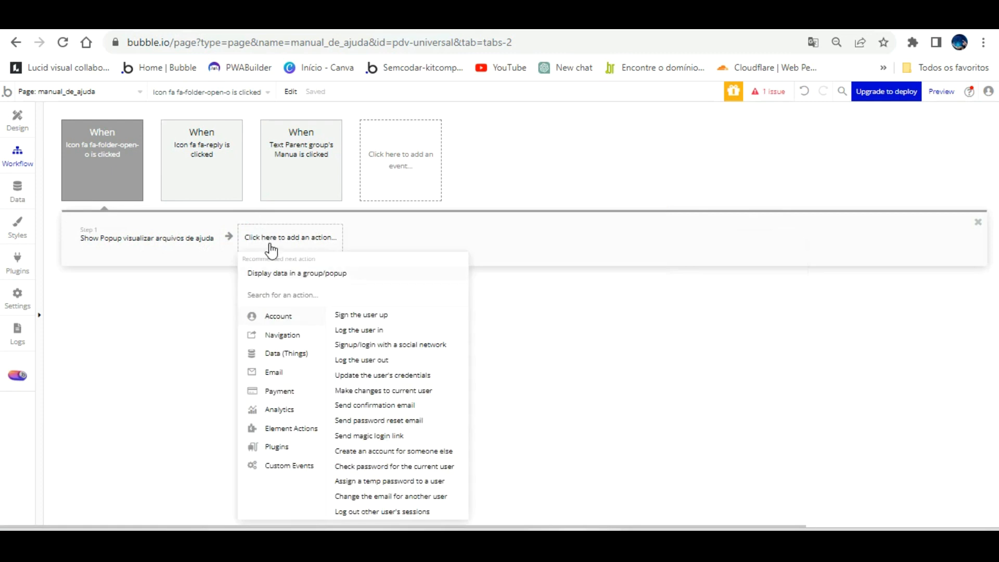
left_click(269, 271)
left_click(572, 237)
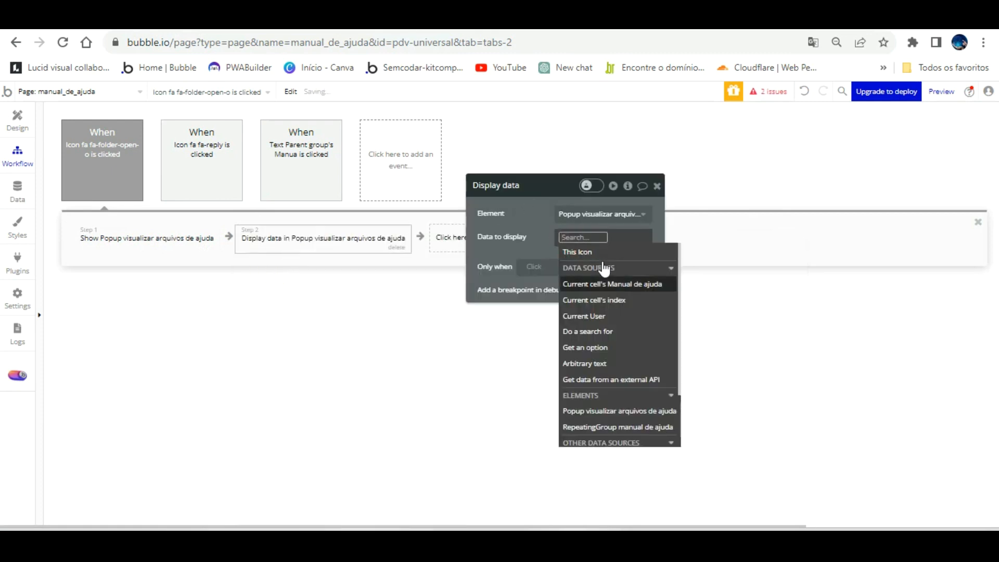
left_click(602, 286)
left_click(528, 202)
Refresh the page preview, check the 01 abertura de caixa manual through its folder icon, close the popup and try its download icon
left_click(265, 17)
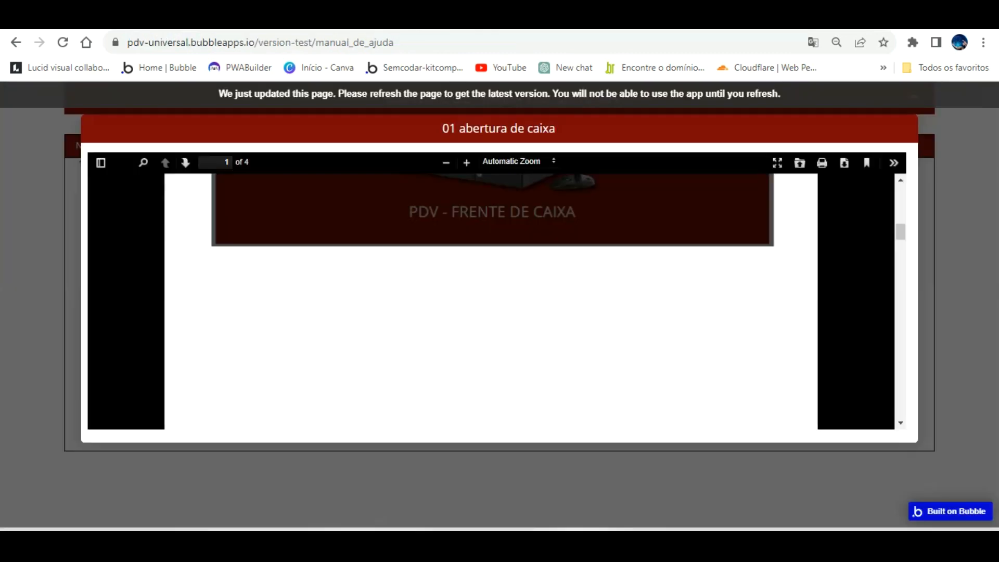
left_click(491, 94)
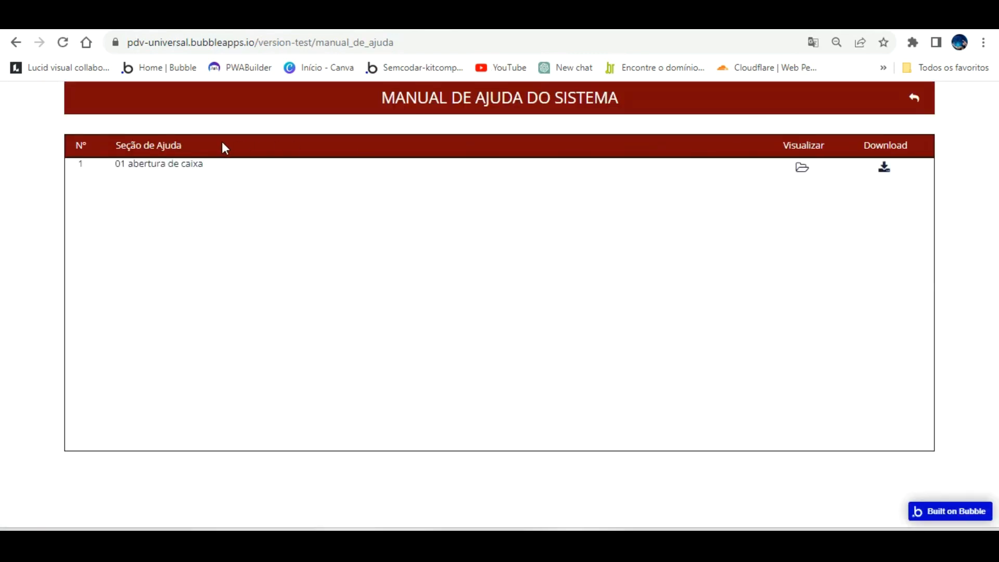
left_click(220, 143)
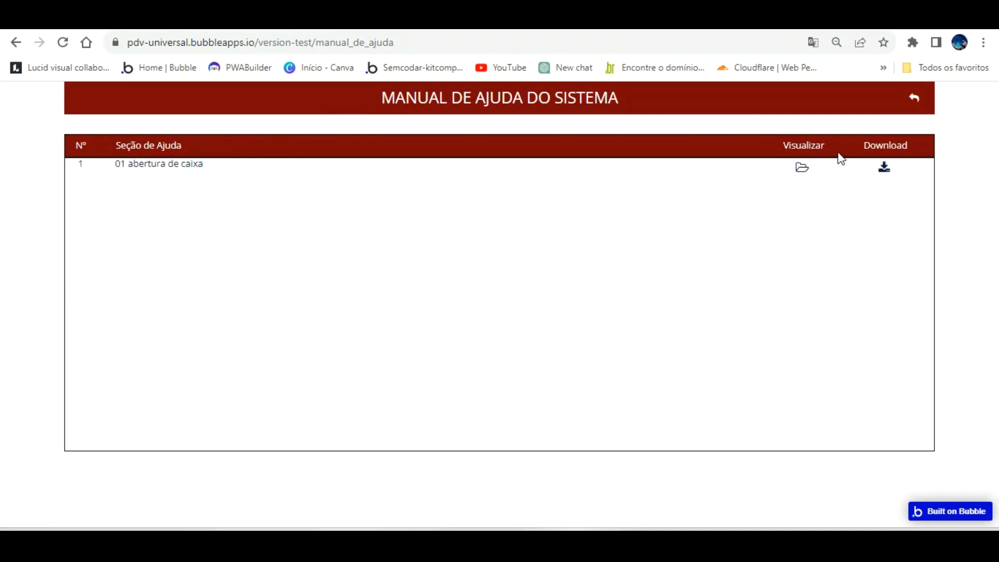
left_click(802, 167)
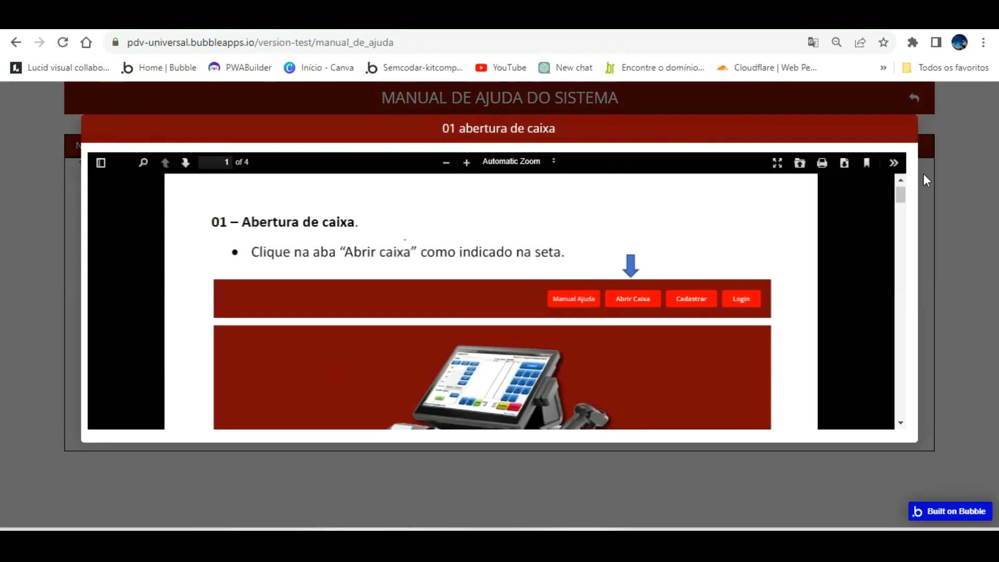
left_click(947, 161)
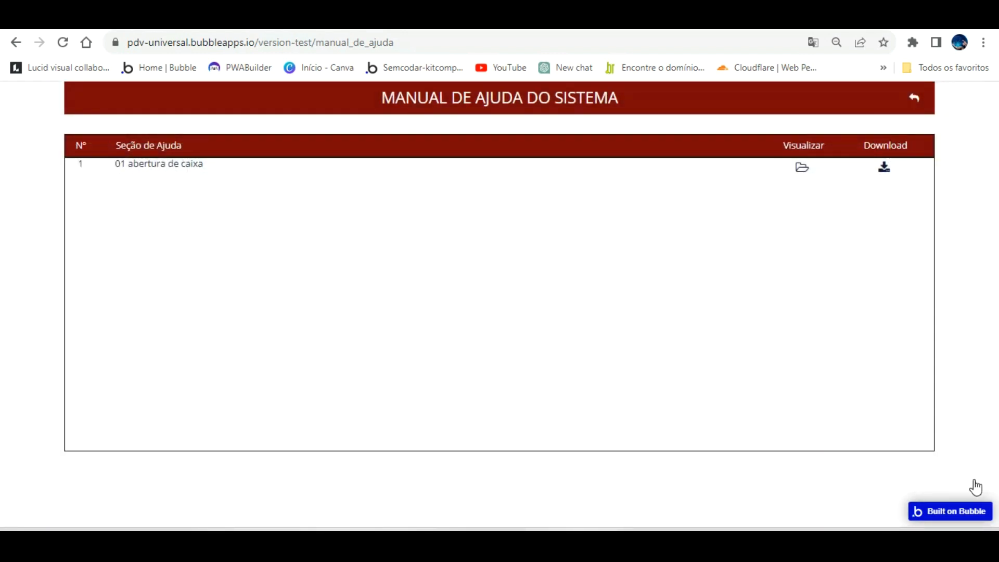
left_click(884, 167)
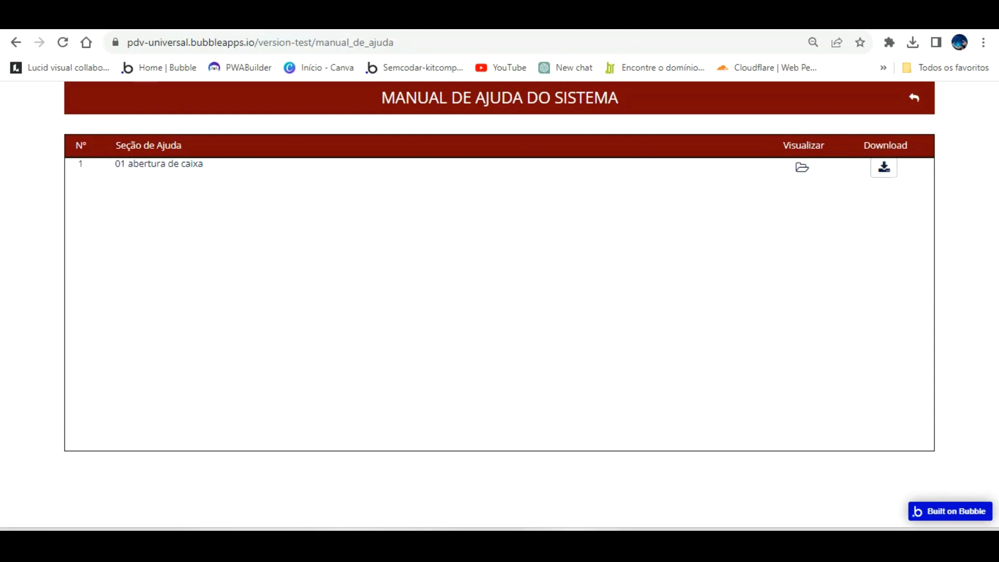
Return to the Bubble editor and add a Download file action to the download icon's workflow, linked to Current cell's Manual de ajuda's arquivo
left_click(89, 18)
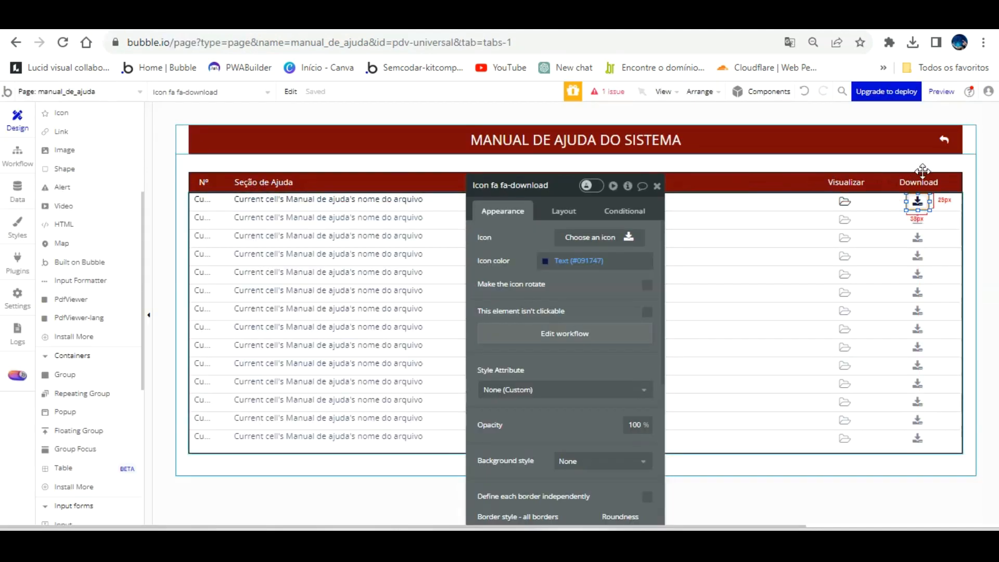
left_click(589, 331)
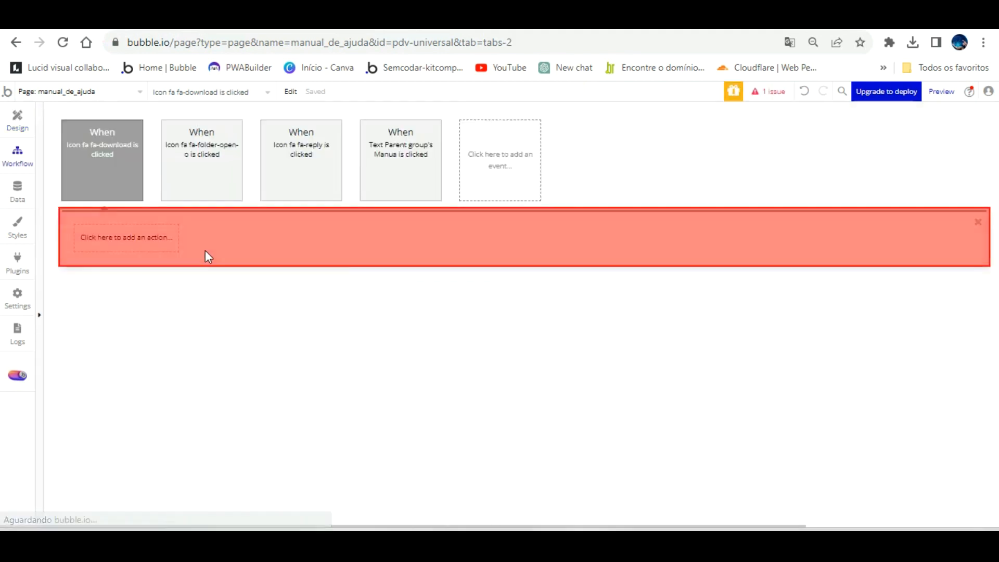
left_click(104, 234)
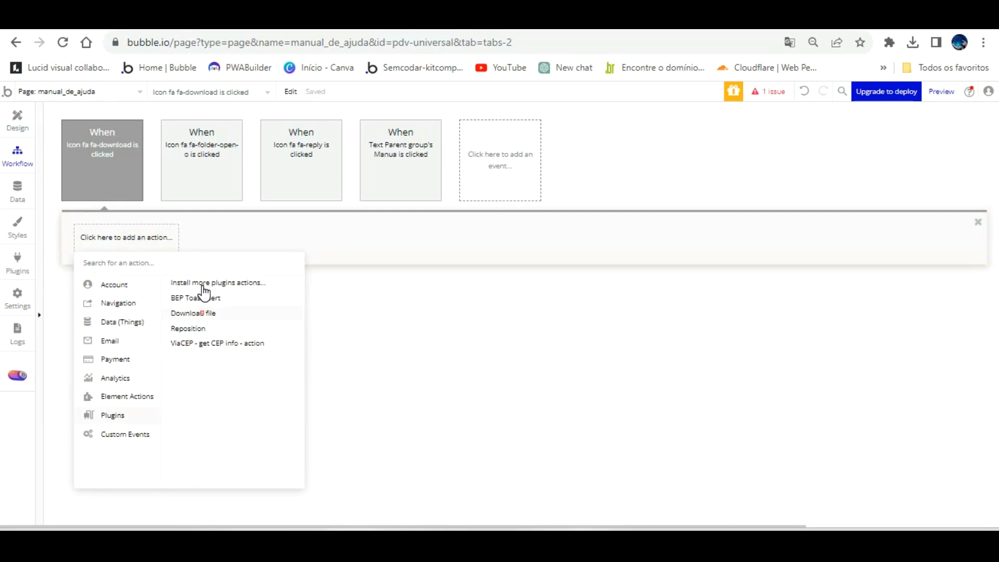
left_click(193, 313)
left_click(594, 245)
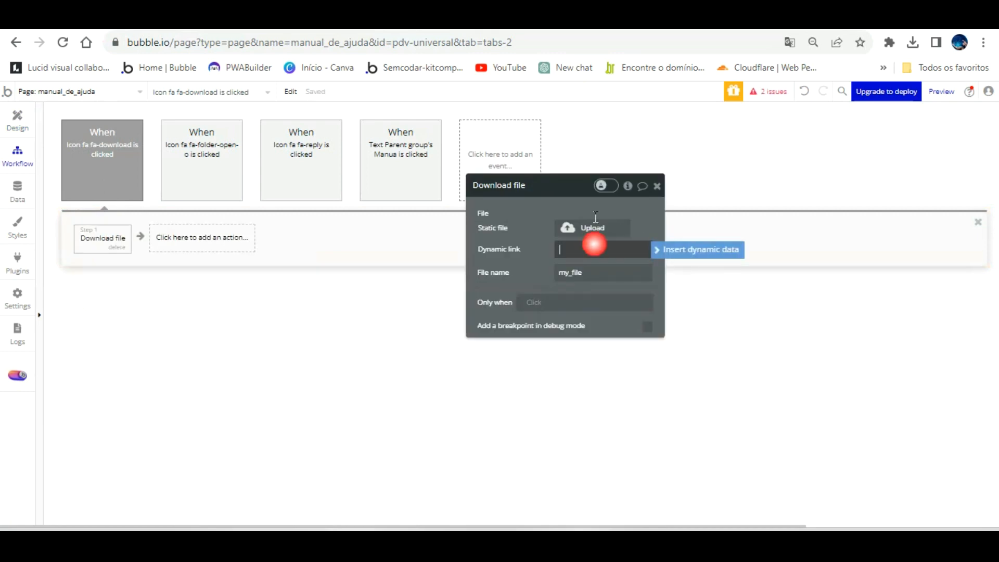
left_click(693, 247)
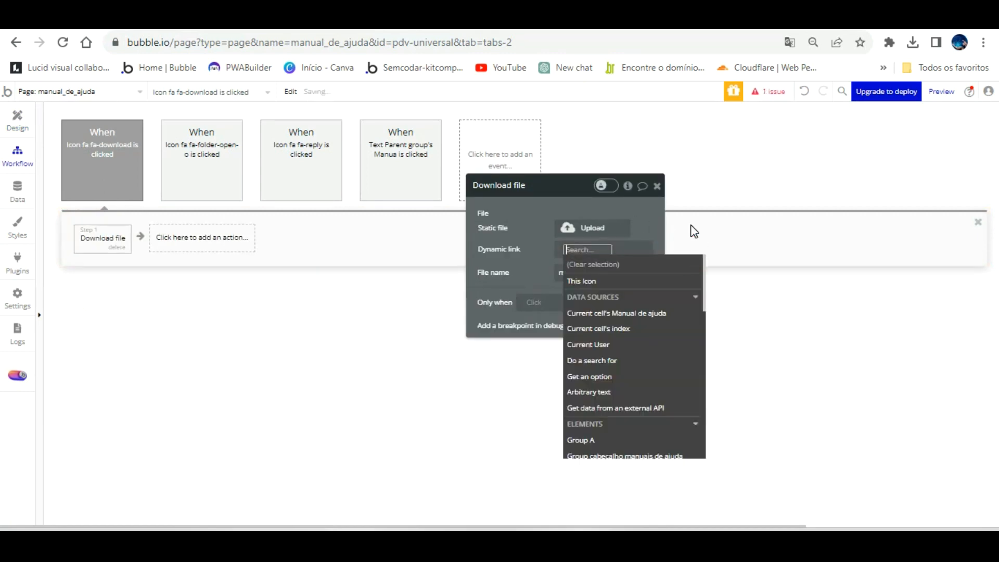
left_click(638, 312)
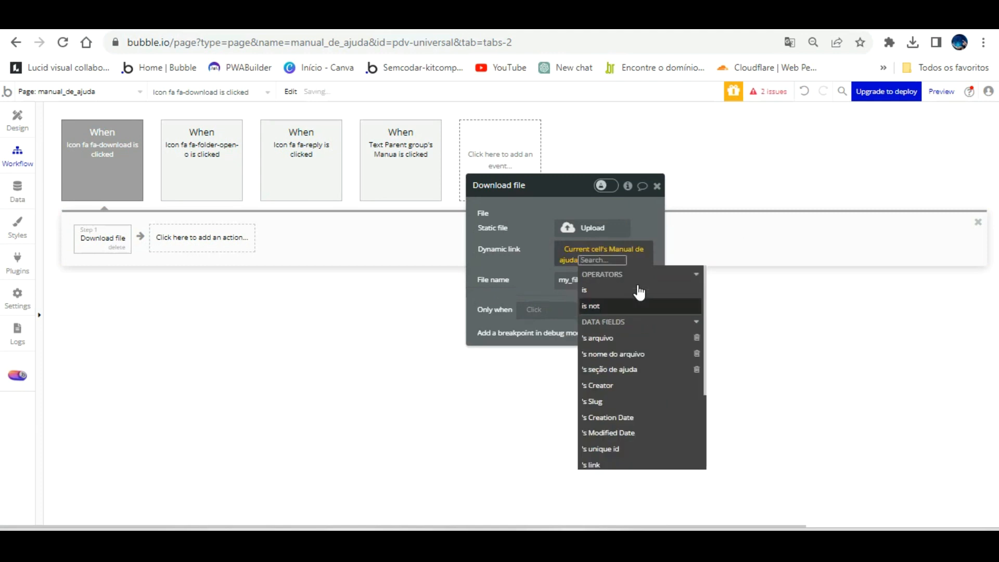
left_click(629, 337)
left_click(538, 230)
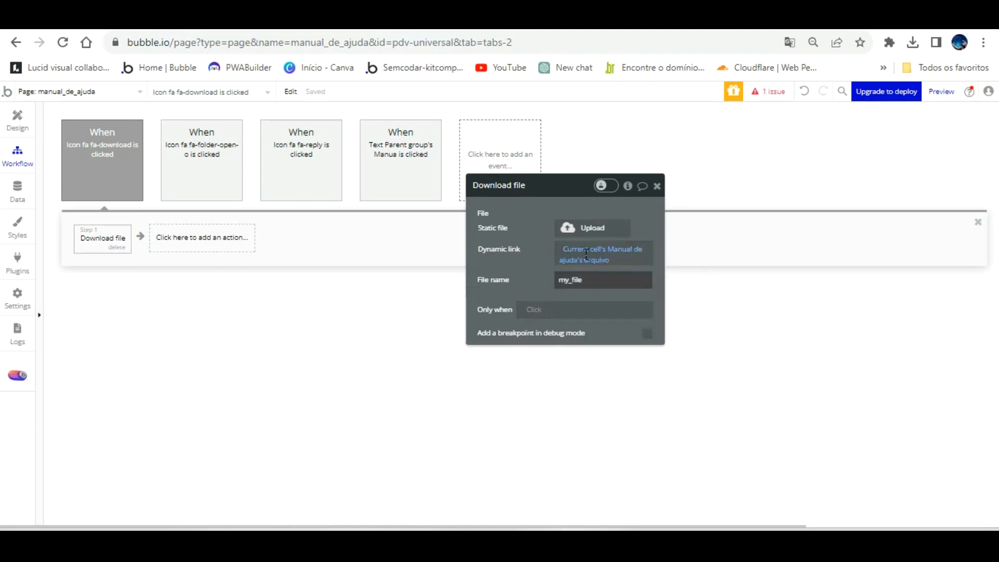
Set the Download file action's file name to Current cell's Manual de ajuda's nome do arquivo
left_click(669, 280)
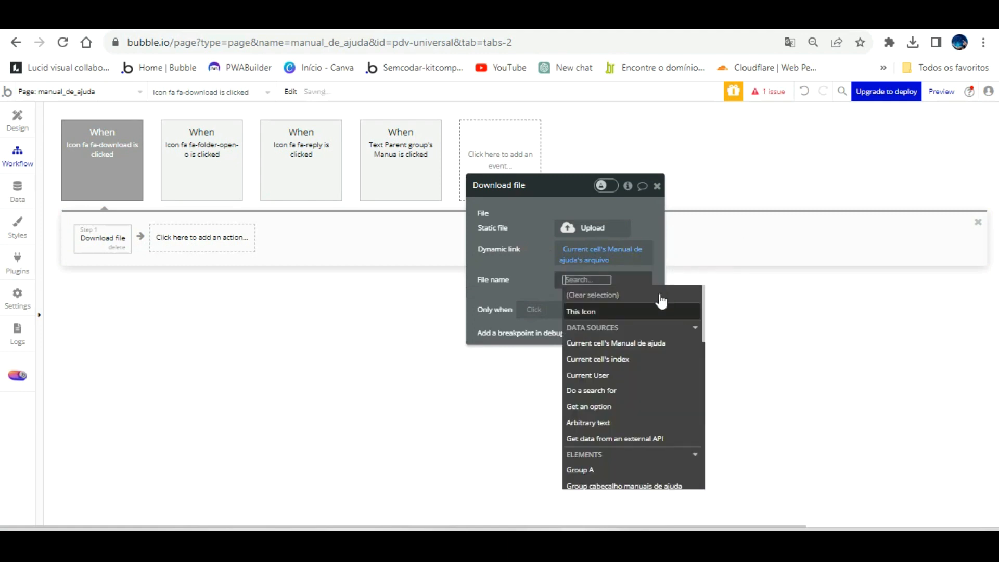
left_click(653, 341)
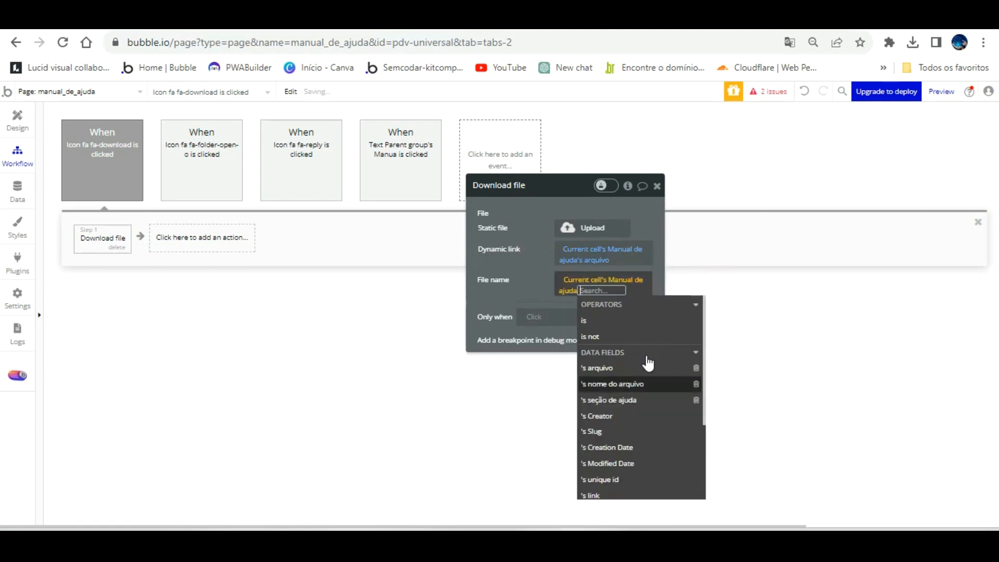
left_click(646, 382)
left_click(541, 242)
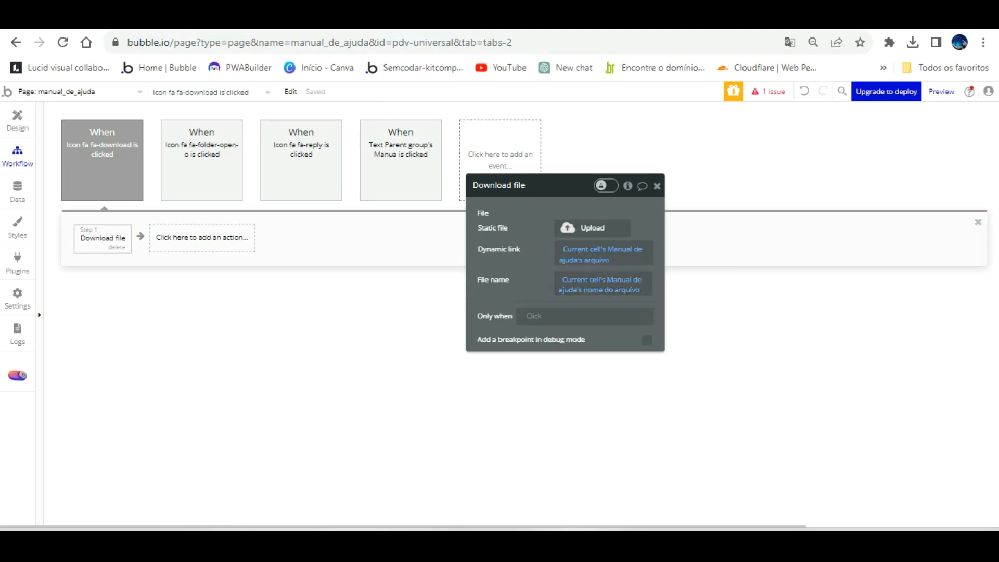
Refresh the help page preview, view the 01 abertura de caixa manual in its popup, and close the popup
left_click(245, 17)
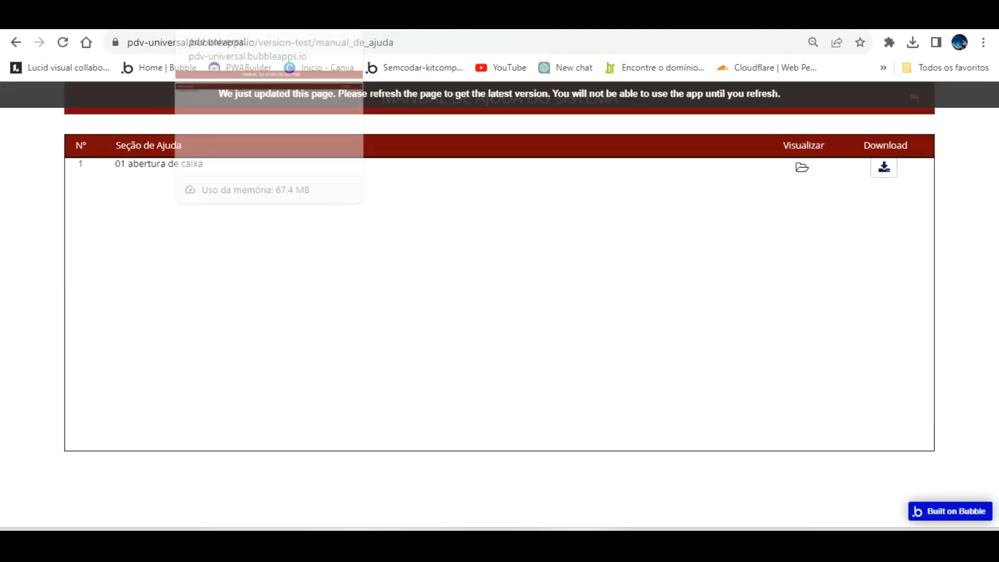
key("F5")
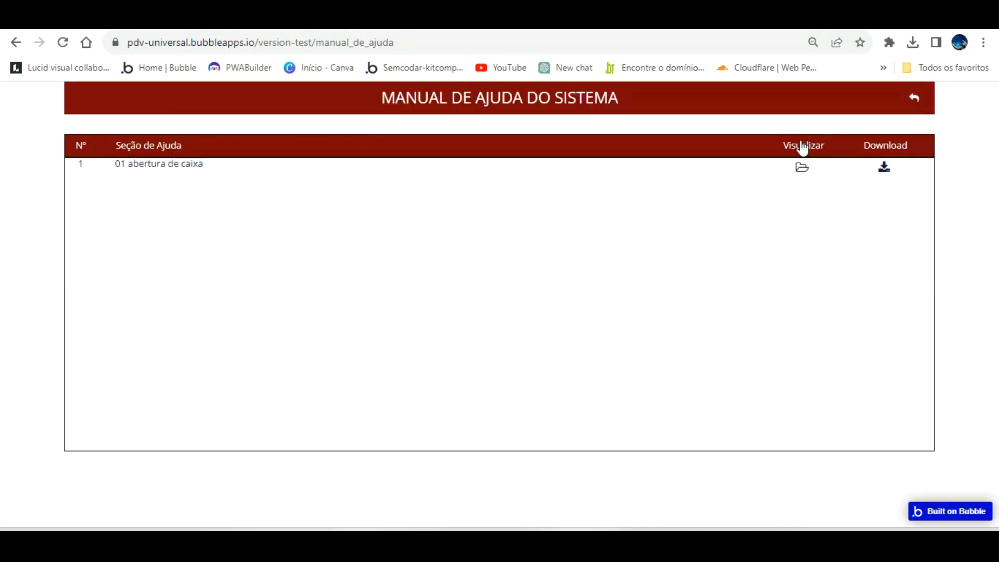
left_click(802, 167)
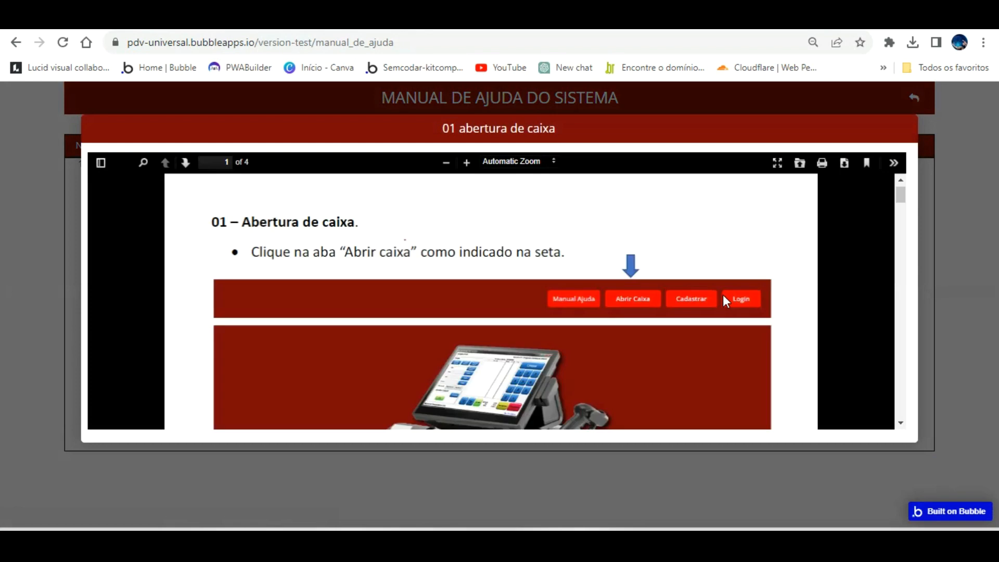
left_click(938, 264)
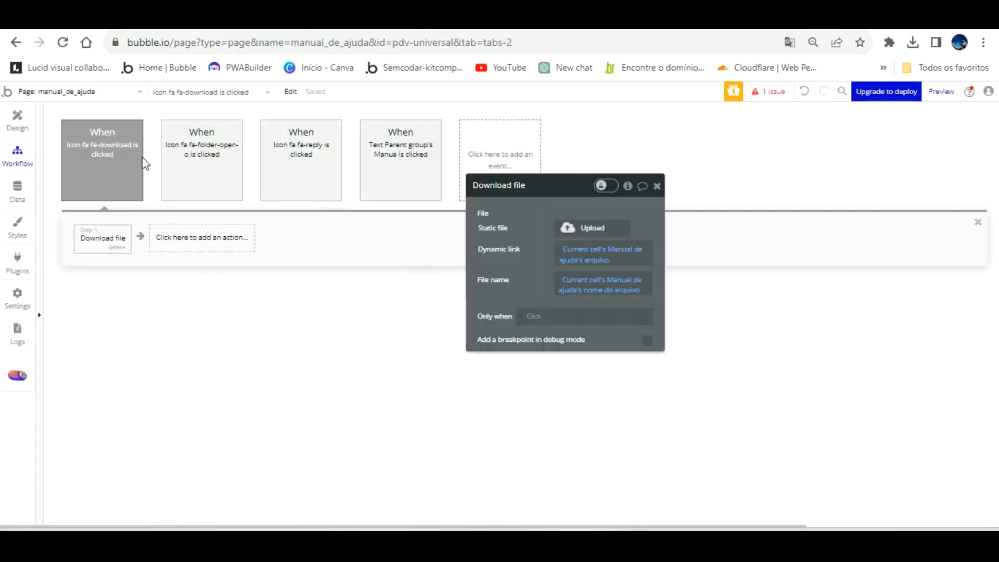
In the Bubble editor, set the manual viewer popup's height to 650 and stretch PdfViewer A downward to fill the added space
left_click(17, 120)
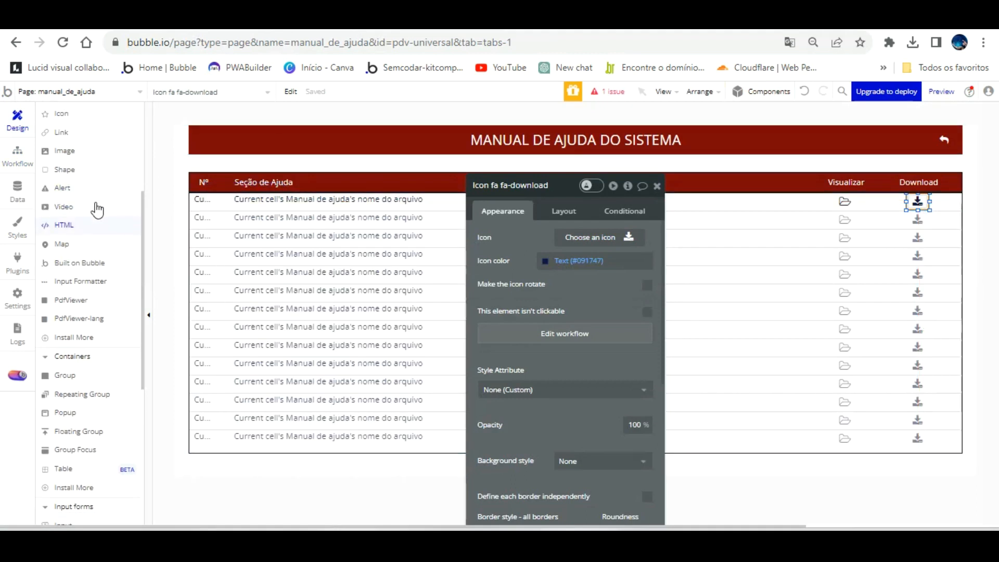
scroll(99, 206, "up", 4)
left_click(65, 211)
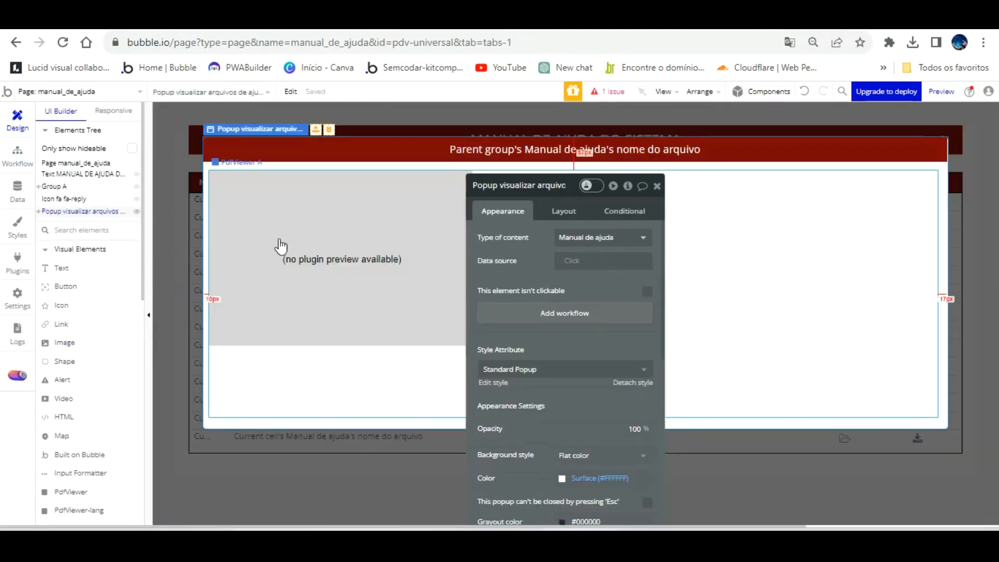
left_click(406, 374)
left_click(407, 421)
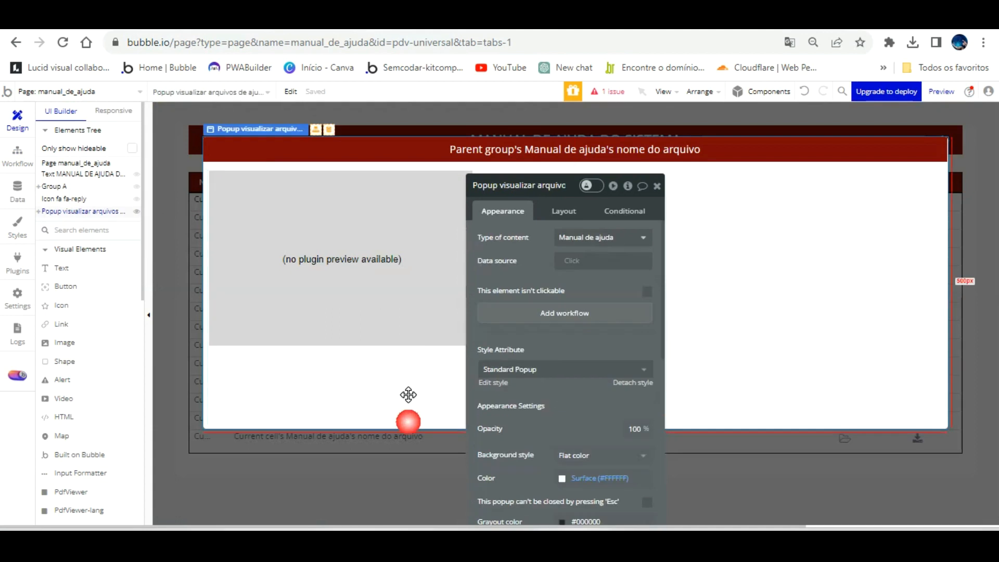
left_click(564, 211)
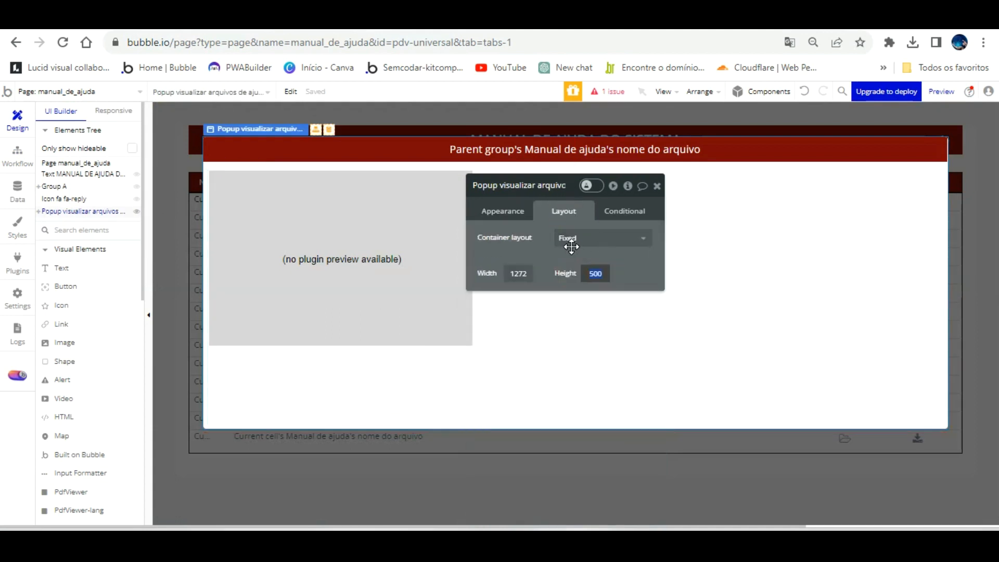
key("Return")
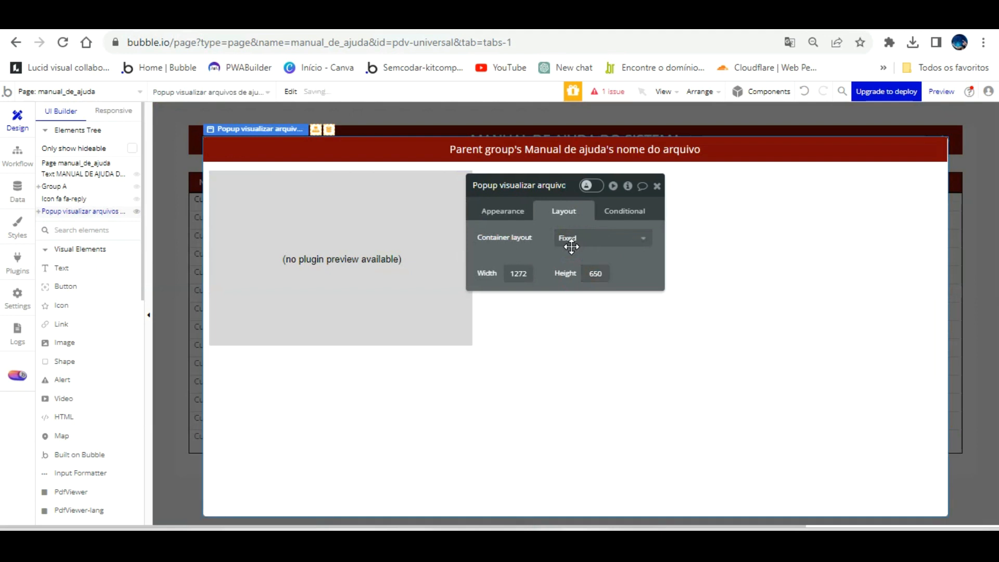
left_click(407, 311)
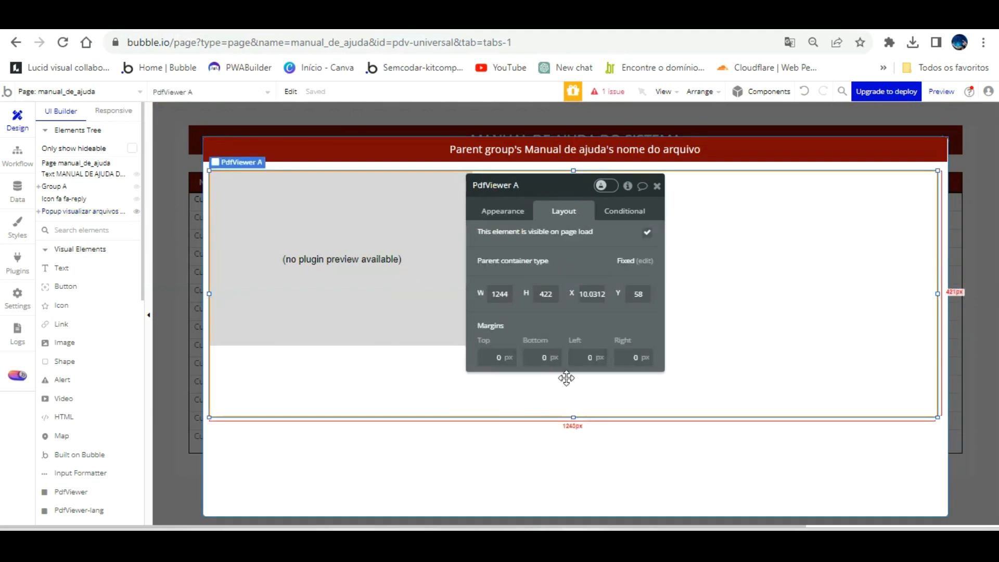
left_click_drag(574, 388, 574, 476)
Reload the help page preview, open the 01 abertura de caixa manual and examine its pages in the enlarged popup
left_click(294, 19)
left_click(329, 83)
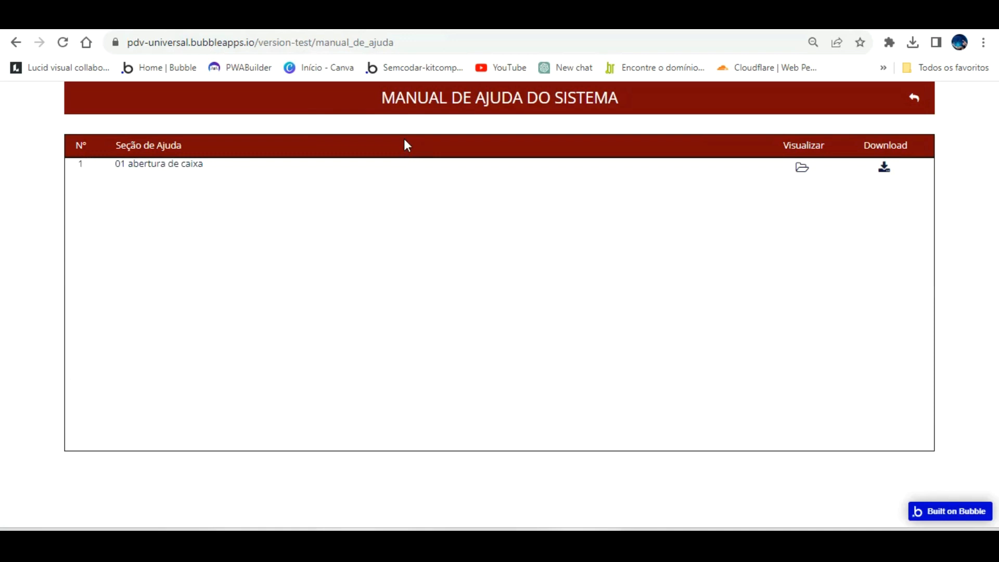
left_click(802, 167)
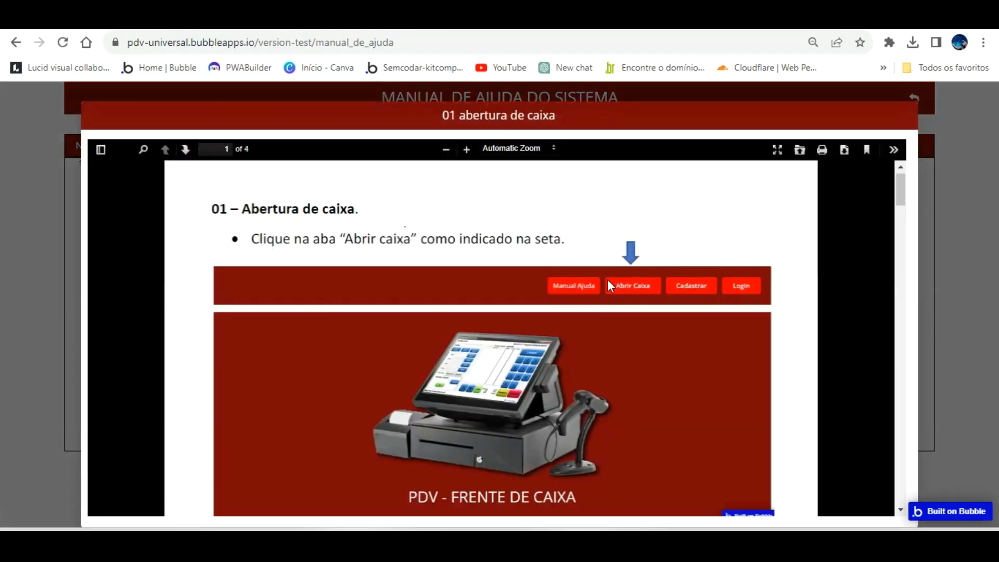
scroll(608, 284, "down", 2)
scroll(608, 291, "up", 6)
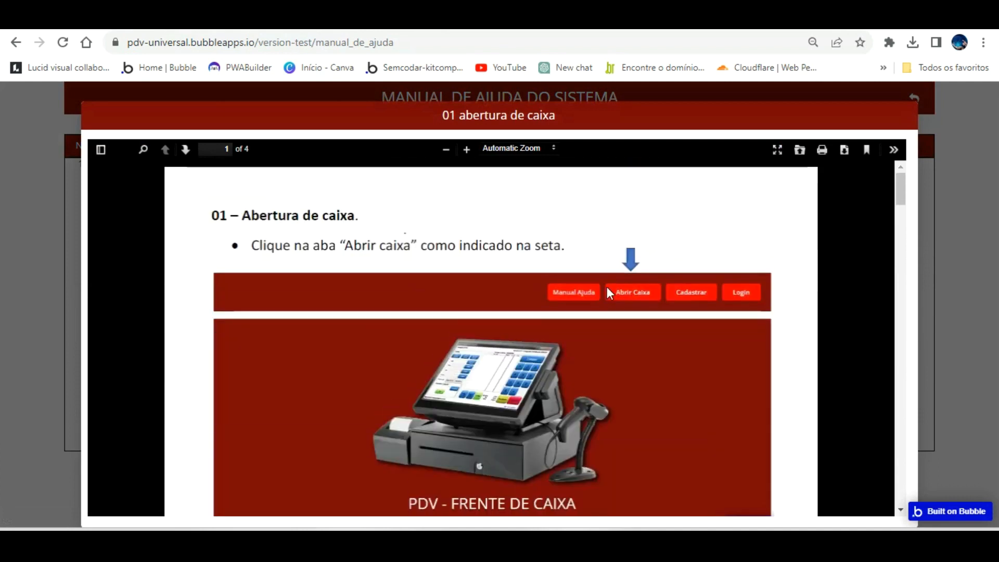
scroll(604, 293, "down", 9)
scroll(603, 289, "down", 15)
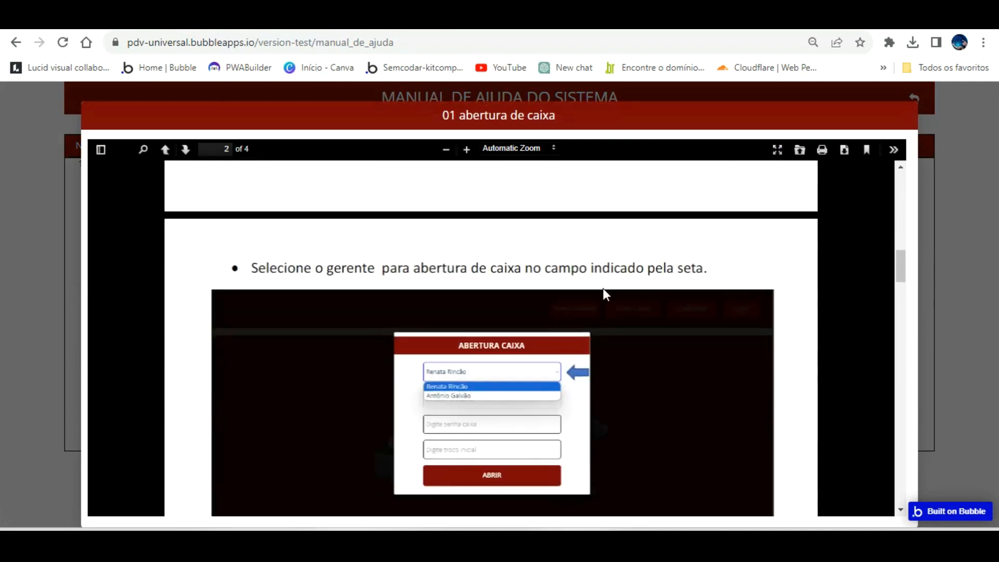
scroll(598, 295, "up", 15)
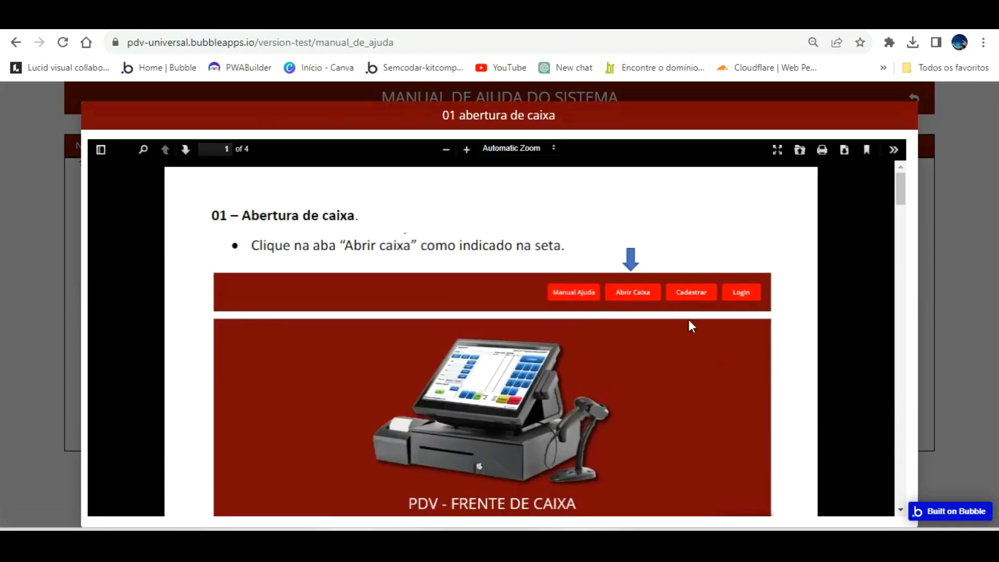
Check the manual's print preview from the PDF viewer, cancel printing and close the popup
left_click(822, 150)
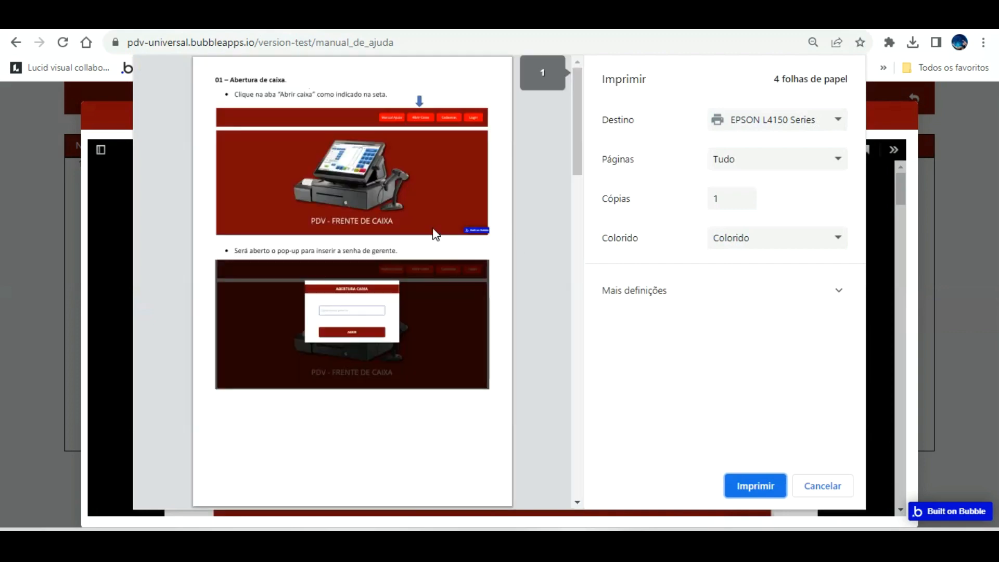
scroll(433, 229, "down", 20)
scroll(433, 229, "up", 5)
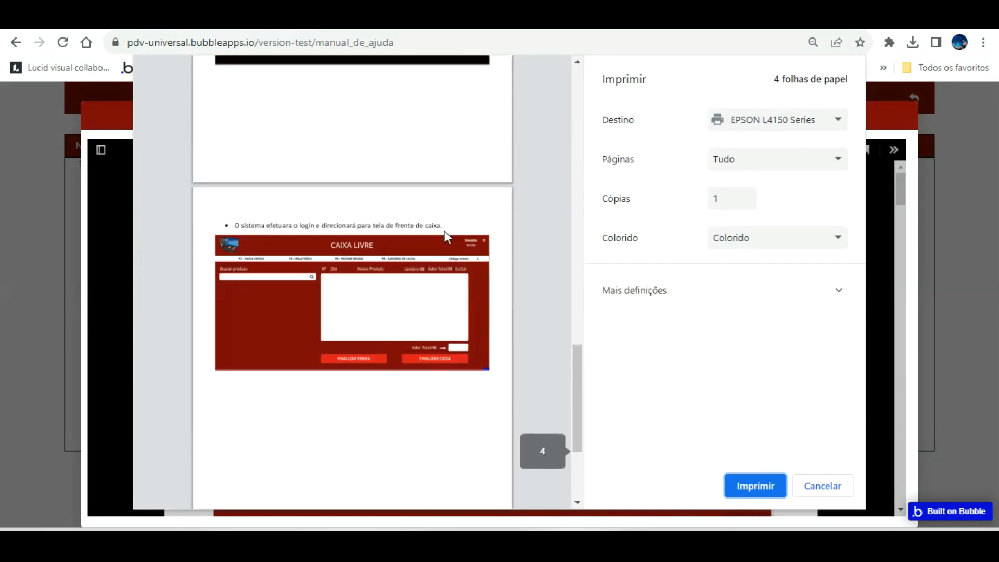
left_click(823, 484)
left_click(979, 169)
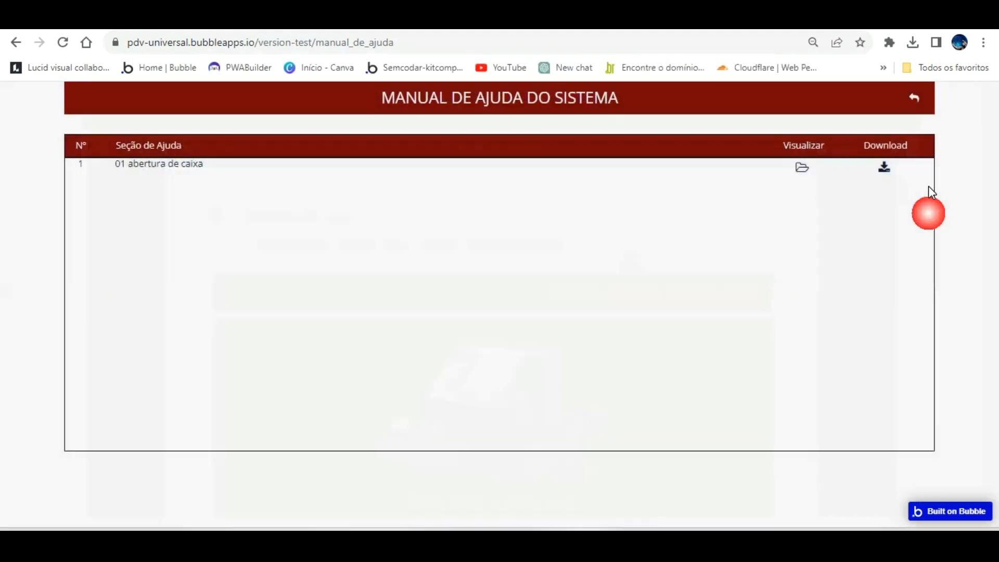
Download the 01 abertura de caixa manual from its table row and look through the downloaded PDF
left_click(878, 156)
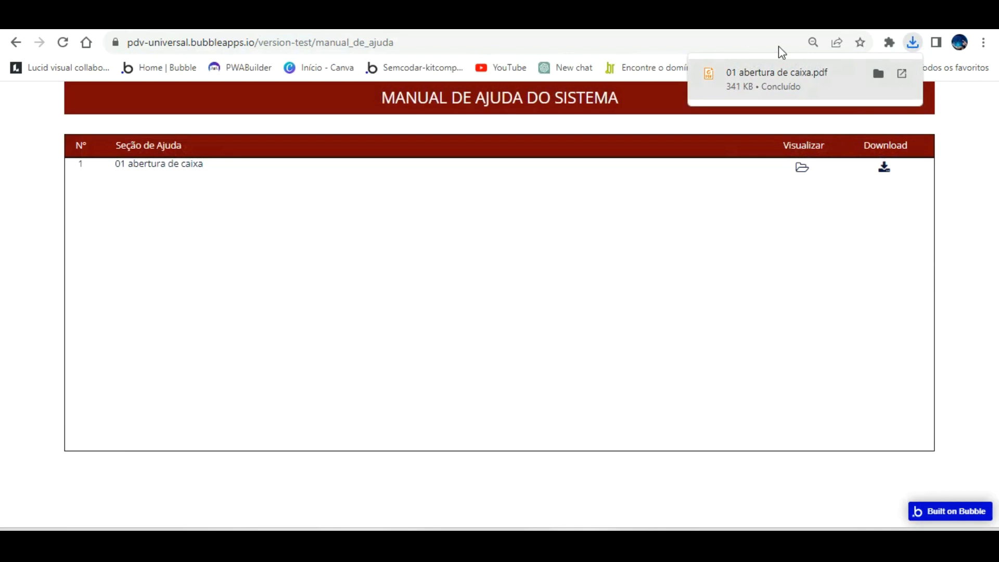
left_click(770, 73)
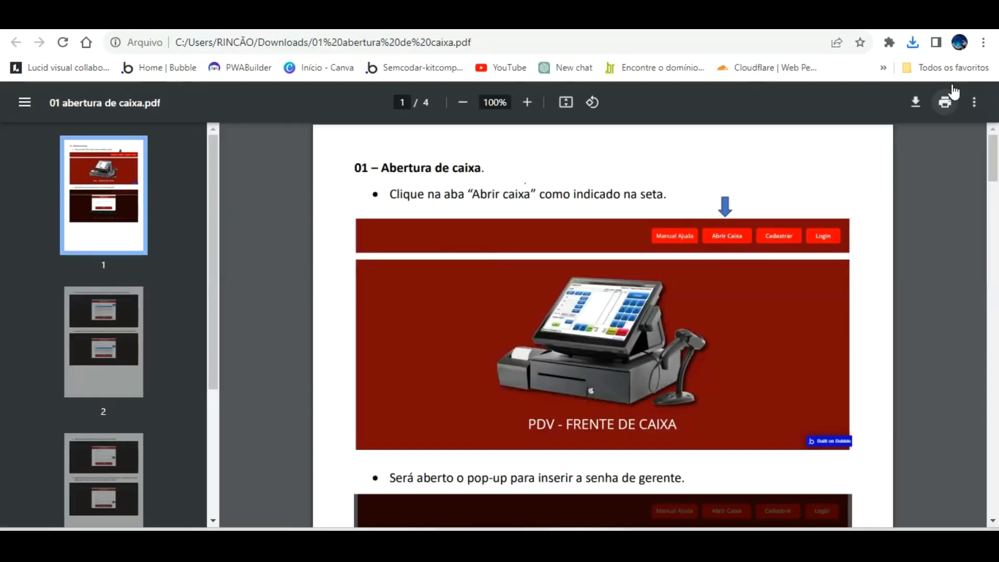
scroll(760, 266, "down", 20)
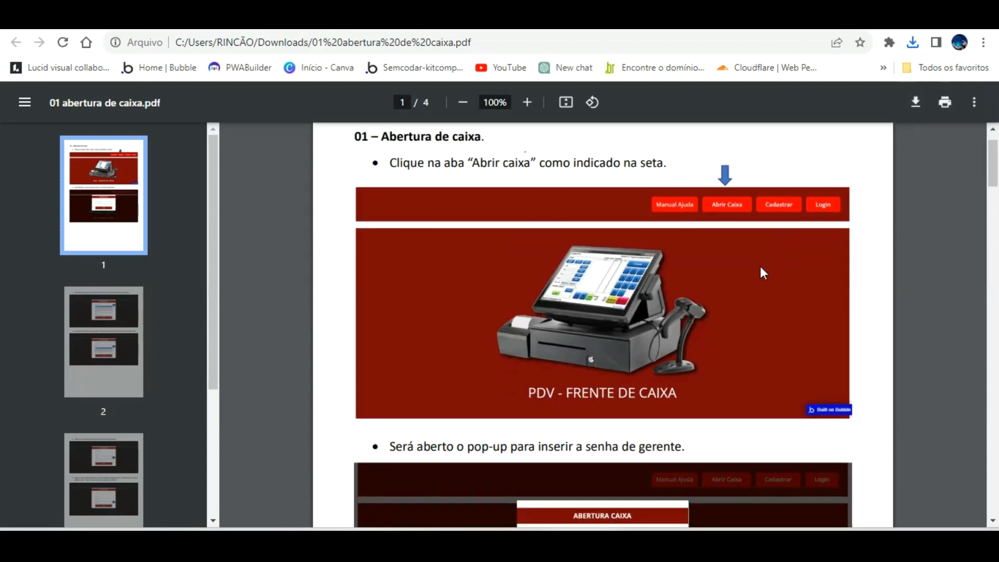
scroll(760, 269, "up", 20)
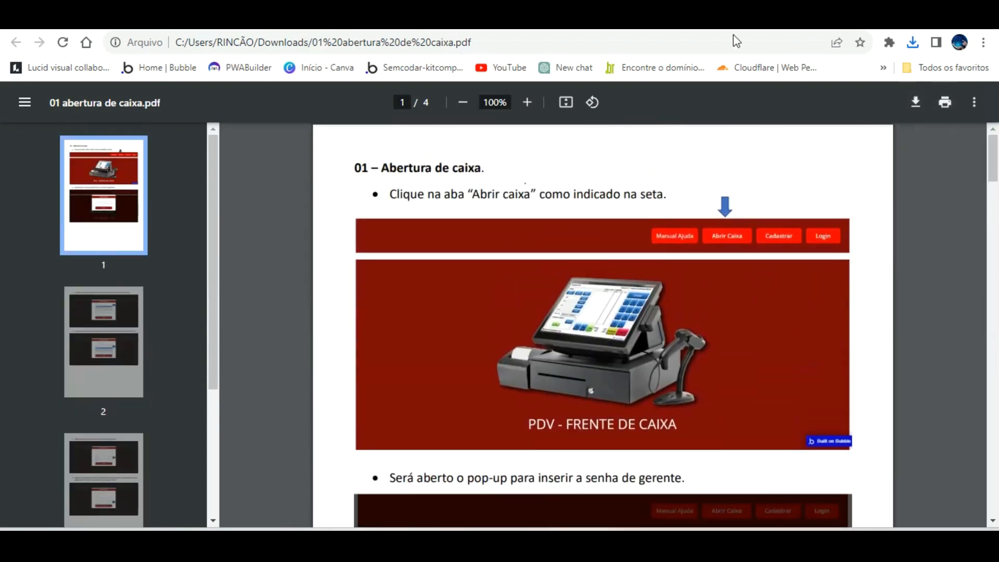
Return to the Manual de Ajuda do Sistema page and go back to the system's start page
left_click(650, 19)
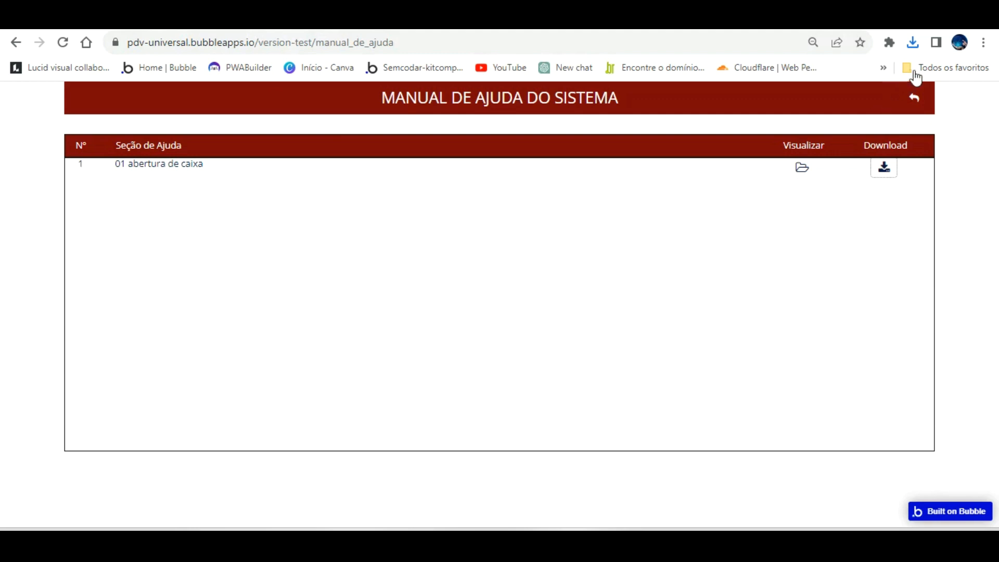
left_click(915, 78)
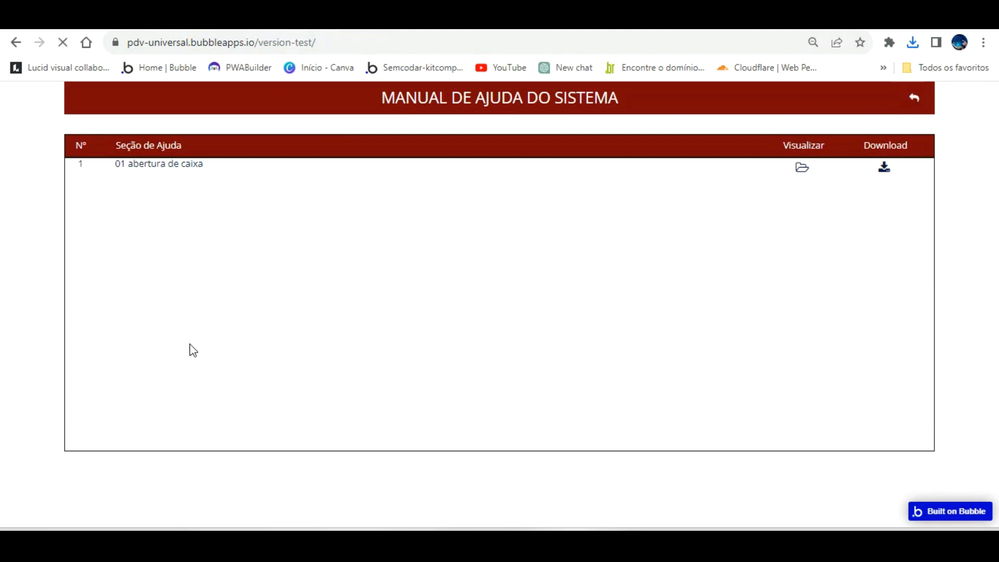